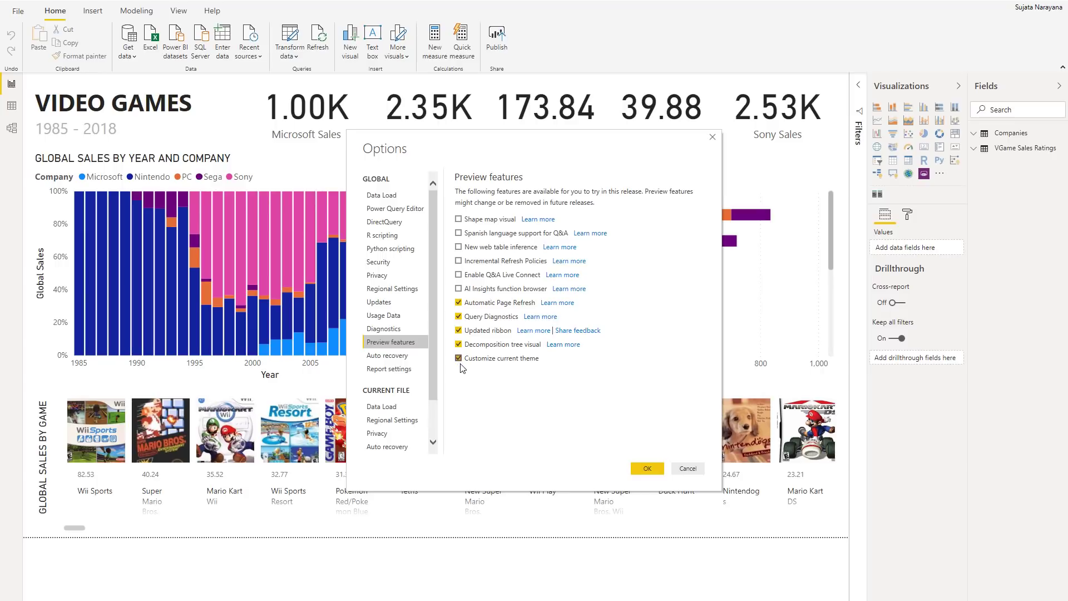
Confirm the preview features with Customize current theme enabled, and open the report's current theme for customization.
left_click(647, 468)
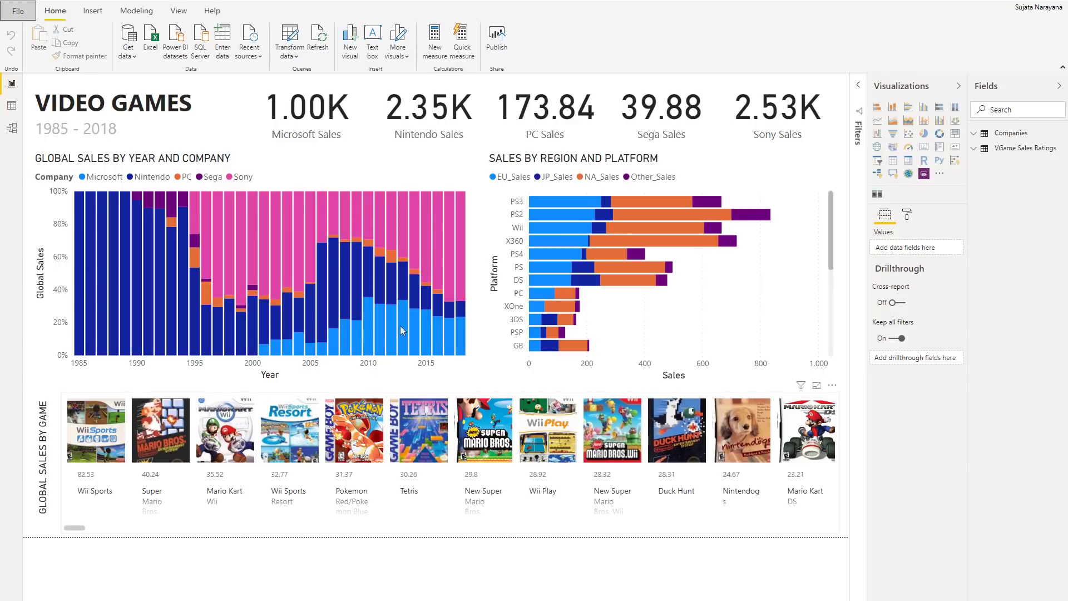
left_click(180, 15)
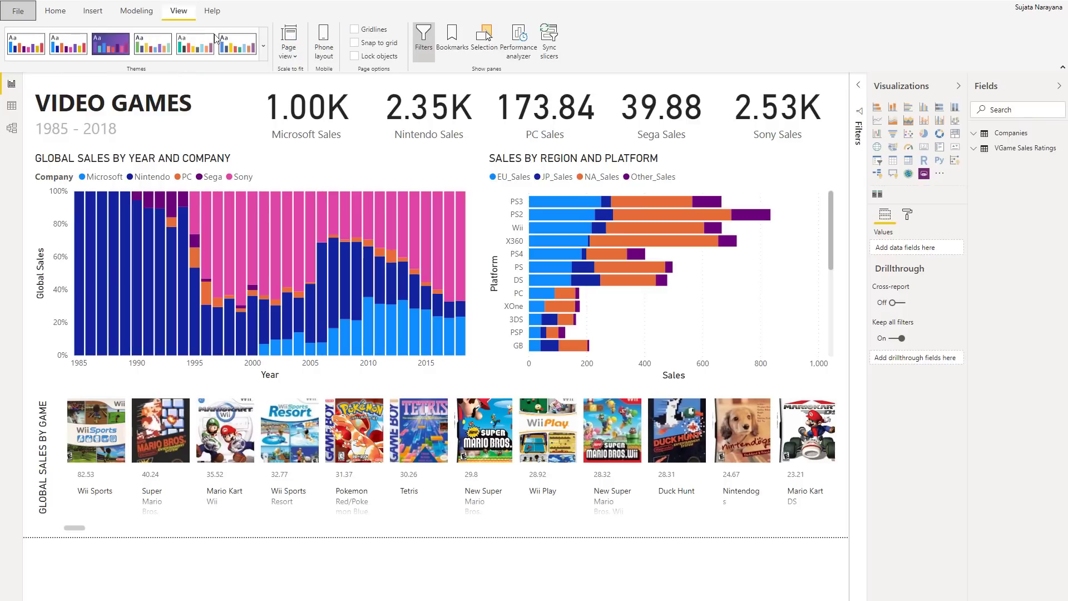
left_click(263, 52)
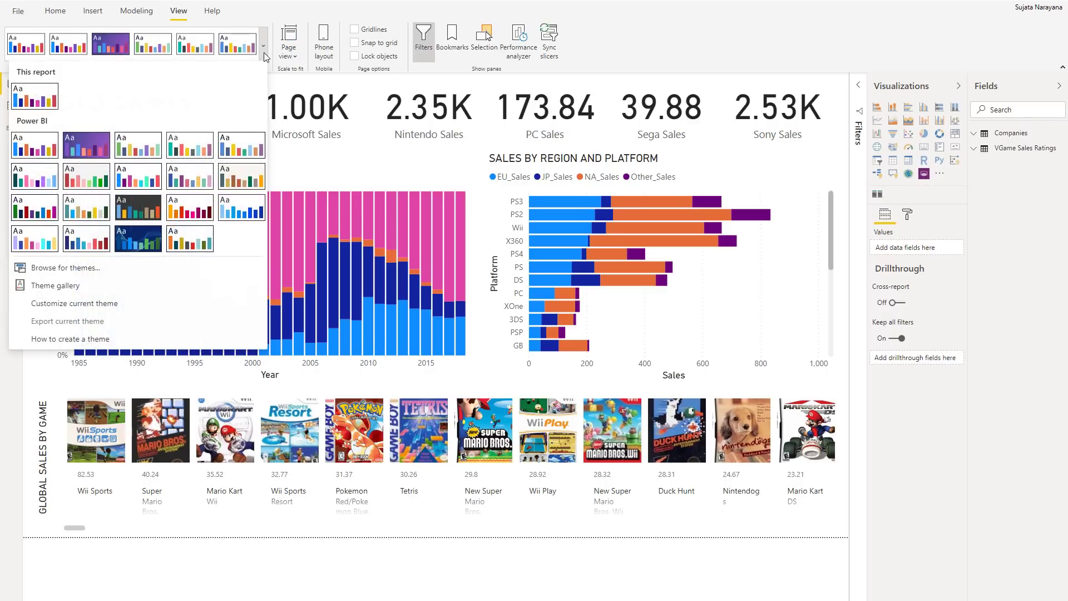
left_click(121, 305)
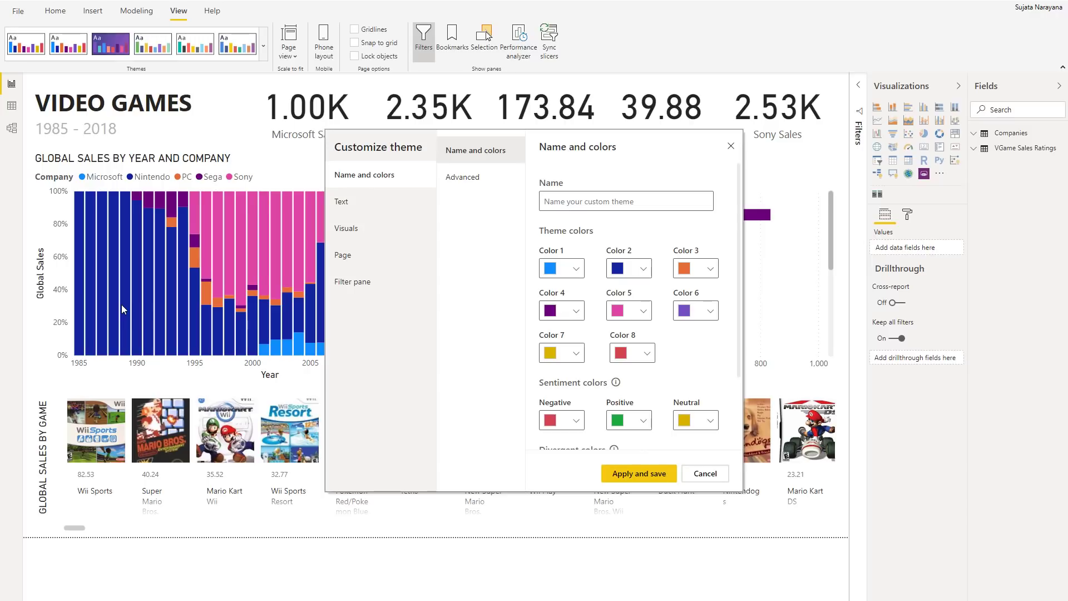
Set theme Color 1 to the muted green #93BF88.
left_click(575, 272)
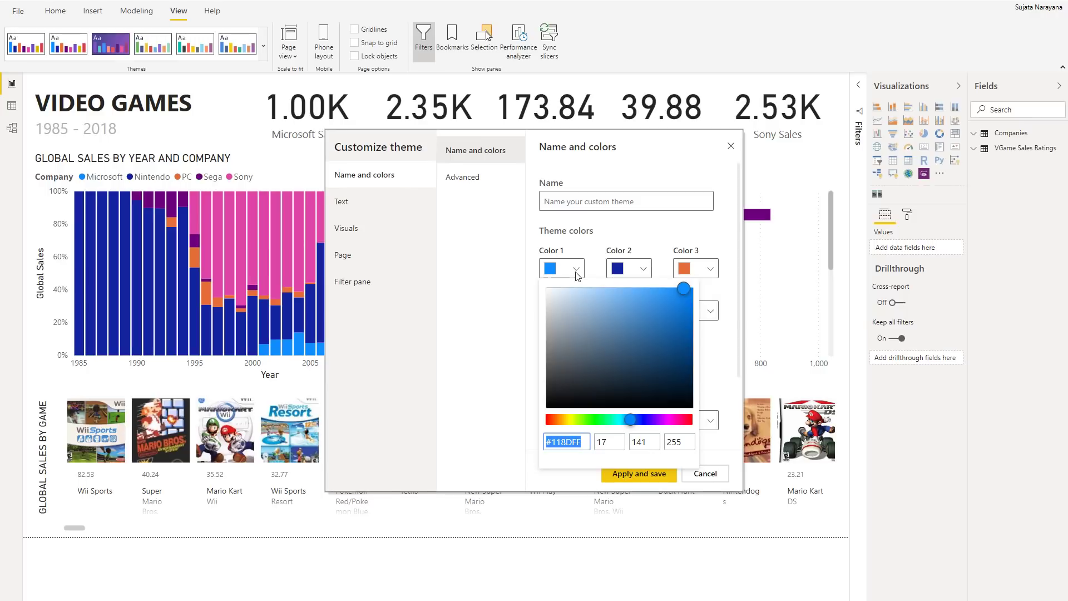
mouse_move(625, 322)
left_mouse_down()
mouse_move(634, 326)
mouse_move(589, 319)
left_mouse_up()
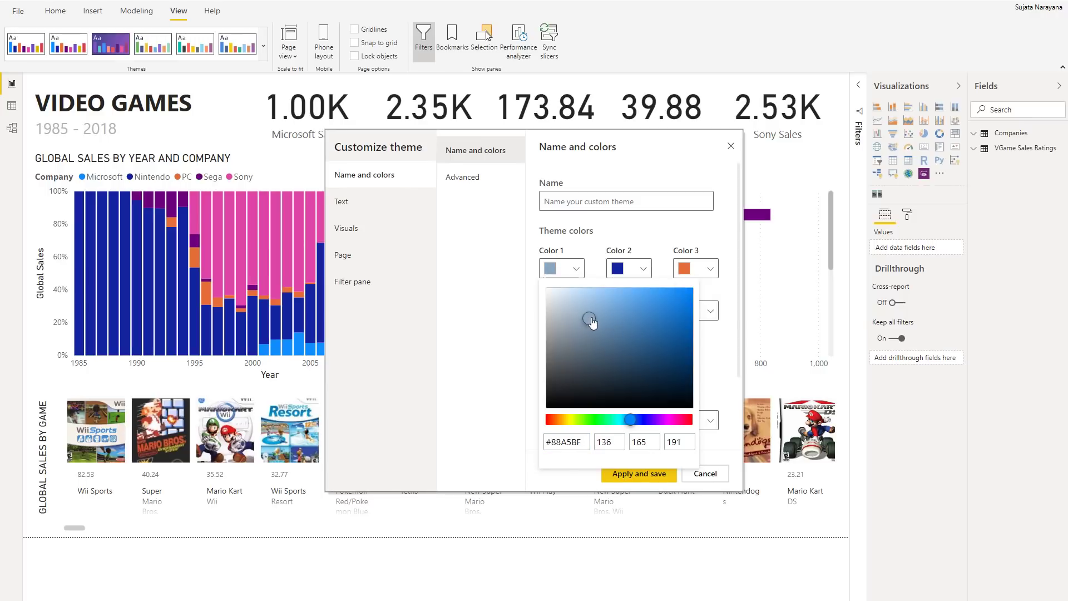
left_click_drag(631, 420, 589, 421)
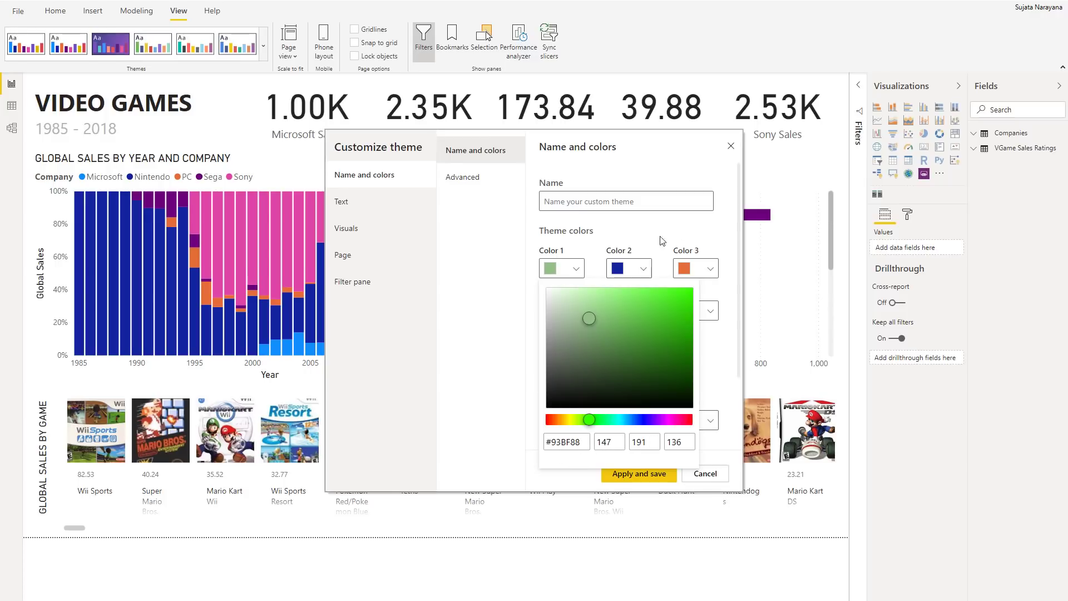
left_click(727, 333)
Set theme Color 8 to the pale pink #E0B2B6, and revert the theme's name and colors section to default.
scroll(675, 386, "down", 2)
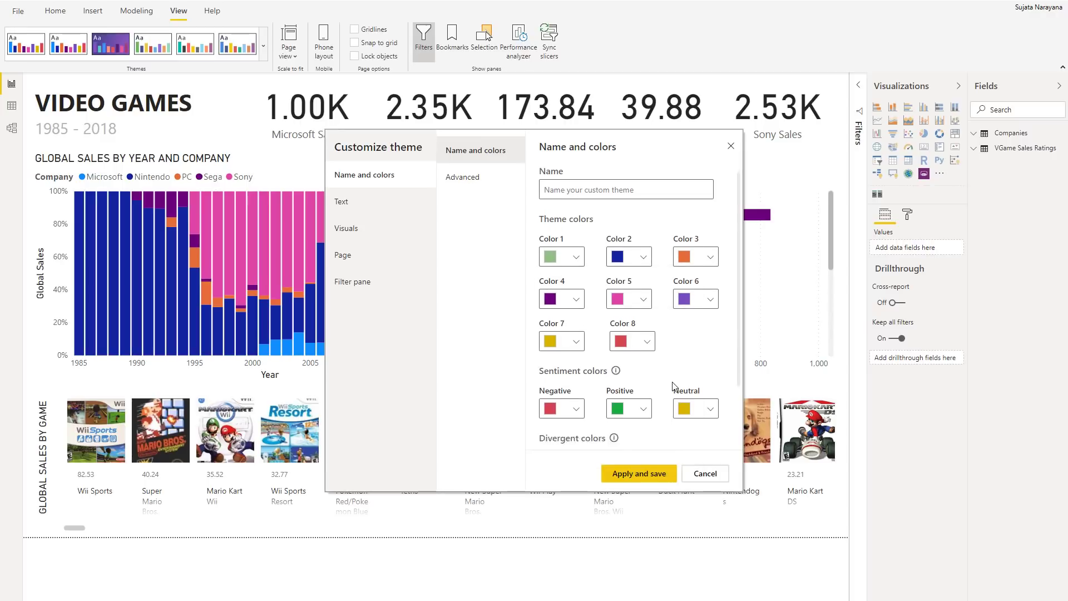
left_click(649, 309)
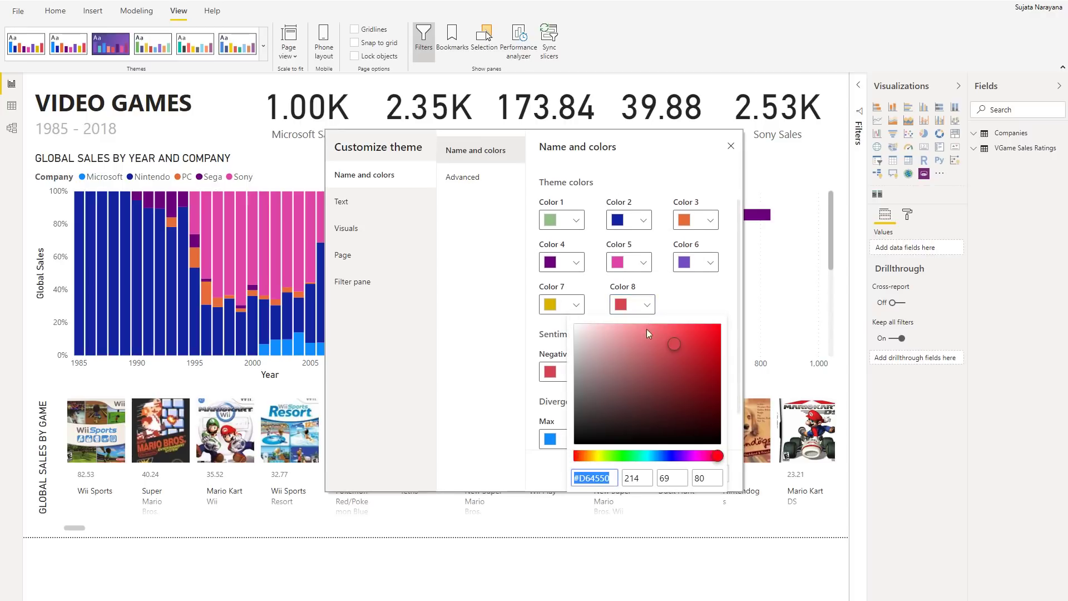
left_click_drag(667, 351, 608, 343)
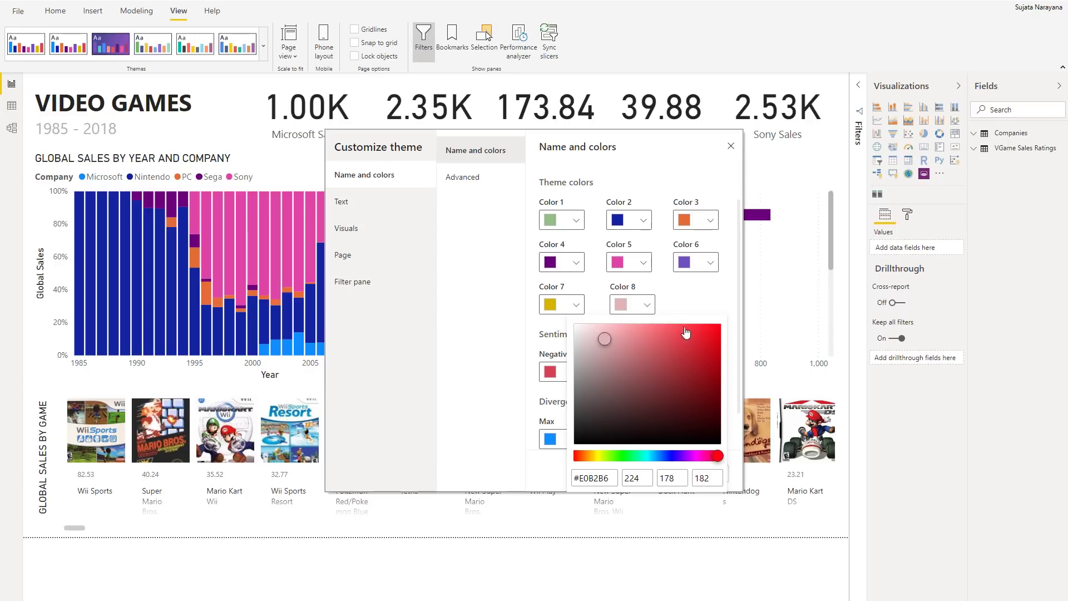
left_click(691, 304)
scroll(689, 346, "down", 2)
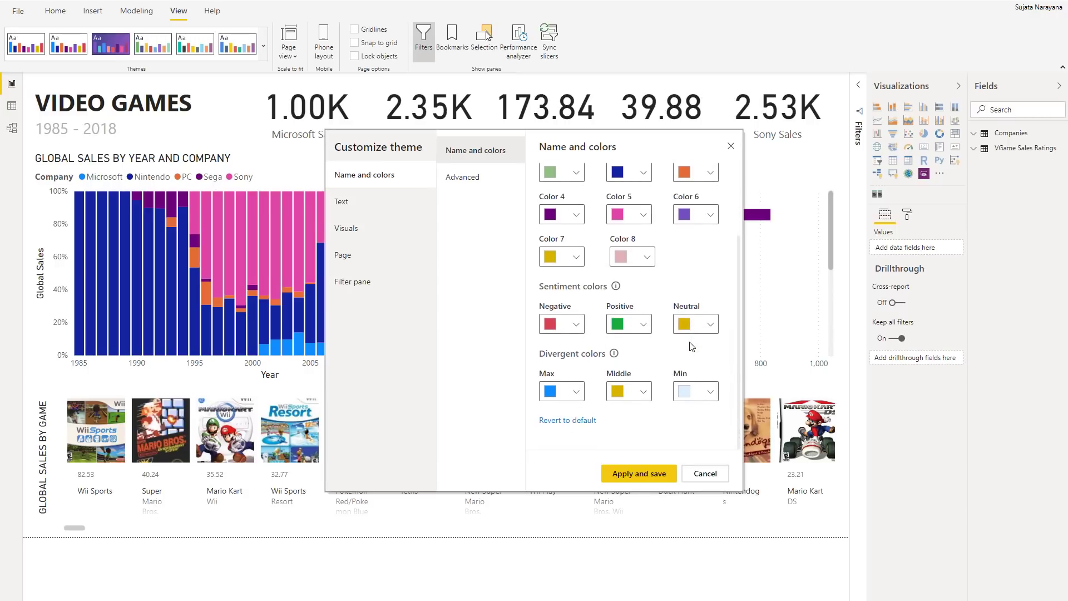
left_click(583, 421)
Examine the theme's advanced element colors and its text settings for general text, titles, cards and KPIs, and tab headers.
left_click(491, 183)
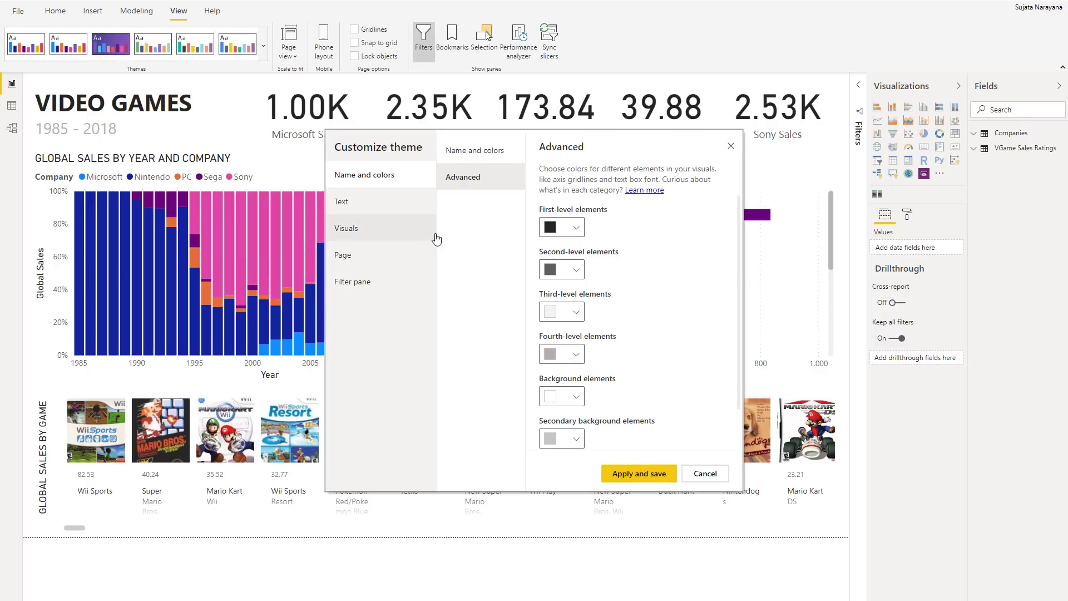
left_click(382, 204)
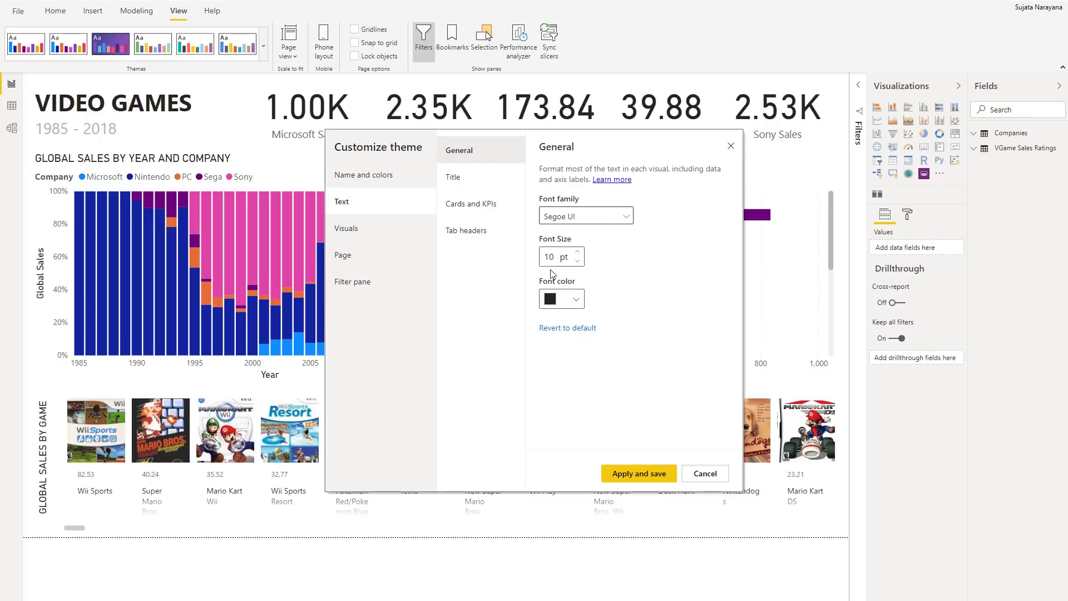
left_click(501, 181)
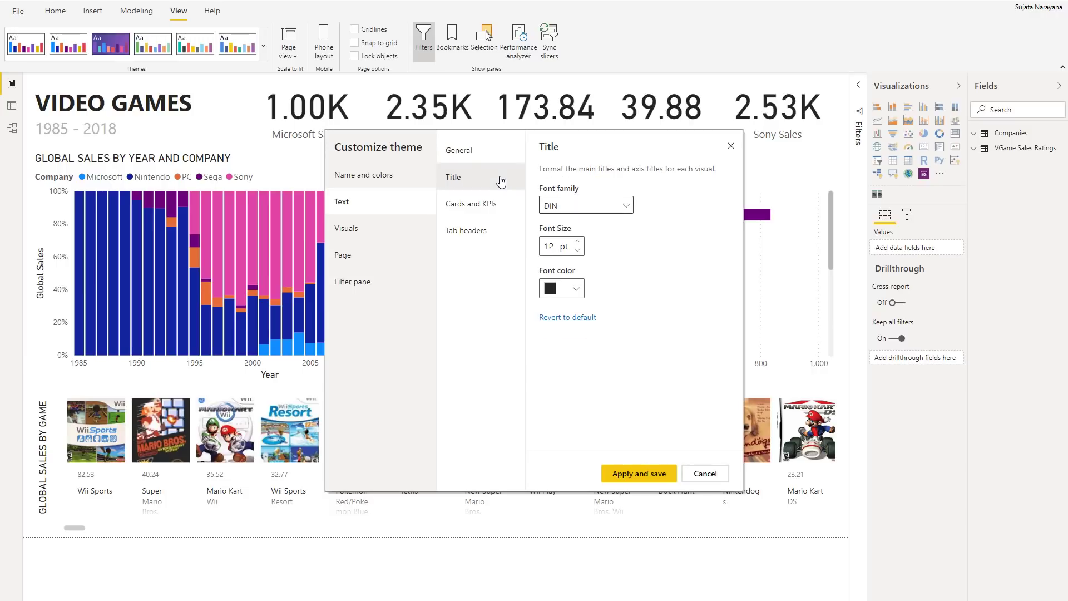
left_click(491, 209)
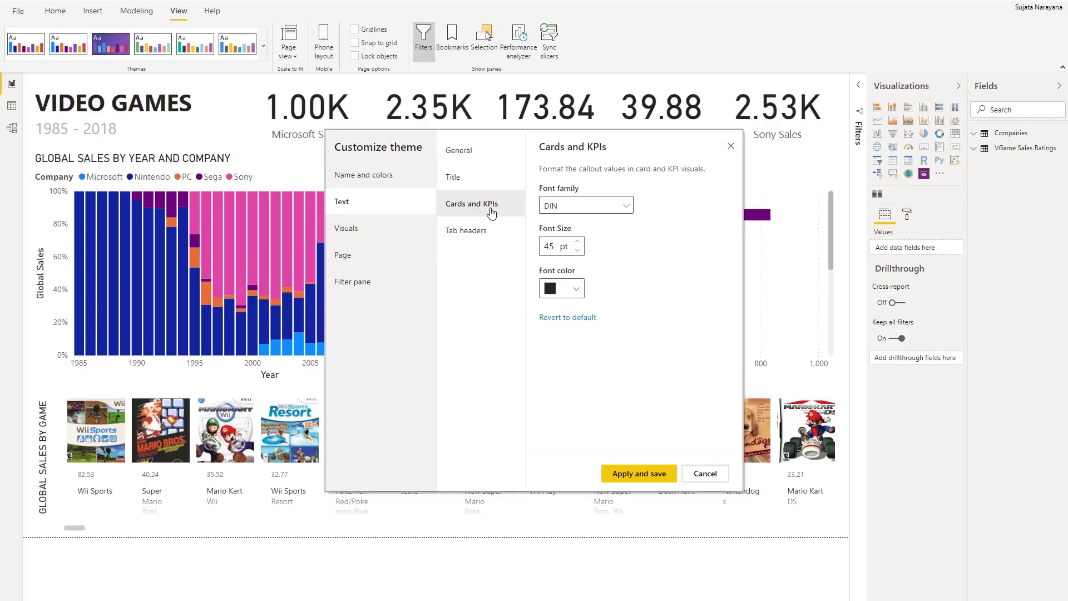
left_click(582, 254)
left_click(582, 253)
left_click(582, 254)
left_click(474, 234)
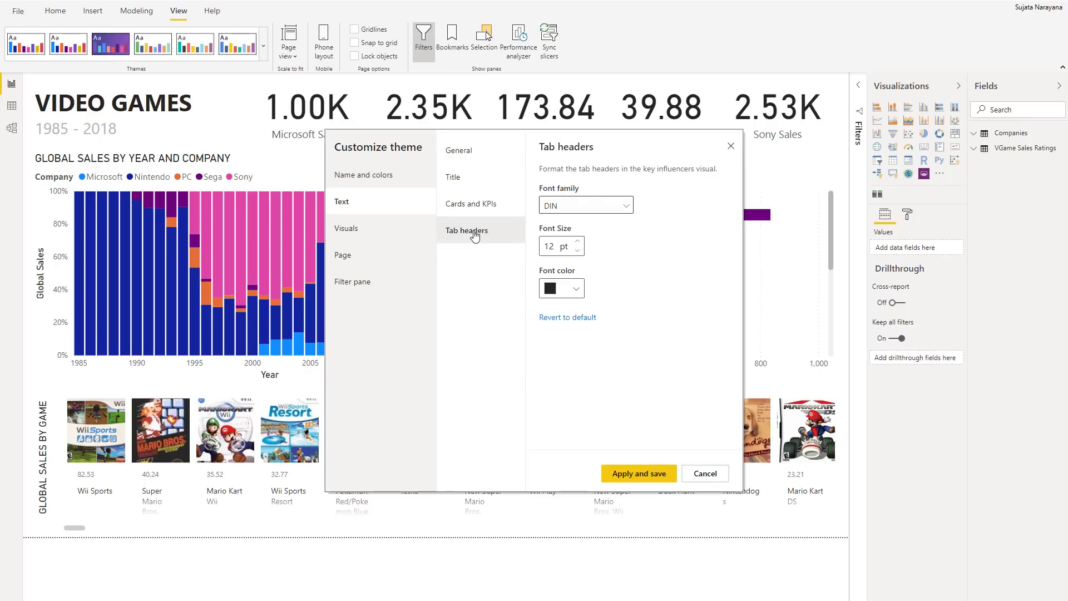
left_click(582, 252)
Review the theme's settings for visuals, page wallpaper and filter pane, and apply and save the theme.
left_click(369, 234)
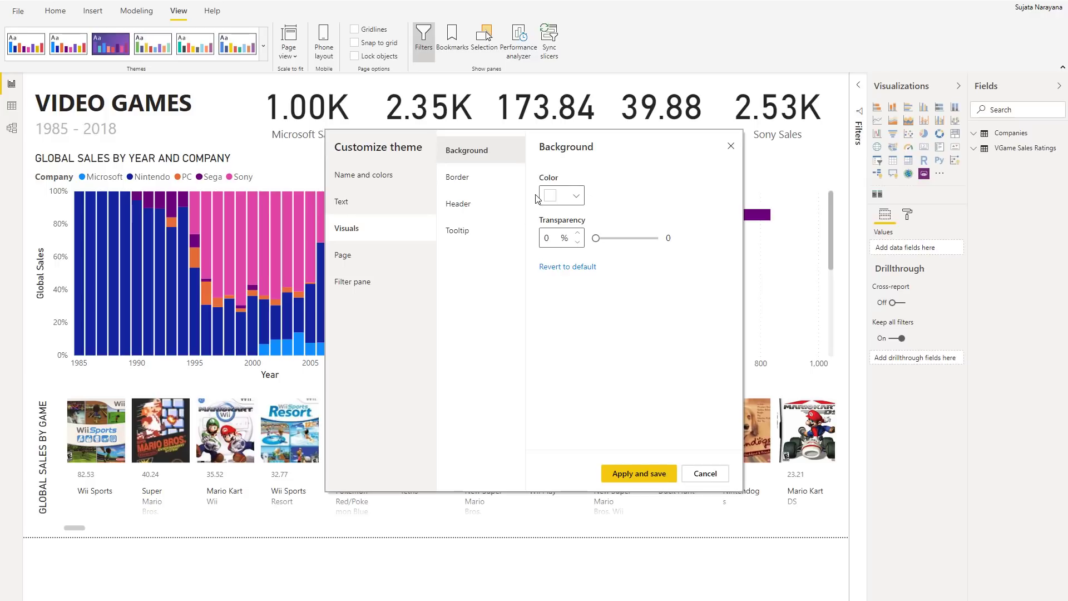
left_click(489, 185)
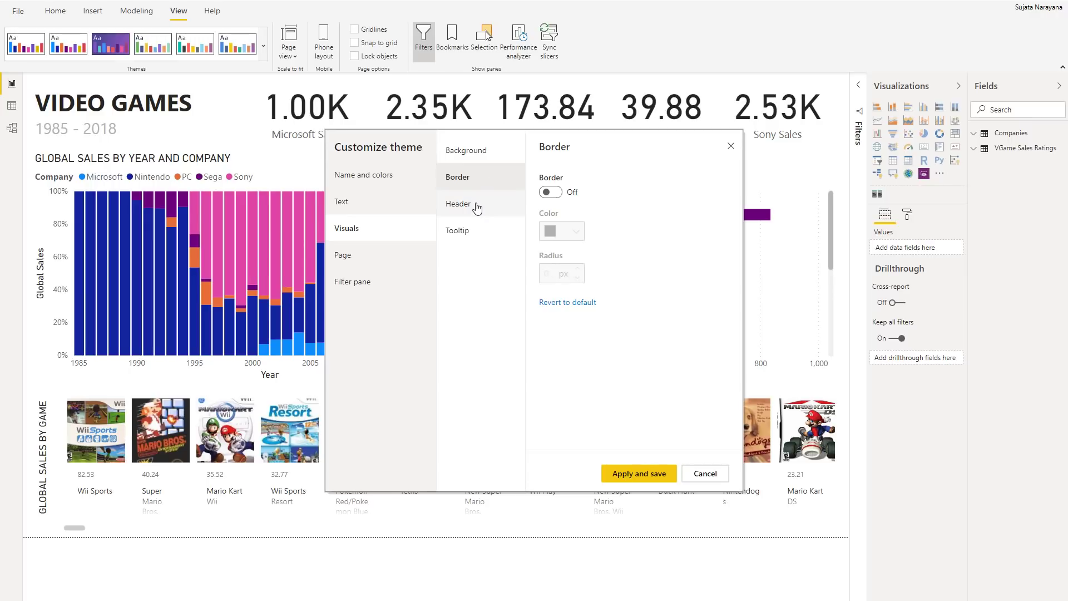
left_click(477, 207)
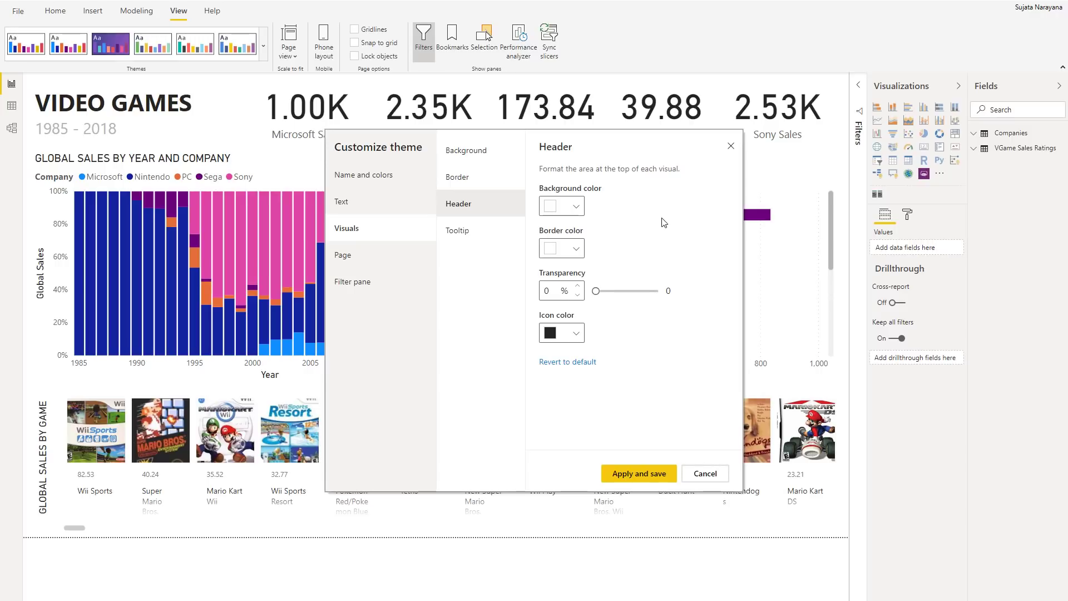
left_click(496, 239)
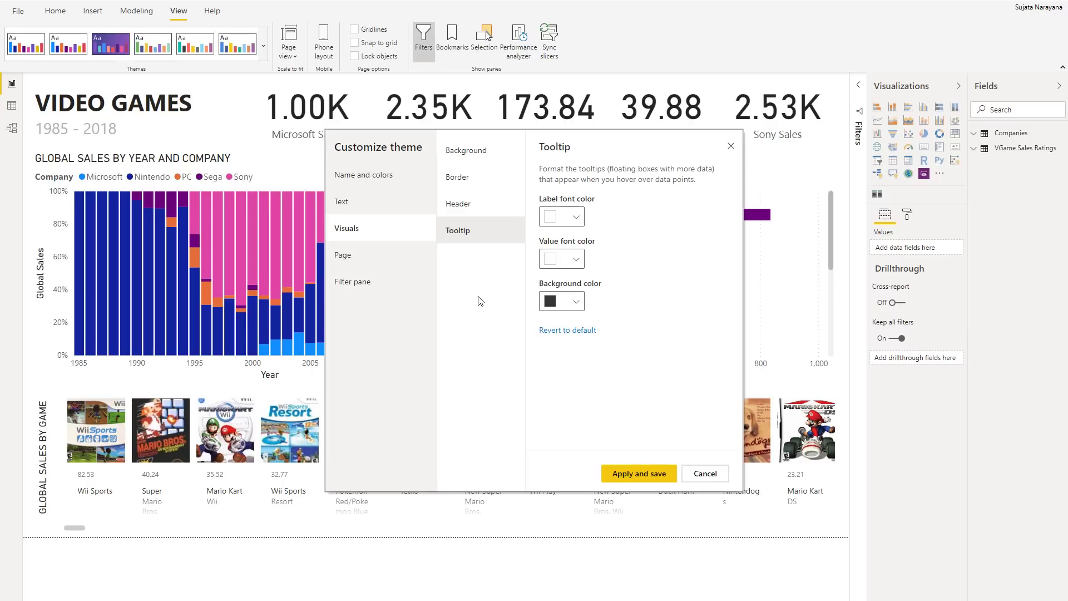
left_click(356, 263)
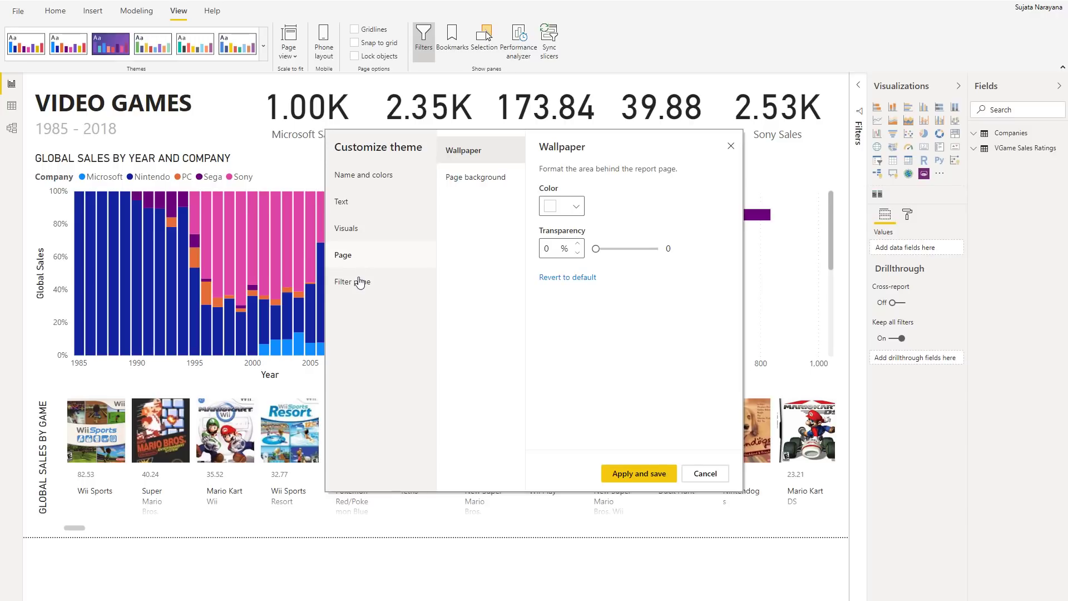
left_click(359, 282)
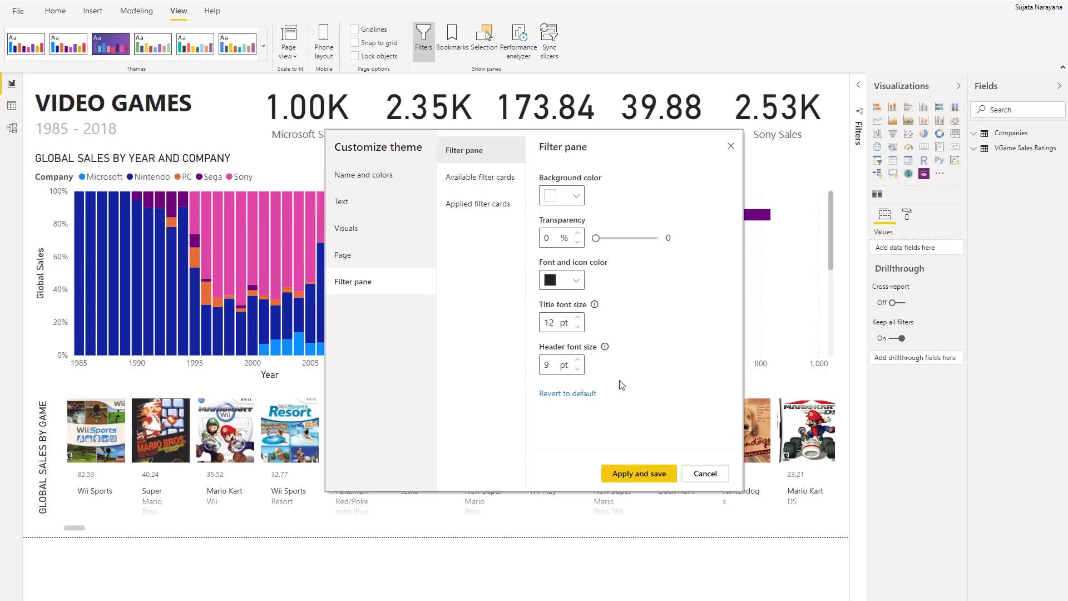
left_click(636, 476)
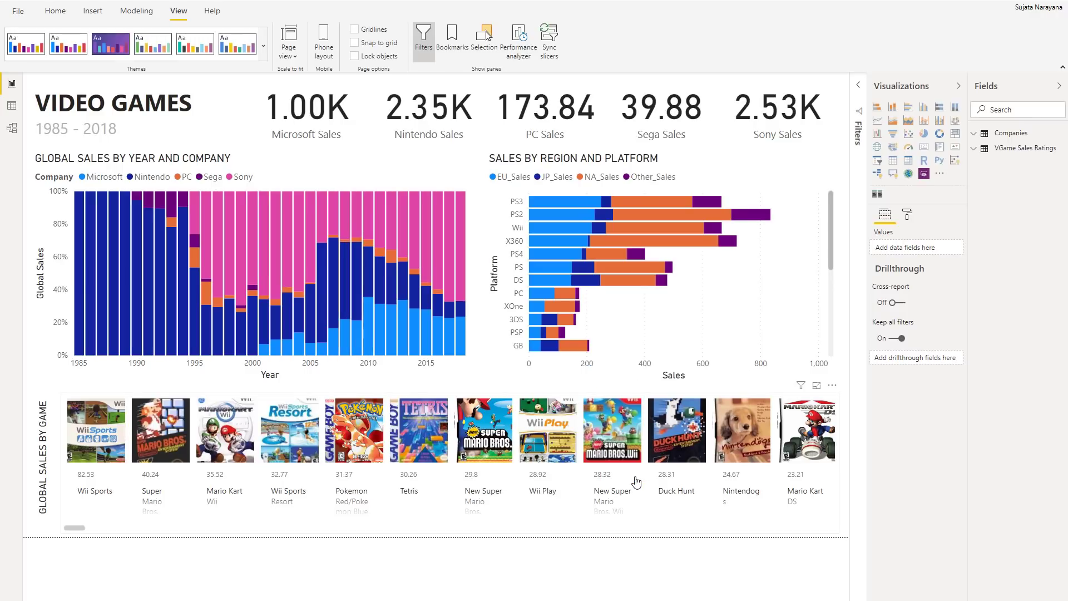
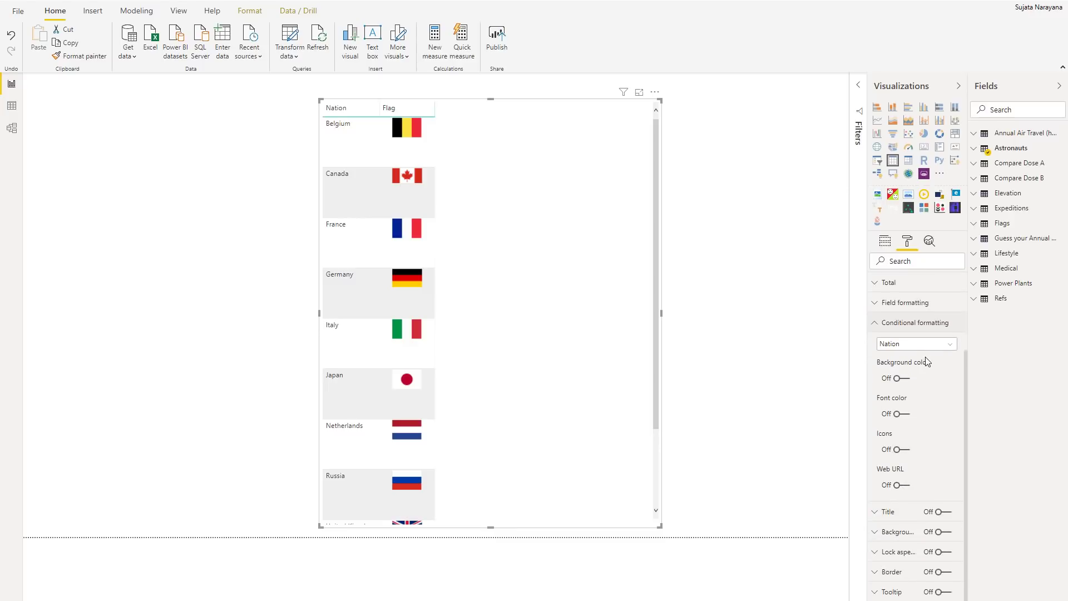
Turn on Web URL conditional formatting for the table's Nation column, based on the Flag URL field from Astronauts.
left_click(904, 485)
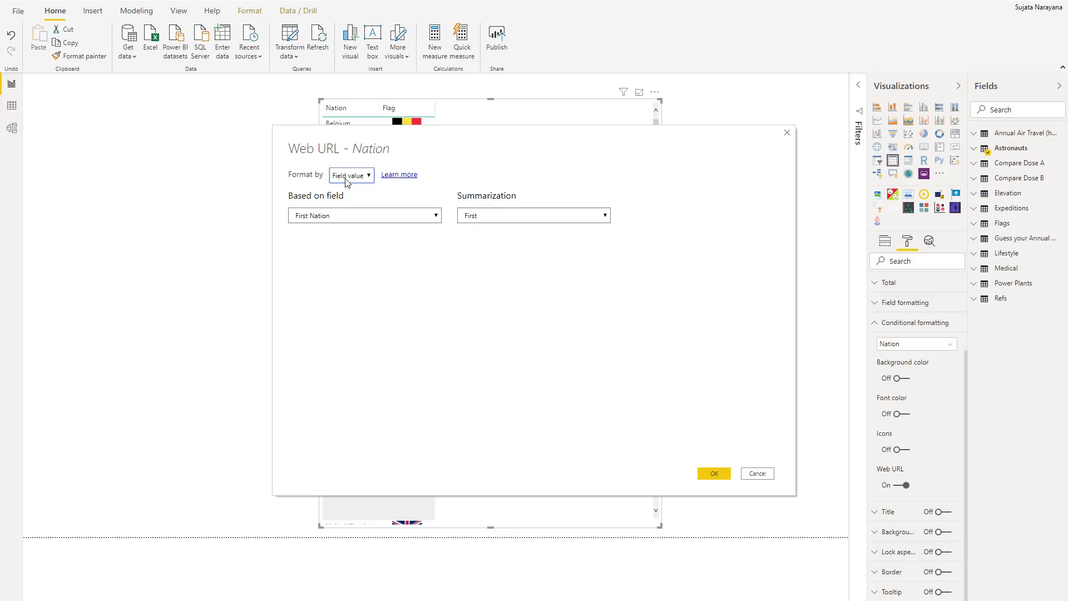
left_click(371, 216)
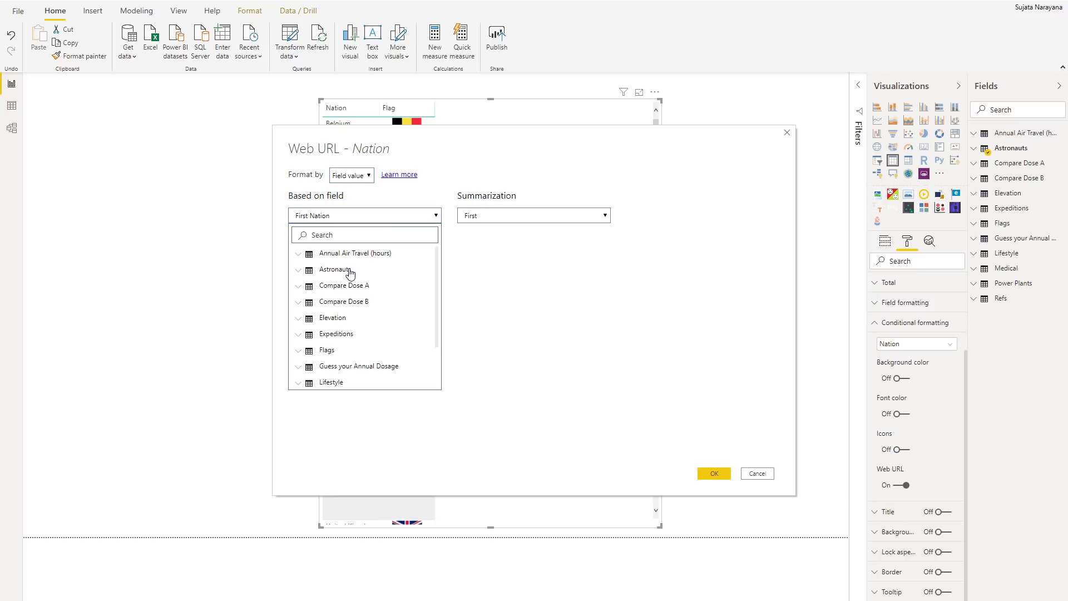
left_click(350, 272)
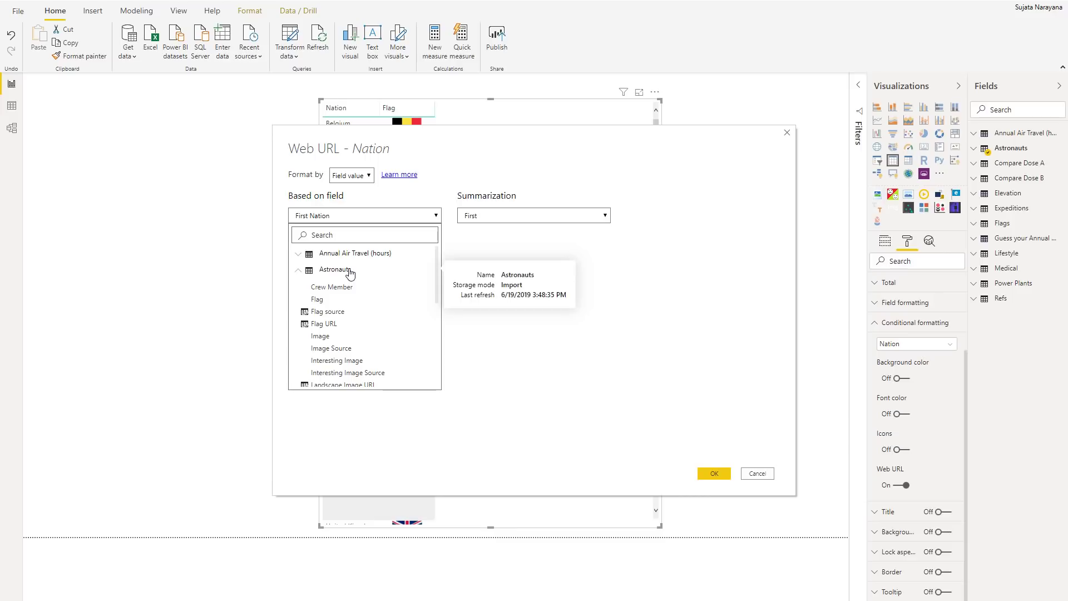
left_click(337, 324)
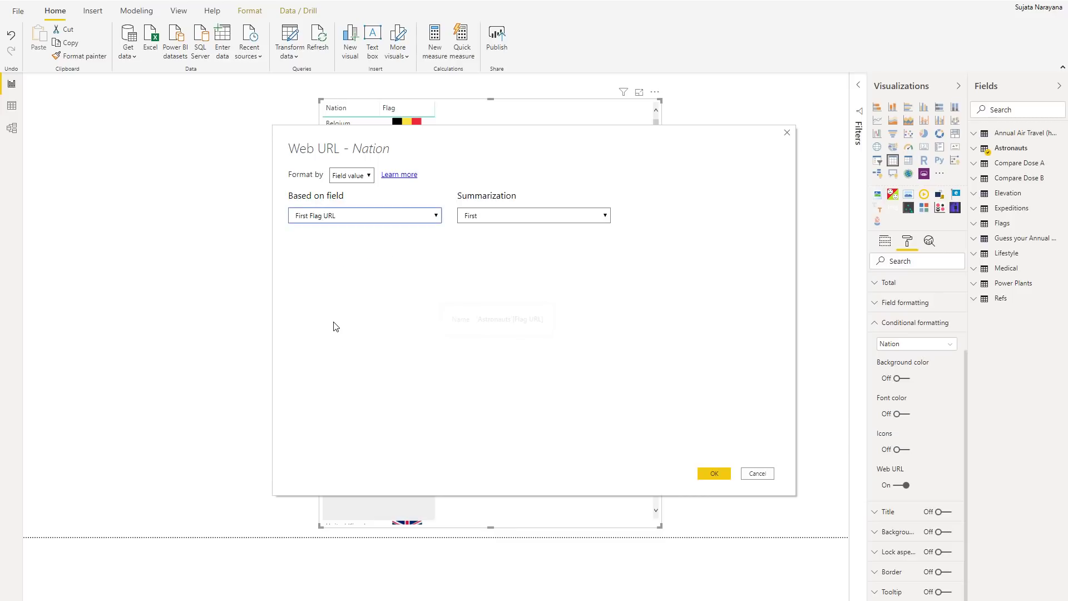
left_click(712, 473)
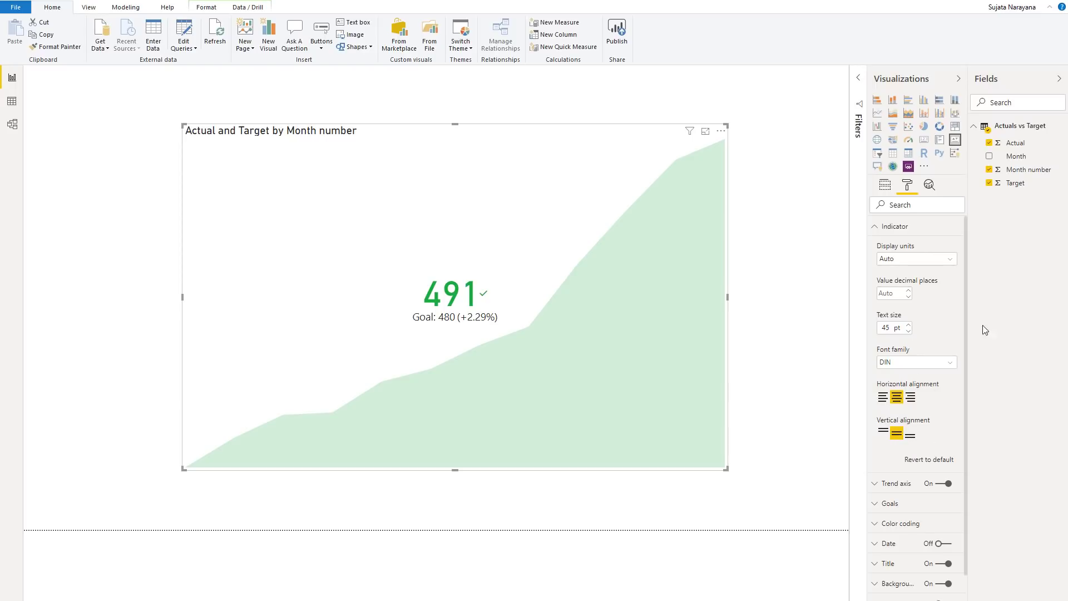
Set the KPI visual's indicator font family to Segoe UI and its trend axis transparency to 28%.
left_click(913, 362)
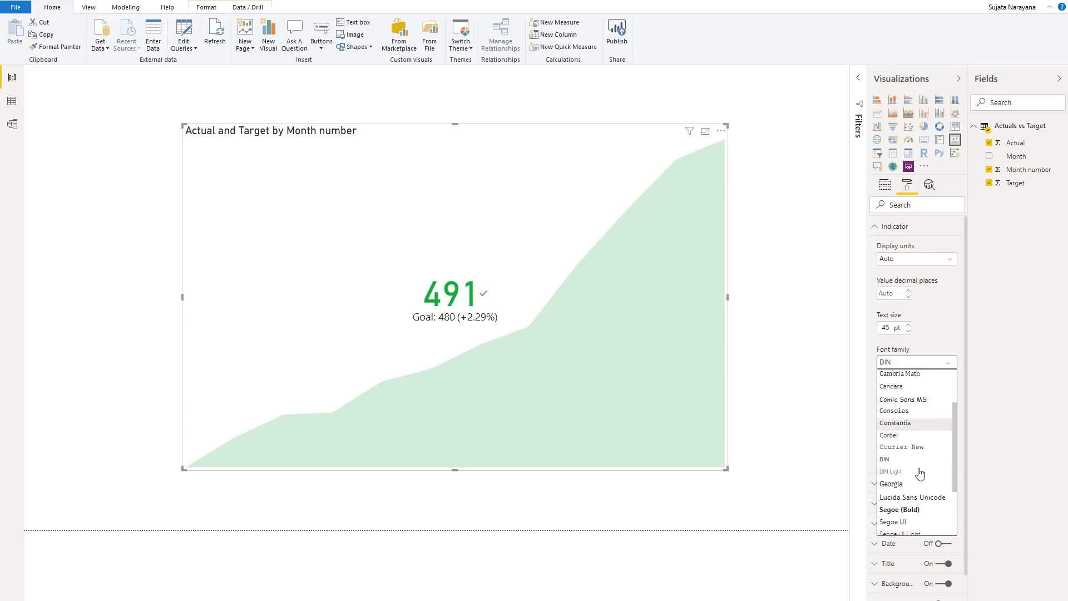
left_click(918, 522)
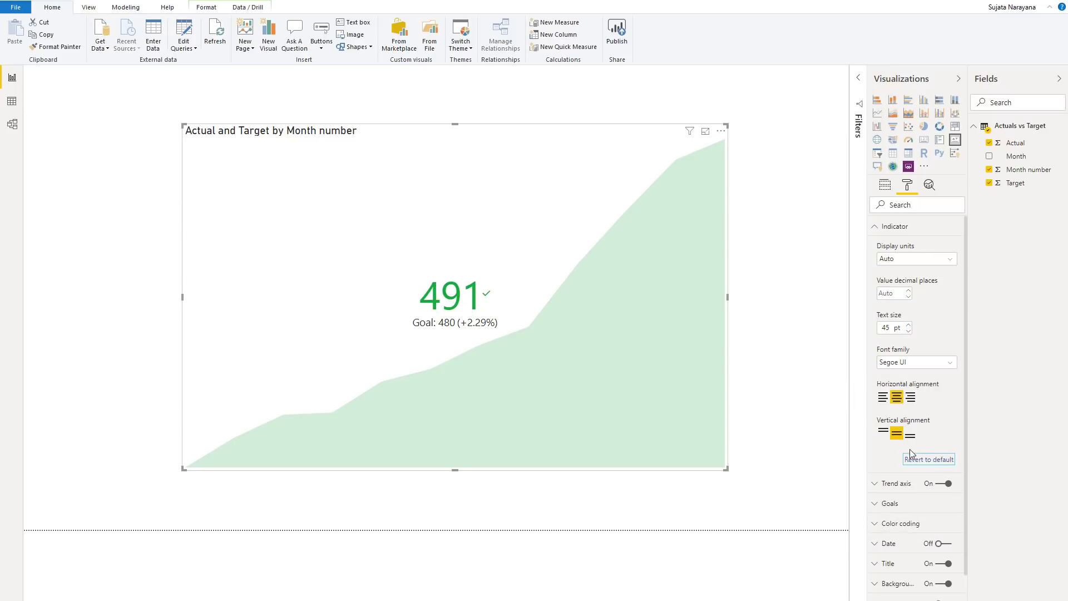
left_click(902, 483)
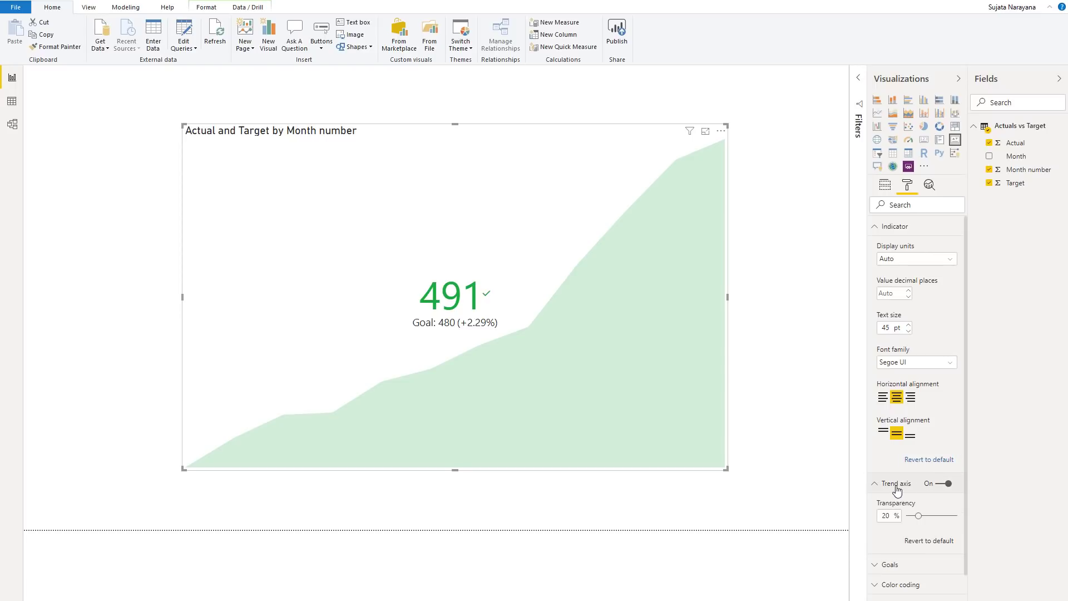
scroll(917, 500, "down", 3)
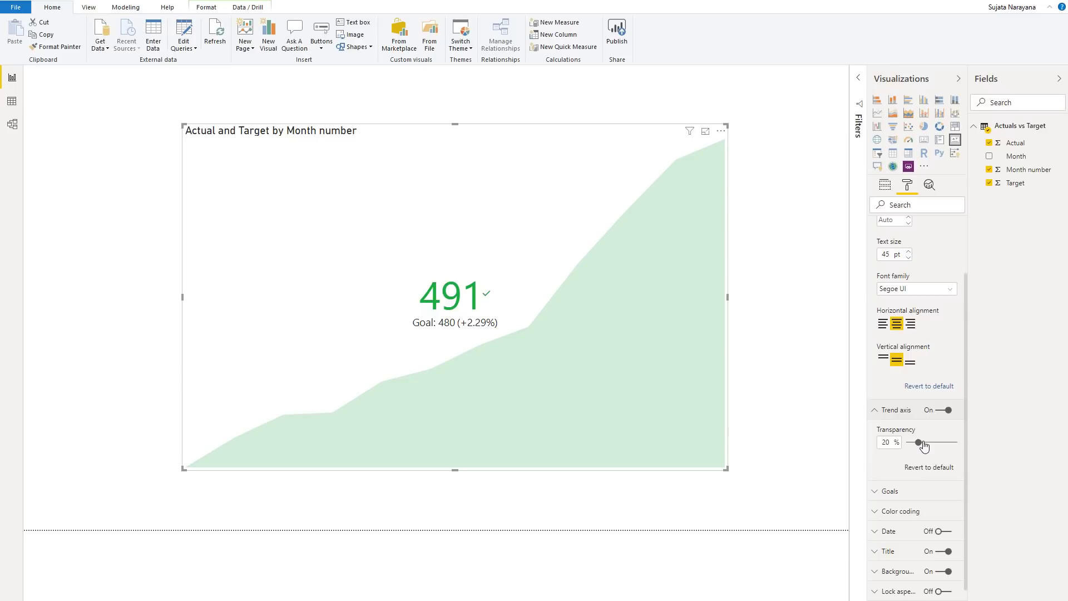
left_click_drag(924, 445, 925, 445)
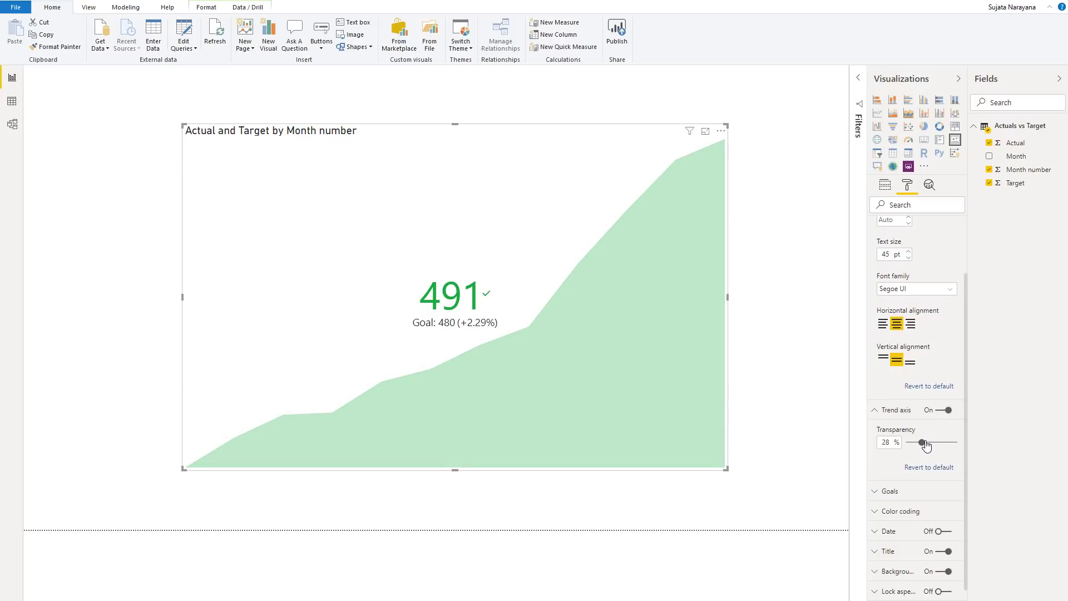
Set the font color of the KPI visual's goal to dark purple in its Goals settings.
left_click(925, 492)
scroll(932, 530, "down", 5)
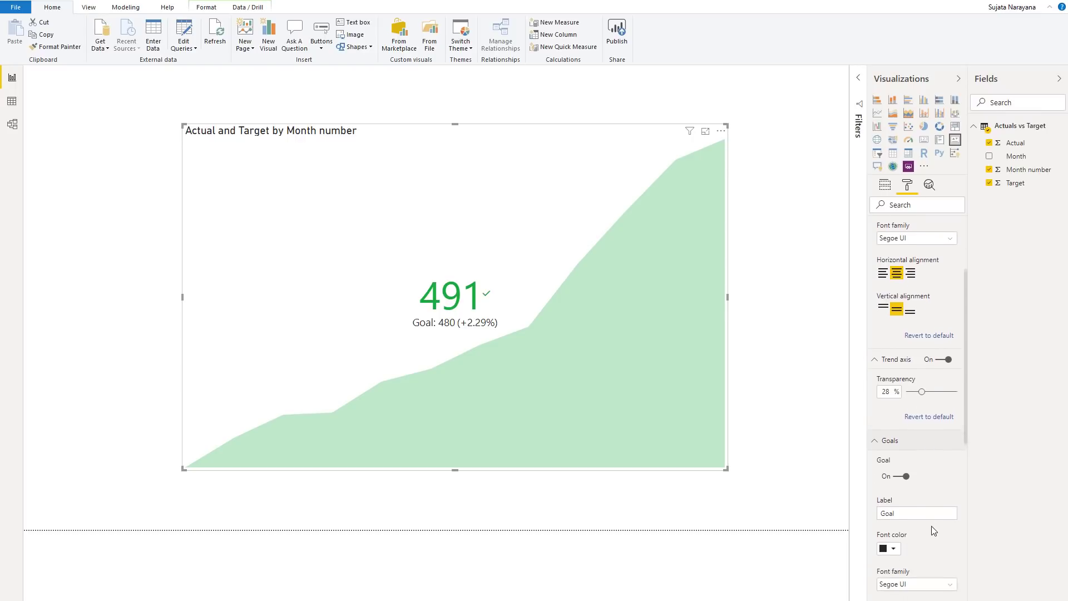
scroll(932, 530, "down", 2)
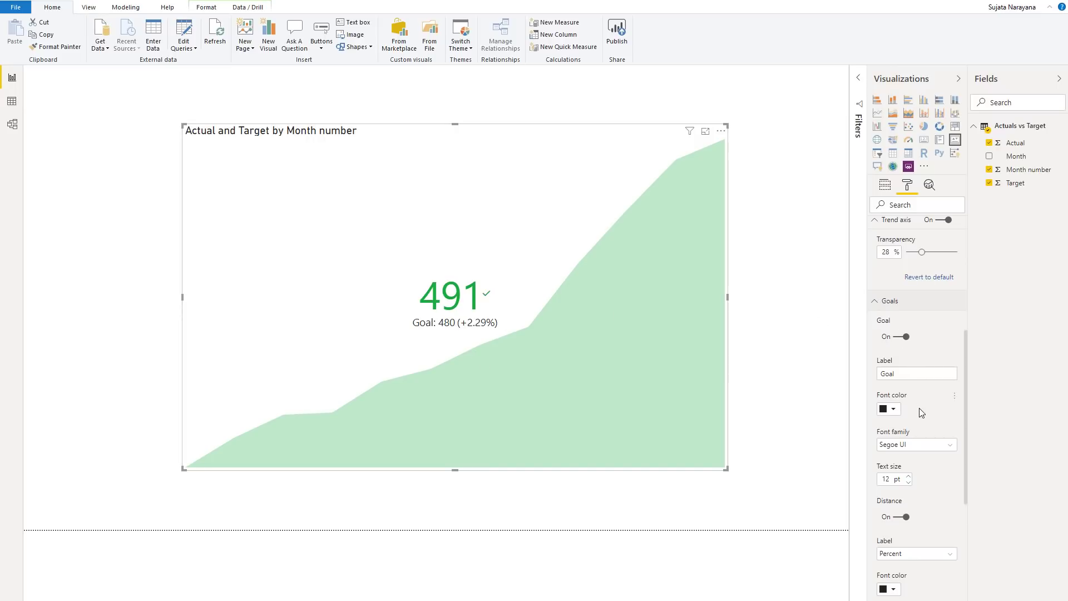
left_click(909, 377)
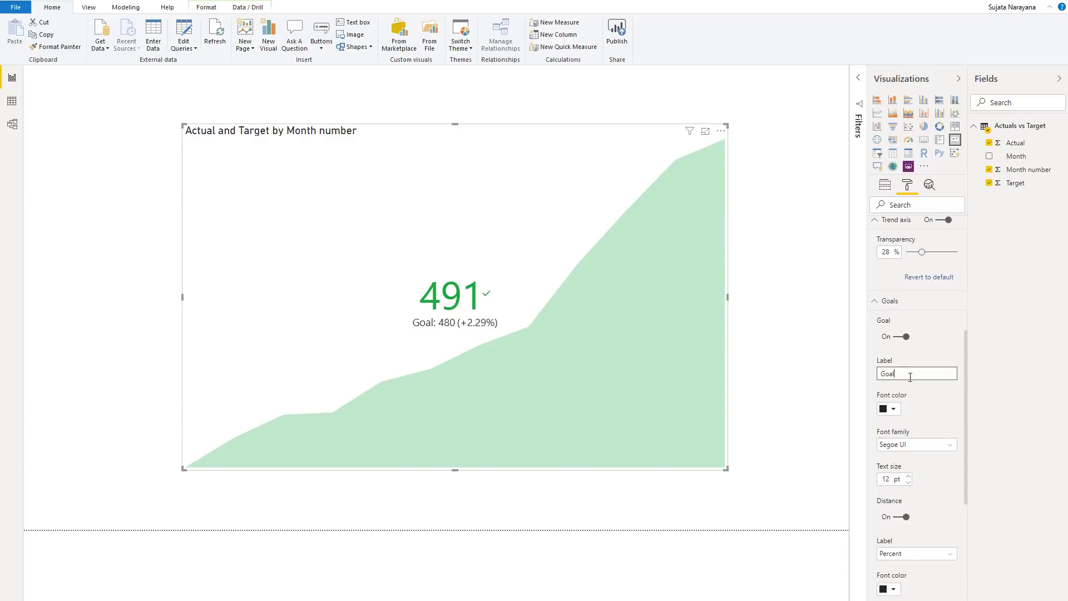
left_click(896, 410)
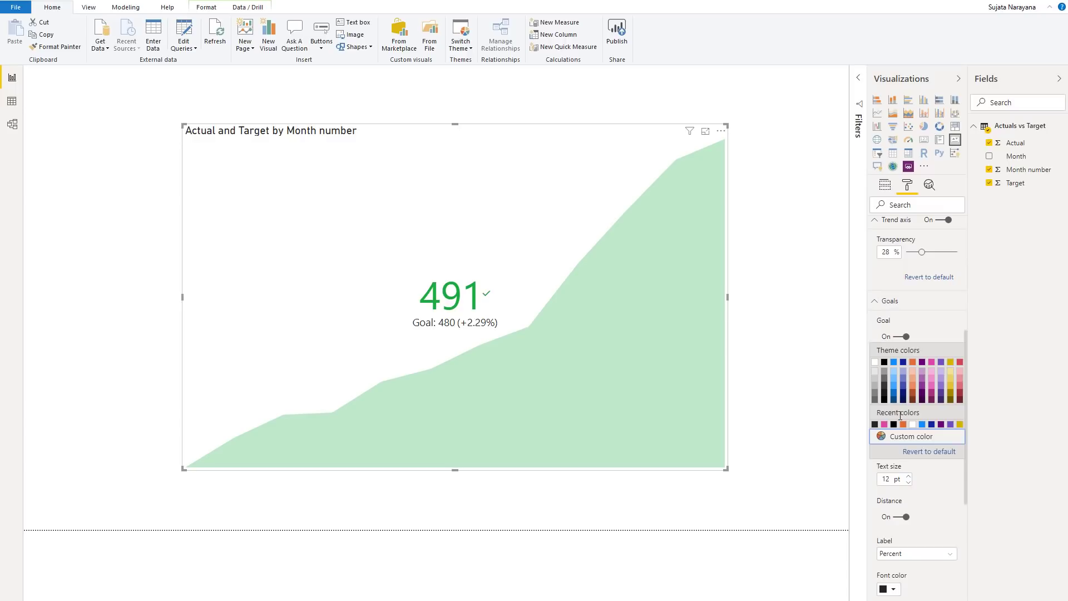
left_click(926, 362)
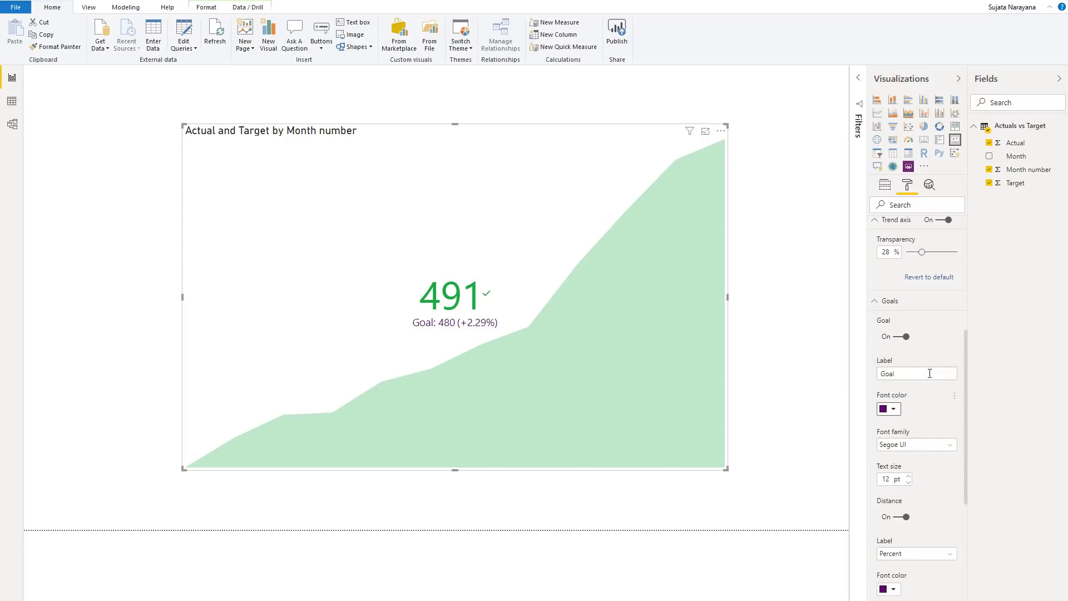
Try hiding the KPI goal's distance value, show it again, and review the distance and date settings.
scroll(928, 441, "down", 3)
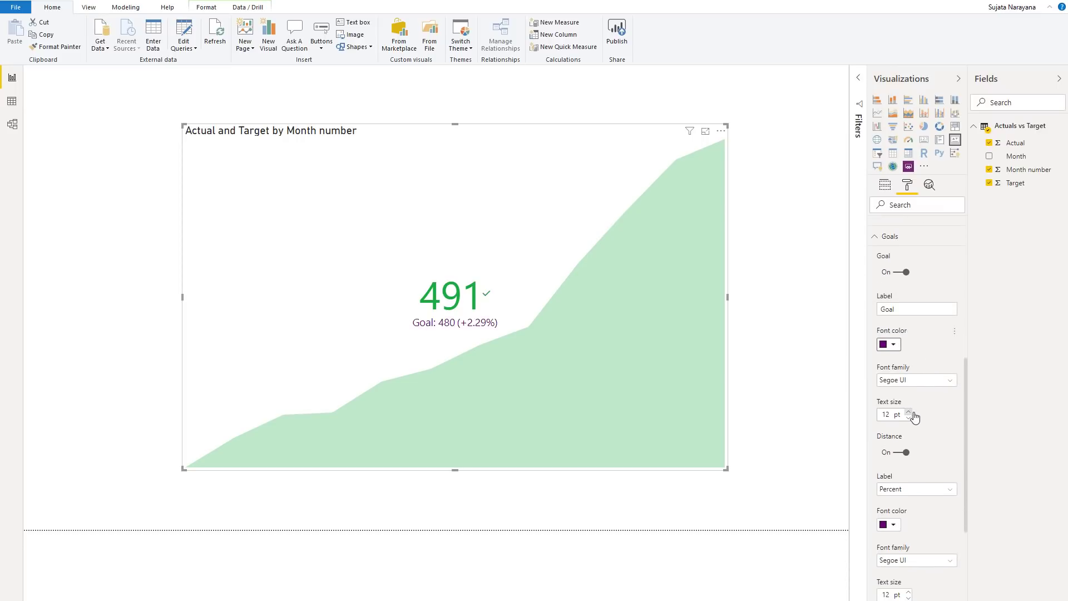
left_click(908, 453)
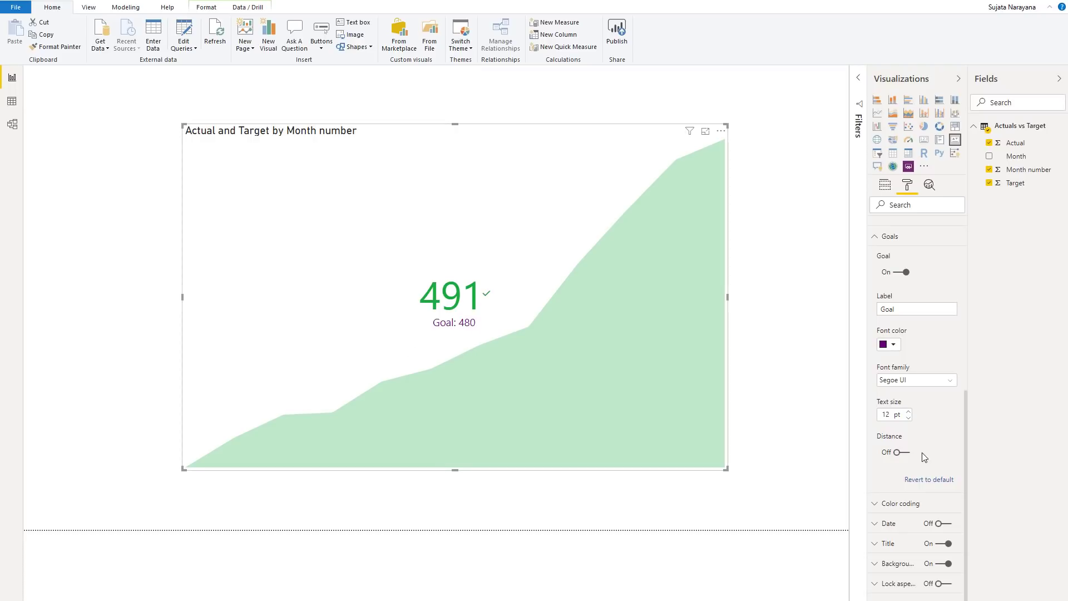
left_click(906, 452)
scroll(924, 449, "down", 1)
scroll(925, 449, "down", 1)
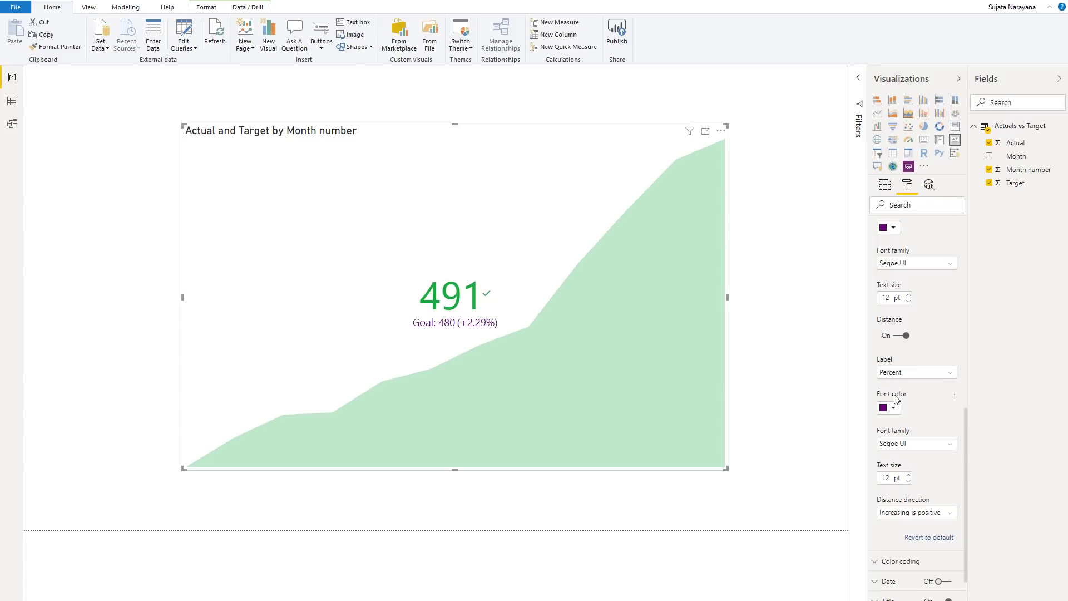
scroll(912, 425, "down", 1)
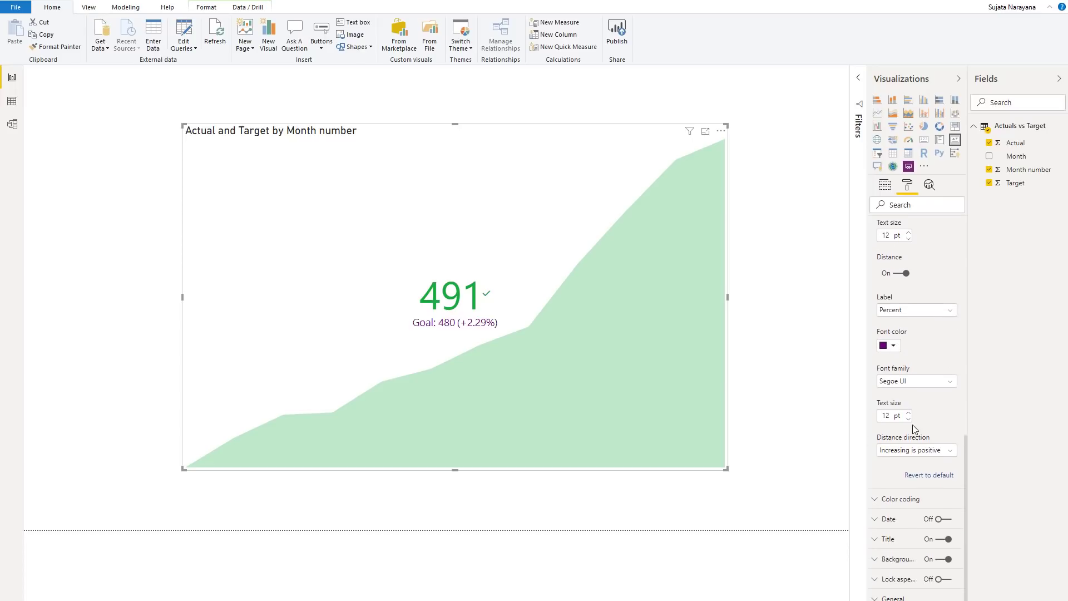
left_click(881, 520)
scroll(940, 563, "down", 1)
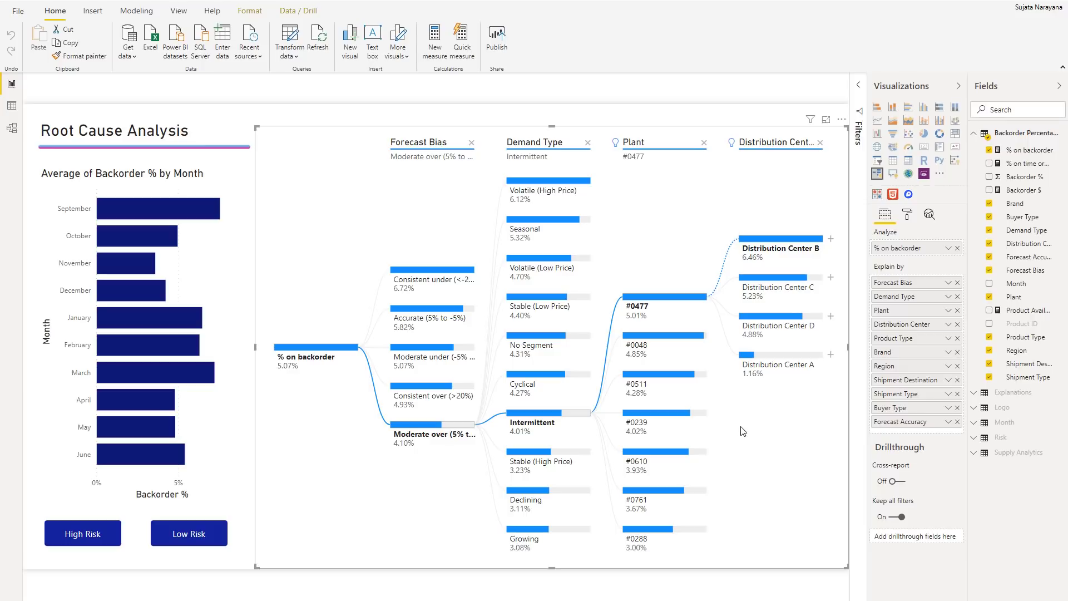
Set the decomposition tree's primary color to the theme's violet in its Tree formatting.
left_click(909, 218)
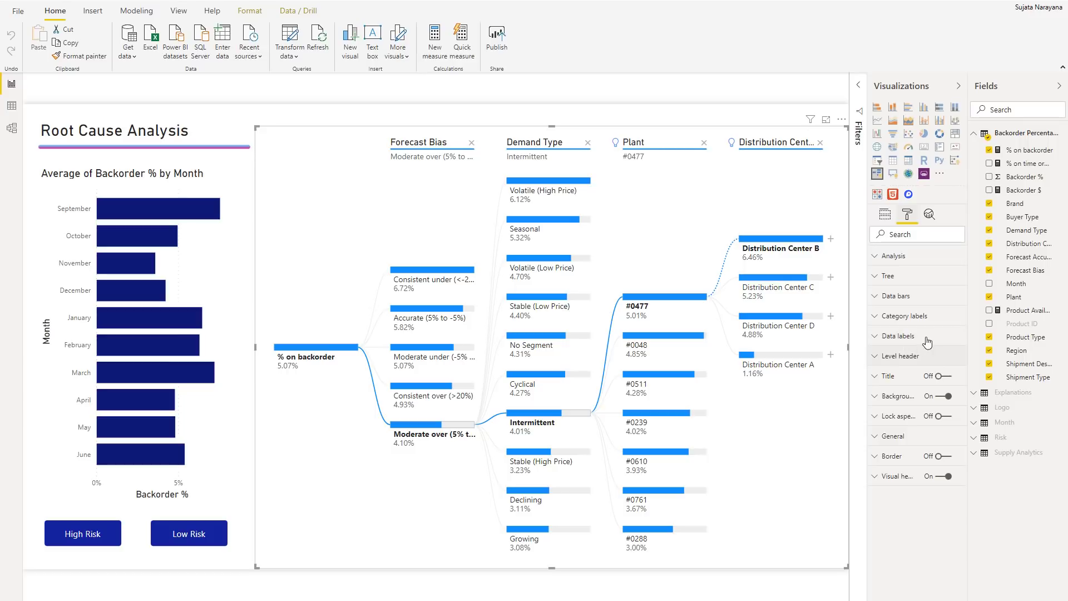
left_click(895, 277)
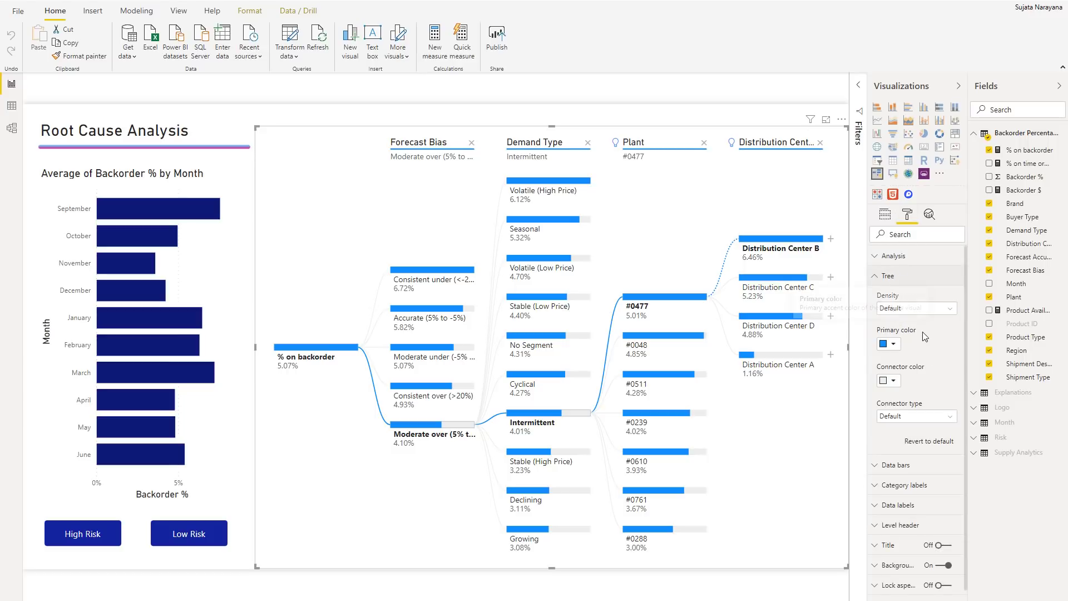
left_click(890, 346)
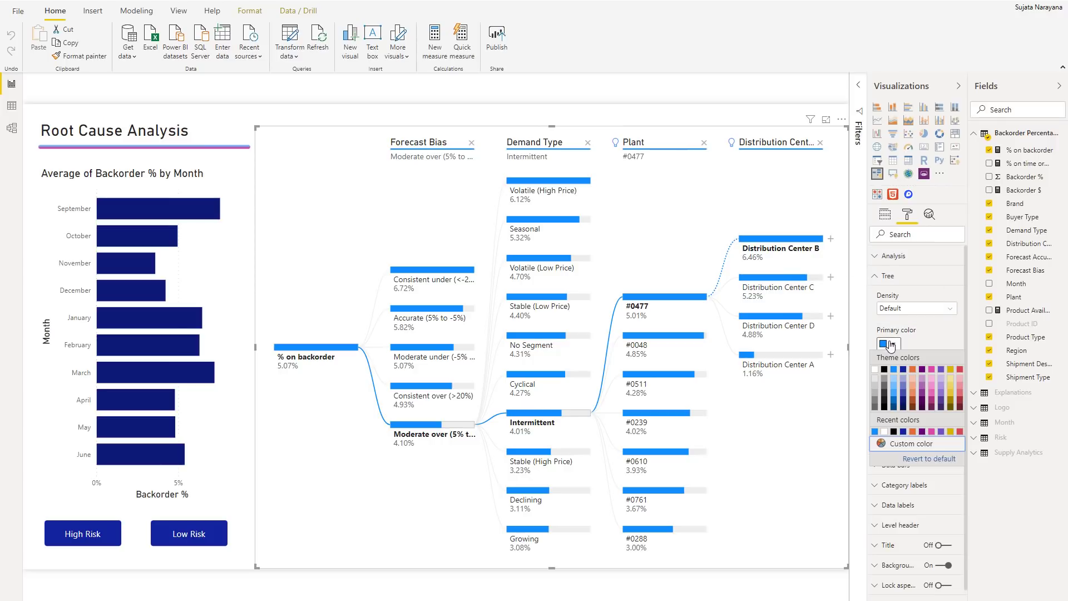
left_click(941, 369)
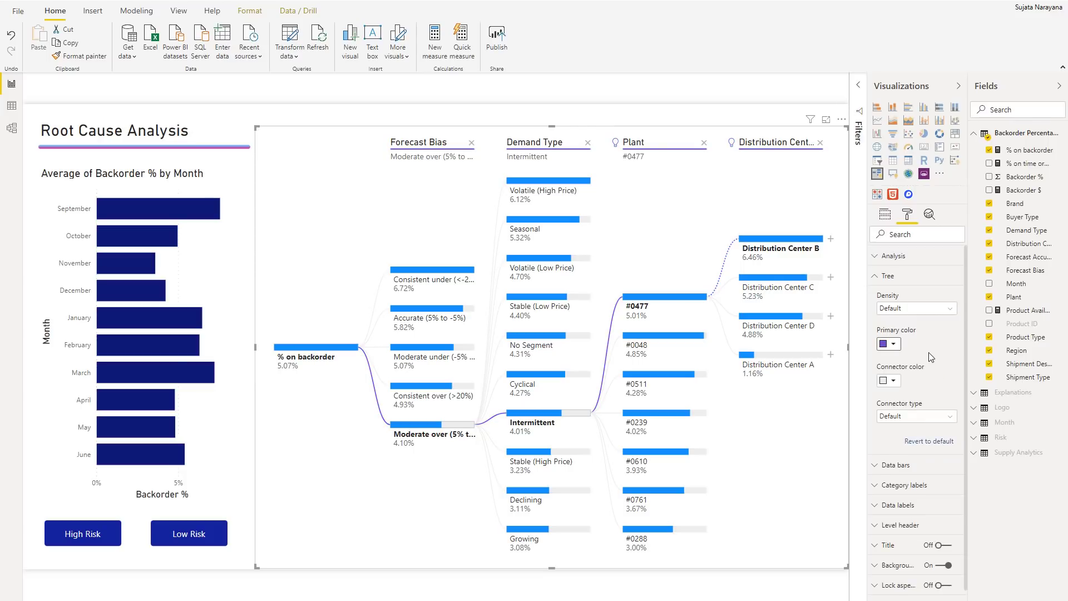
Keep the decomposition tree's density at Default and set its connector type to Round.
left_click(930, 310)
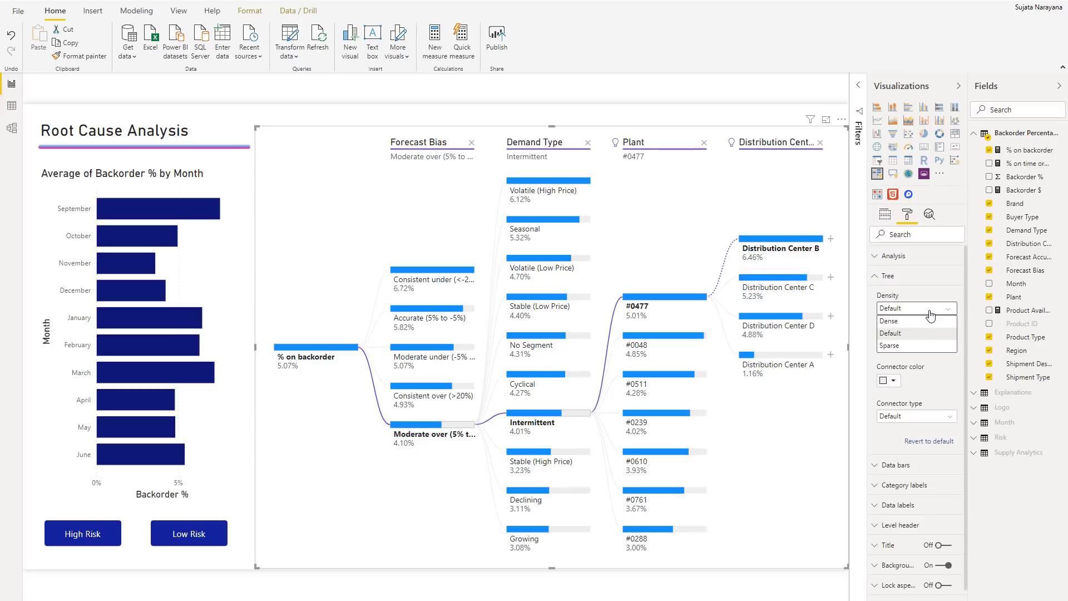
left_click(920, 332)
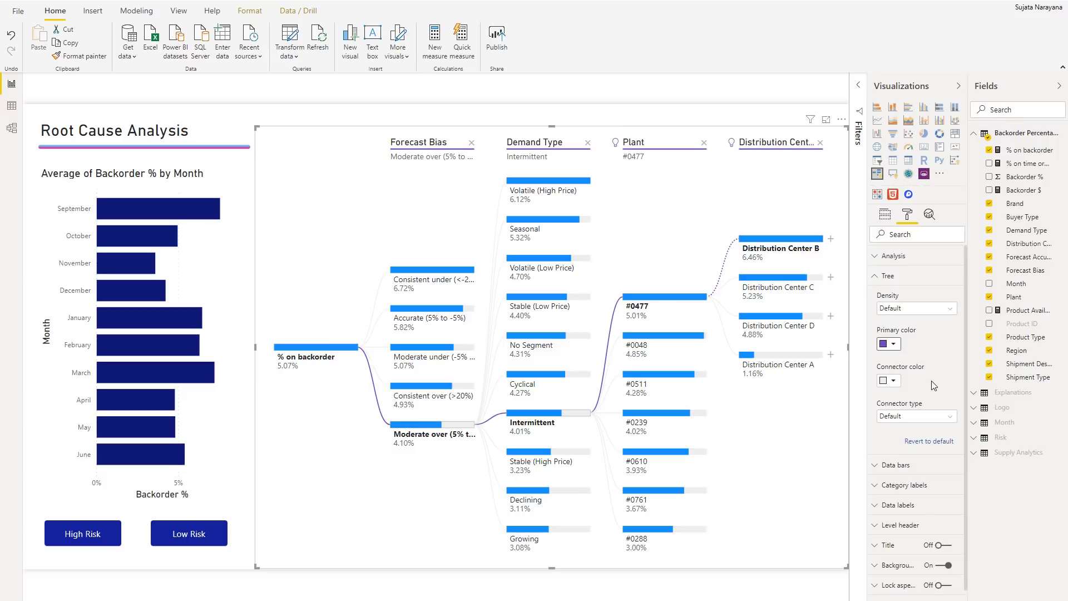
left_click(904, 417)
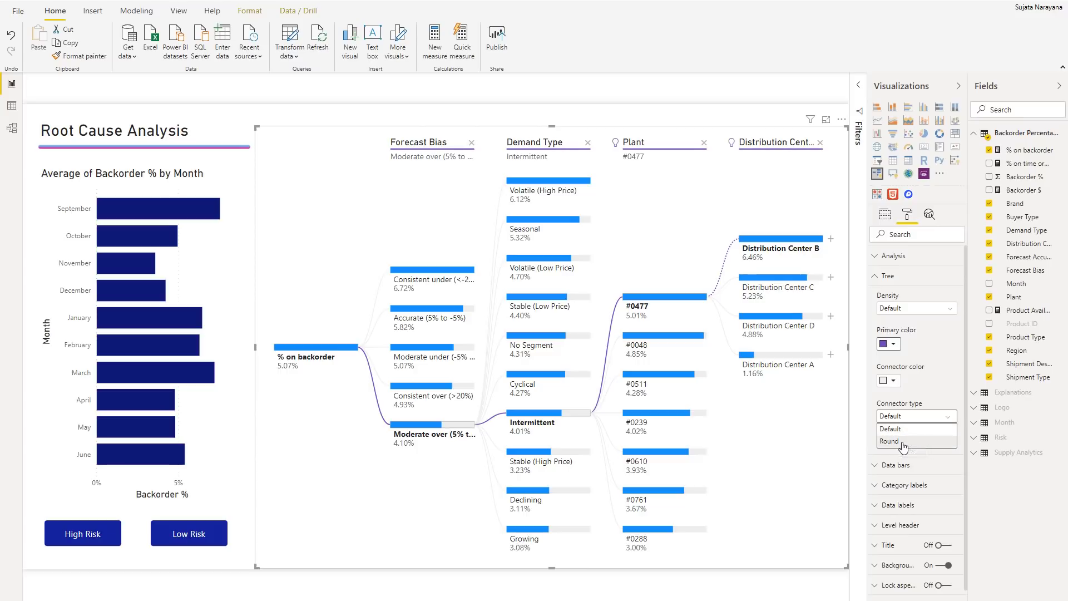
left_click(903, 442)
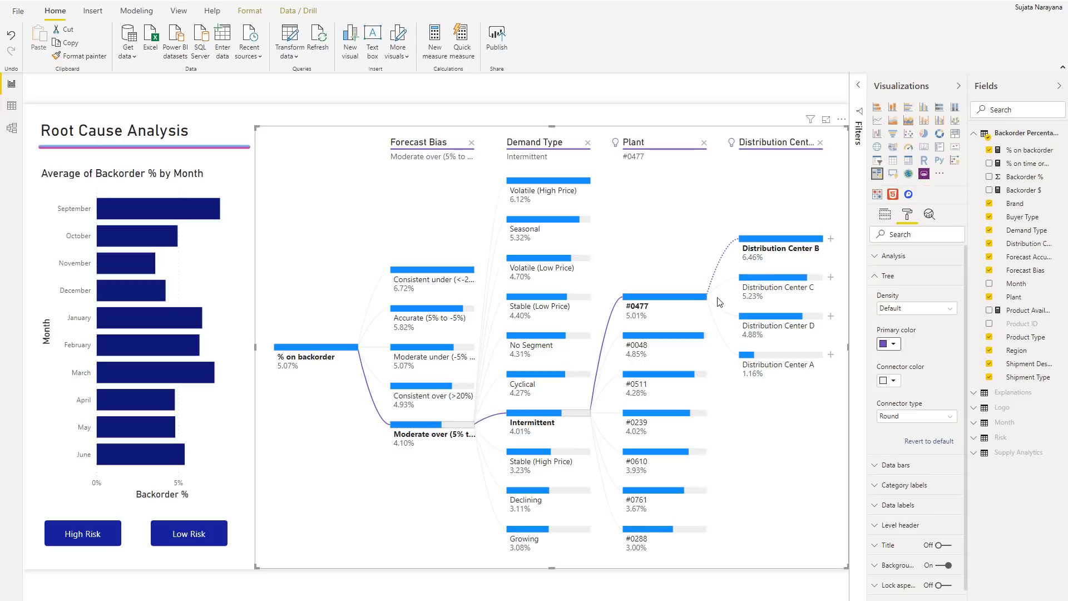
Set the decomposition tree's positive data bars to dark purple and their size to 95%.
left_click(913, 464)
scroll(923, 508, "down", 1)
scroll(923, 509, "down", 2)
left_click(892, 437)
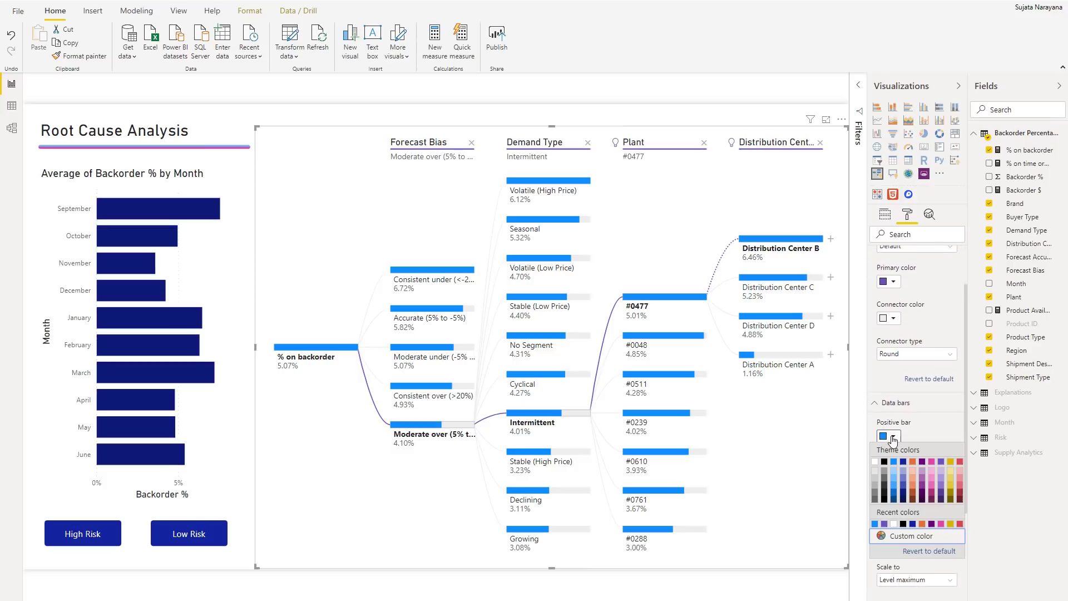
left_click(924, 462)
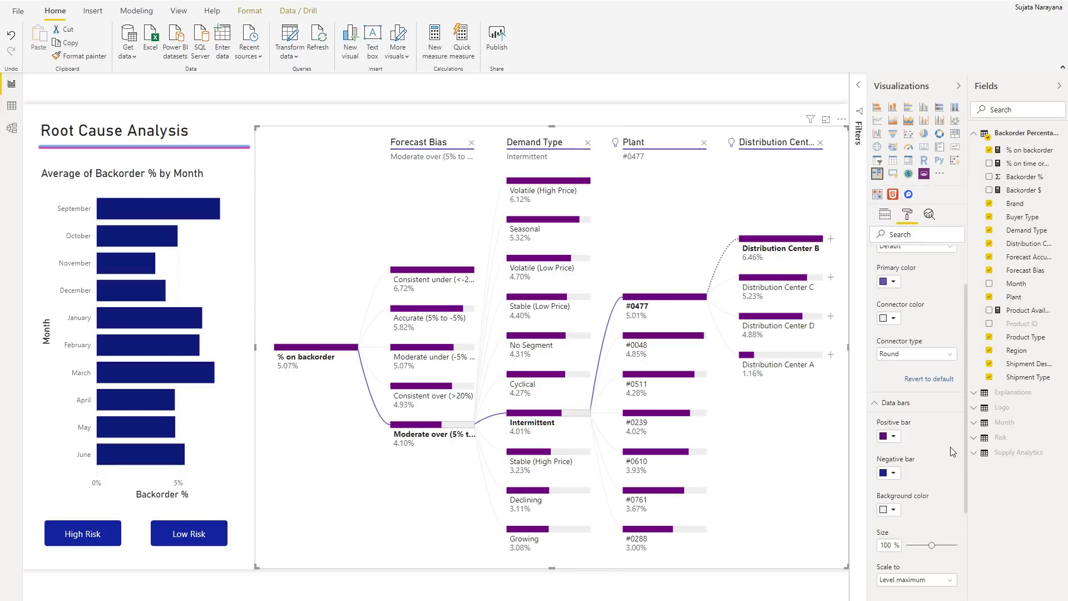
scroll(939, 485, "down", 1)
scroll(939, 484, "down", 3)
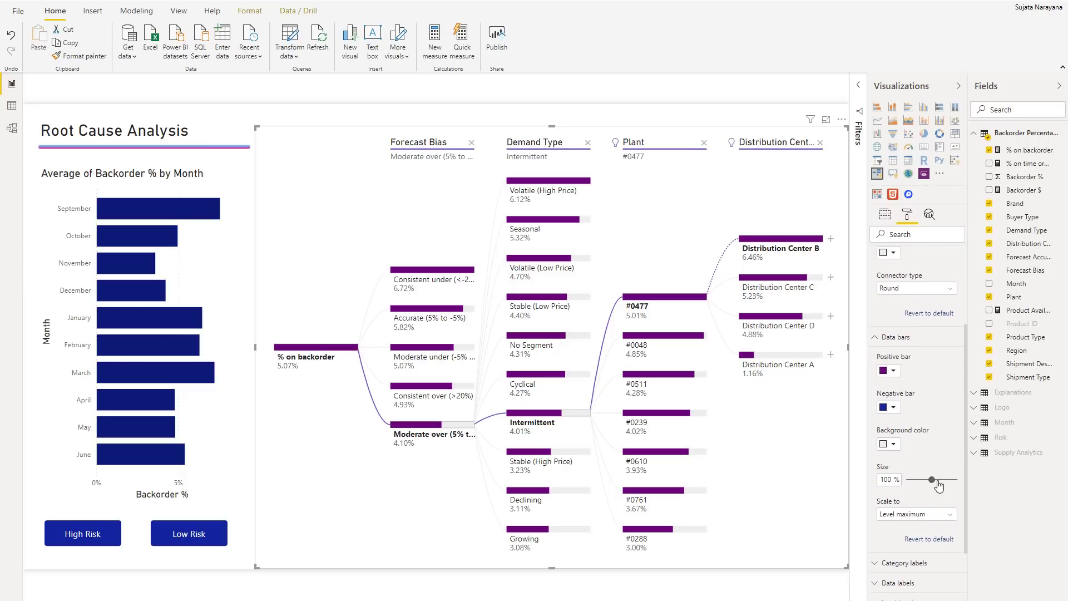
left_click_drag(932, 480, 931, 479)
Set the font color of the decomposition tree's category labels to a dark gray.
scroll(934, 449, "down", 3)
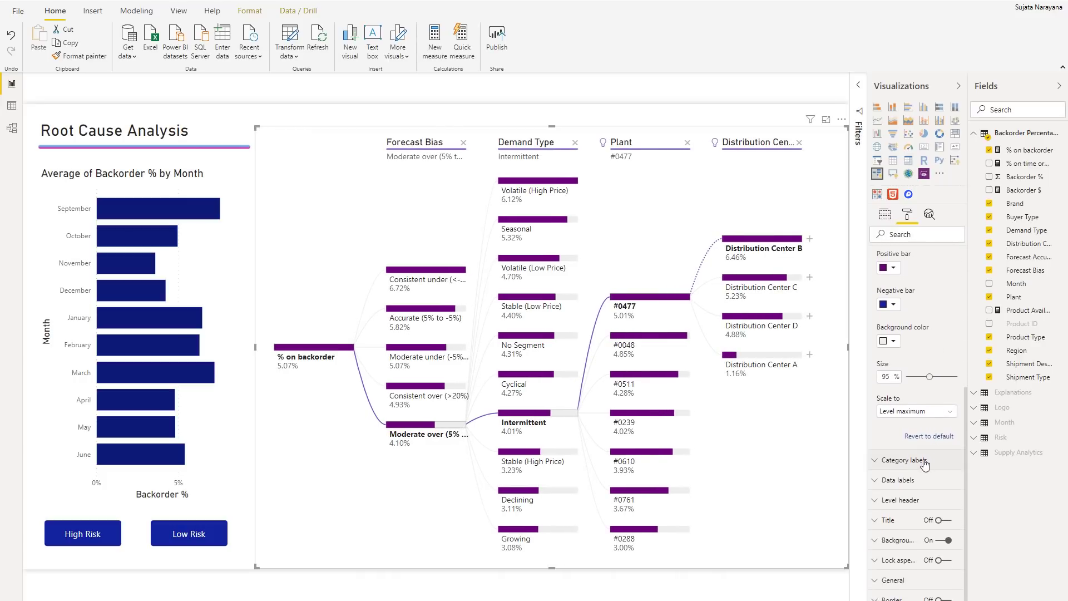
left_click(924, 462)
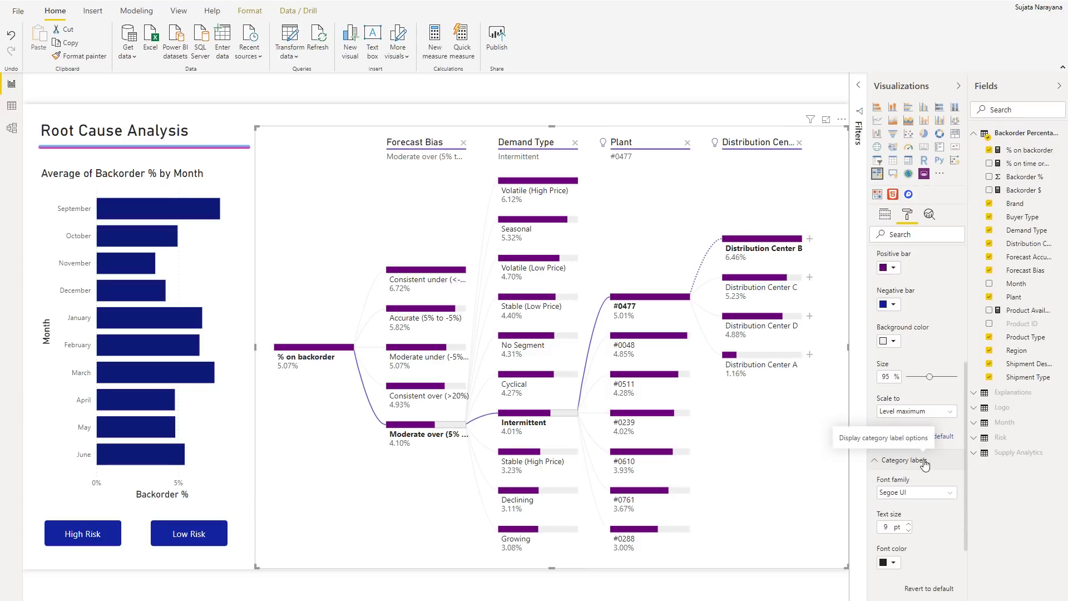
scroll(934, 524, "down", 1)
scroll(933, 522, "down", 1)
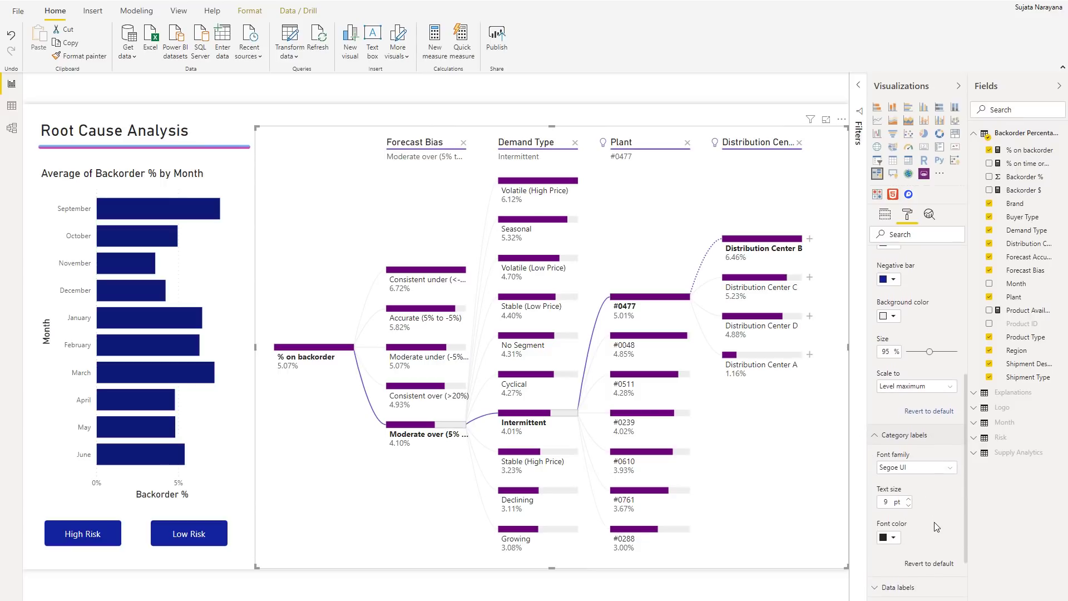
left_click(895, 539)
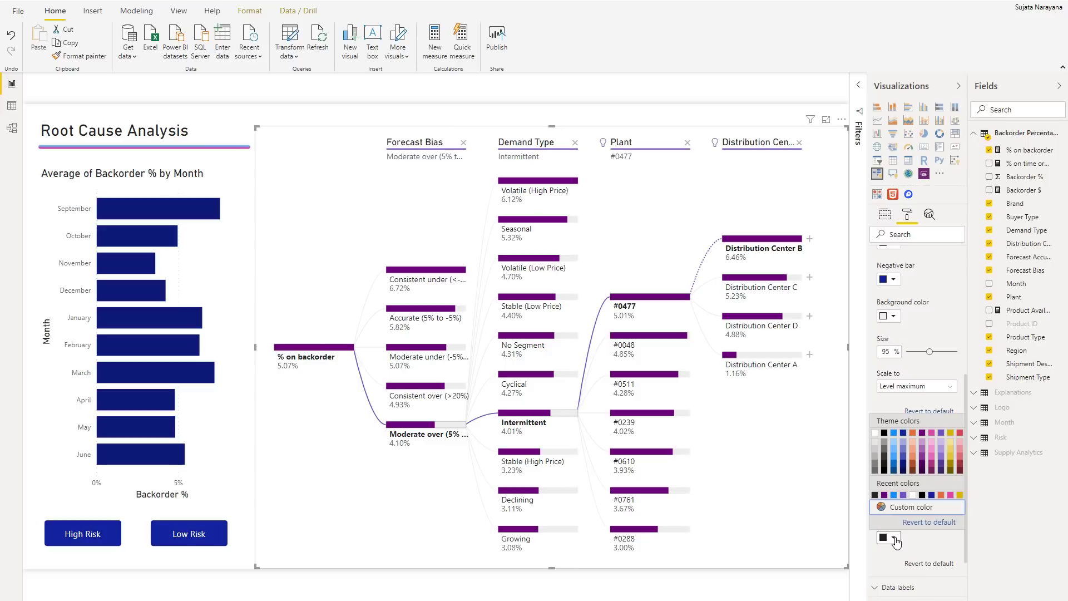
left_click(886, 450)
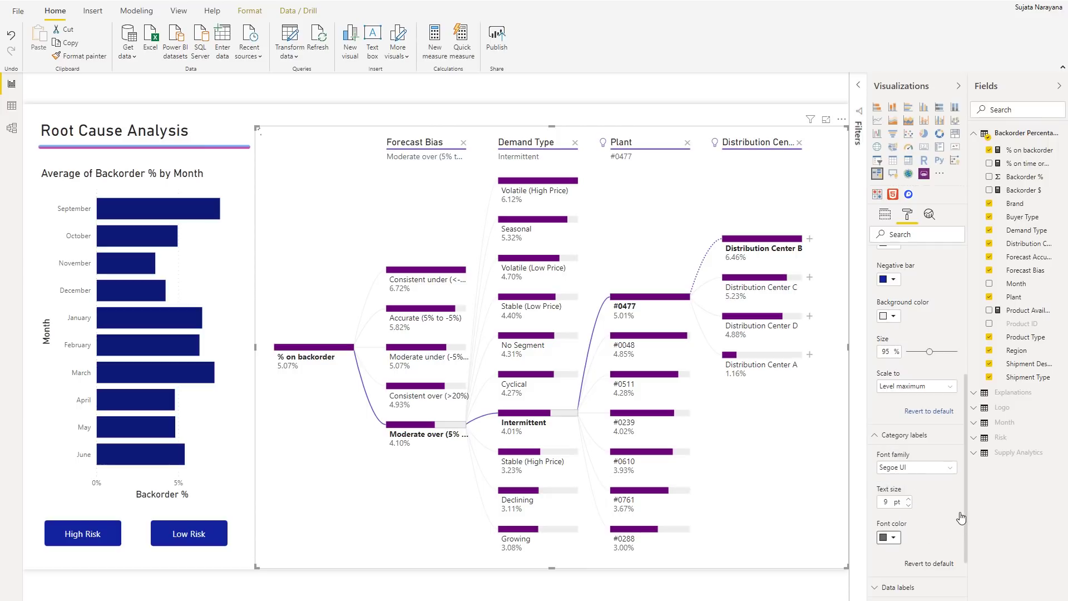
Set the font color of the decomposition tree's data labels to Black, 60% lighter.
scroll(943, 519, "down", 2)
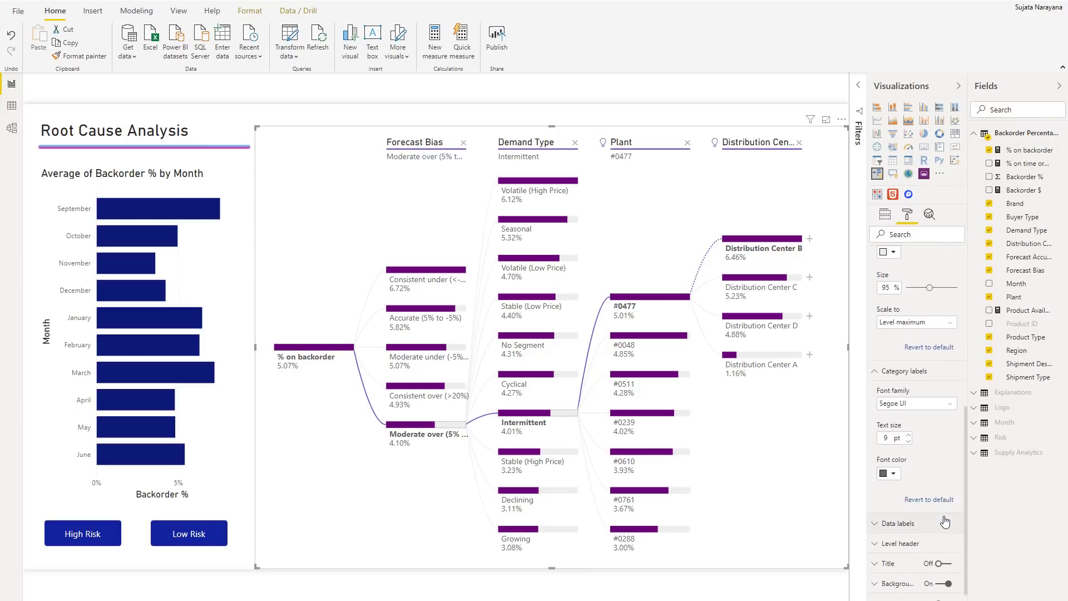
left_click(913, 527)
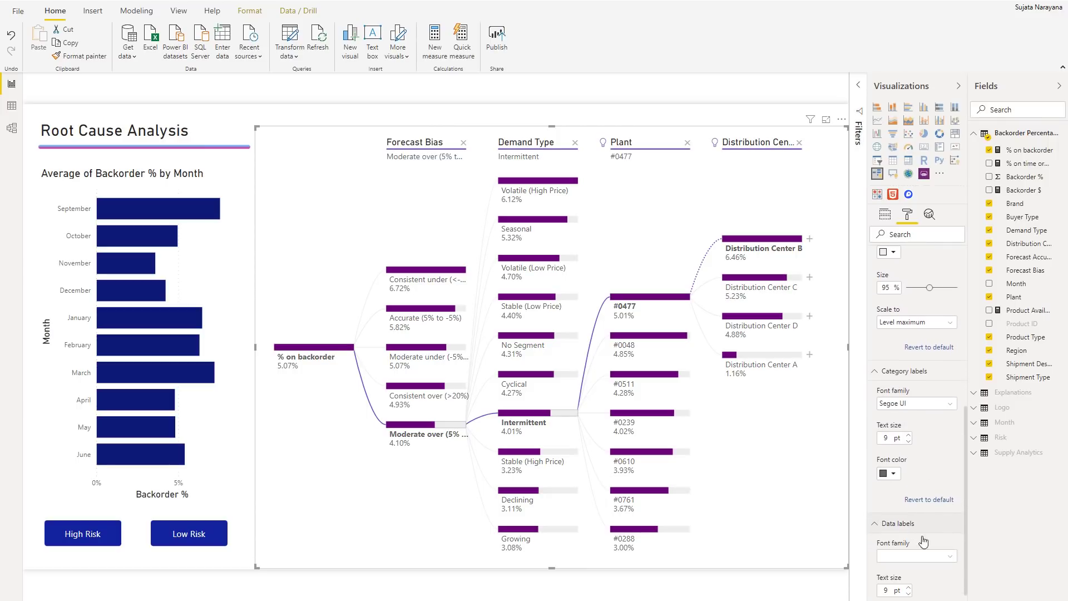
scroll(941, 590, "down", 1)
scroll(941, 590, "down", 2)
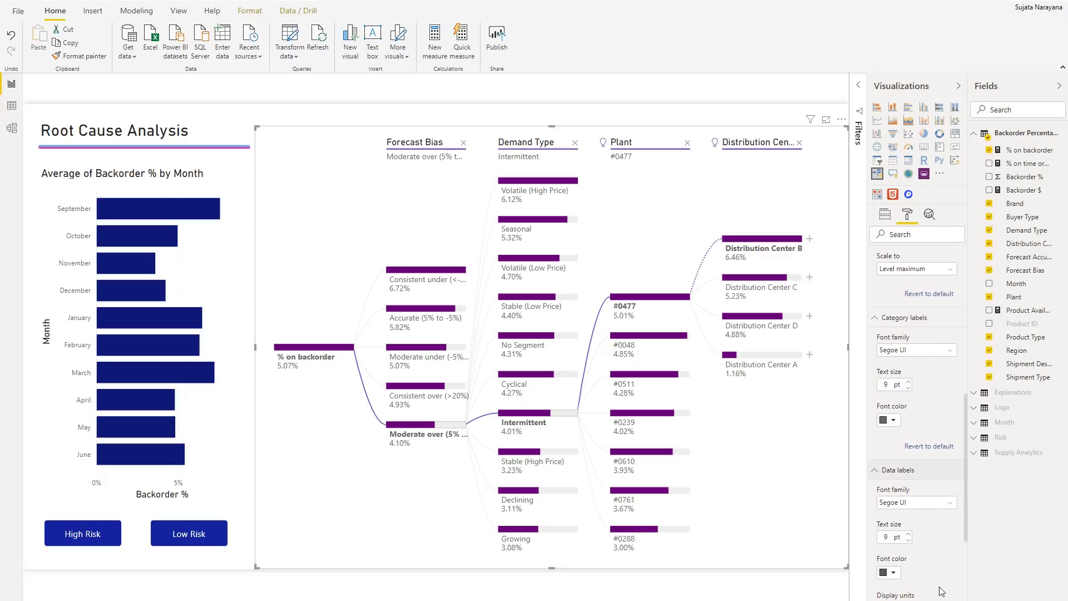
left_click(894, 573)
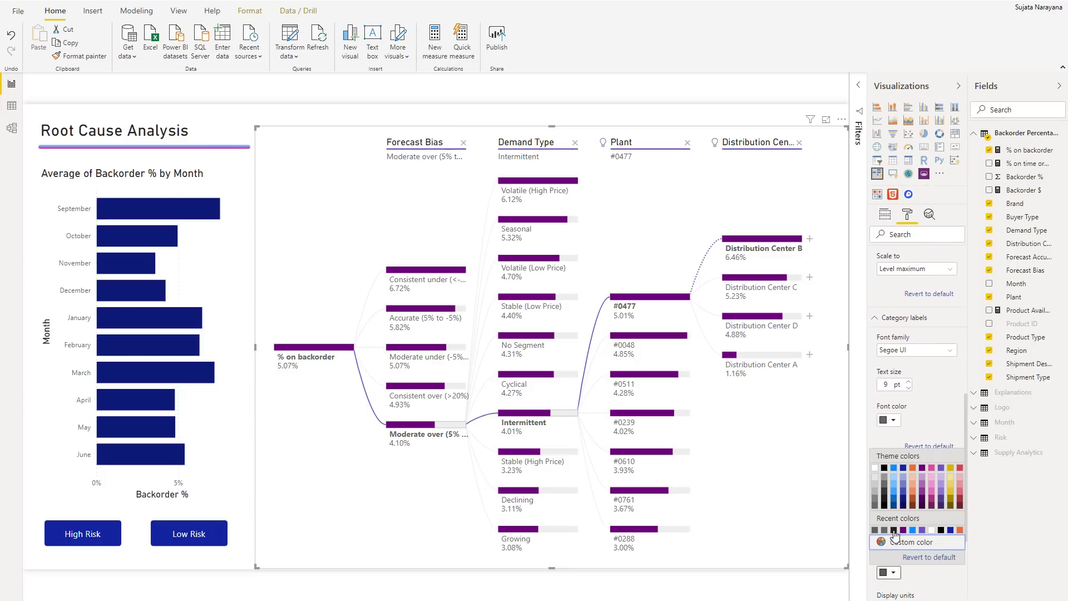
left_click(888, 484)
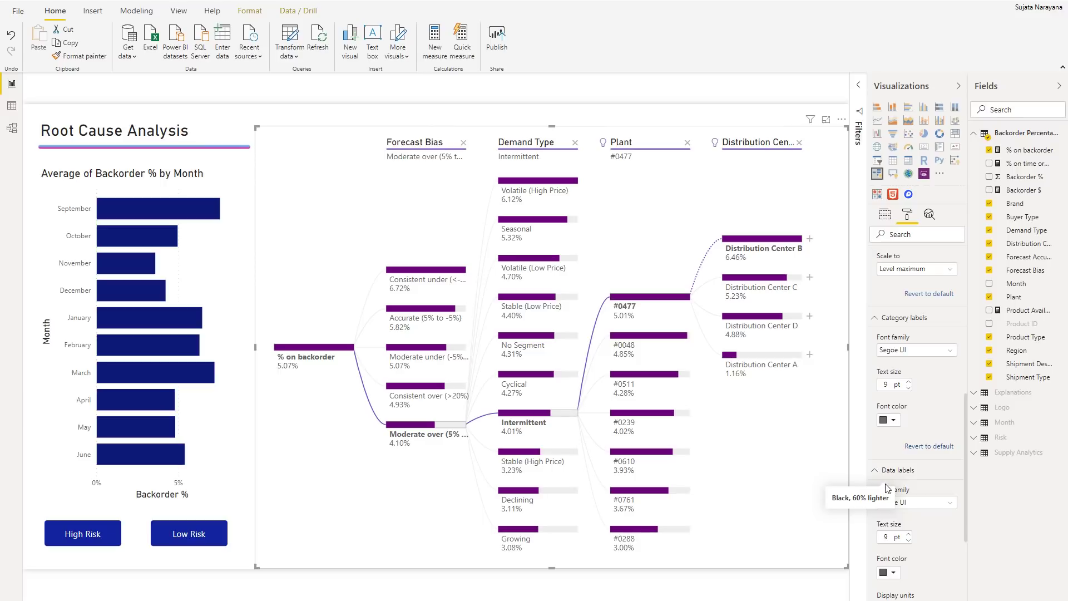
Set the decomposition tree's level header title font to Segoe UI at 10 pt.
scroll(936, 565, "down", 5)
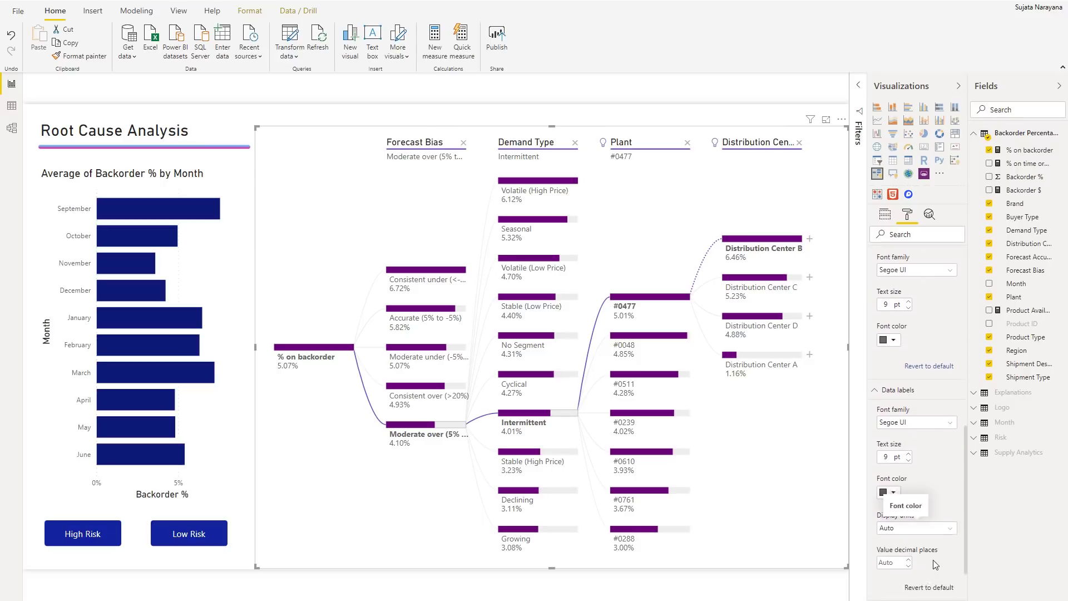
scroll(938, 566, "down", 1)
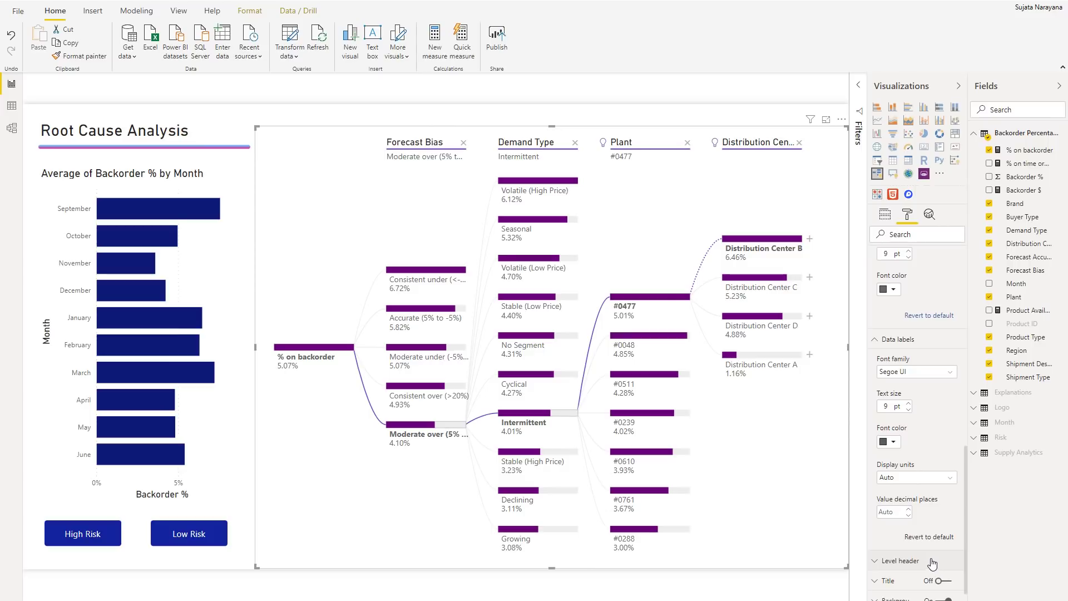
left_click(914, 561)
scroll(939, 584, "down", 3)
scroll(938, 584, "down", 1)
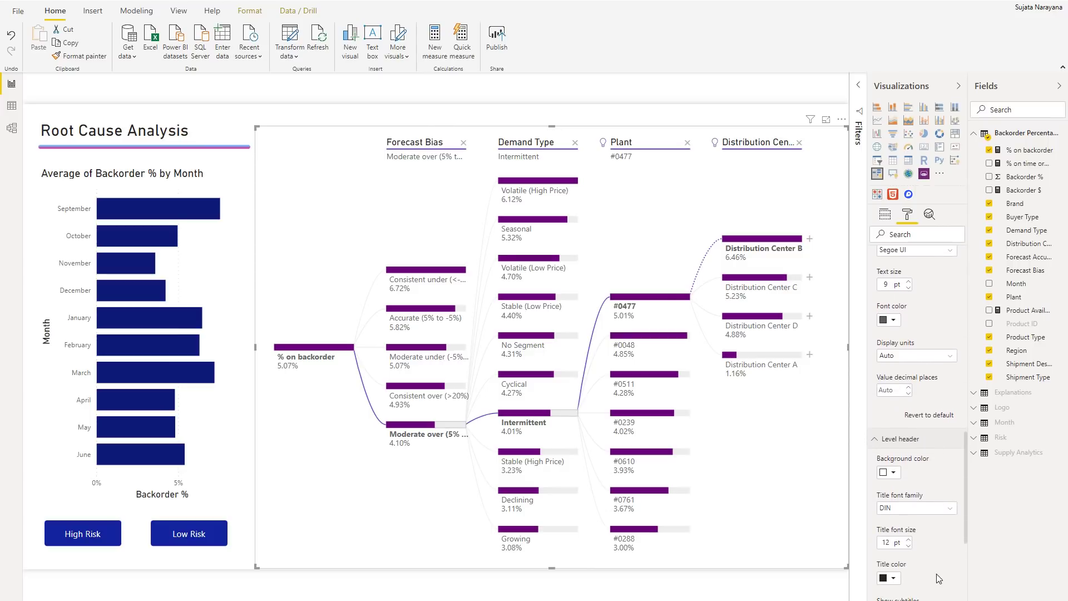
left_click(936, 509)
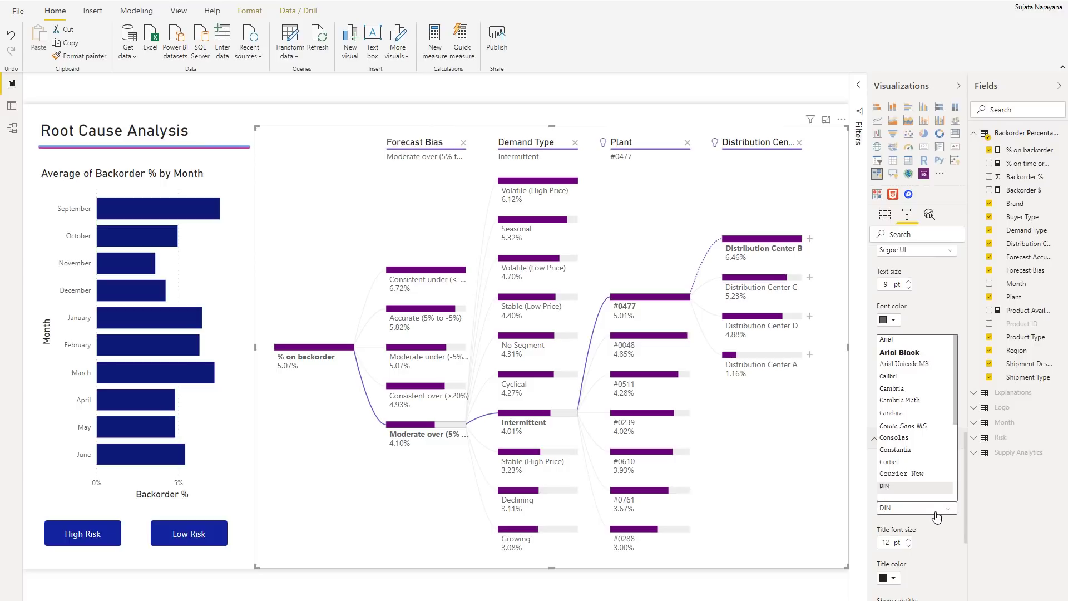
scroll(934, 473, "down", 3)
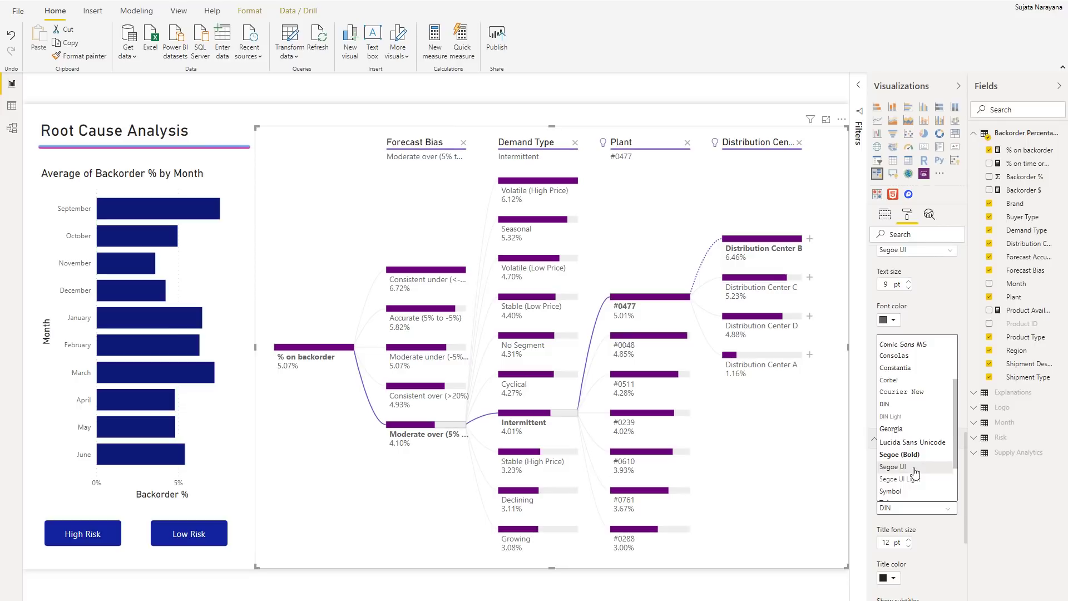
left_click(914, 469)
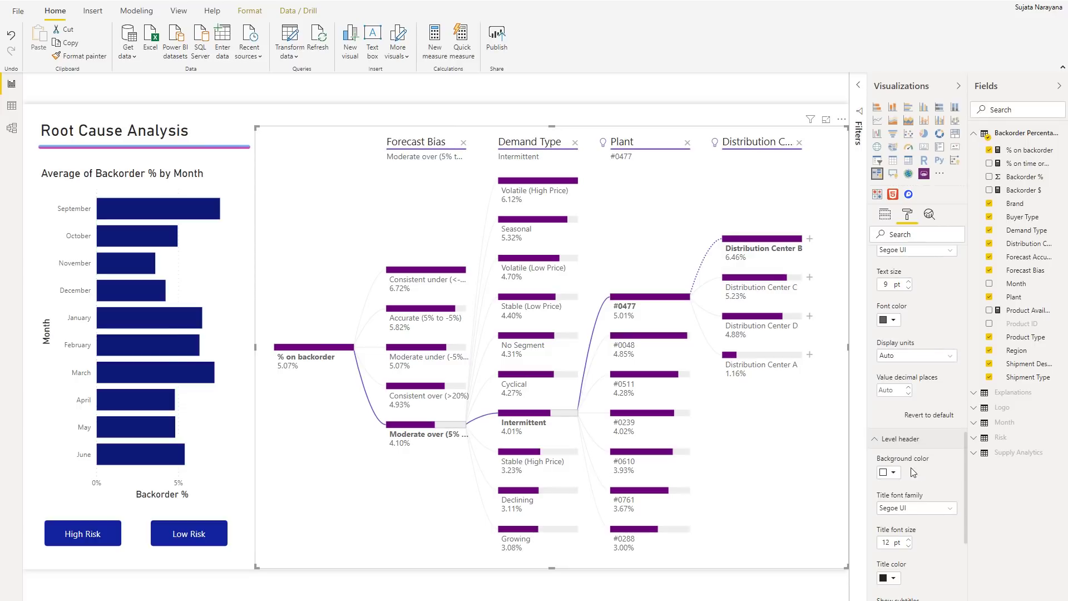
left_click(908, 546)
left_click(909, 545)
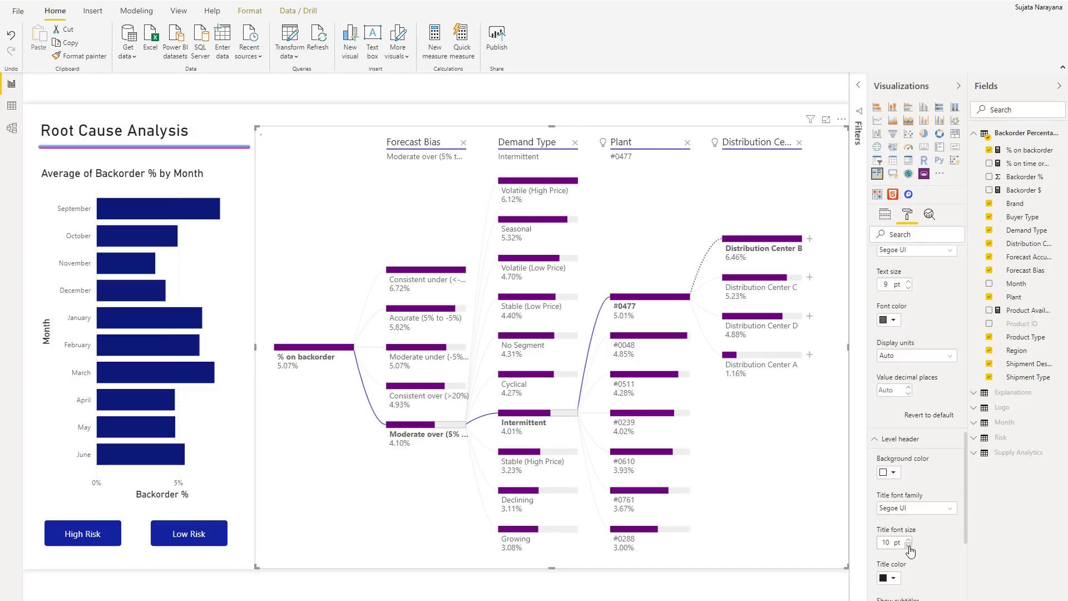
Increase the subtitle font size of the decomposition tree's level headers.
scroll(933, 552, "down", 3)
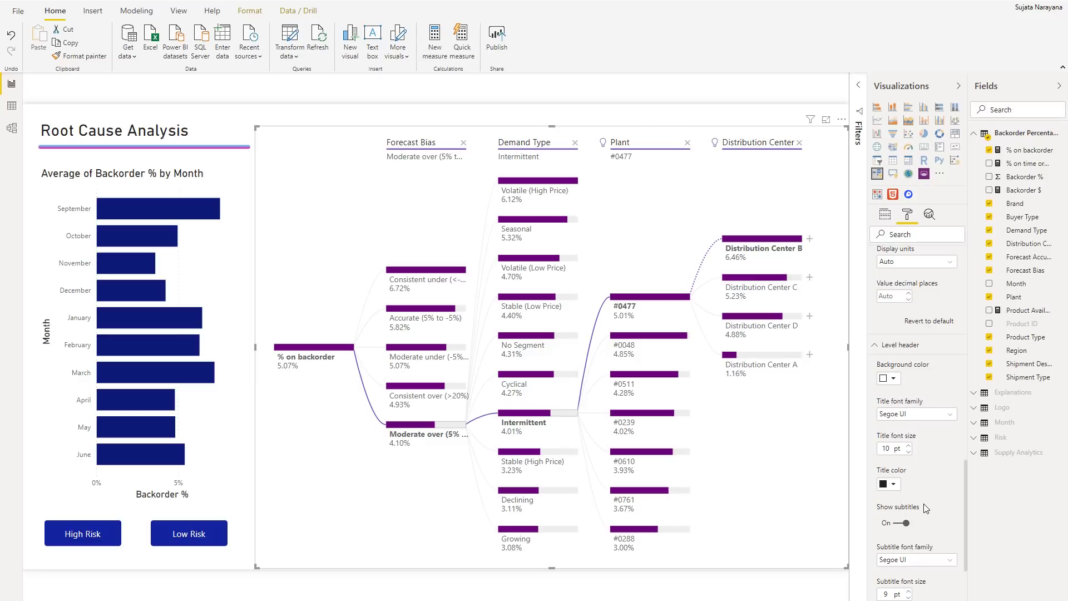
scroll(924, 522, "down", 2)
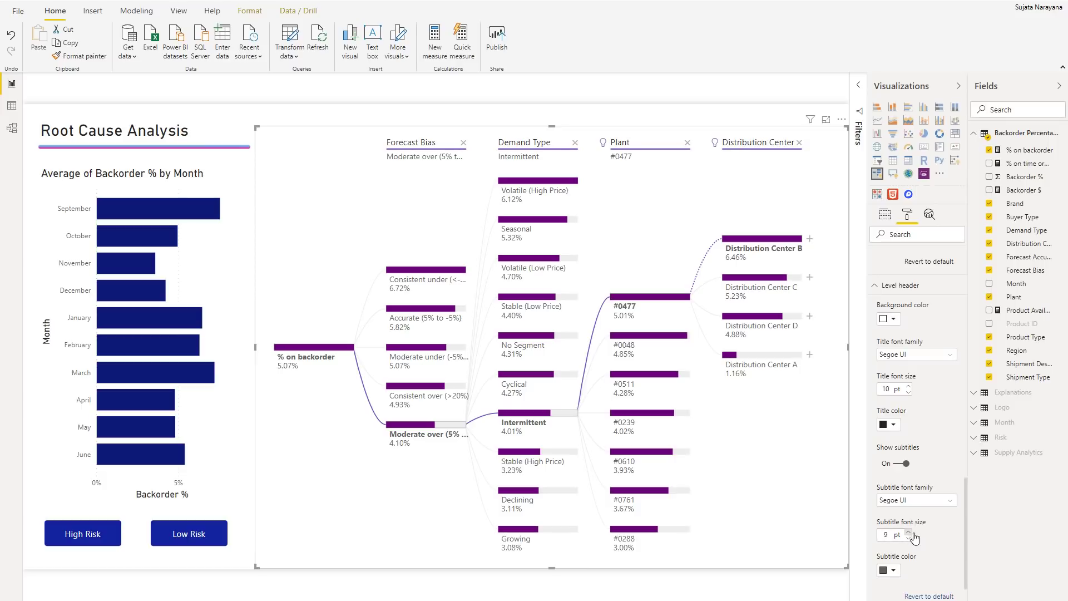
left_click(910, 534)
left_click(910, 532)
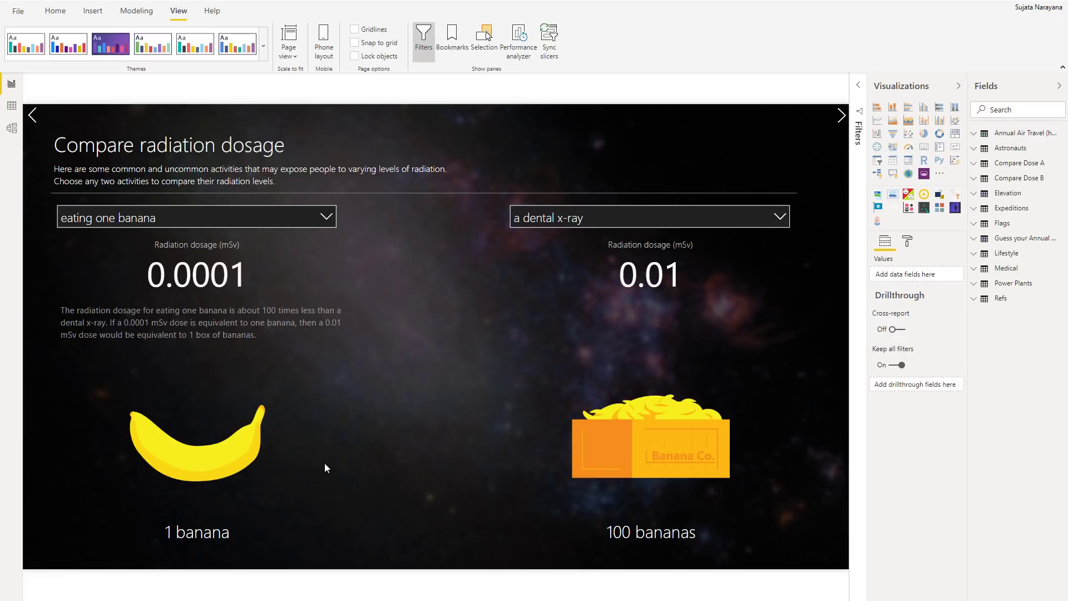
Expand and collapse the Filters pane, and toggle its visibility off and back on.
left_click(864, 111)
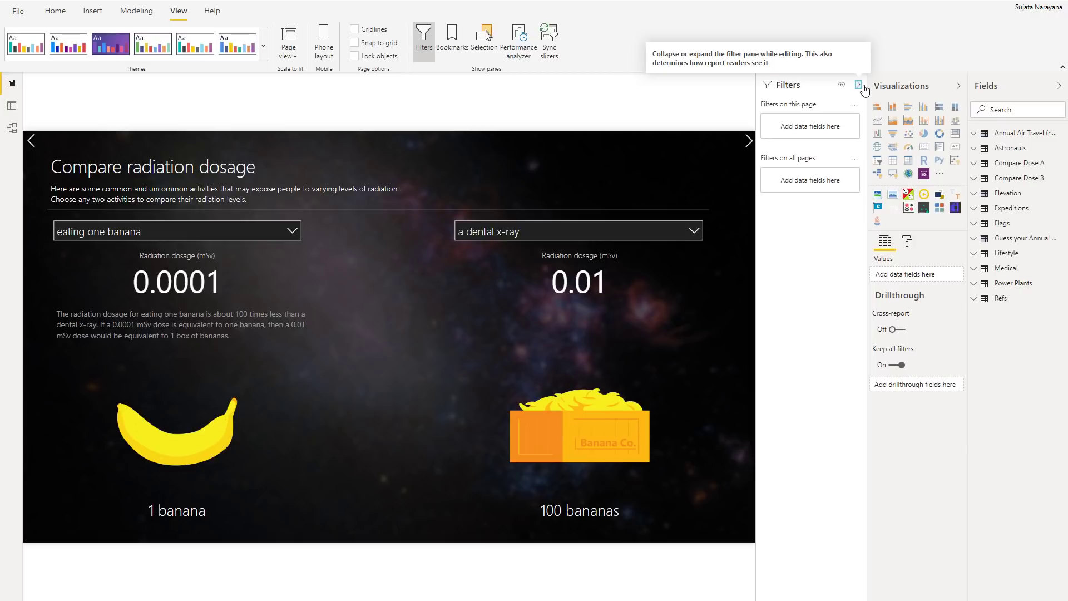
left_click(858, 86)
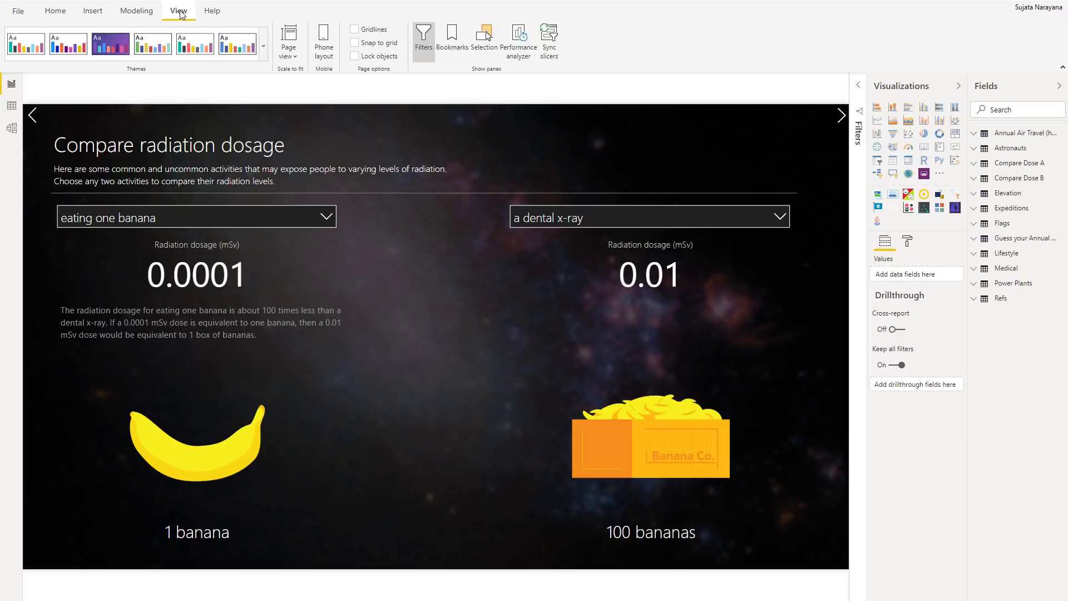
left_click(424, 55)
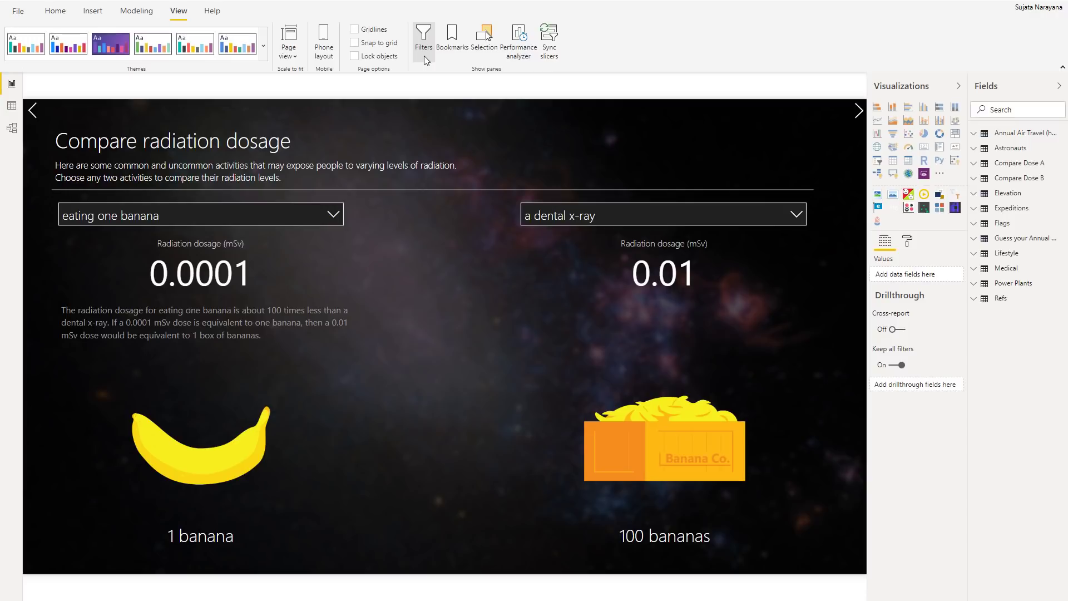
left_click(424, 52)
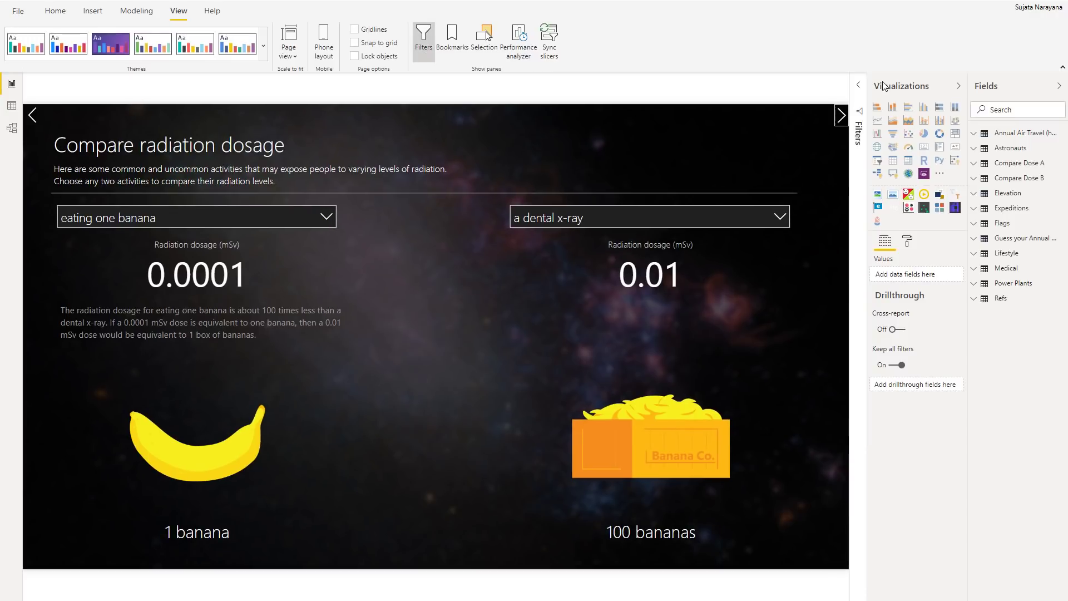
Expand the collapsed Filters pane and hide it from the report editor.
left_click(860, 86)
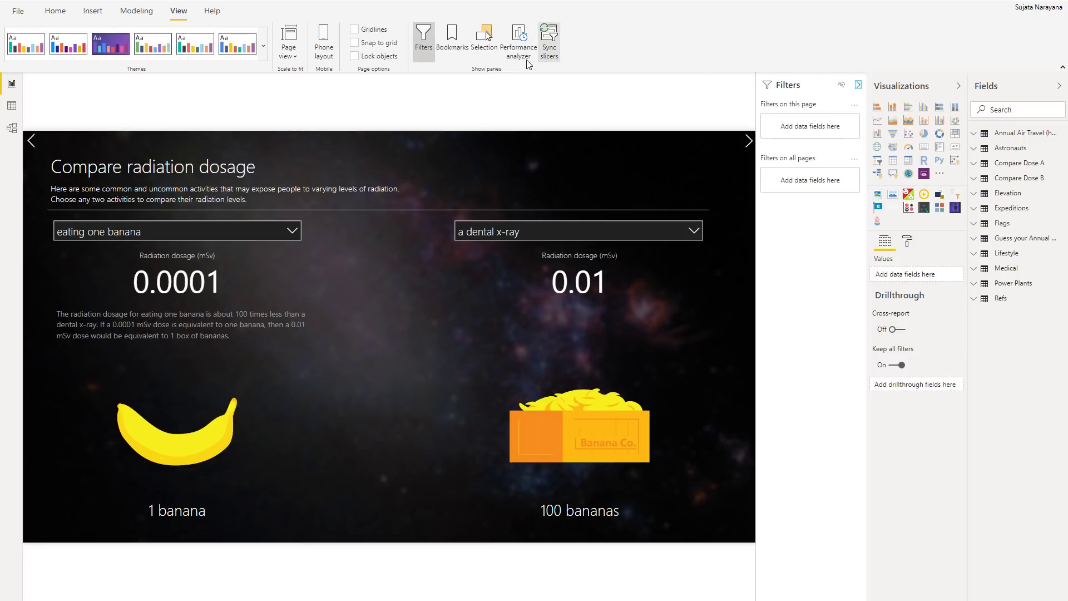
left_click(423, 49)
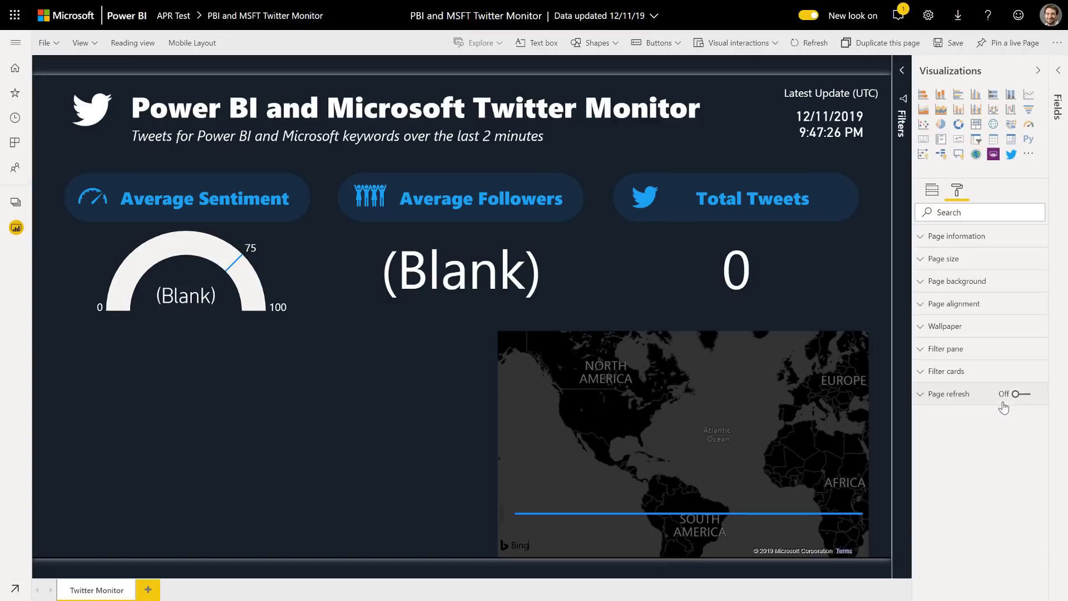
Turn on automatic page refresh for the Twitter Monitor page and show its refresh details.
left_click(1025, 396)
left_click(920, 395)
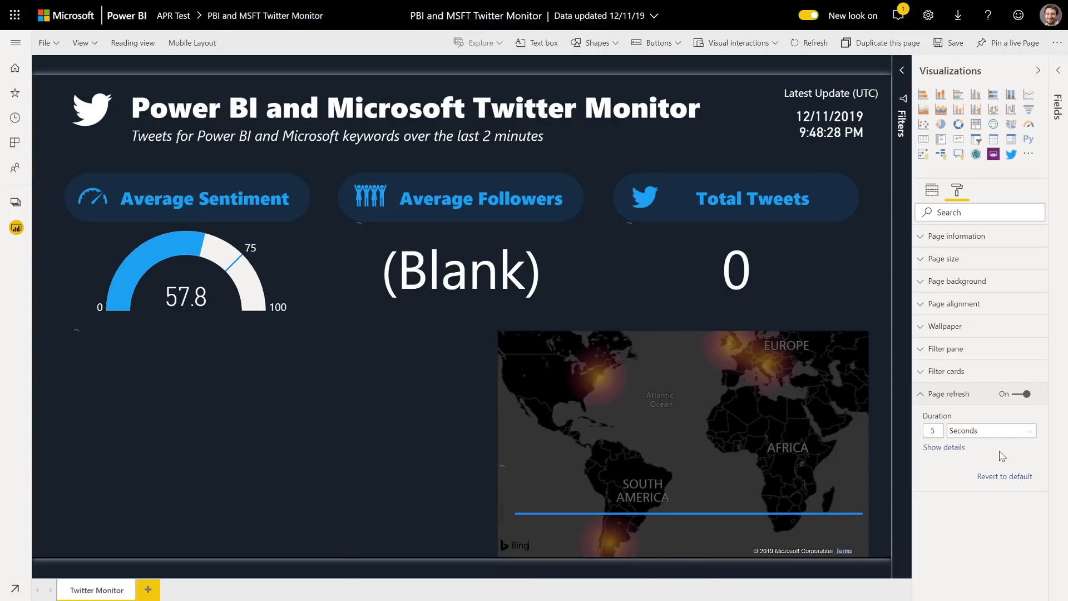
left_click(959, 448)
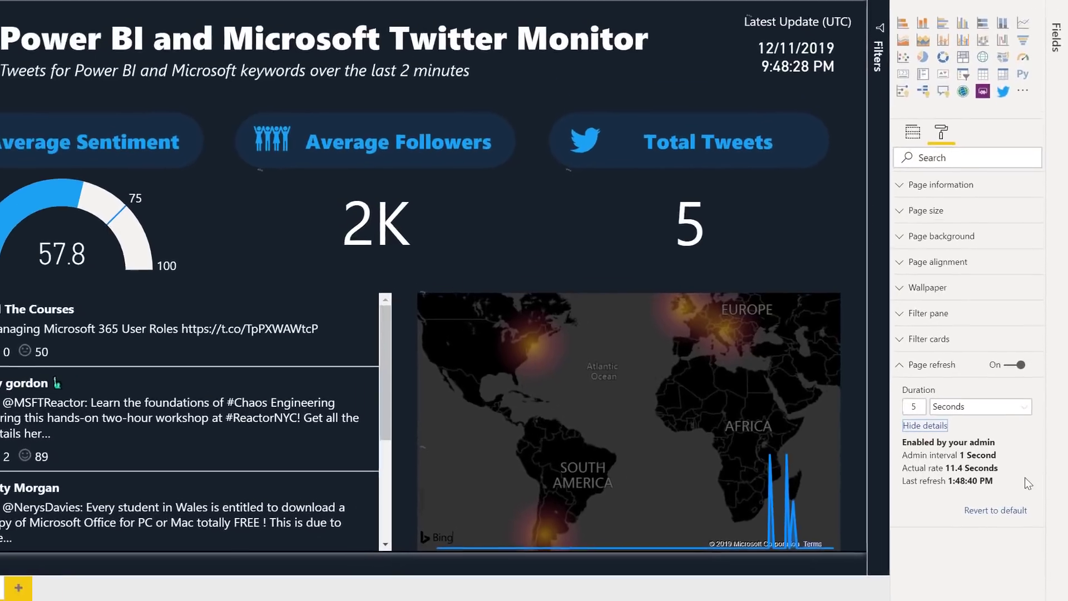
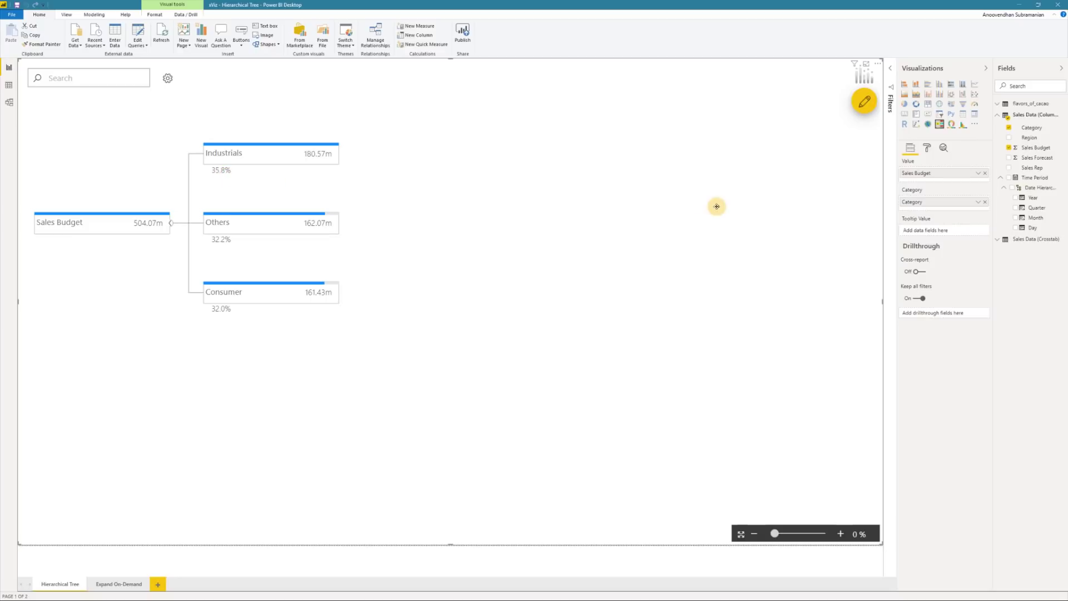
Switch the hierarchical tree's % contribution display off and back on.
left_click(927, 149)
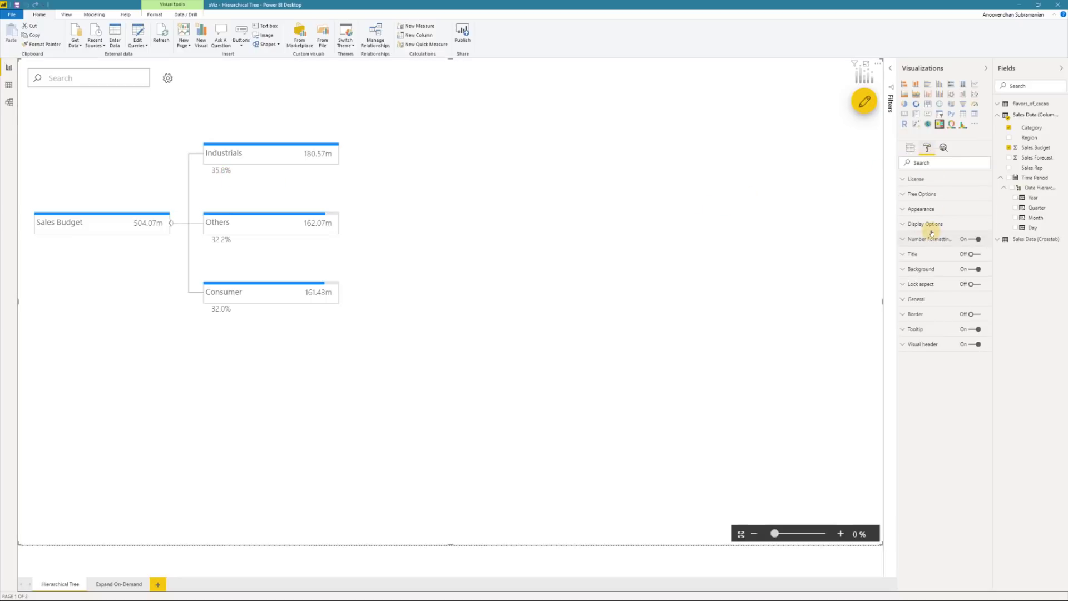
left_click(931, 225)
left_click(922, 252)
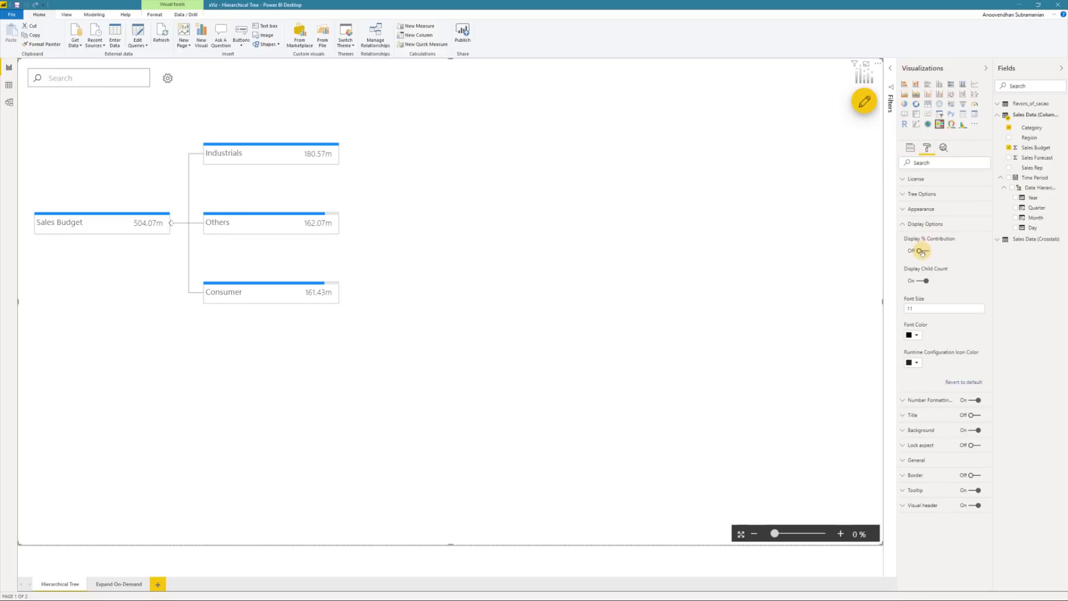
left_click(922, 251)
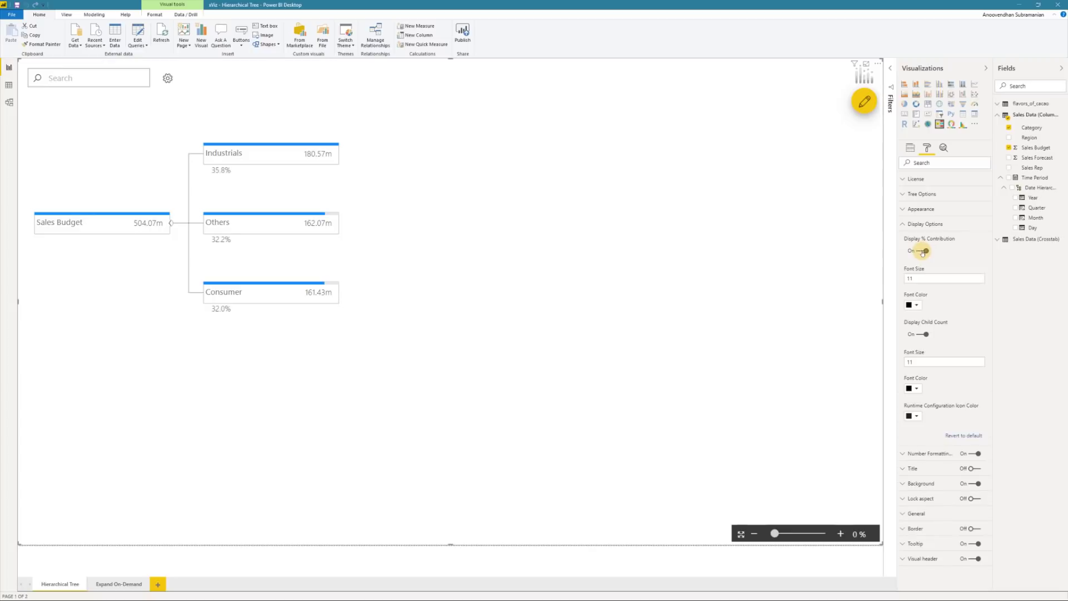
Add Sales Forecast as the tree's second value and set its progress bar type to % Variance.
left_click(910, 148)
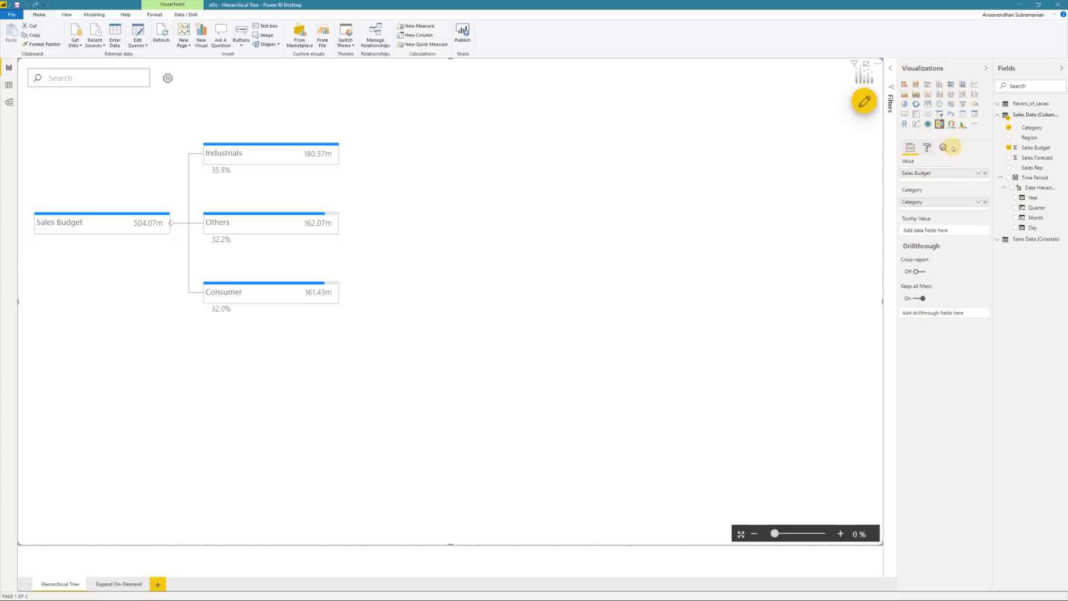
left_click(1010, 158)
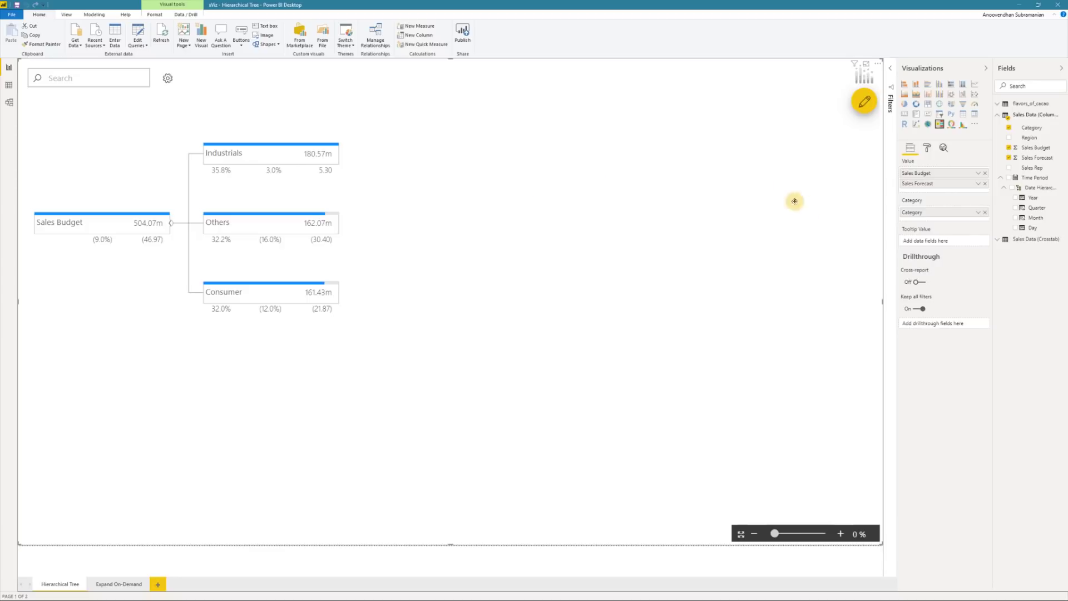
left_click(926, 149)
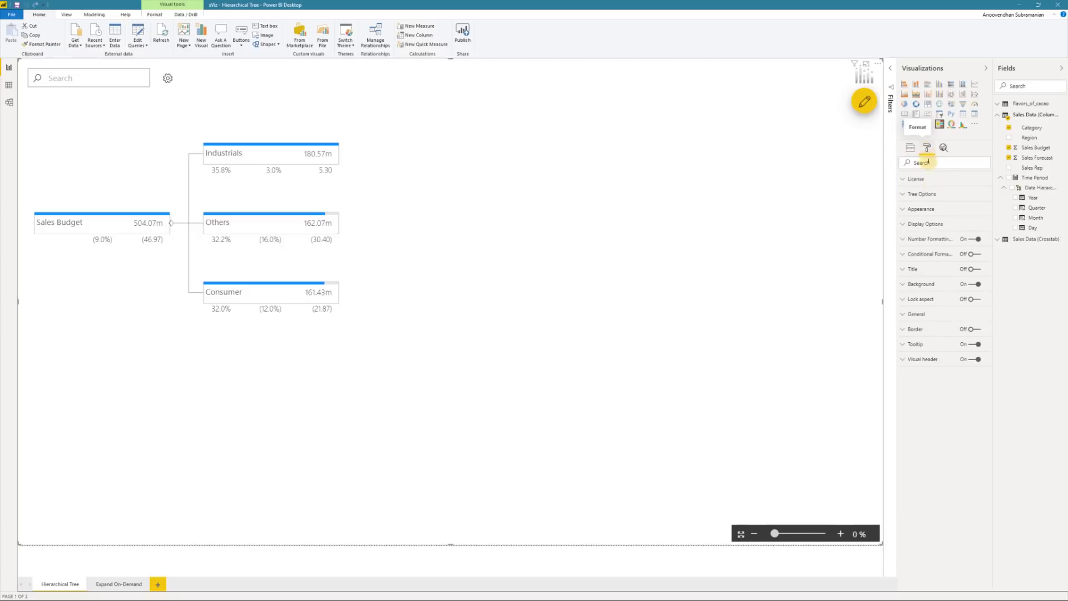
left_click(935, 198)
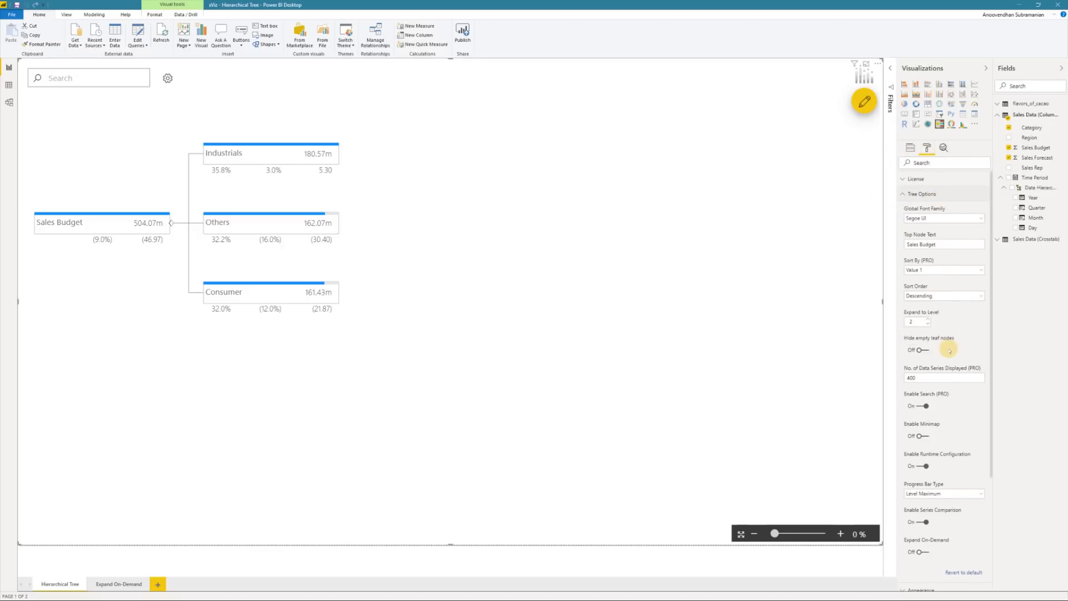
scroll(947, 344, "down", 2)
scroll(949, 349, "down", 1)
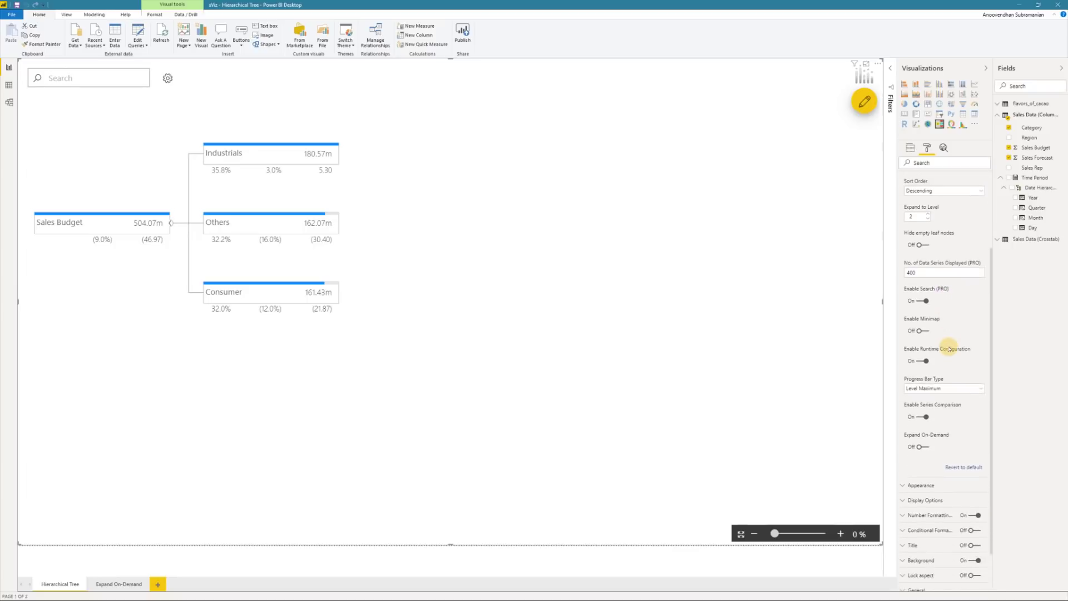
left_click(953, 386)
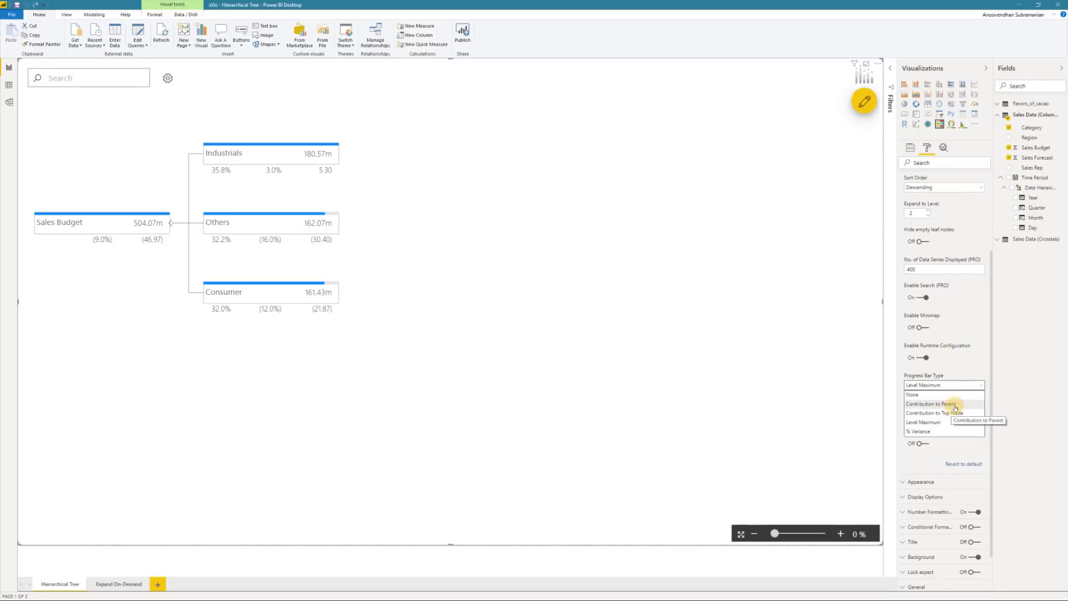
left_click(922, 432)
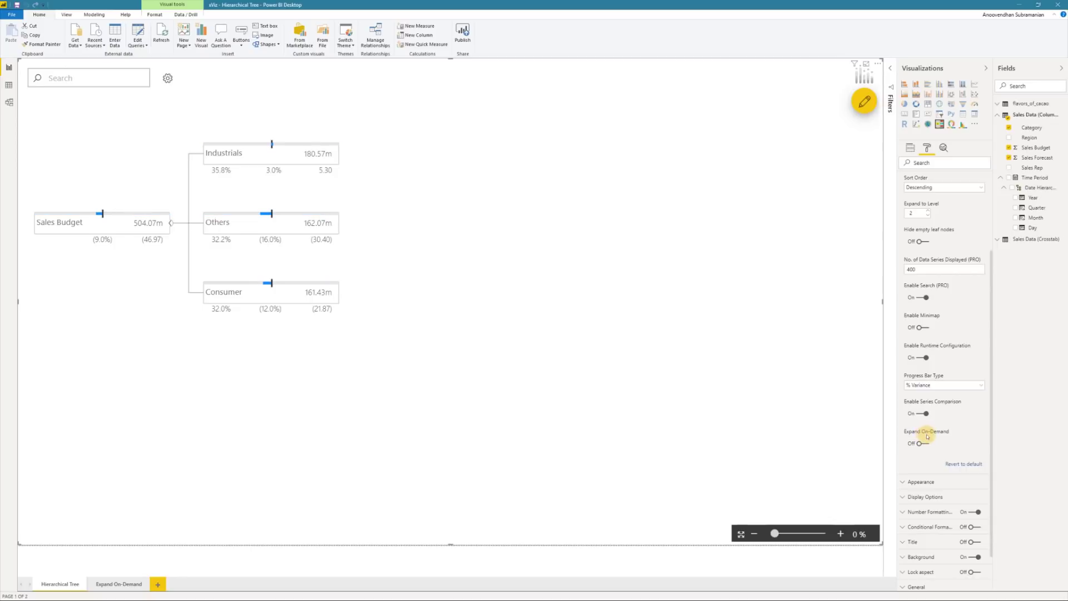
Turn on the tree's variance conditional formatting and expand its threshold settings.
scroll(934, 450, "down", 2)
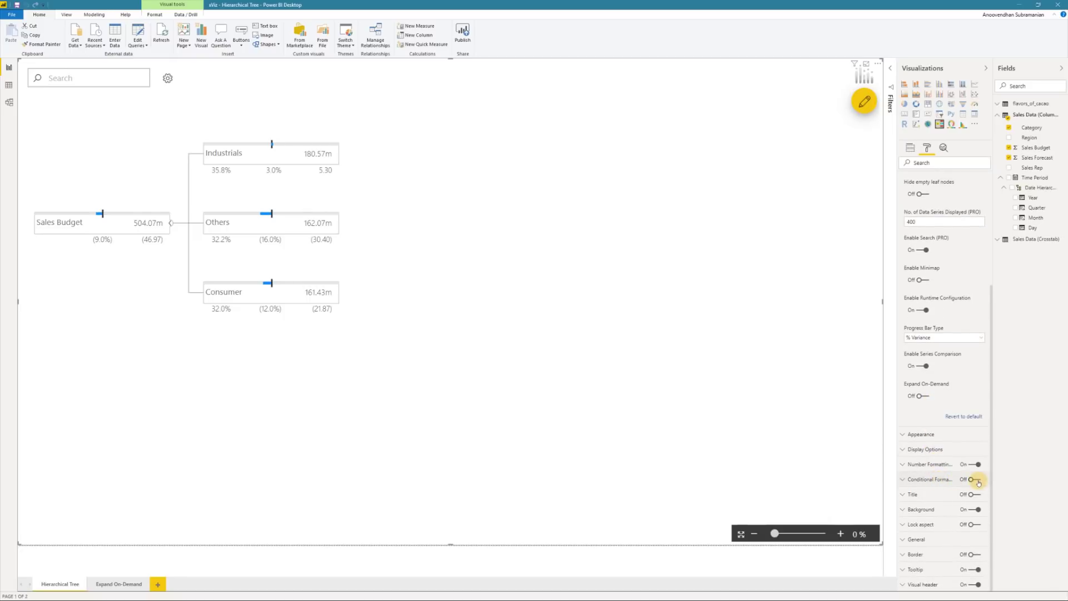
left_click(945, 480)
scroll(961, 530, "down", 5)
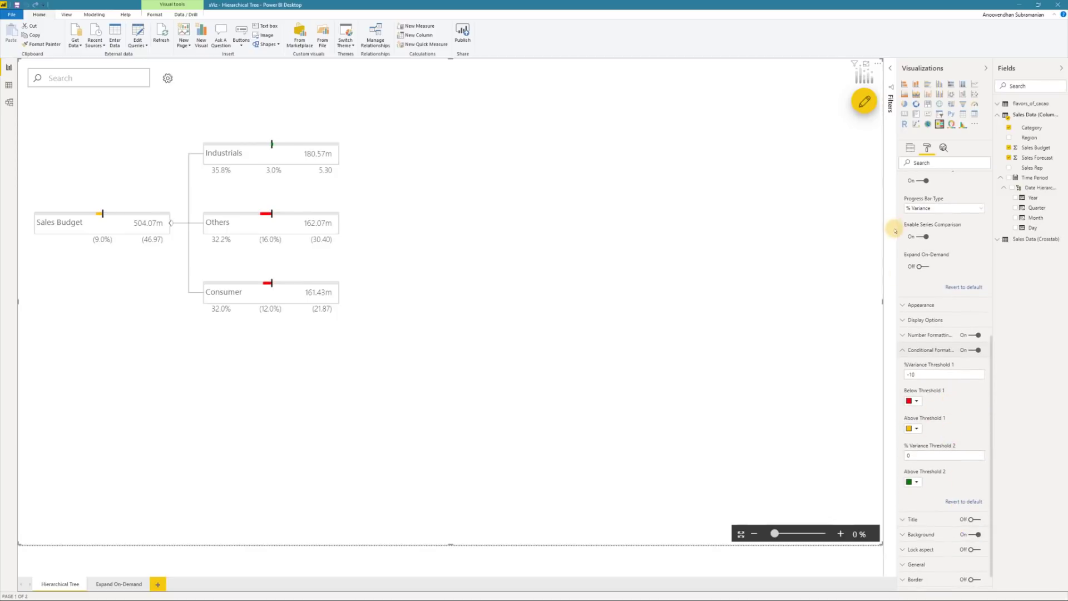
Add and save a conditional formatting rule for the tree that compares Sales Forecast with Sales Budget.
left_click(866, 103)
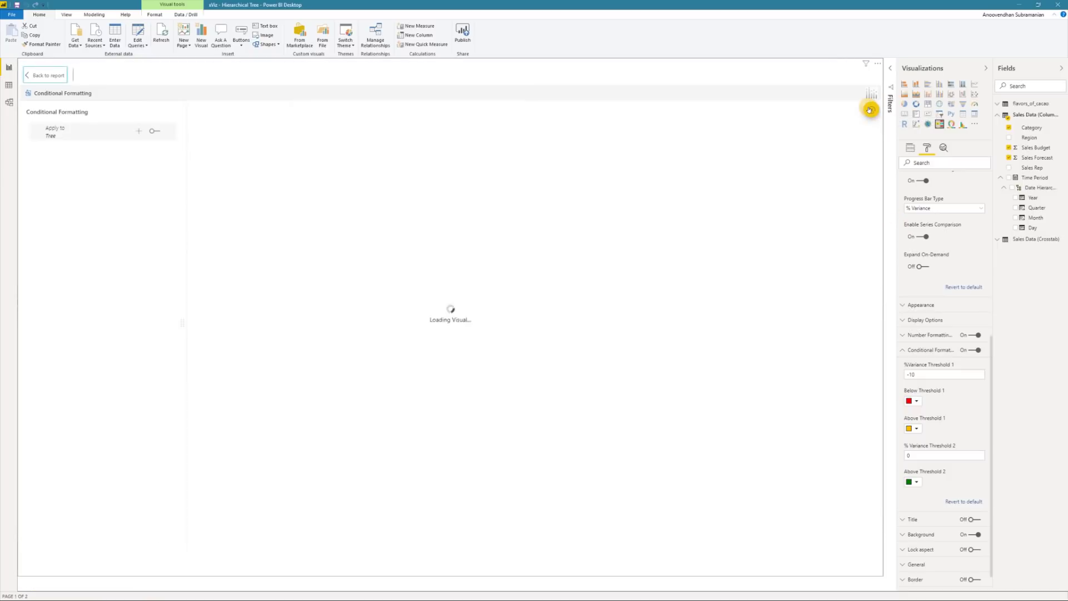
left_click(139, 132)
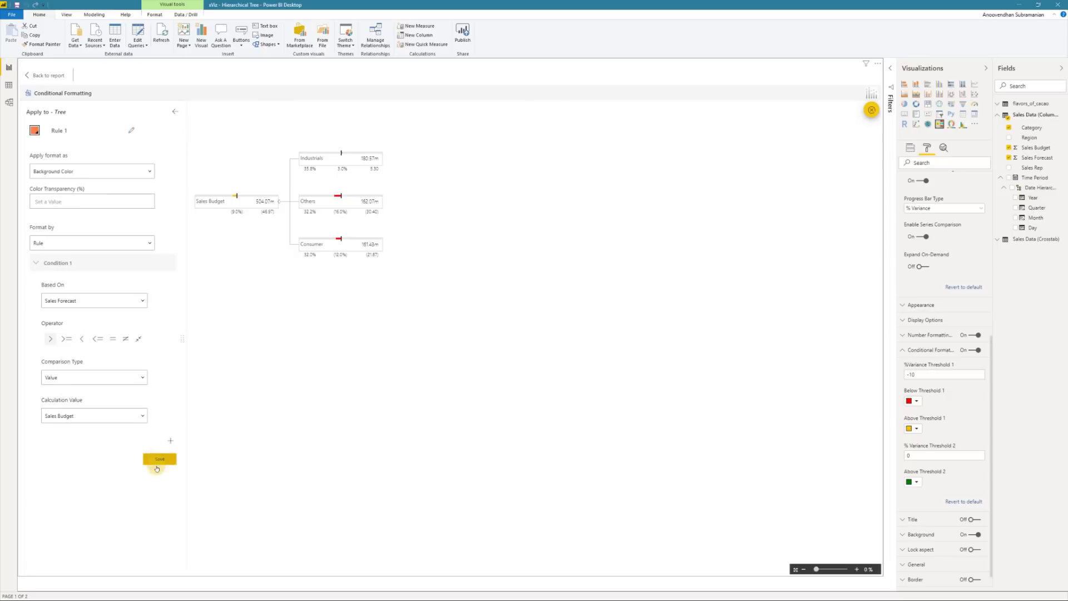
left_click(160, 493)
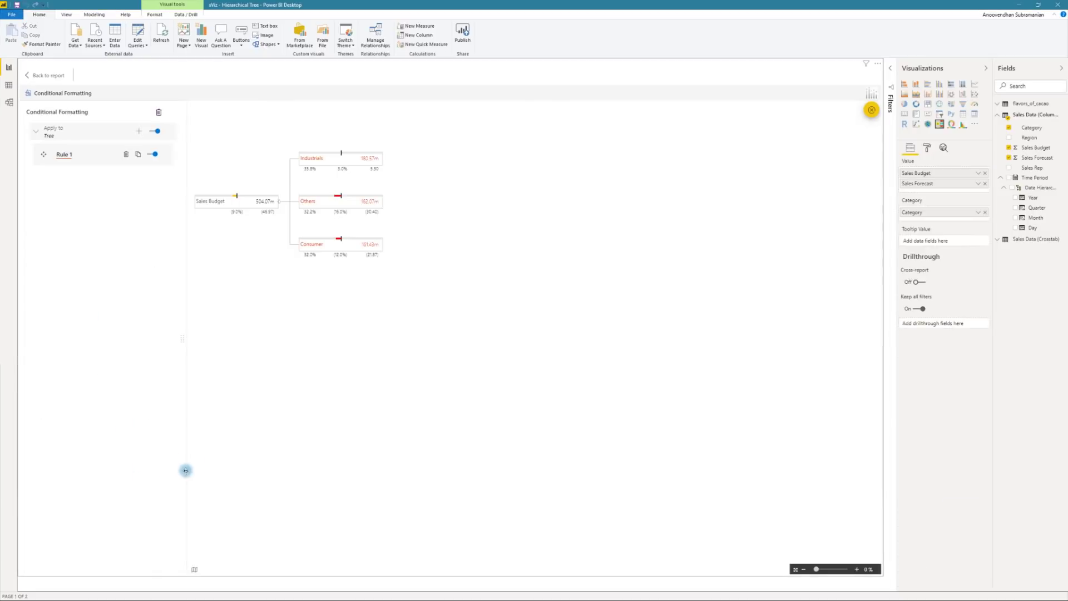
Add the Region and Sales Rep fields to the hierarchical tree.
left_click(1007, 137)
left_click(1008, 168)
Expand the hierarchical tree's formatting options, open its minimap, and zoom in to move around the tree.
left_click(927, 147)
left_click(929, 194)
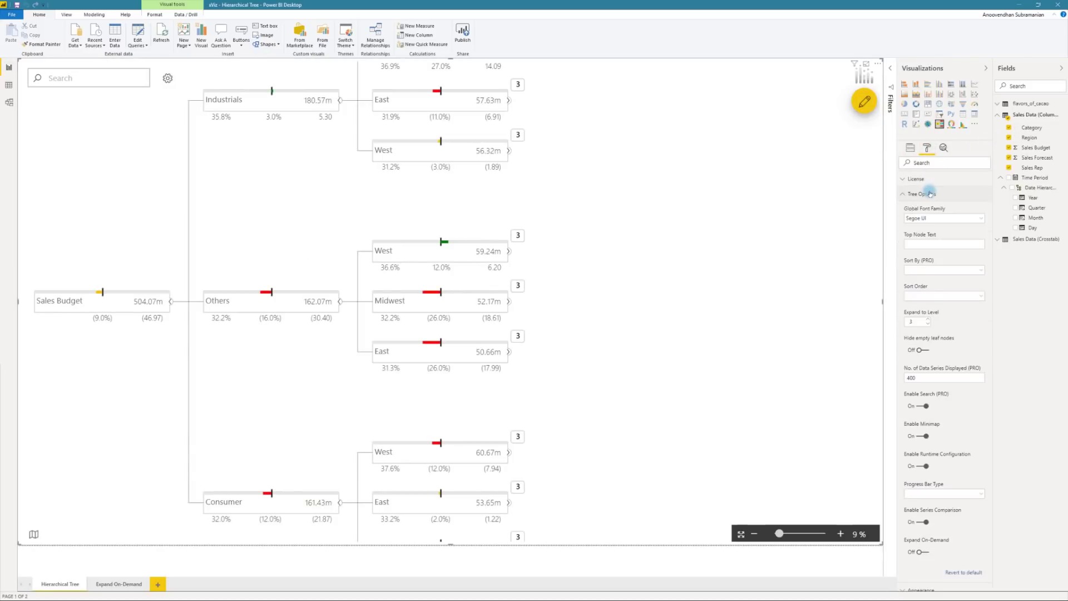
left_click(33, 535)
left_click(32, 536)
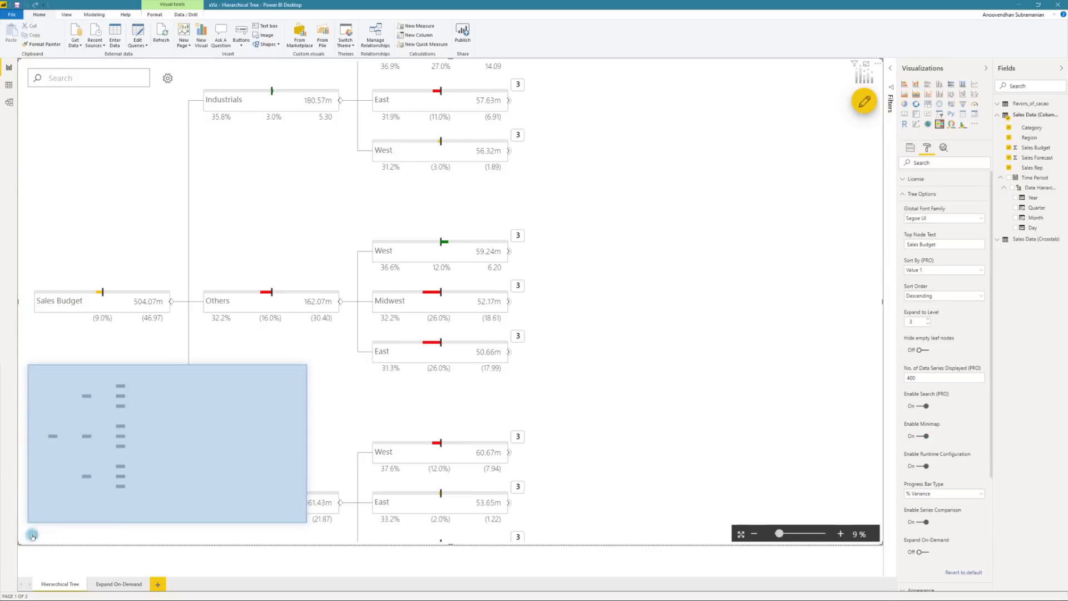
scroll(130, 405, "up", 3)
left_click_drag(117, 425, 38, 420)
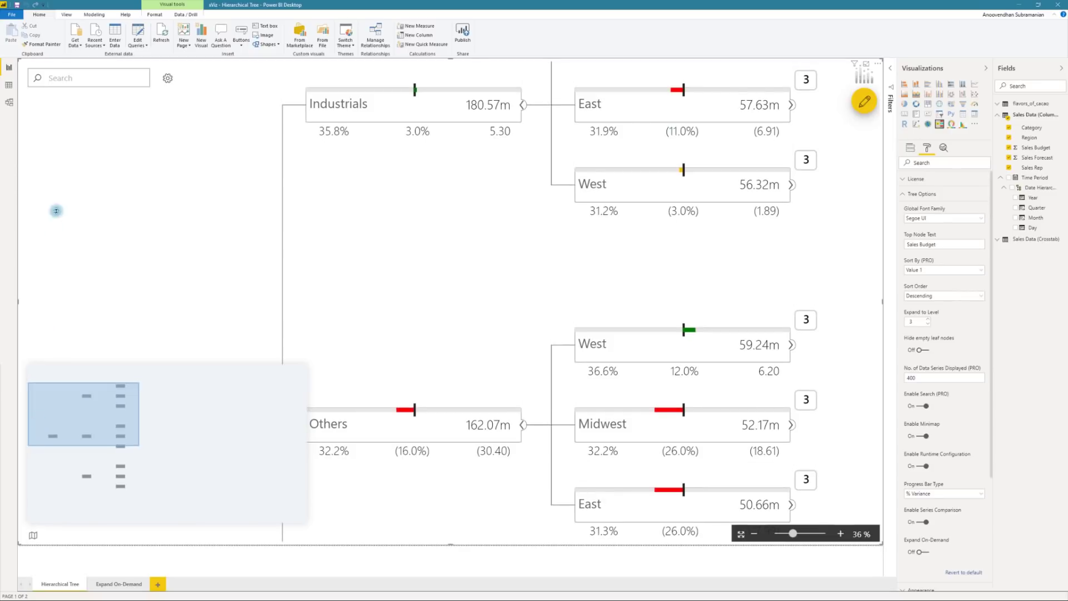
Search the tree for two sales reps by first name and jump to each one's node.
left_click(70, 76)
type("chris")
left_click(71, 101)
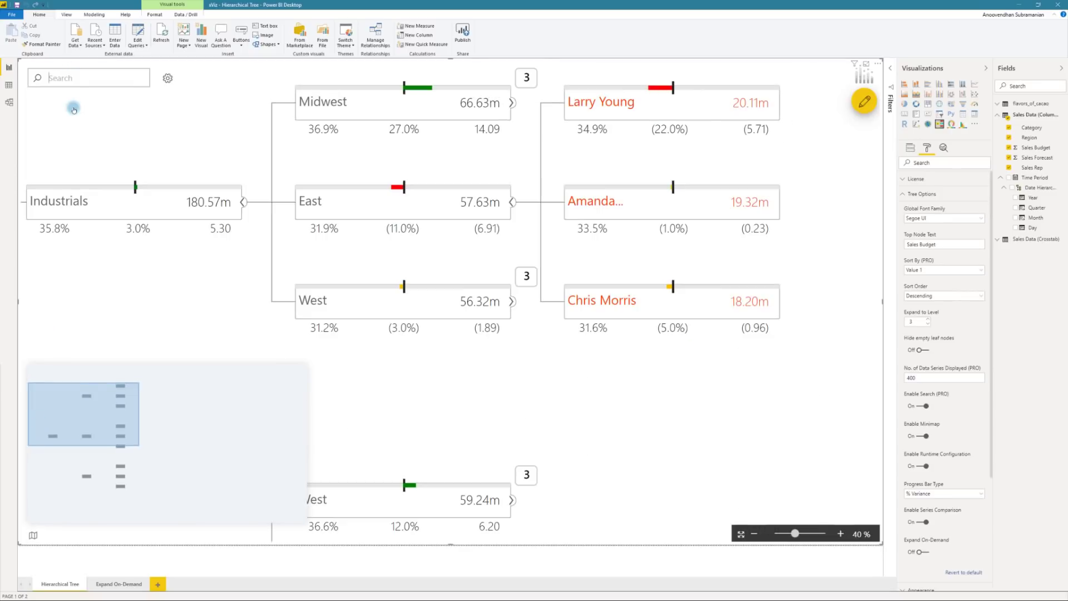
left_click(68, 77)
type("cha")
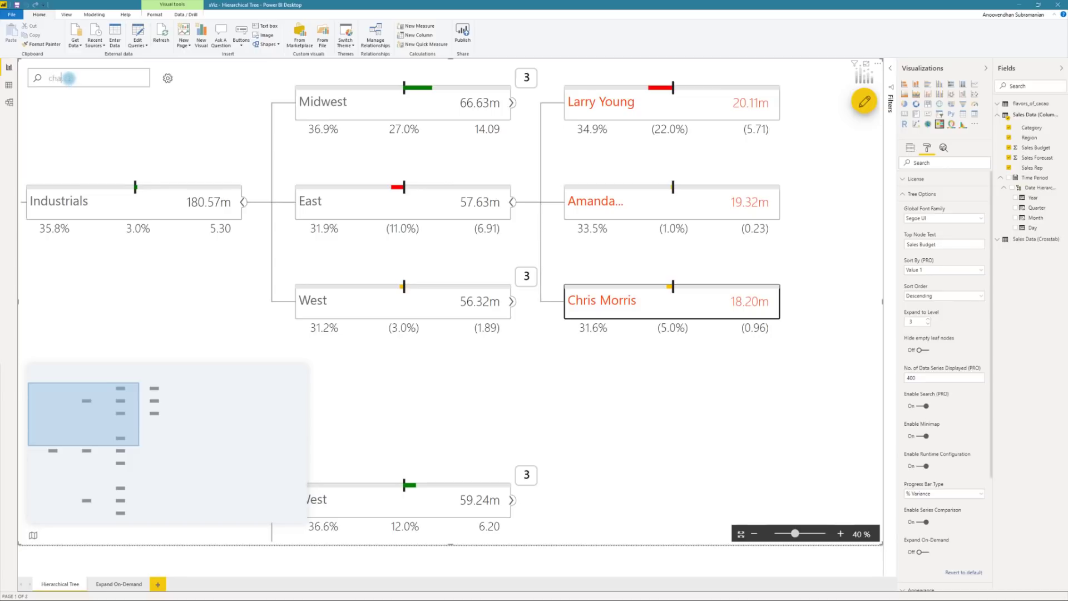
type("rles")
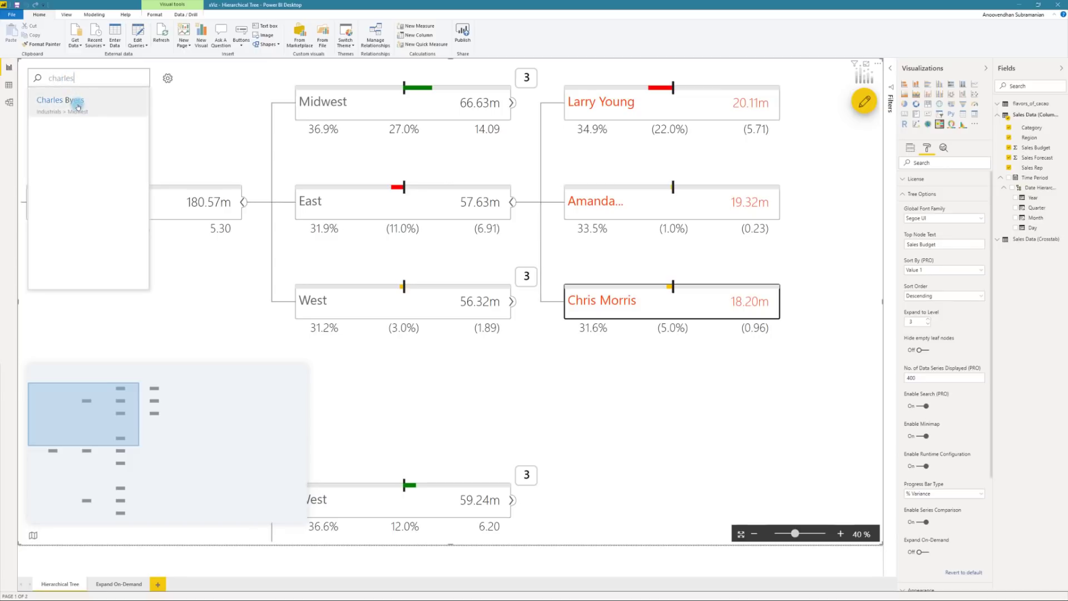
left_click(78, 105)
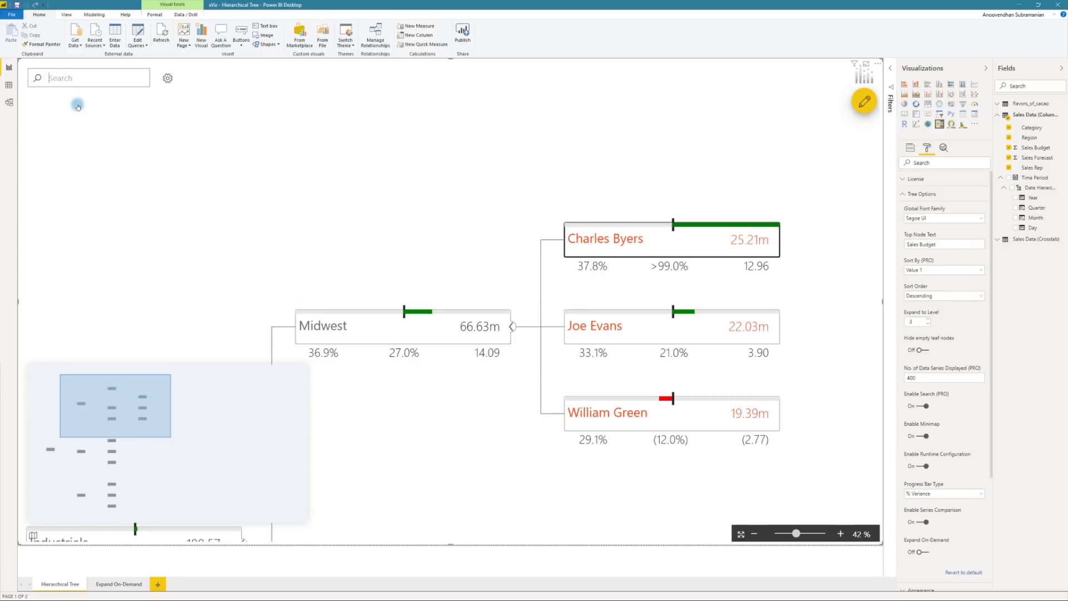
Re-arrange the tree's hierarchy to start with Sales Rep, and restore the arrangement that starts with Category.
left_click(167, 81)
left_click(212, 92)
left_click(298, 114)
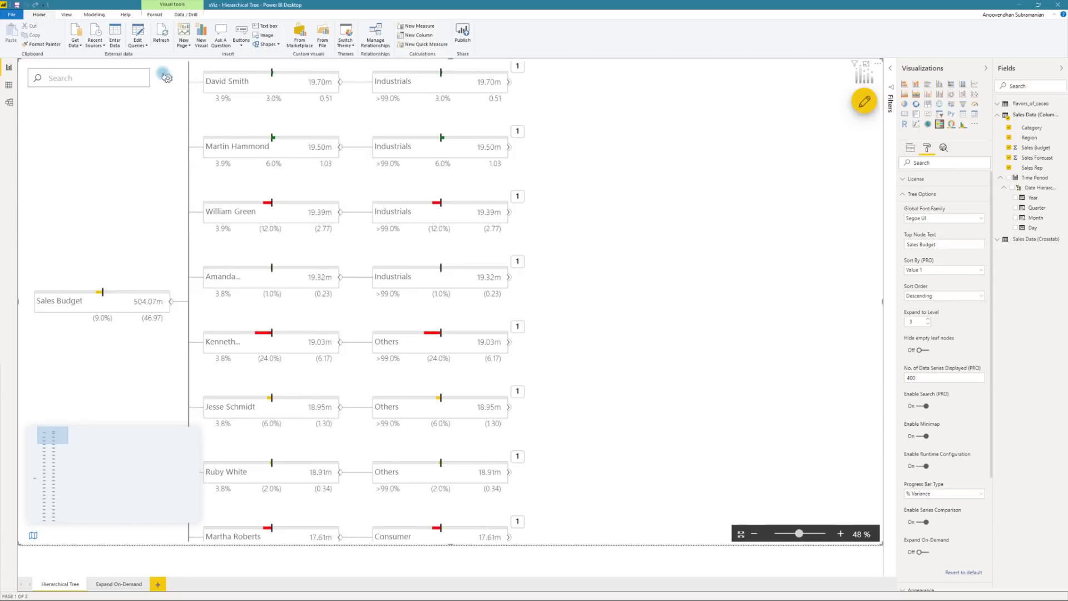
left_click(167, 78)
left_click(200, 84)
left_click(275, 88)
Review the tree's runtime sorting choices and hide the % Contribution values from its nodes.
left_click(167, 78)
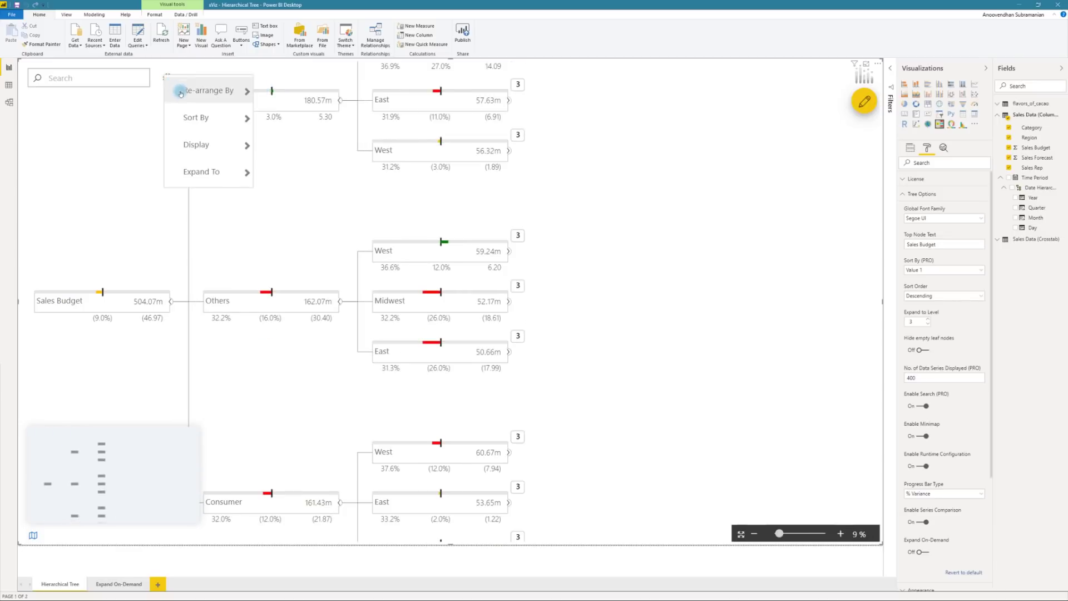
left_click(188, 114)
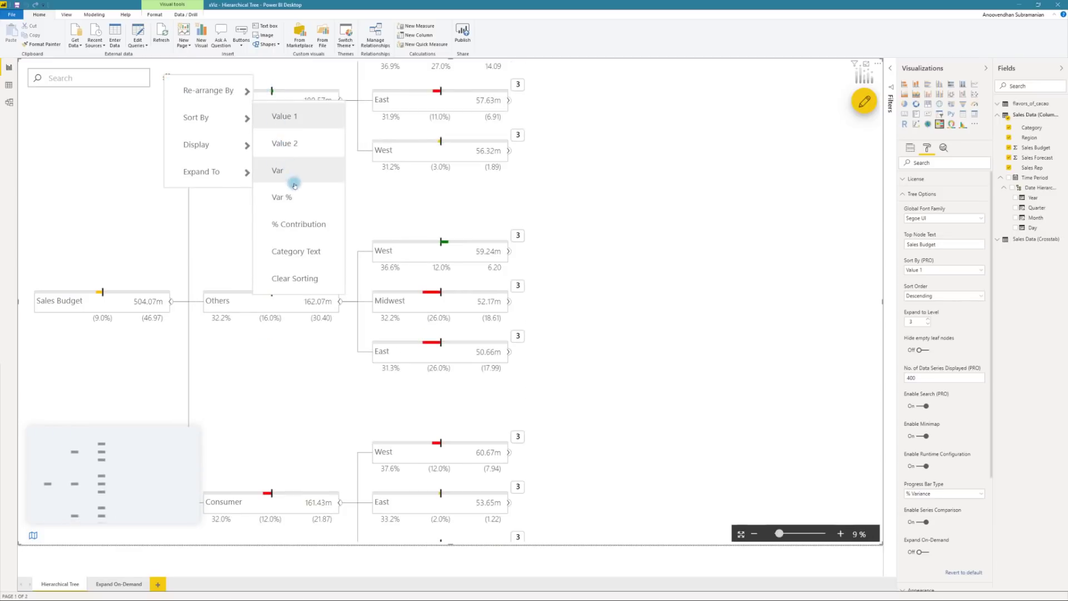
left_click(238, 145)
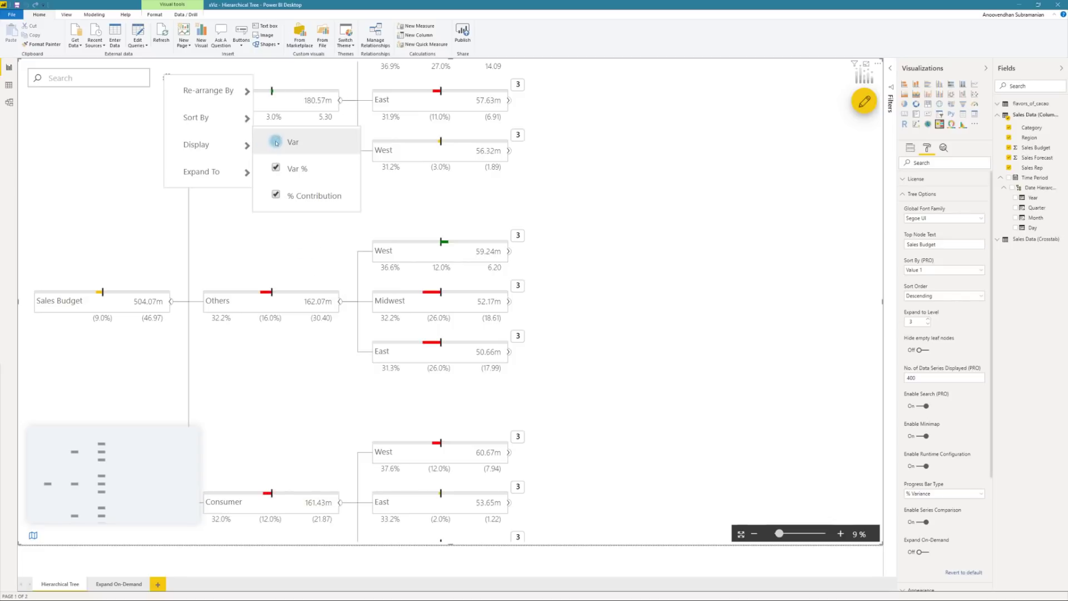
left_click(276, 194)
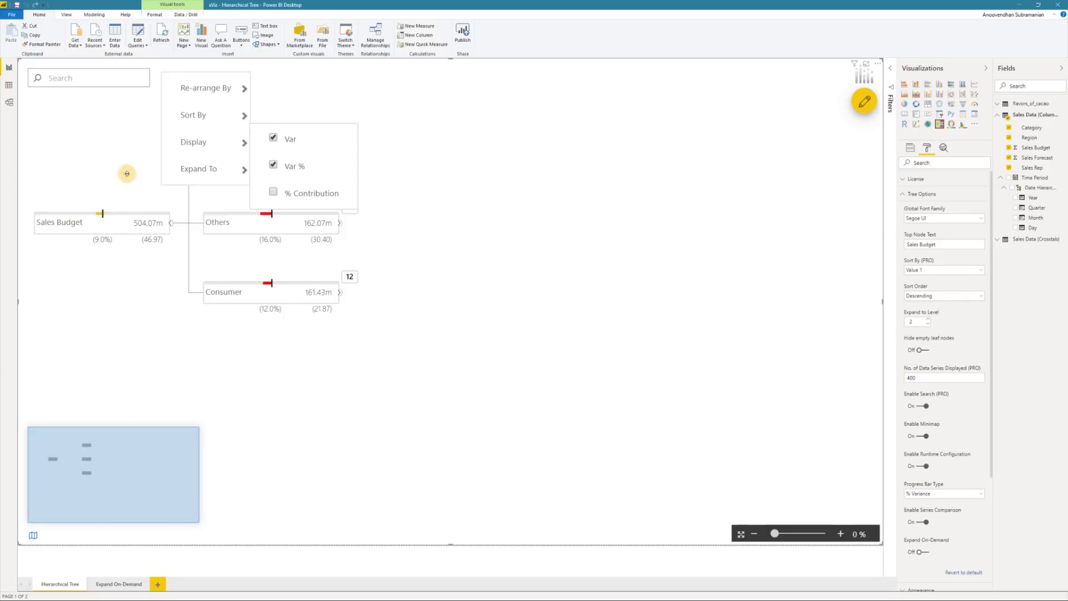
On the Expand On-Demand page, expand the Sales Budget node by Region.
left_click(279, 102)
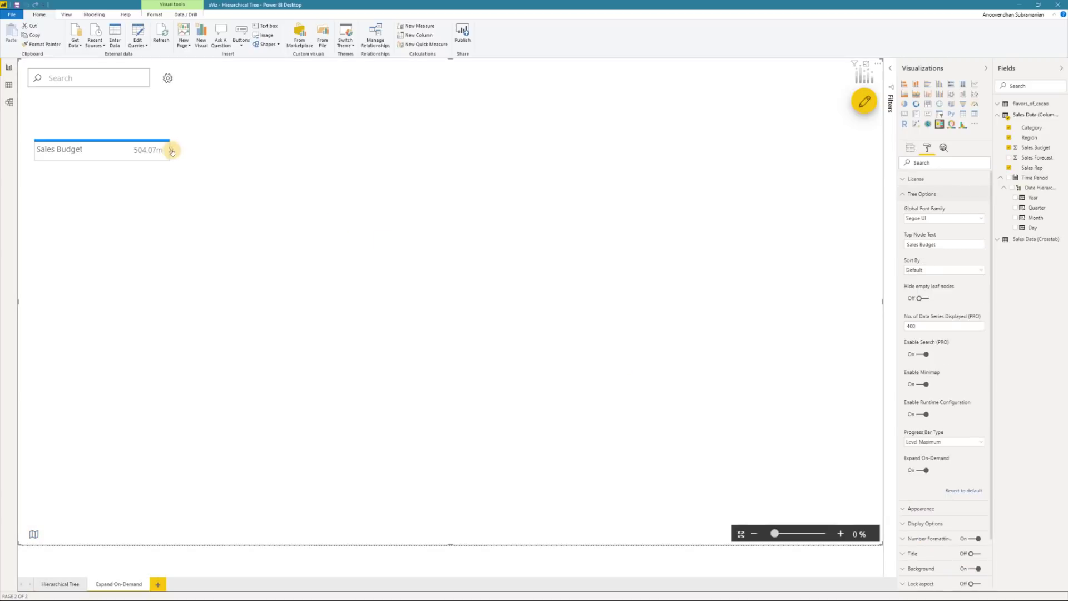
left_click(171, 151)
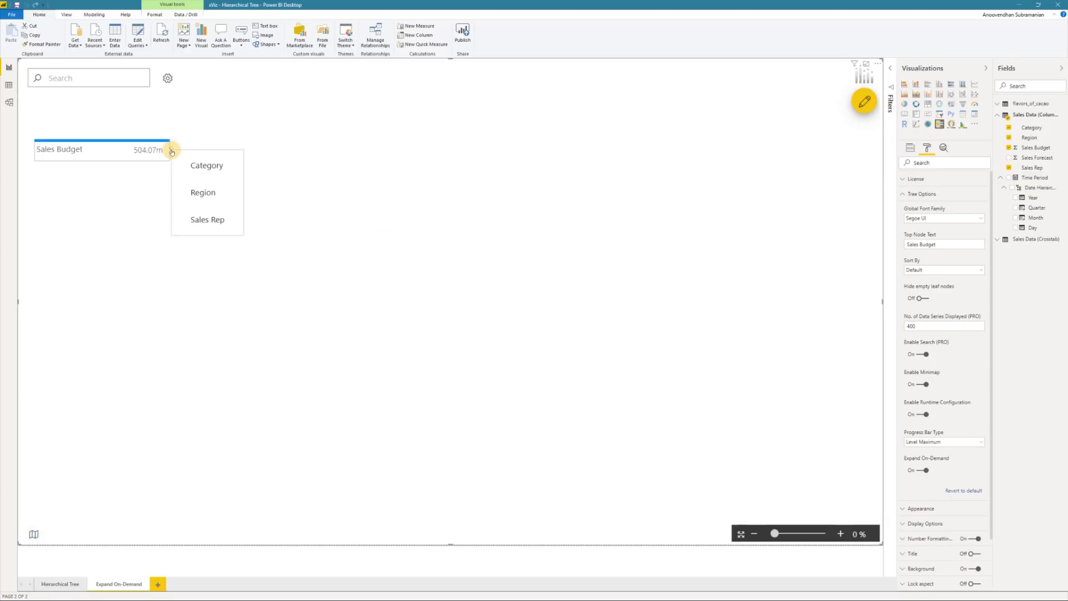
left_click(205, 191)
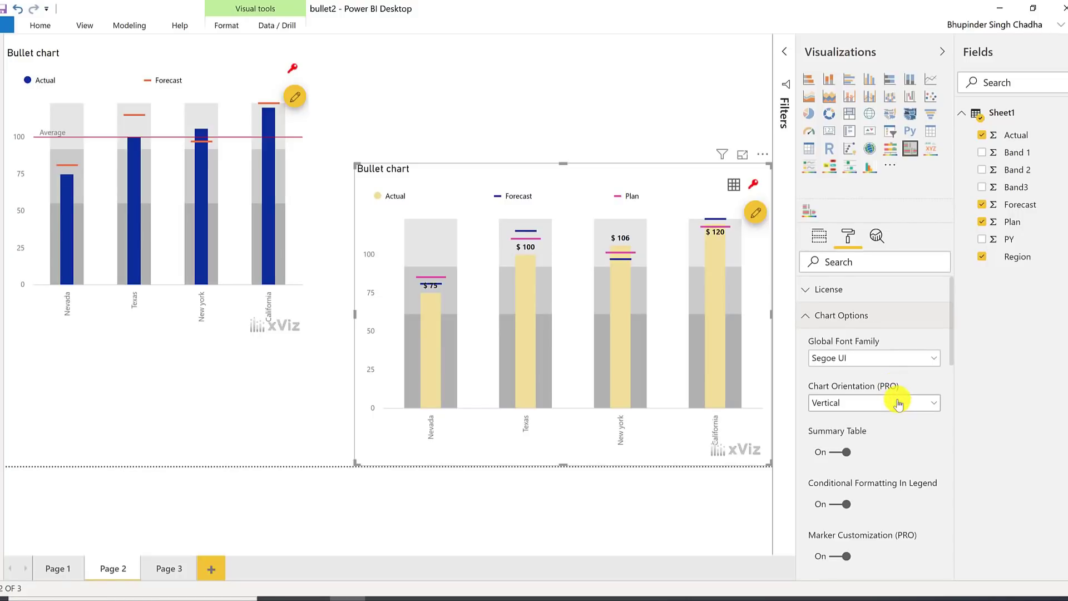
Set the selected bullet chart's orientation to Horizontal, view its summary table and return to the report.
left_click(898, 403)
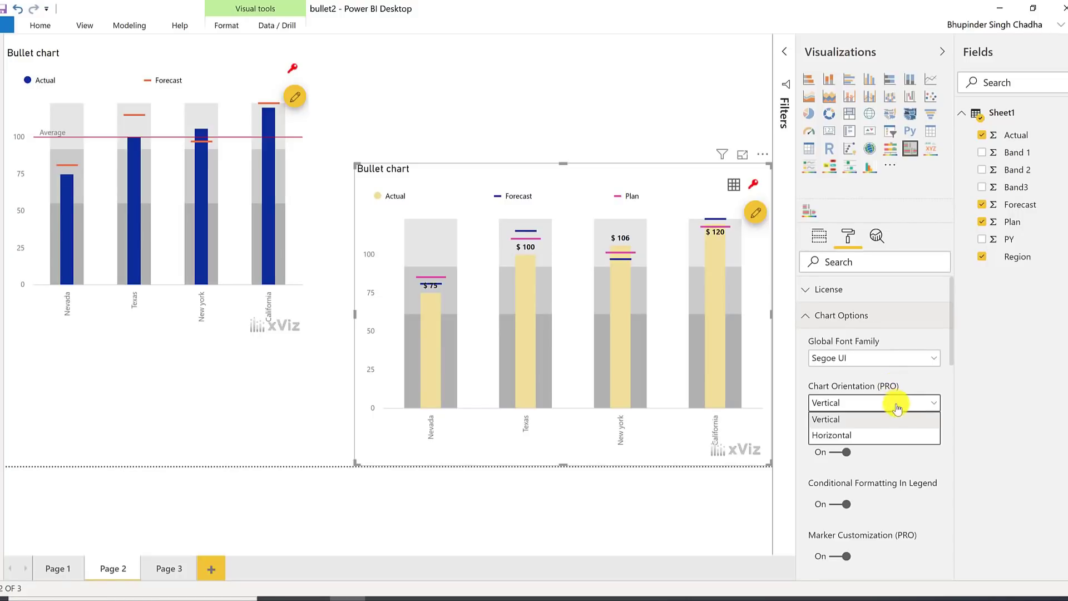
left_click(889, 434)
scroll(951, 358, "down", 2)
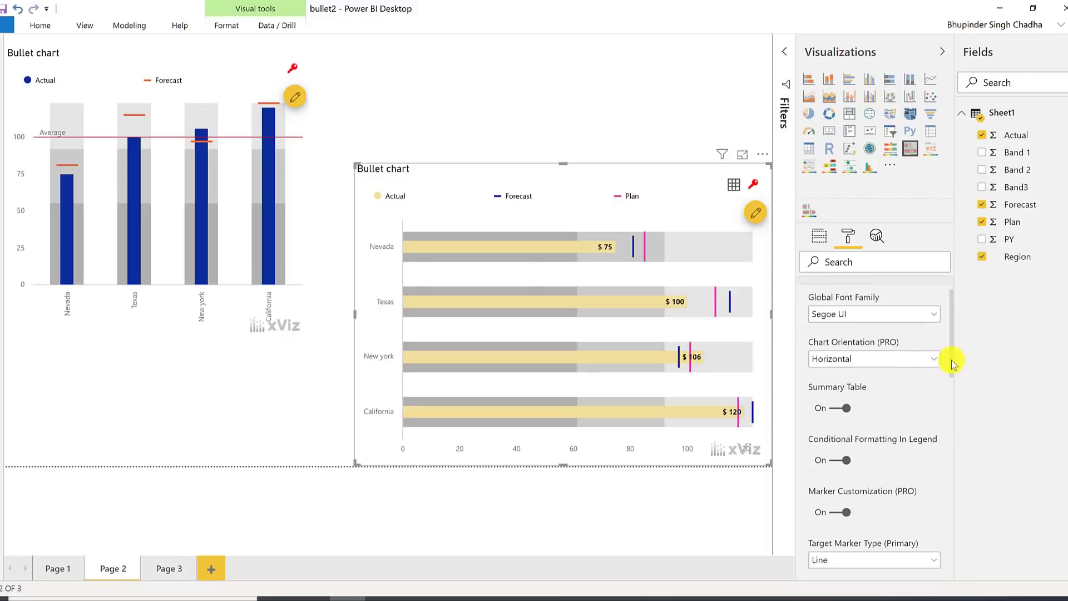
left_click(733, 185)
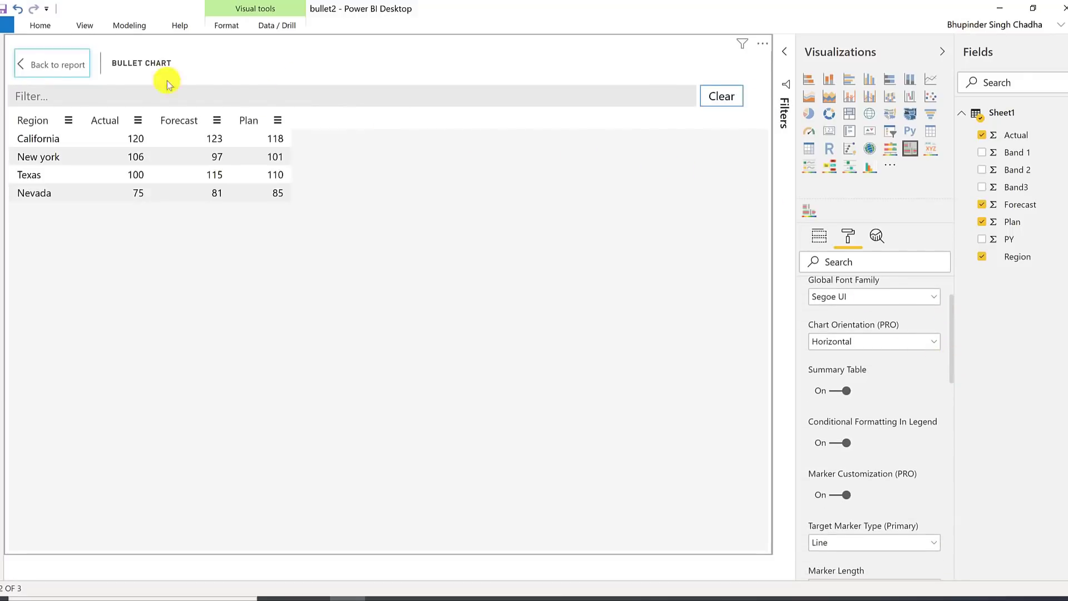
left_click(43, 62)
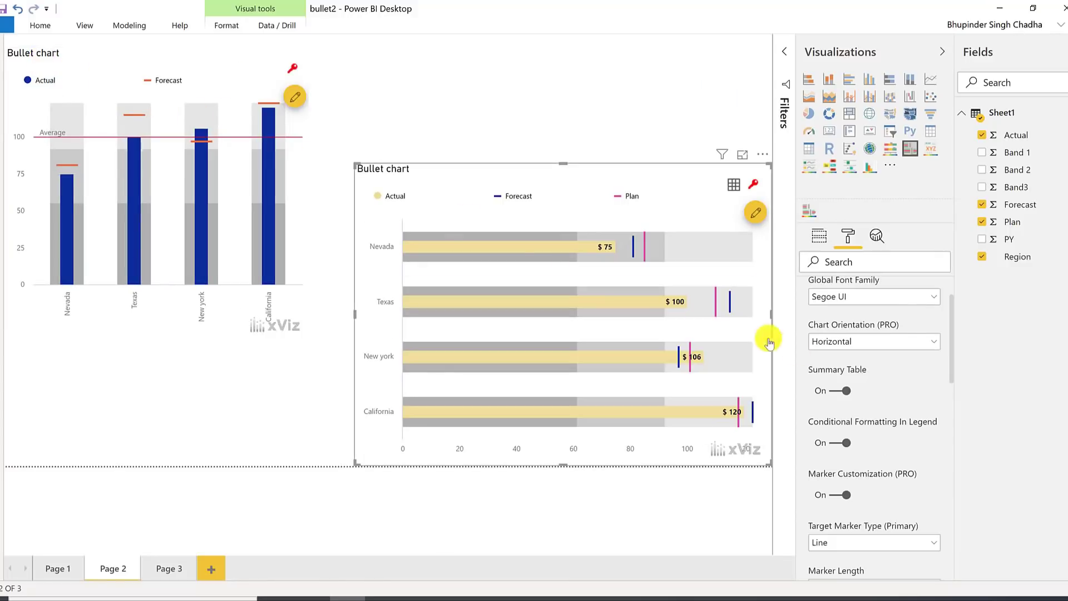
Set the horizontal bullet chart's primary target marker type to Circle.
scroll(890, 387, "down", 2)
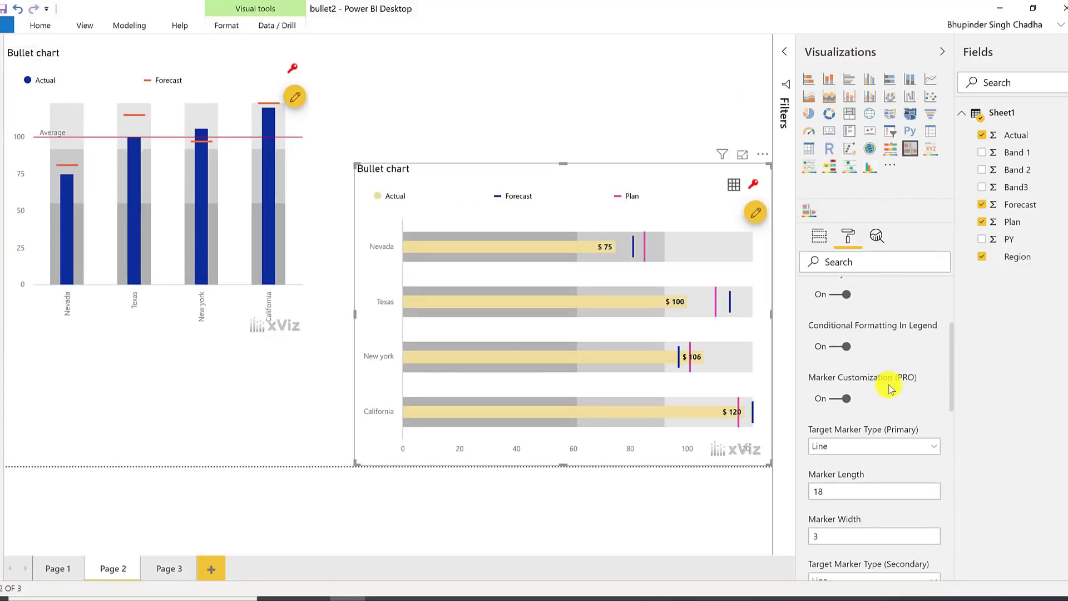
left_click(824, 448)
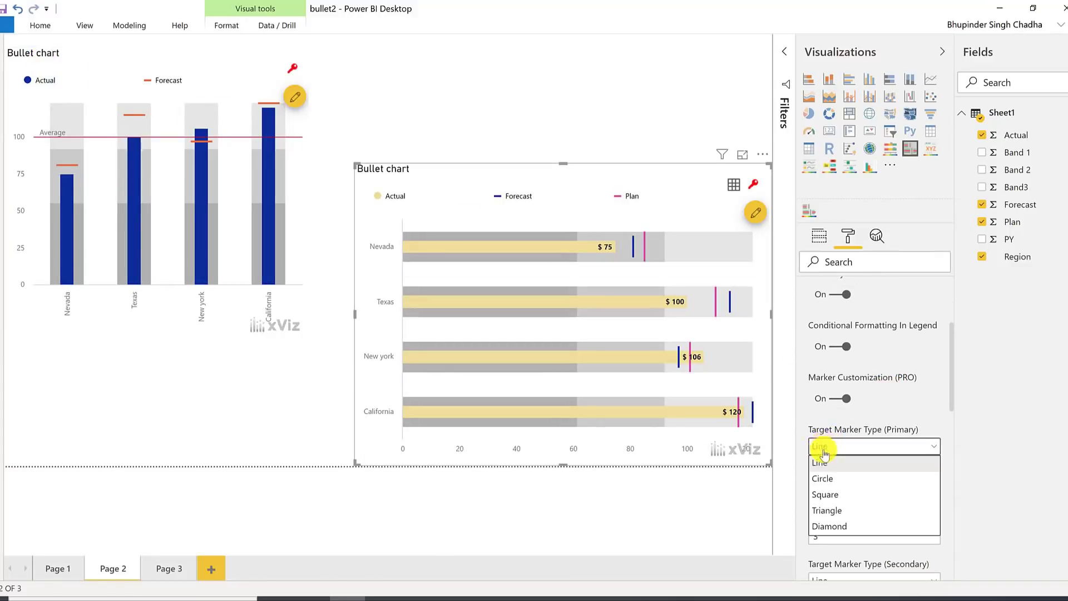
left_click(829, 478)
left_click_drag(952, 378, 950, 445)
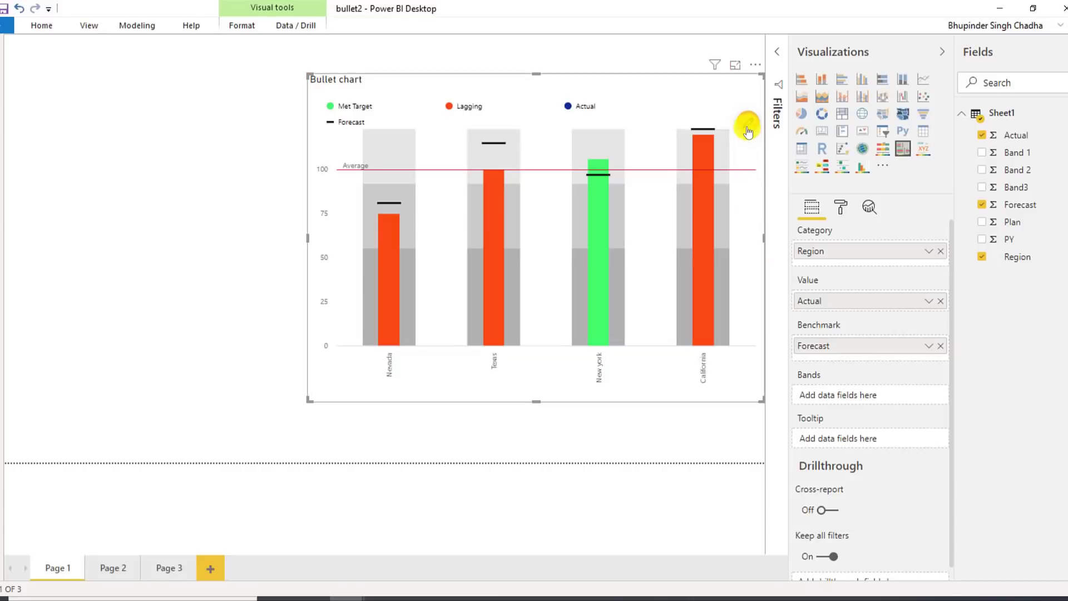
Review the Page 1 bullet chart's Met Target rule with its Calculation comparison type, save it, and toggle the rule entries in the legend.
left_click(746, 120)
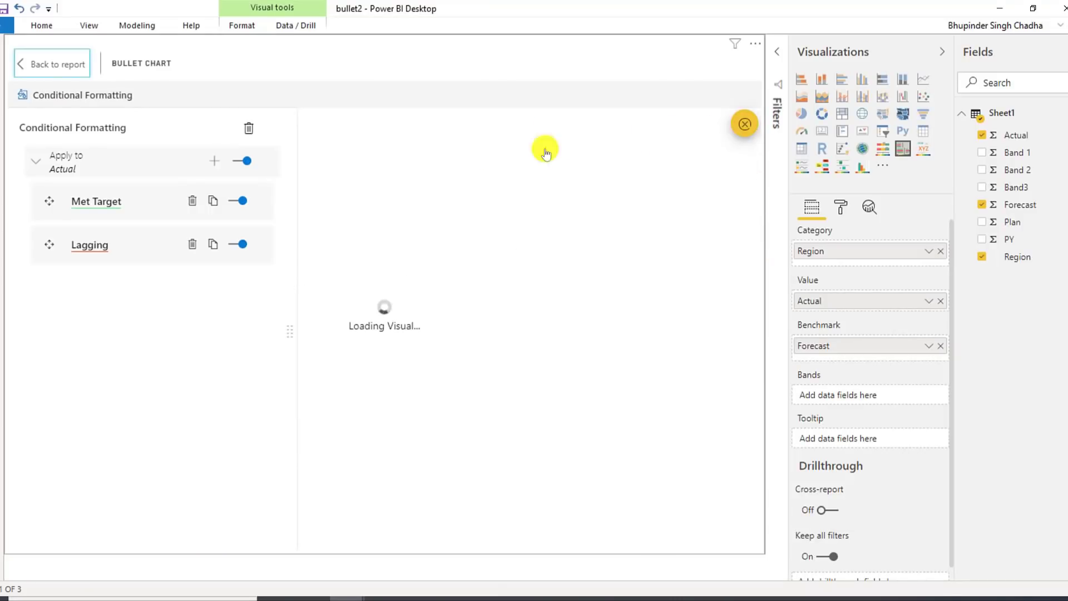
left_click(118, 200)
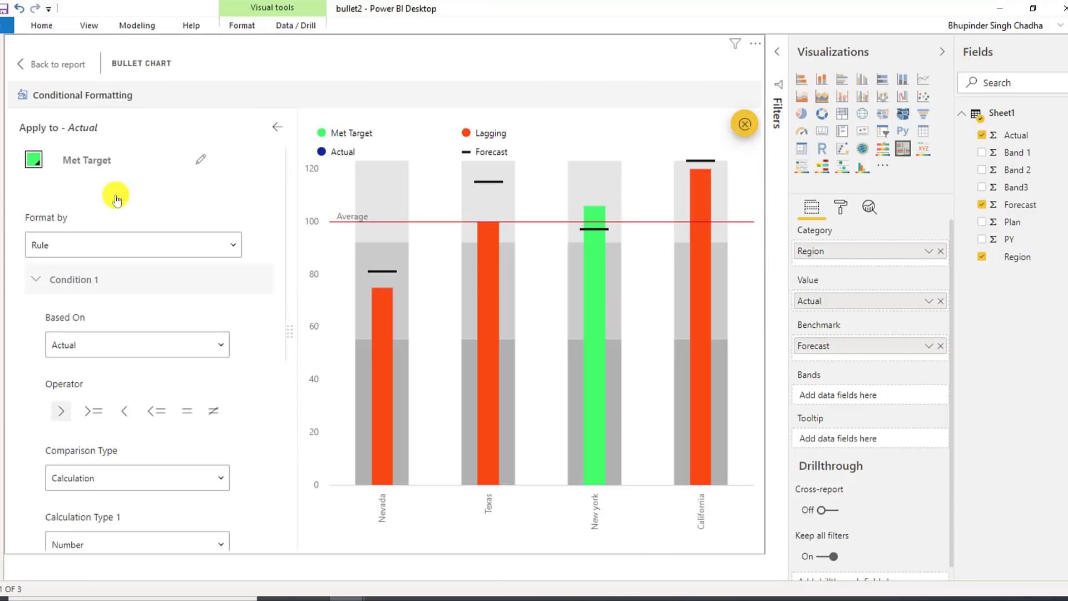
scroll(128, 222, "down", 3)
left_click(199, 382)
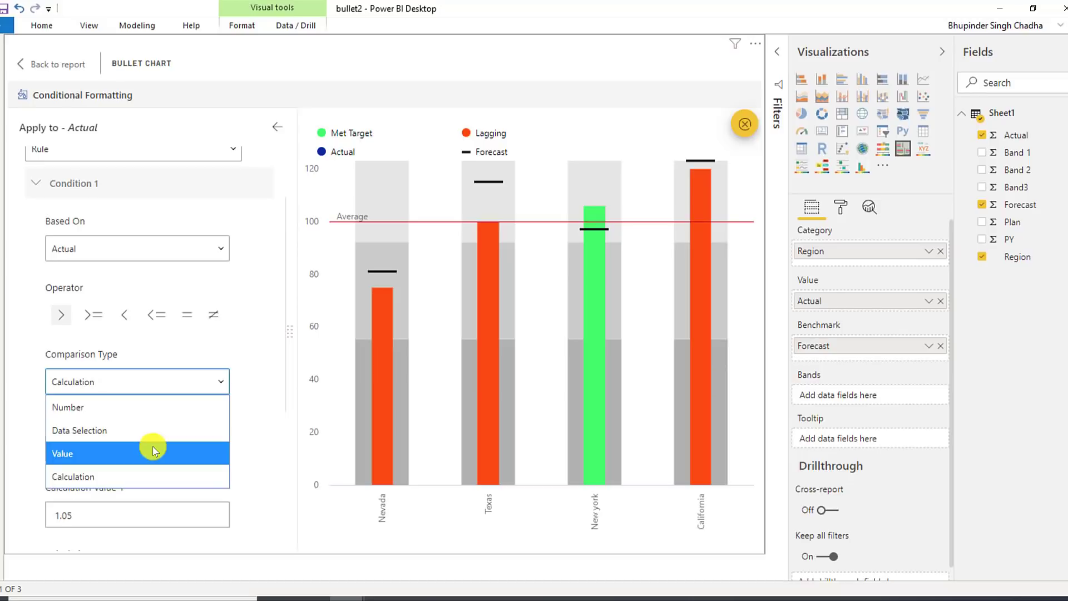
left_click(177, 476)
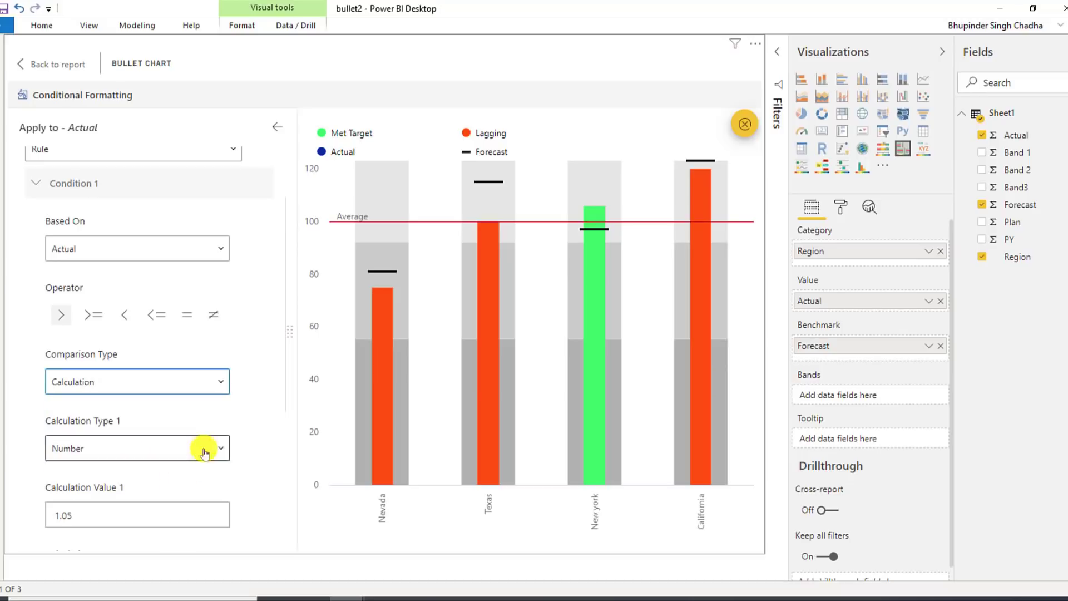
scroll(260, 396, "down", 3)
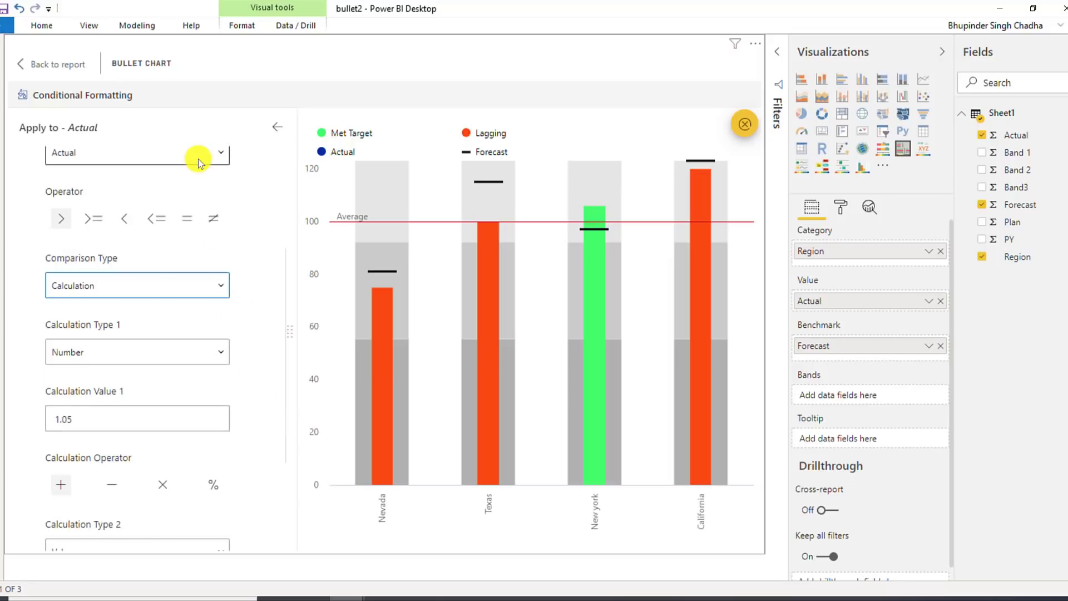
scroll(103, 404, "down", 2)
scroll(103, 404, "down", 2)
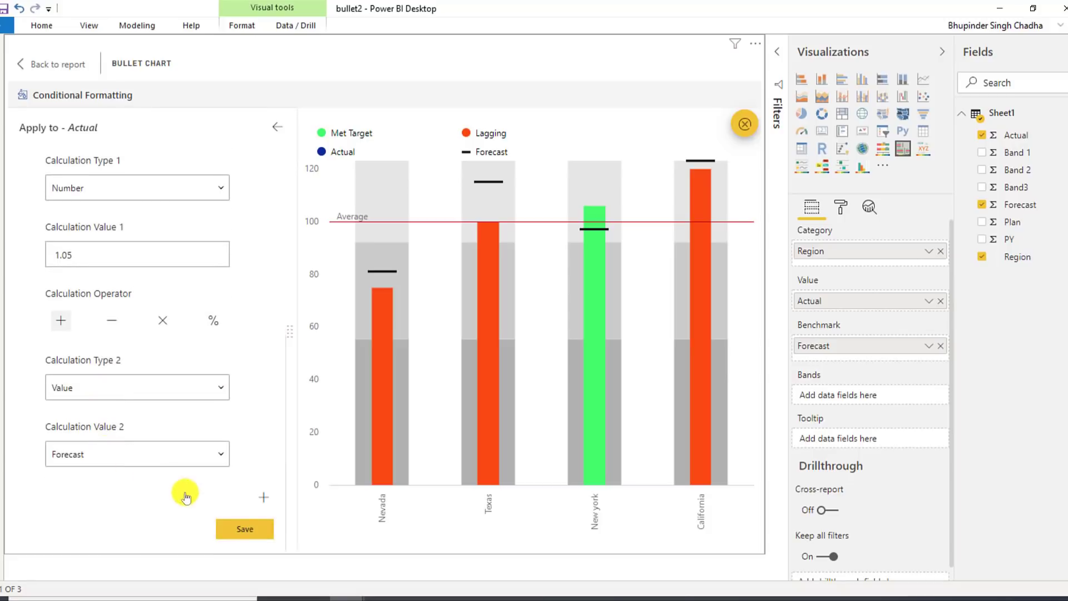
left_click(245, 527)
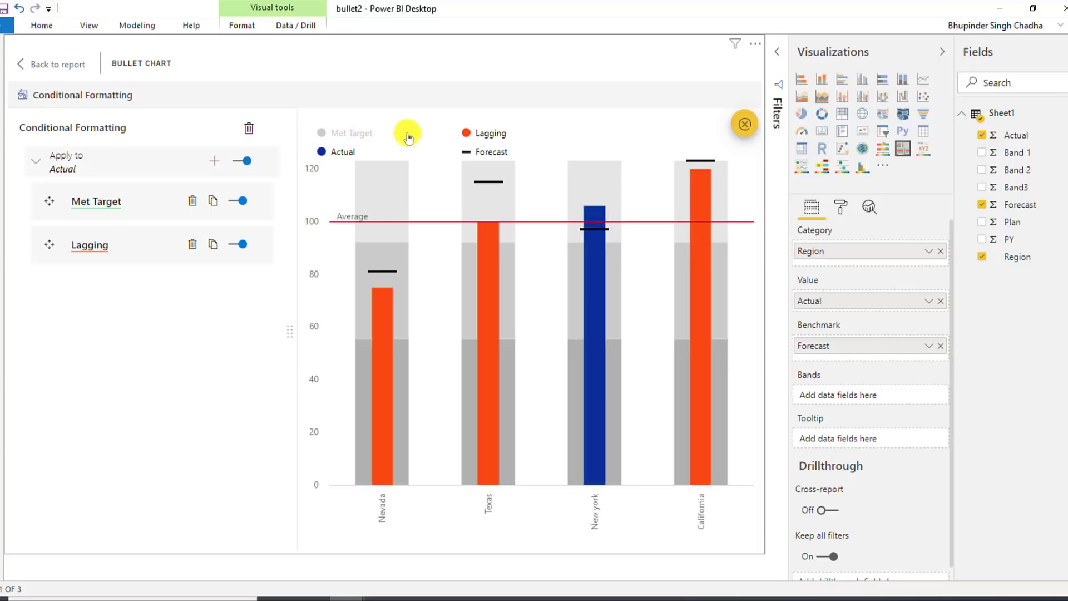
left_click(466, 137)
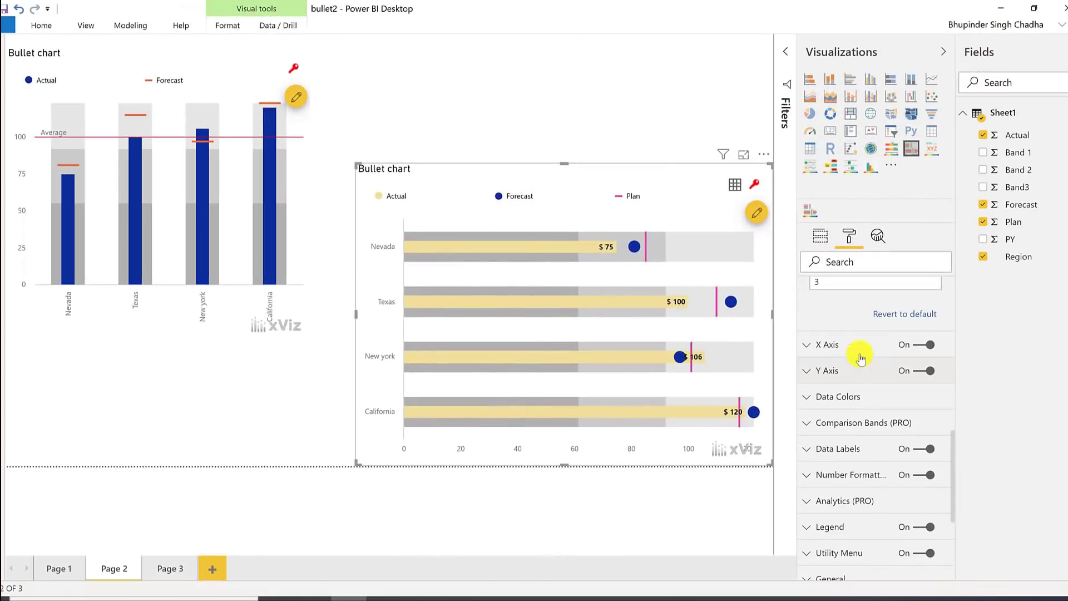
Limit the horizontal bullet chart's X axis to 3 displayed data series and set its inner padding to 45%.
left_click(859, 356)
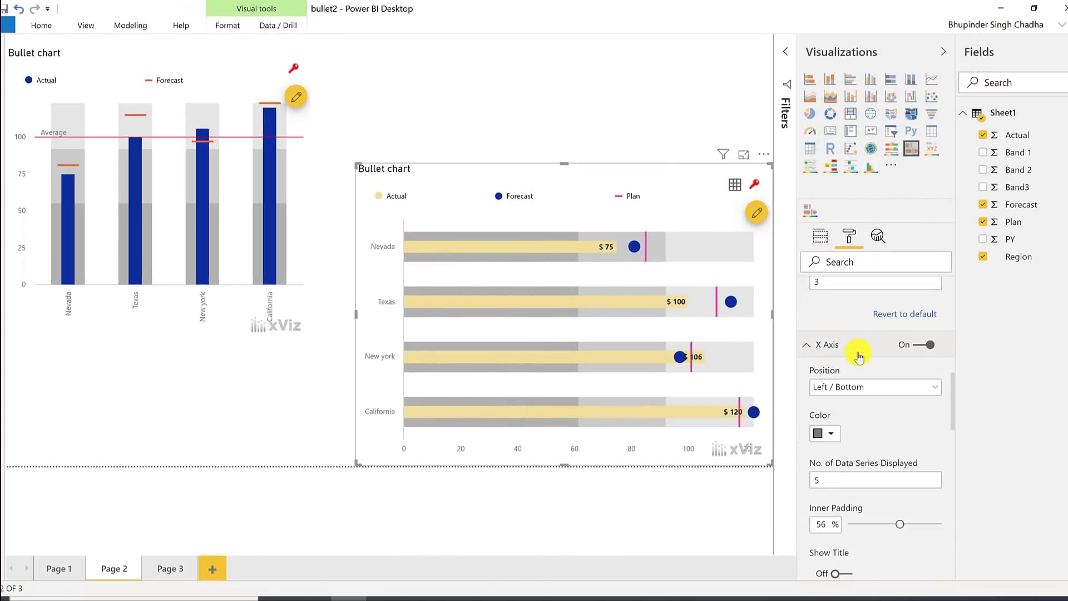
left_click_drag(952, 399, 949, 410)
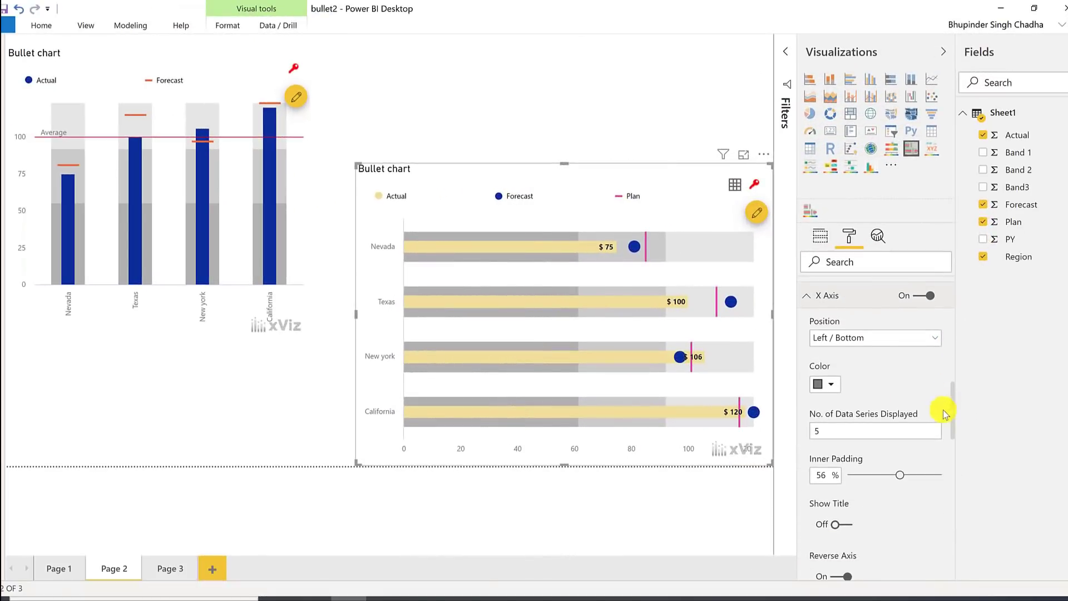
double_click(855, 436)
type("3")
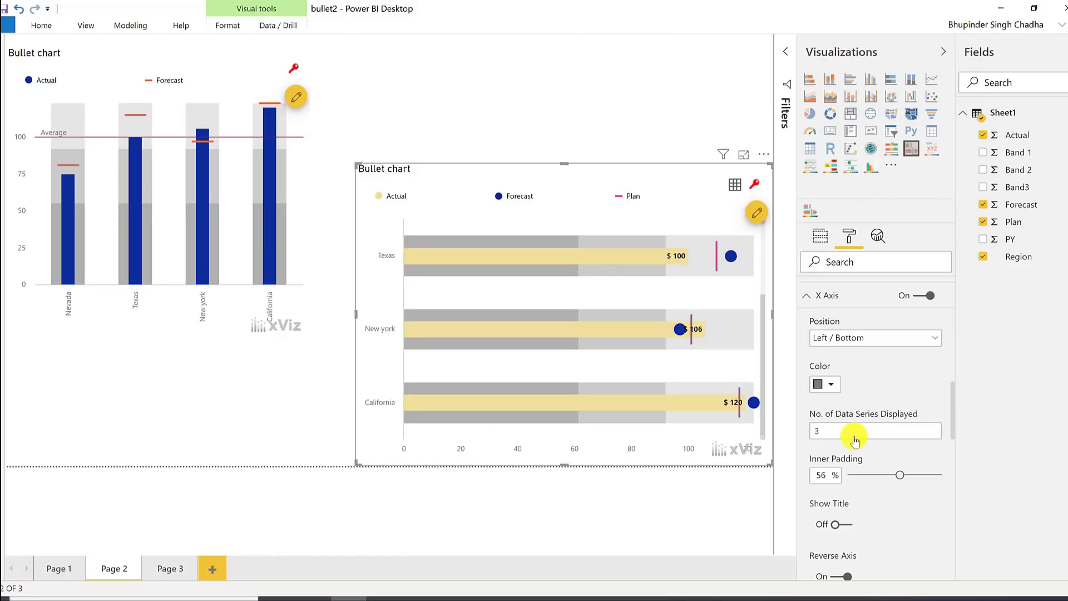
scroll(954, 398, "down", 3)
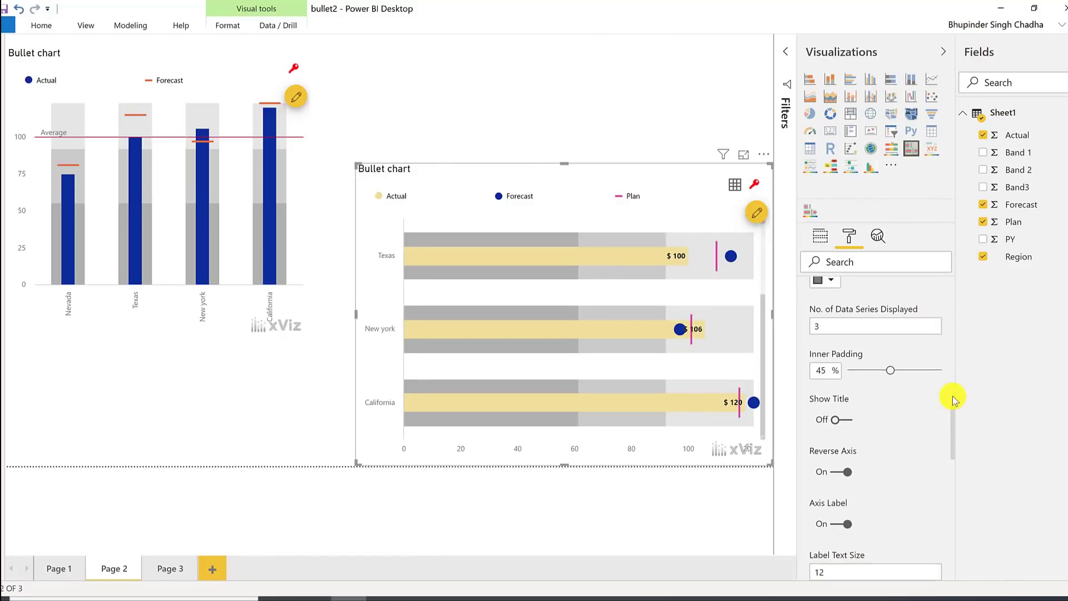
scroll(954, 398, "down", 6)
scroll(953, 398, "down", 6)
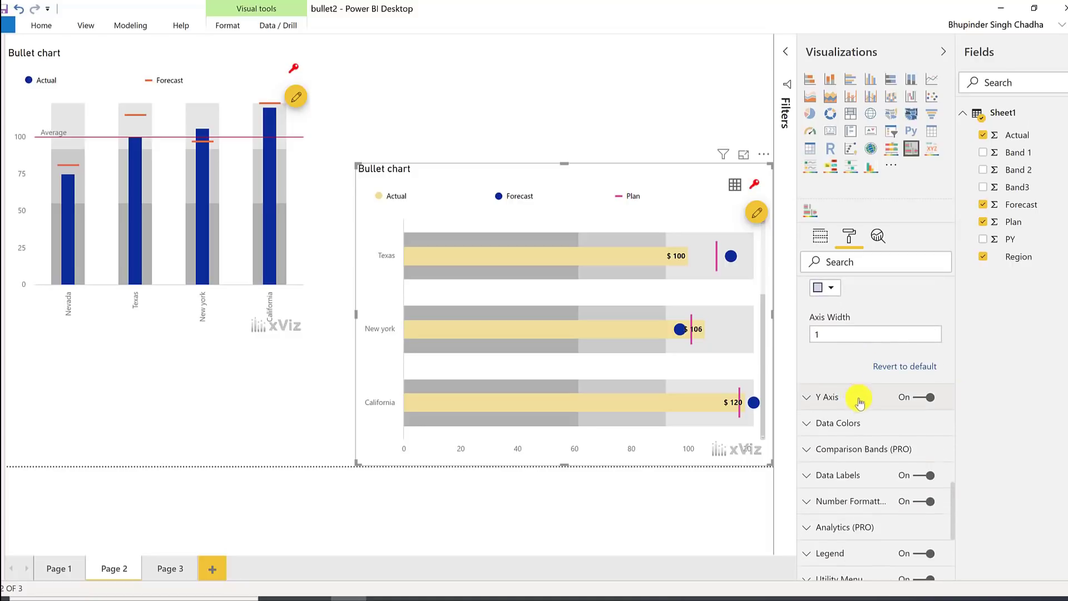
Turn on Reverse Axis for the horizontal bullet chart's Y axis.
left_click(856, 401)
scroll(890, 422, "down", 5)
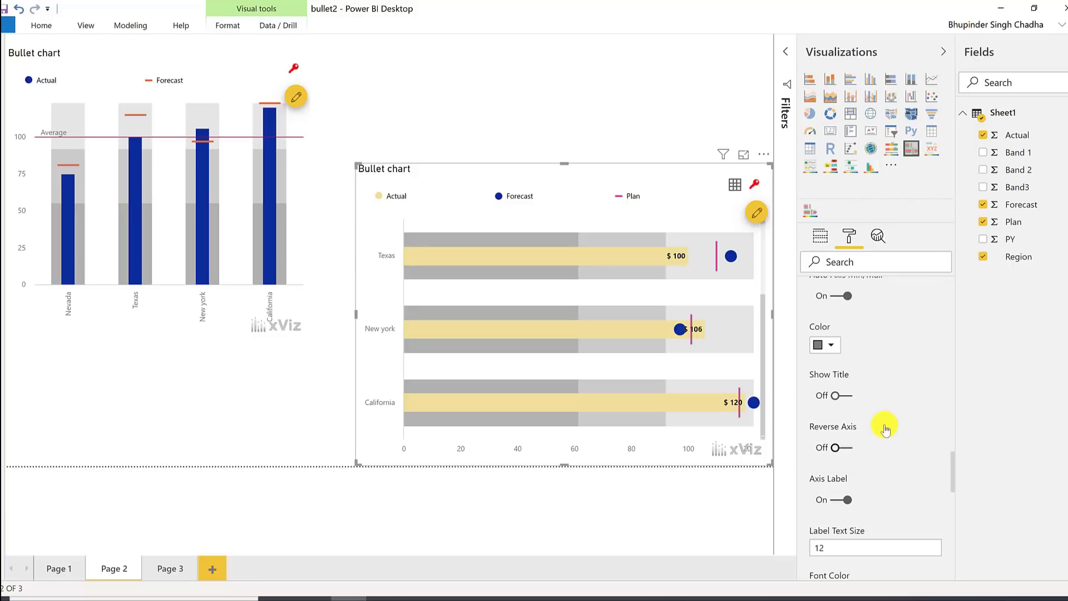
left_click(844, 447)
Turn on the comparison band legend for the horizontal bullet chart.
scroll(905, 421, "up", 3)
scroll(905, 422, "down", 10)
scroll(901, 423, "up", 1)
left_click(887, 392)
left_click(845, 425)
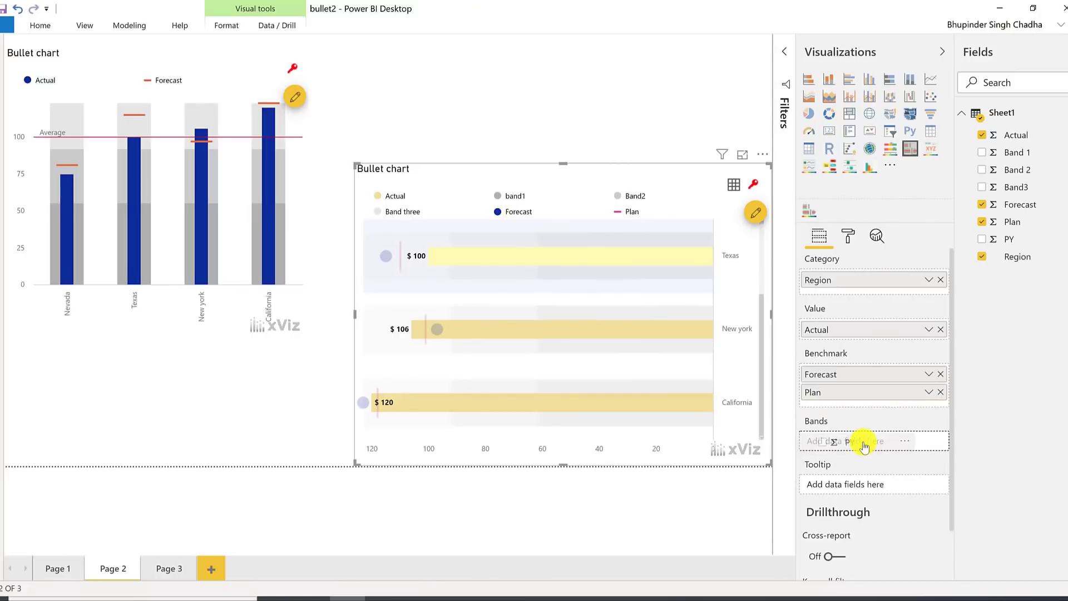
Try PY as the bullet chart's band field, remove it, and assign Band 1, Band 2 and Band3 as the bands instead.
left_click_drag(865, 445, 864, 442)
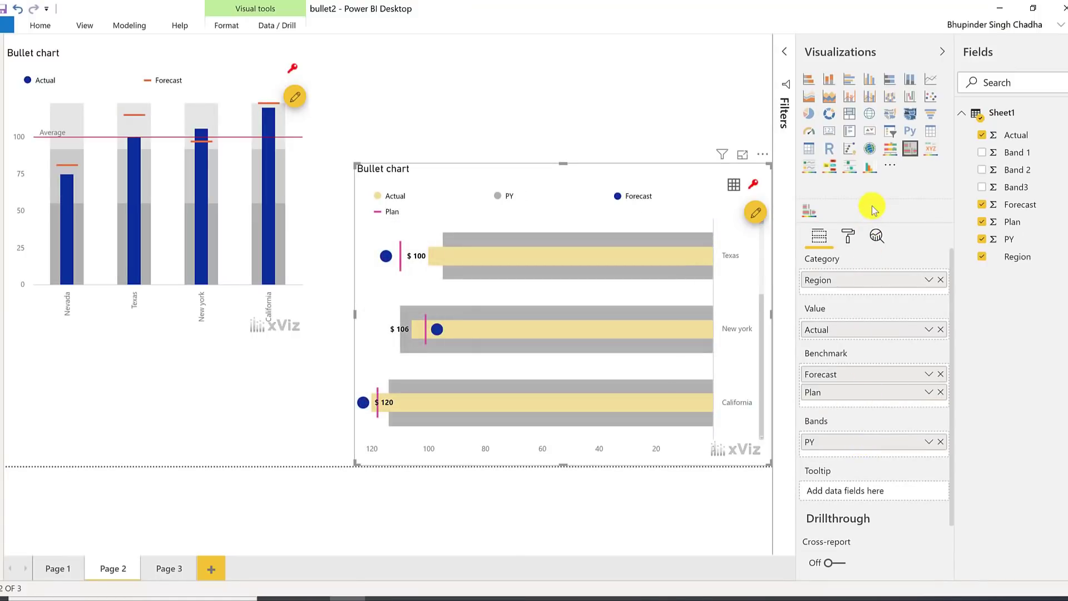
left_click(939, 442)
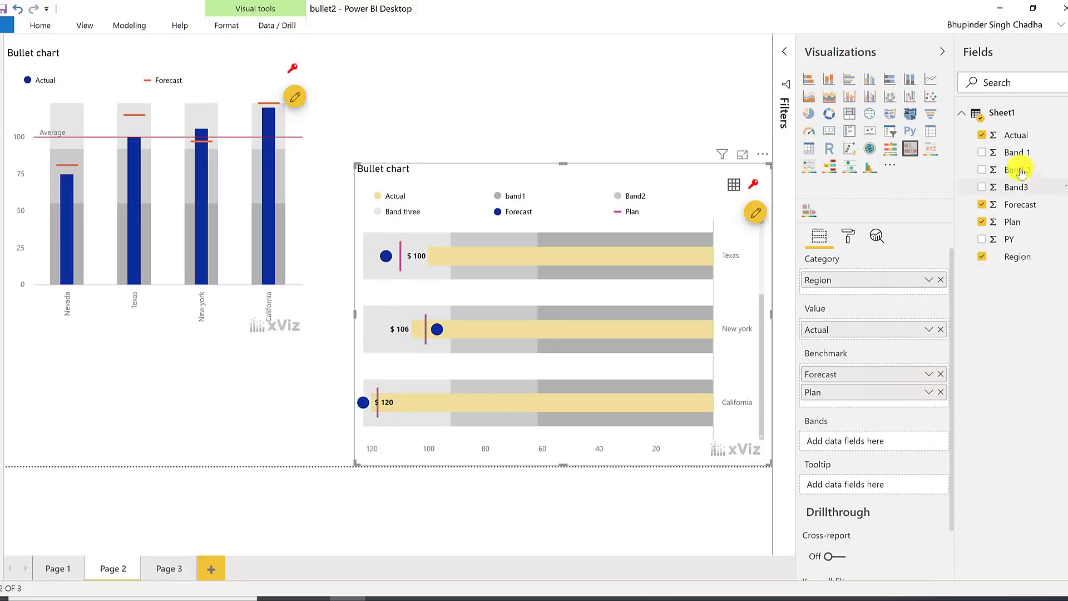
left_click_drag(1008, 152, 857, 442)
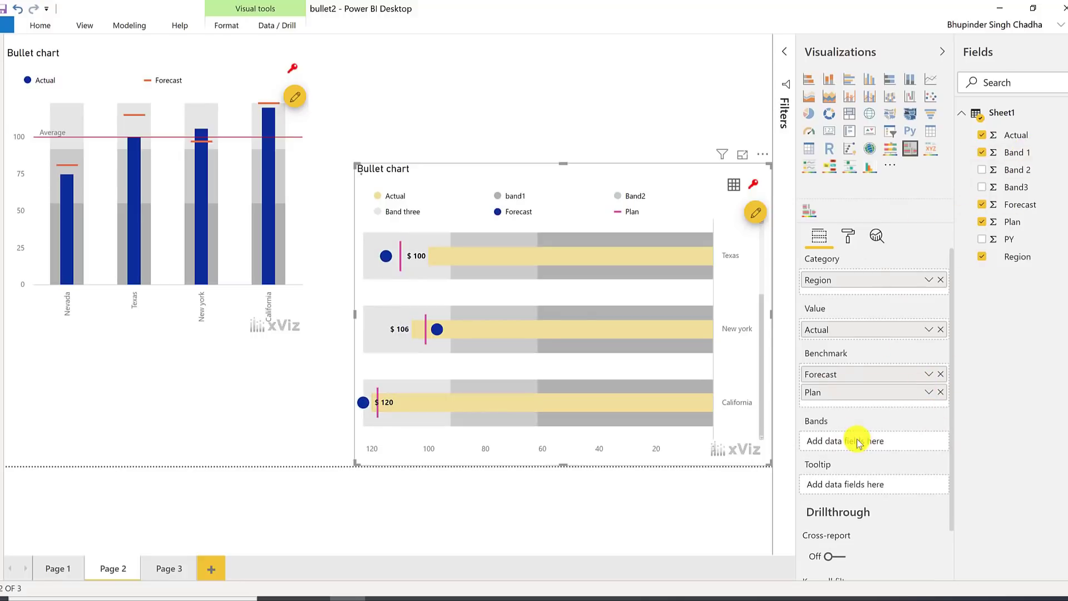
left_click_drag(1037, 171, 887, 456)
left_click_drag(996, 187, 887, 446)
Set the bullet chart's Band 1 comparison color to light blue.
left_click(848, 236)
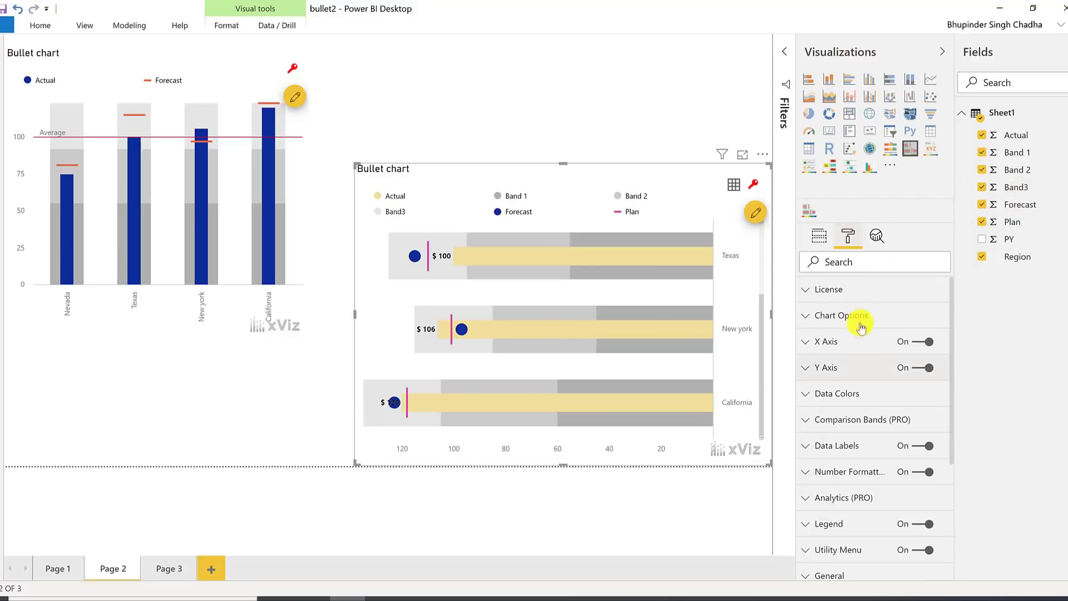
left_click(871, 427)
scroll(877, 401, "down", 4)
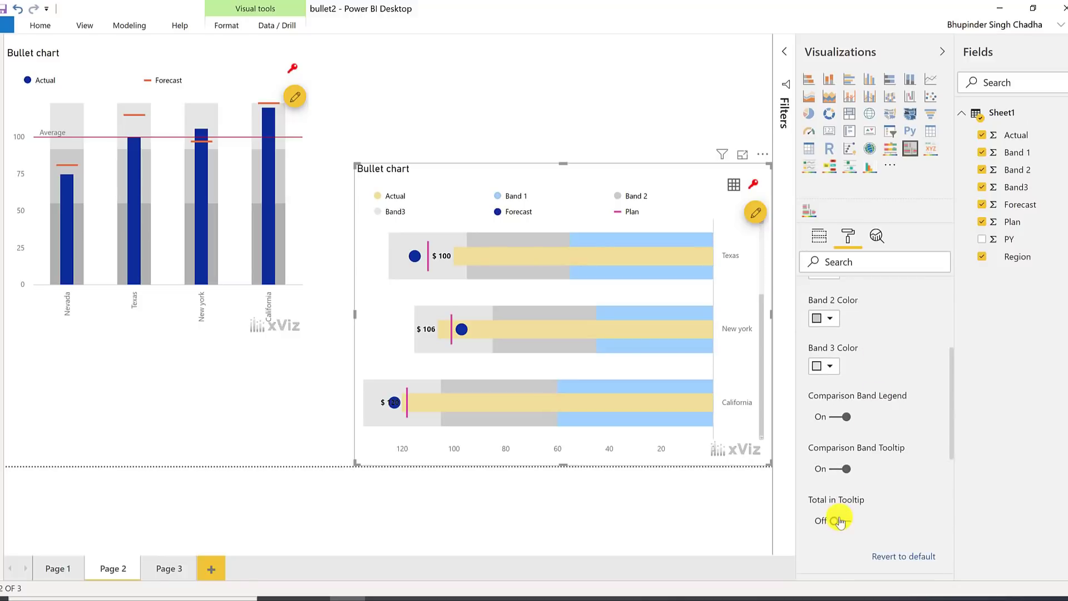
mouse_move(721, 367)
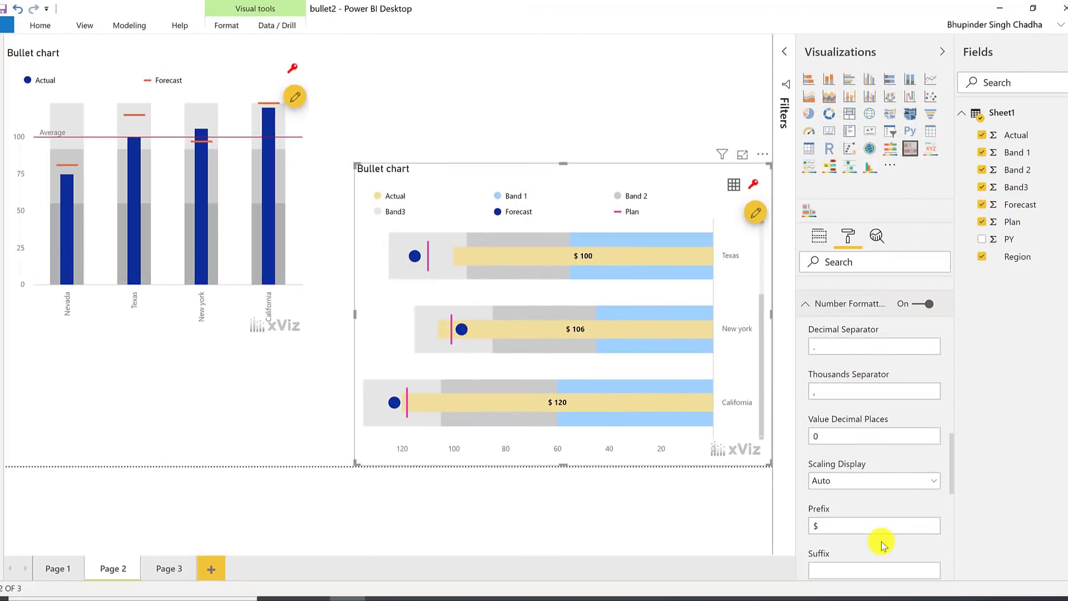
Turn on Semantic Formatting in the bullet chart's number formatting and review its options.
scroll(881, 540, "down", 4)
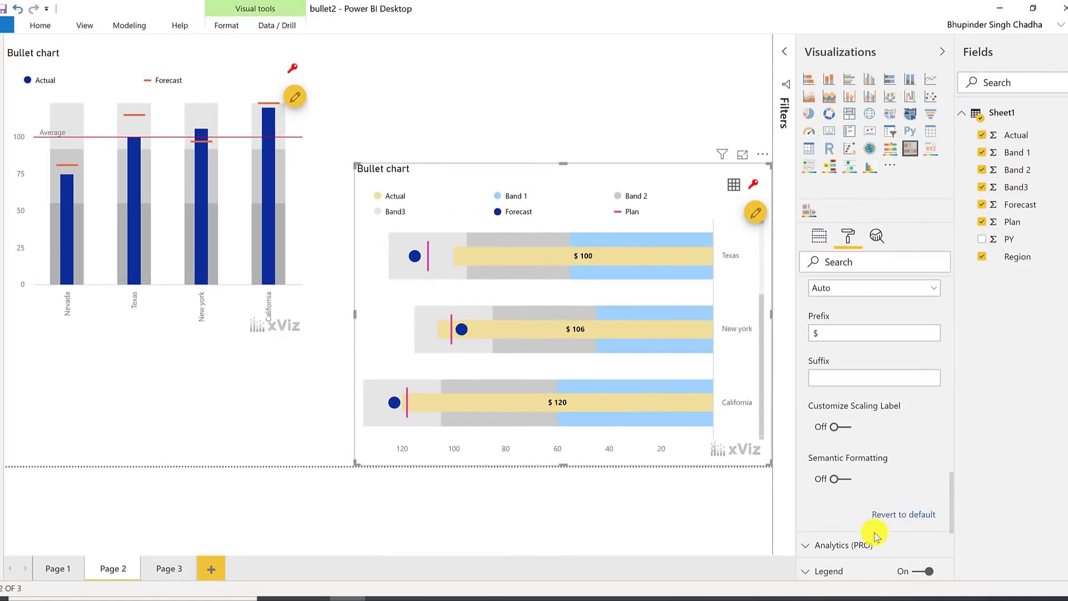
left_click(835, 479)
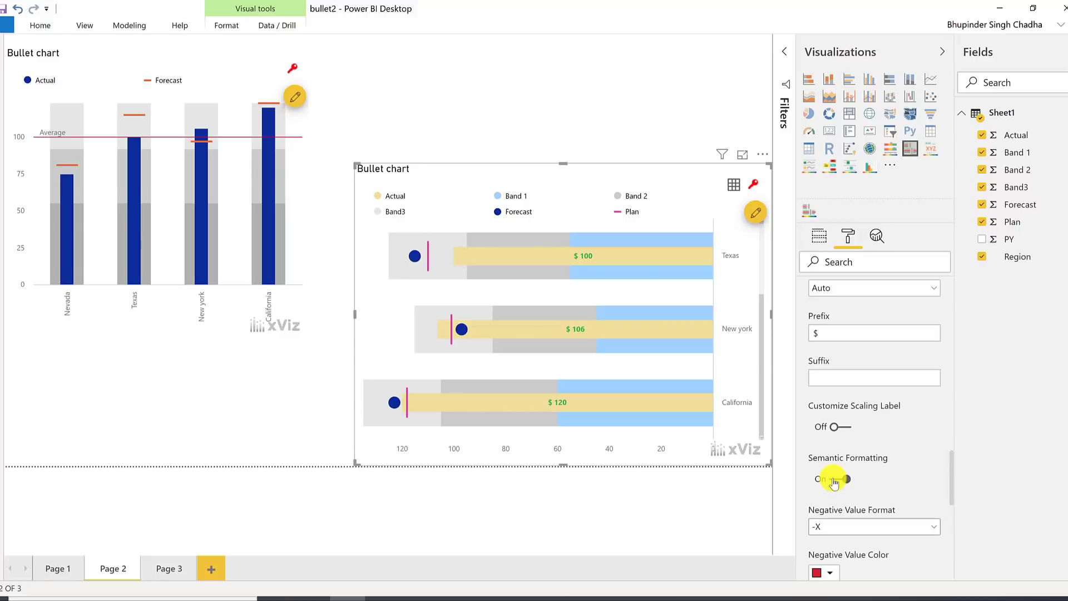
scroll(833, 479, "down", 3)
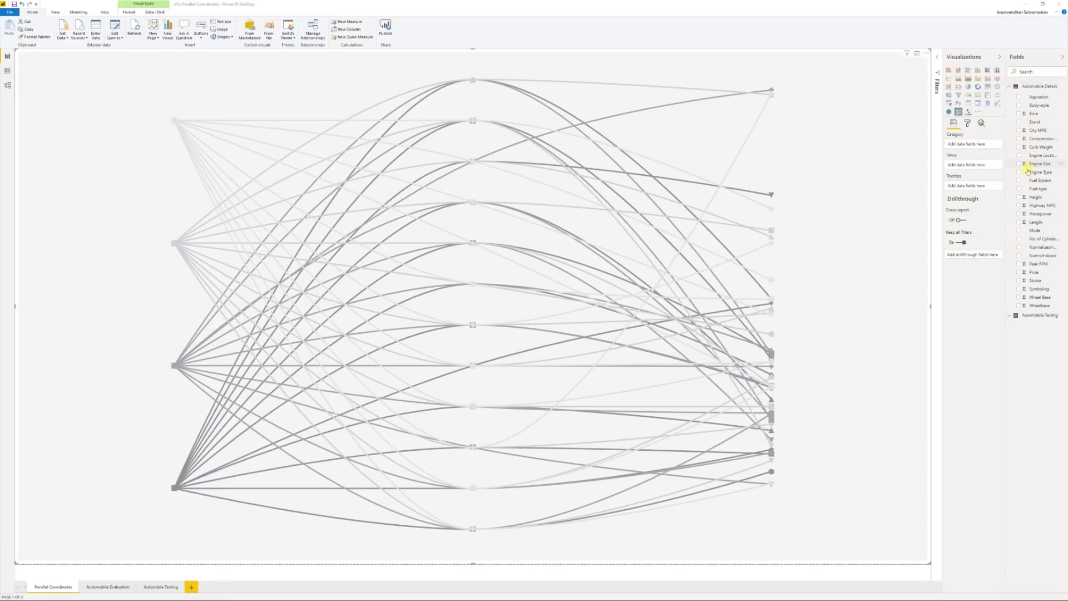
Build the parallel coordinates chart with Brand as category and Price as value, look over its formatting options, and add Body-style.
left_click(1019, 123)
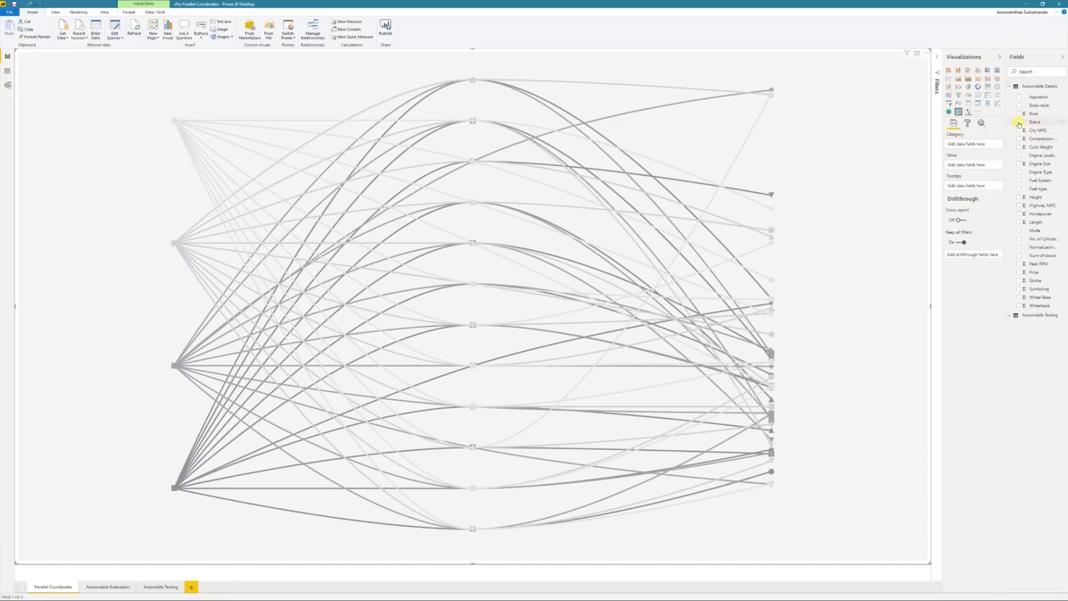
left_click(1019, 272)
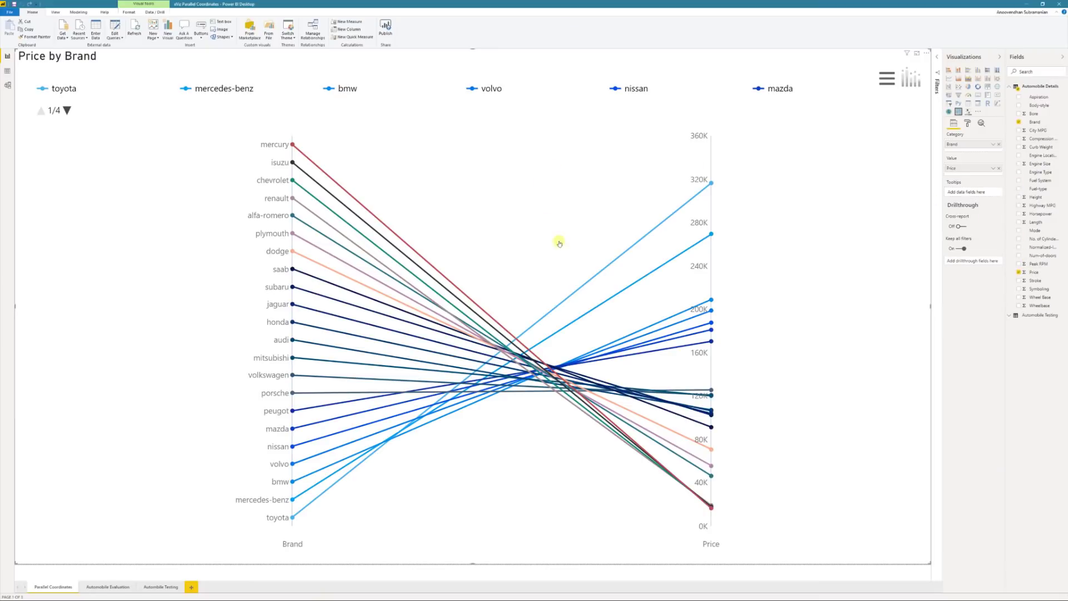
left_click(967, 123)
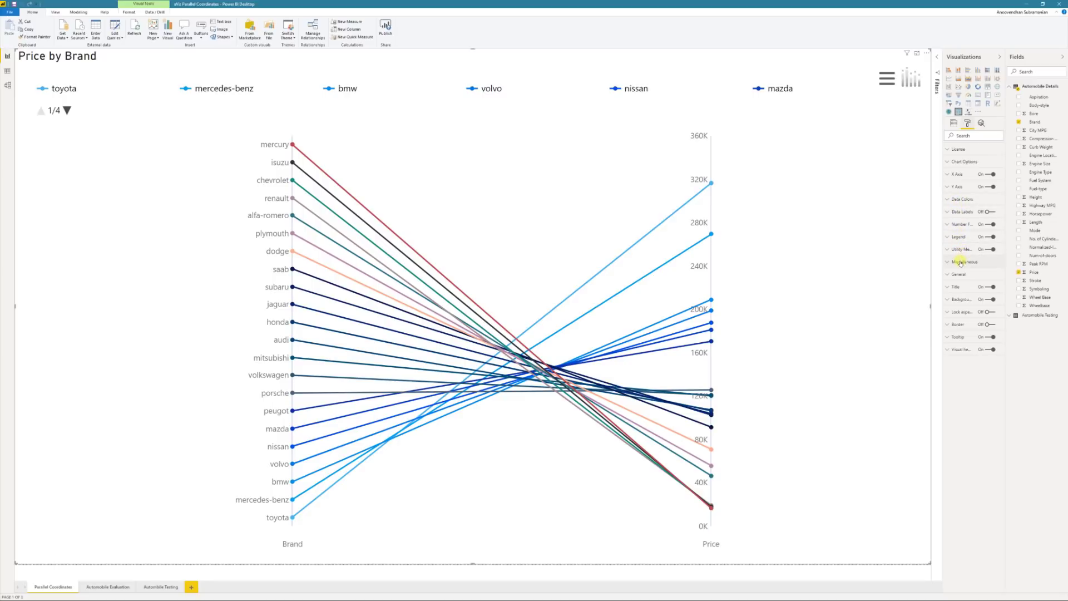
left_click(953, 123)
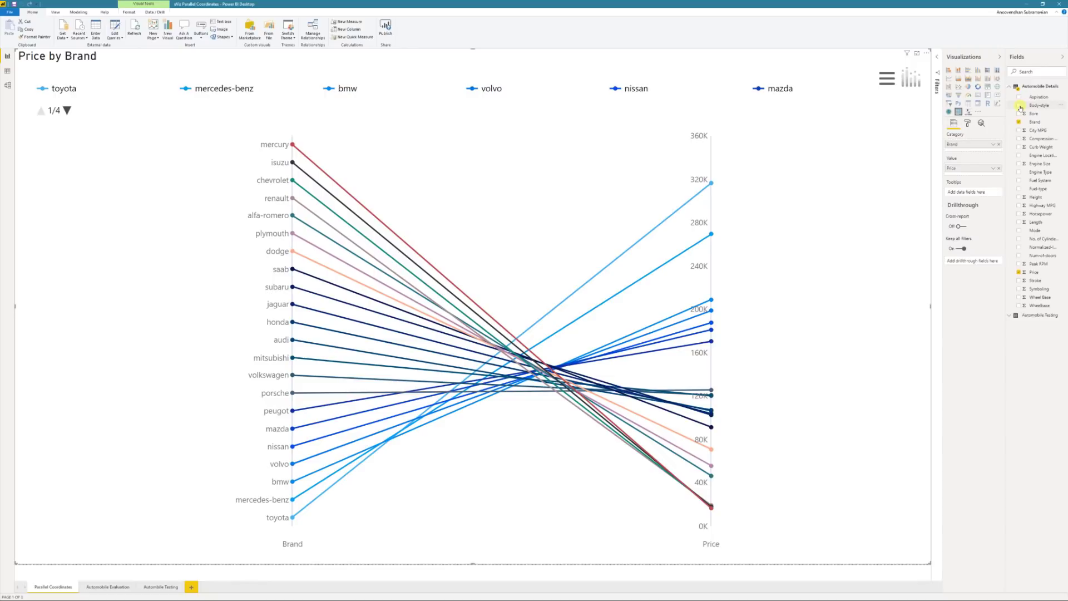
left_click(1019, 107)
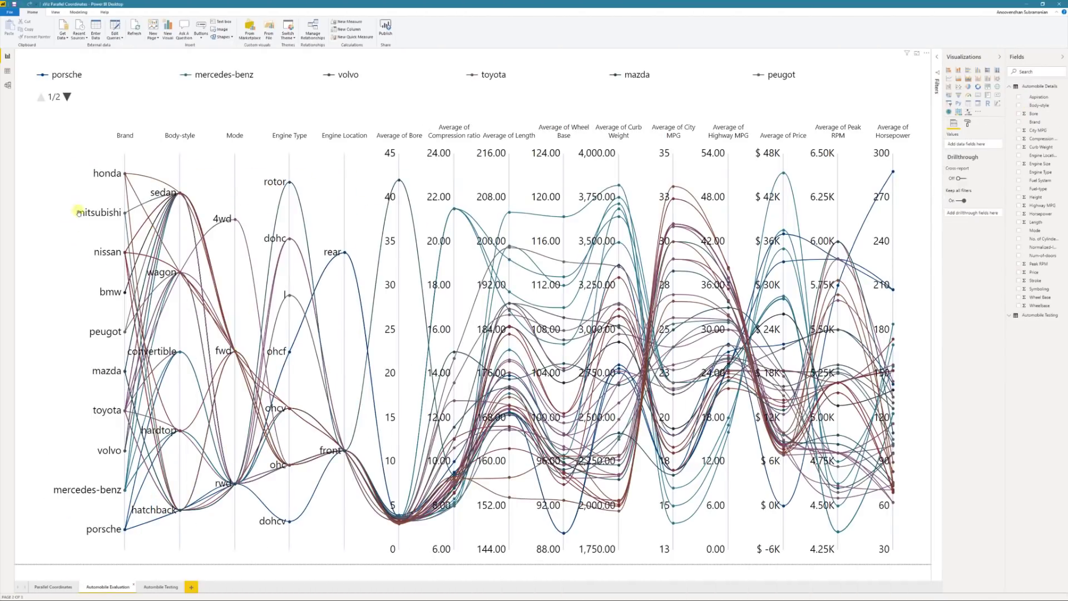
Change the category axis position on the Automobile Evaluation parallel coordinates chart and turn off Show Category Axis.
left_click(916, 136)
left_click(967, 125)
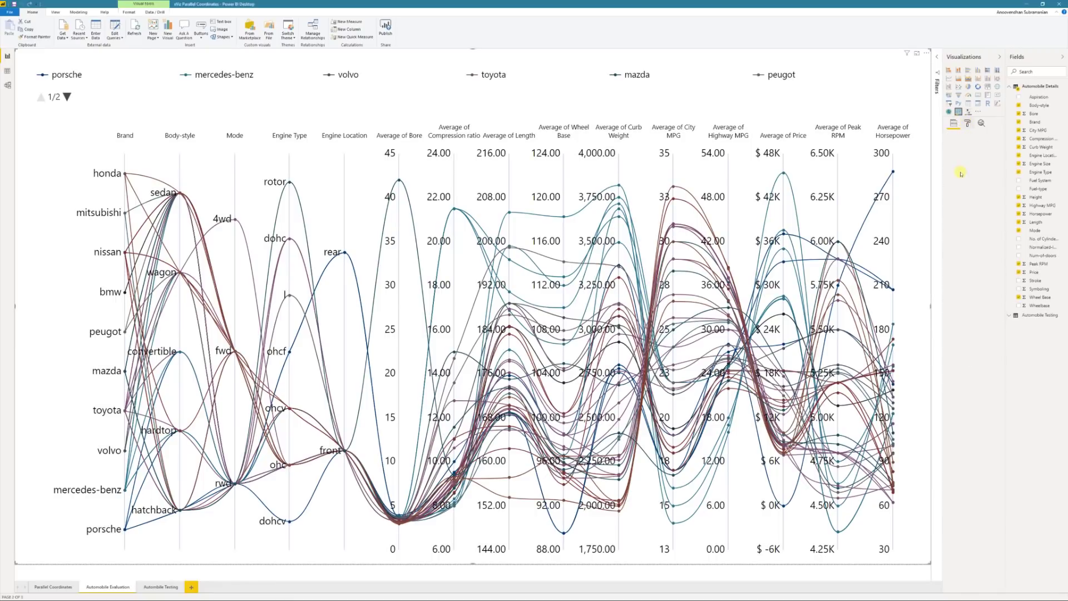
left_click(958, 187)
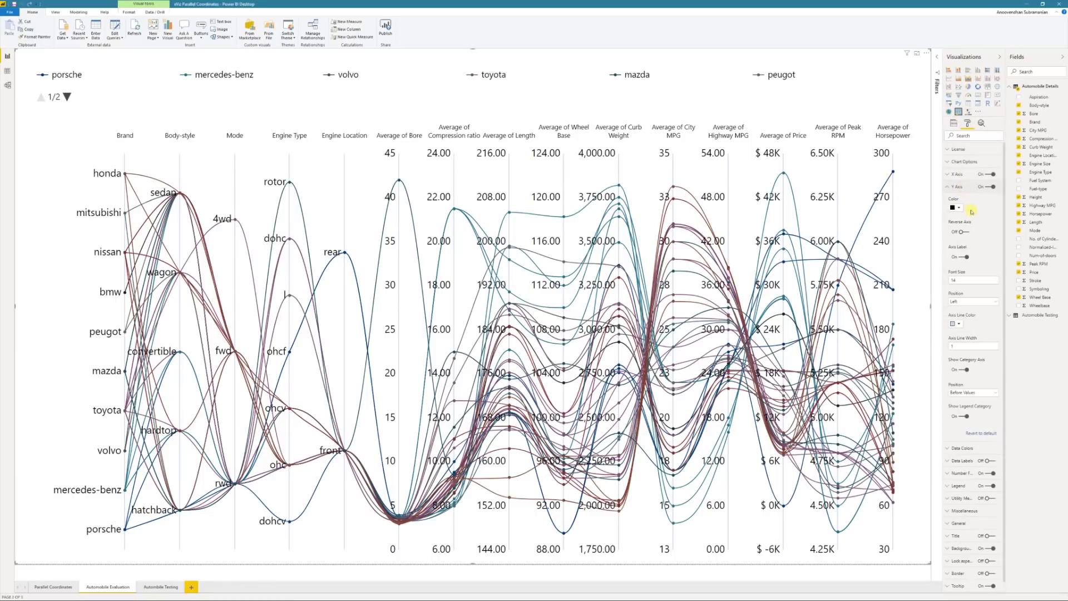
left_click(964, 392)
left_click(962, 408)
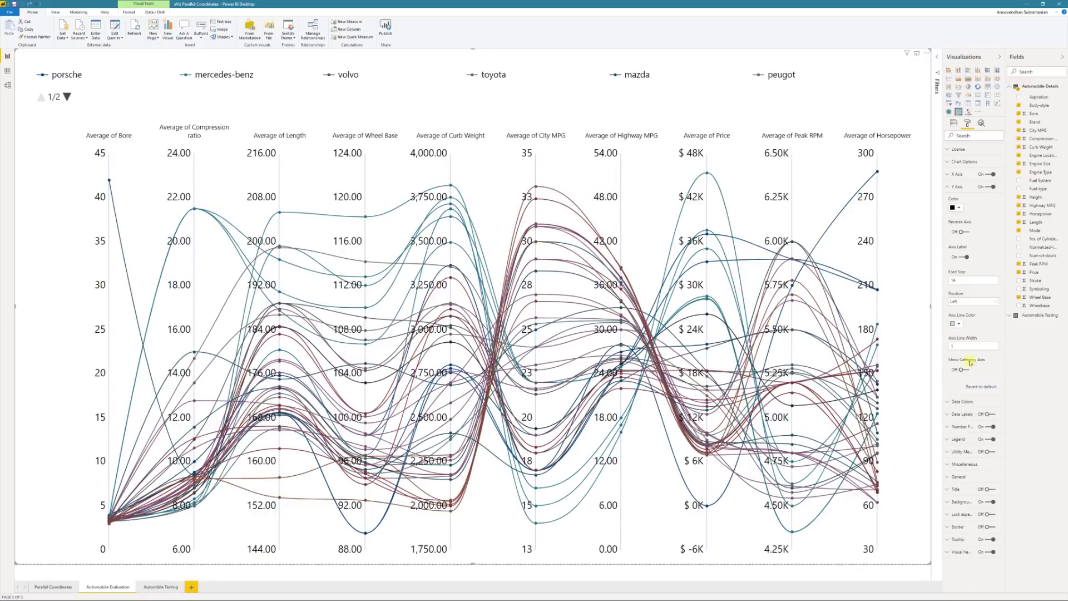
Review the number formatting of each measure and set the Average of Price value decimal places to 2.
left_click(959, 425)
scroll(960, 401, "down", 2)
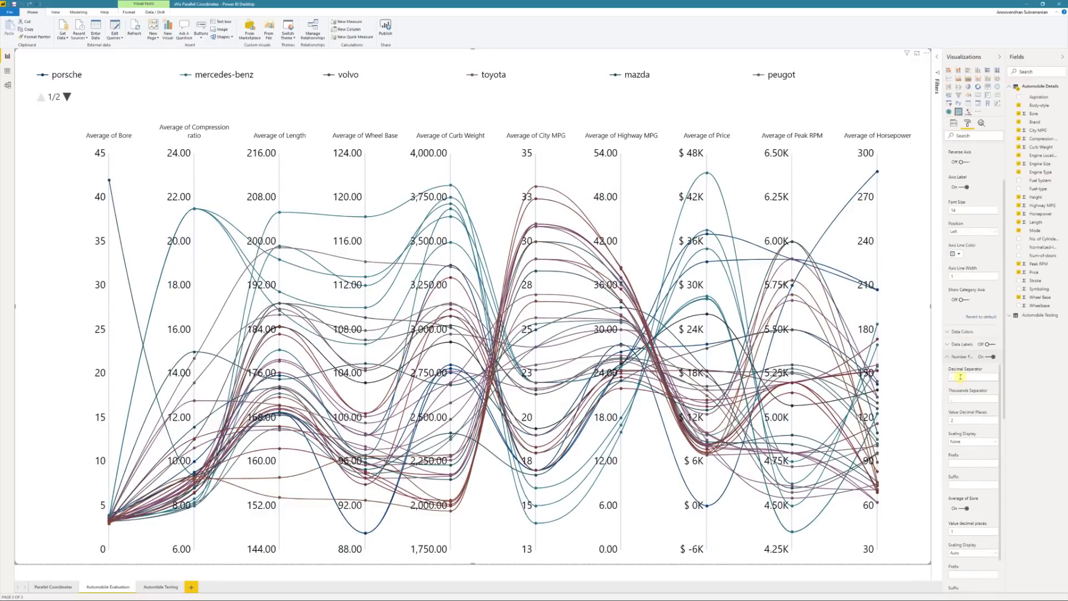
left_click(961, 421)
scroll(954, 476, "down", 4)
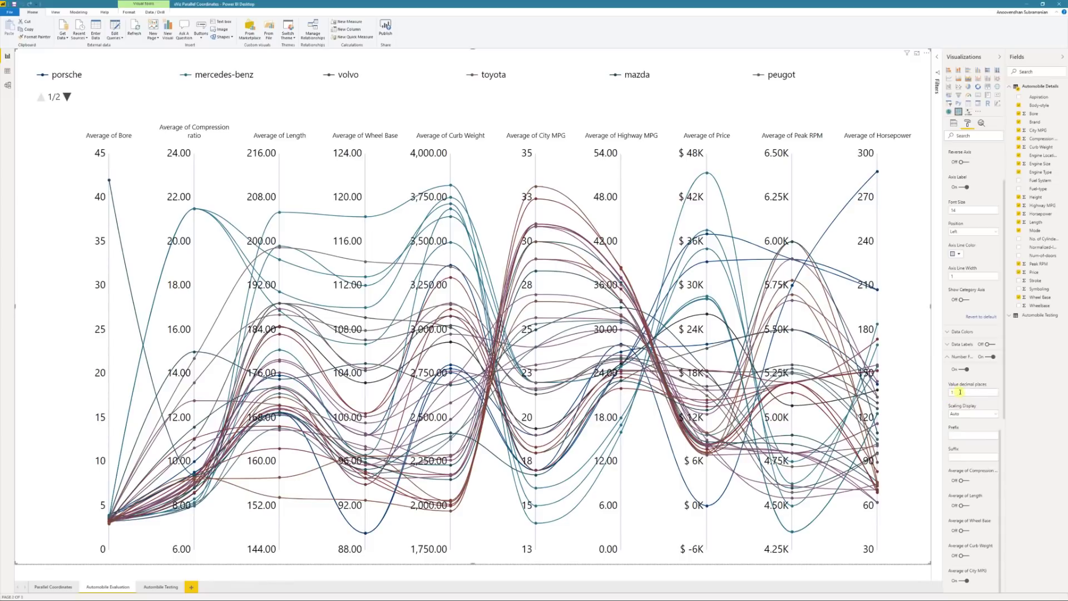
scroll(955, 473, "down", 2)
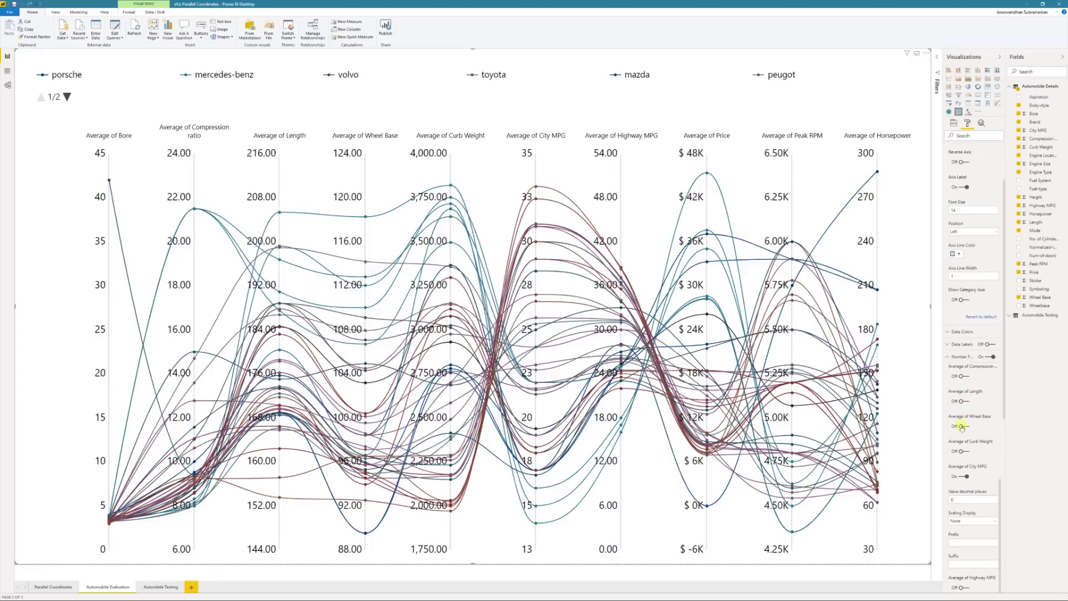
scroll(965, 448, "down", 5)
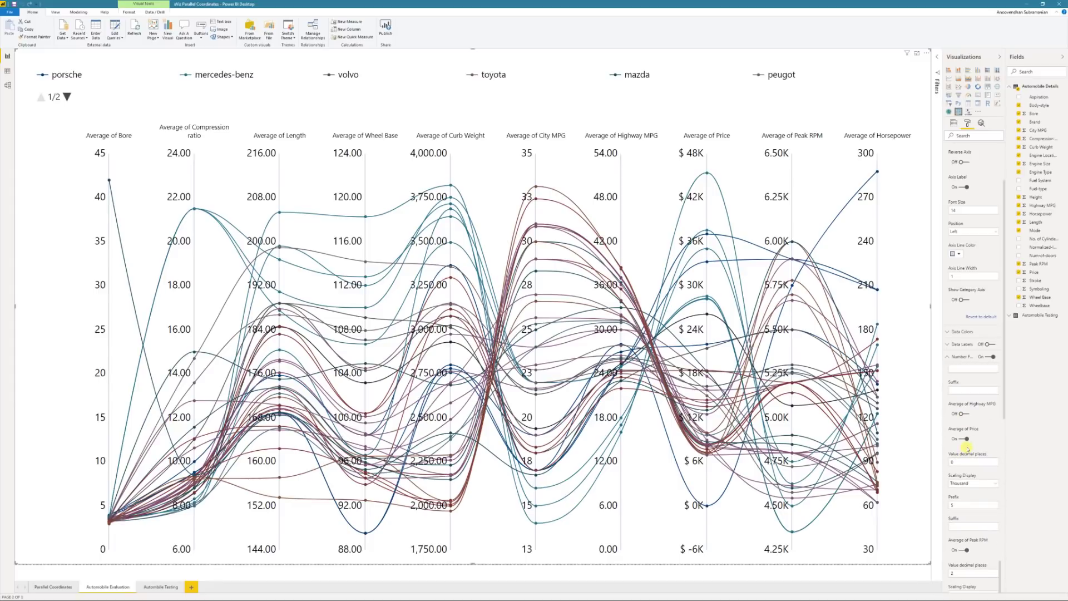
left_click(950, 503)
left_click(953, 460)
type("2")
scroll(973, 322, "up", 2)
left_click(953, 187)
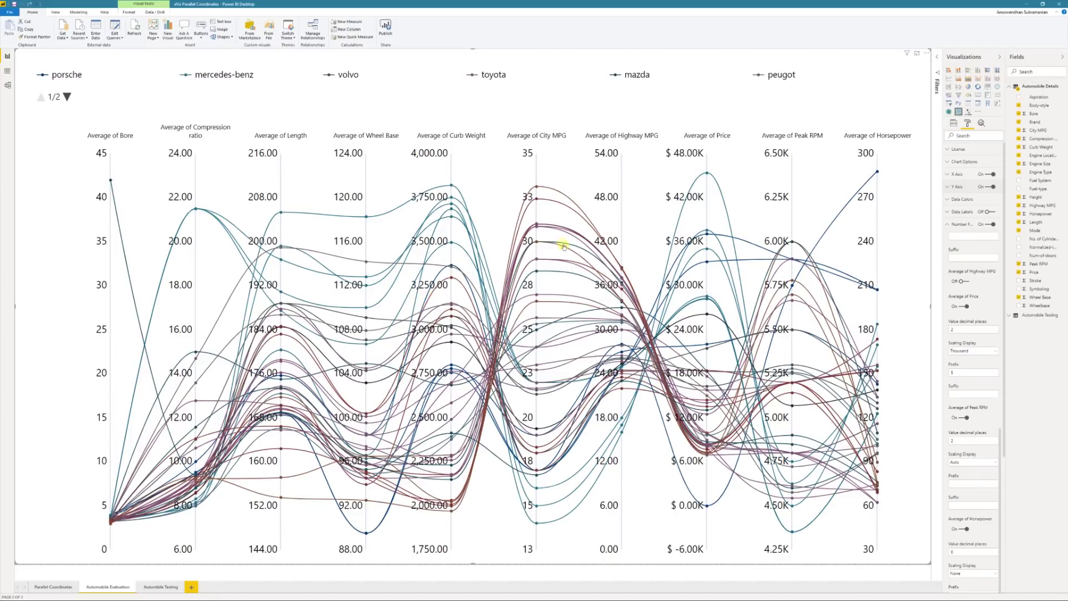
Zoom into a small area beside the Average of Highway MPG axis, reset the zoom, and highlight individual lines by their data points.
left_click_drag(620, 352, 637, 375)
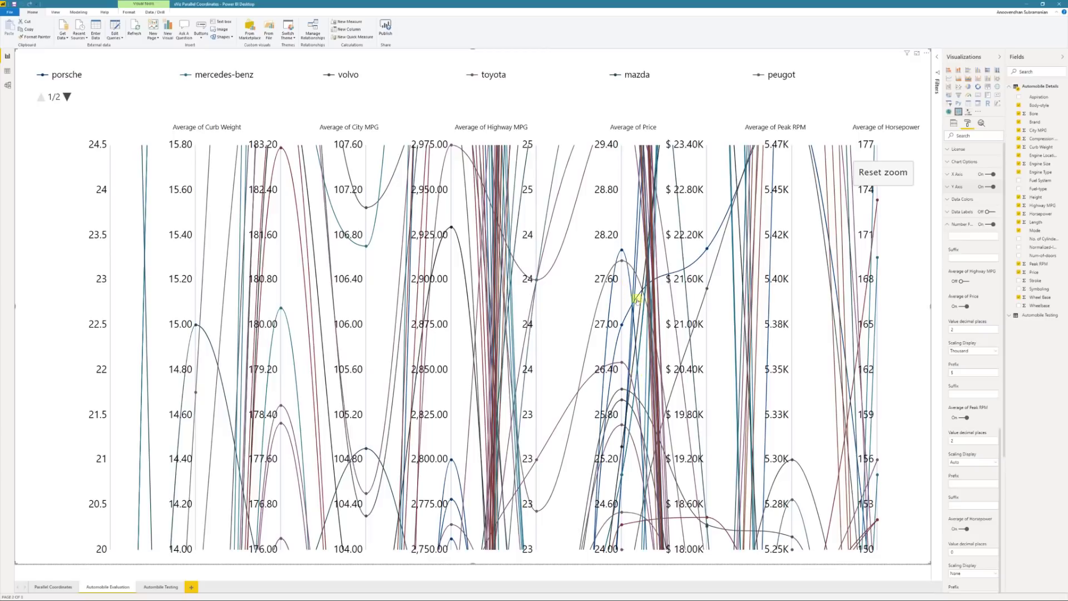
left_click(872, 174)
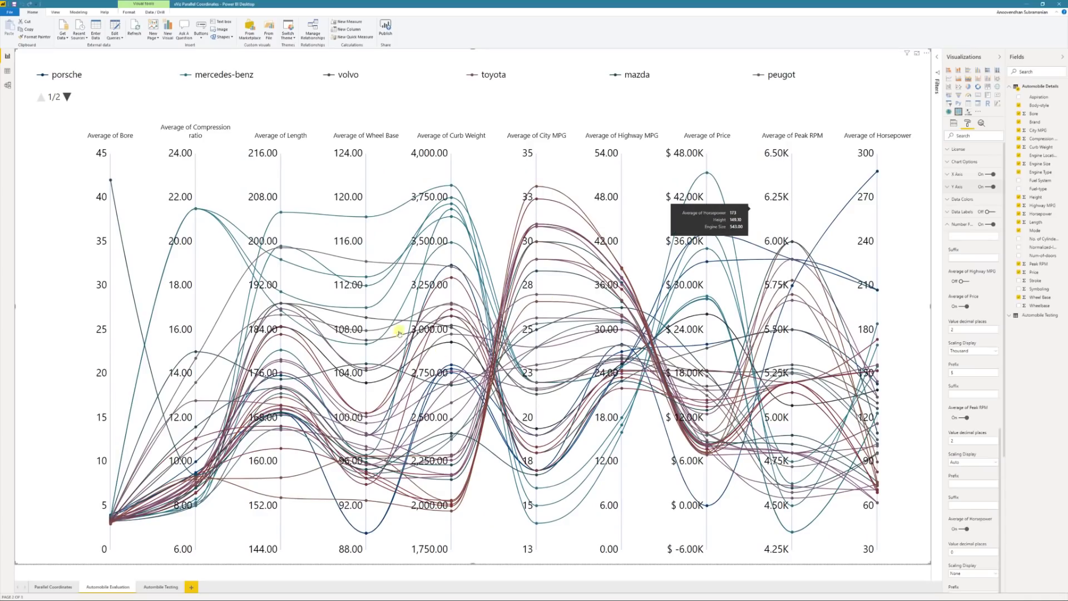
left_click(451, 383)
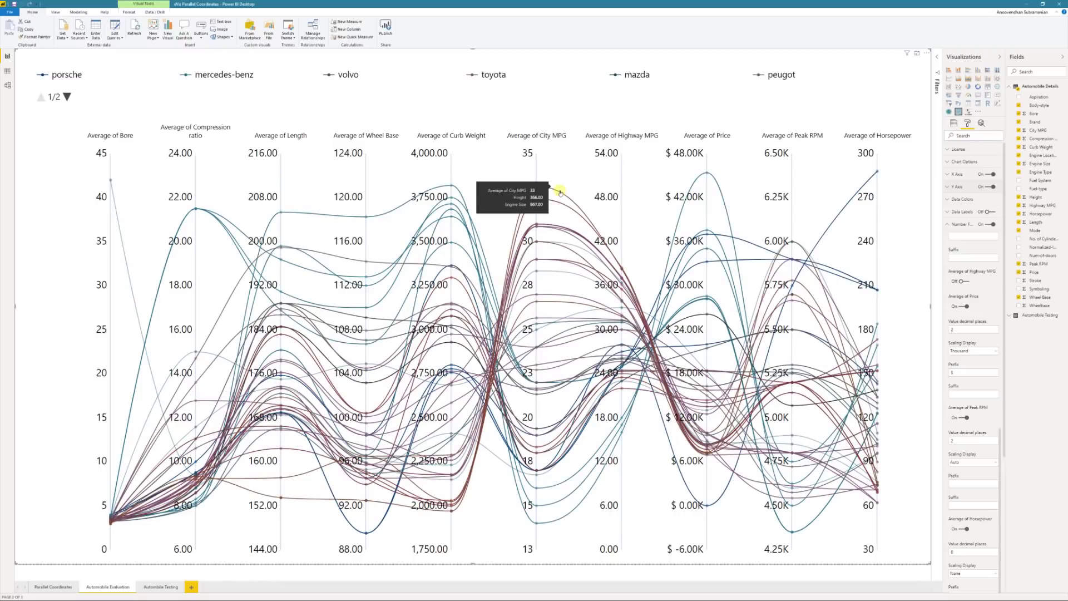
left_click(560, 192)
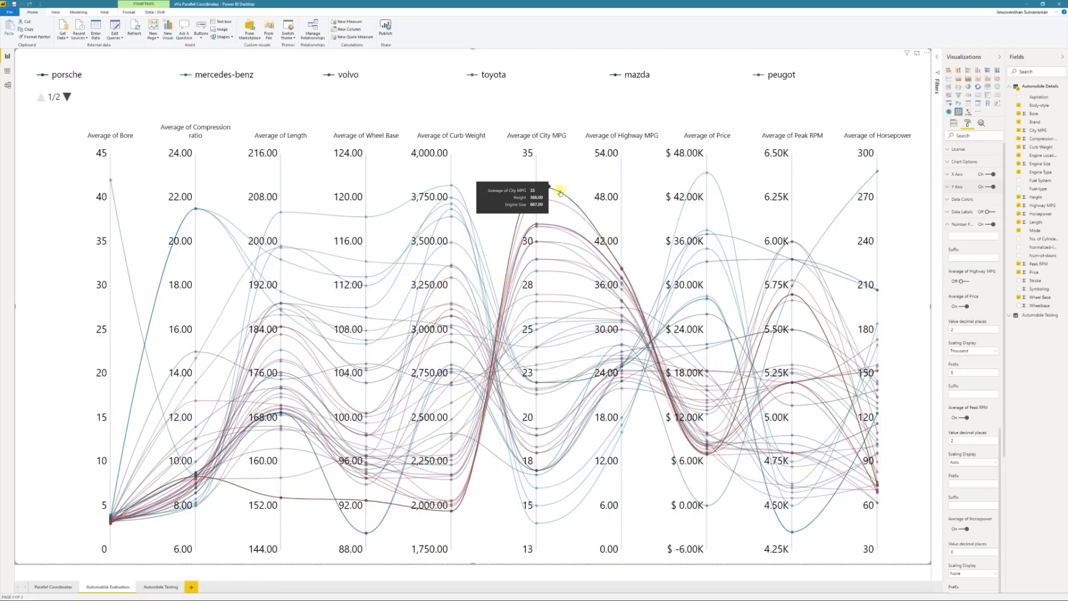
left_click(574, 220)
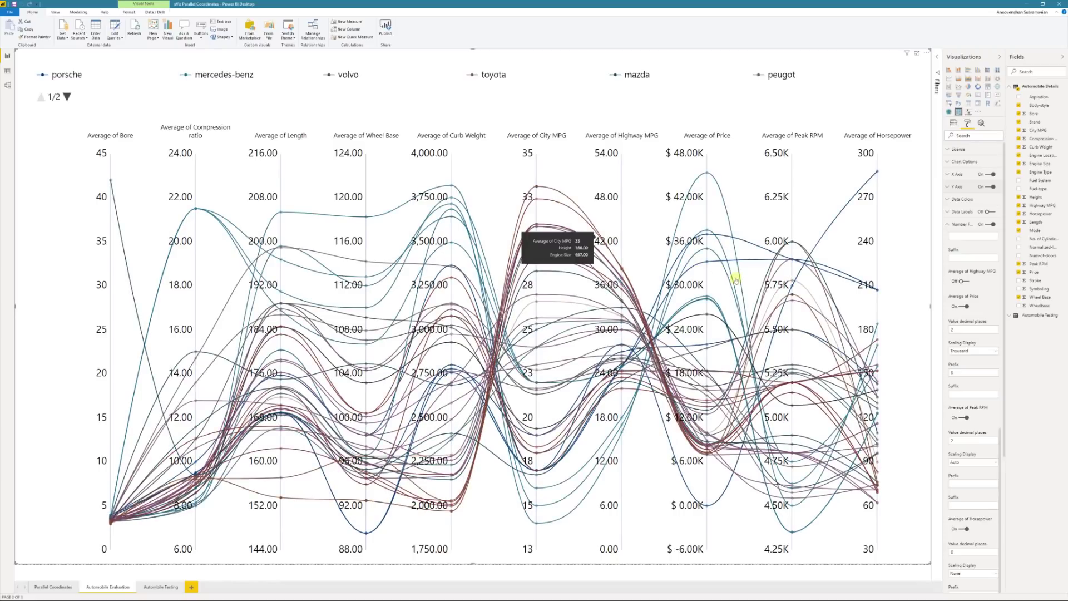
Turn off the Y axis labels and turn on data labels for the parallel coordinates chart.
left_click(957, 186)
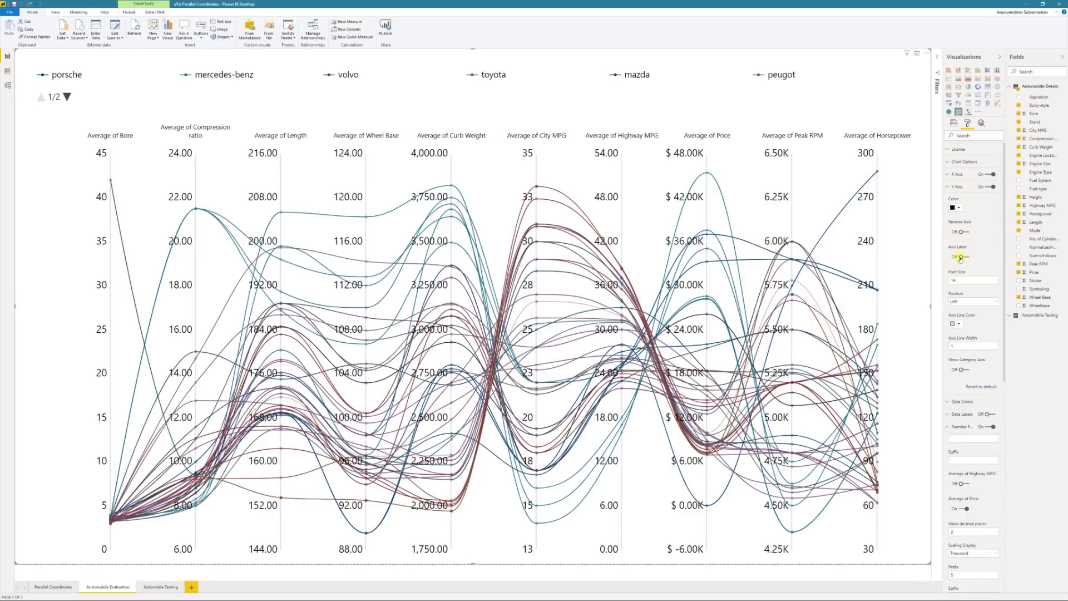
left_click(960, 257)
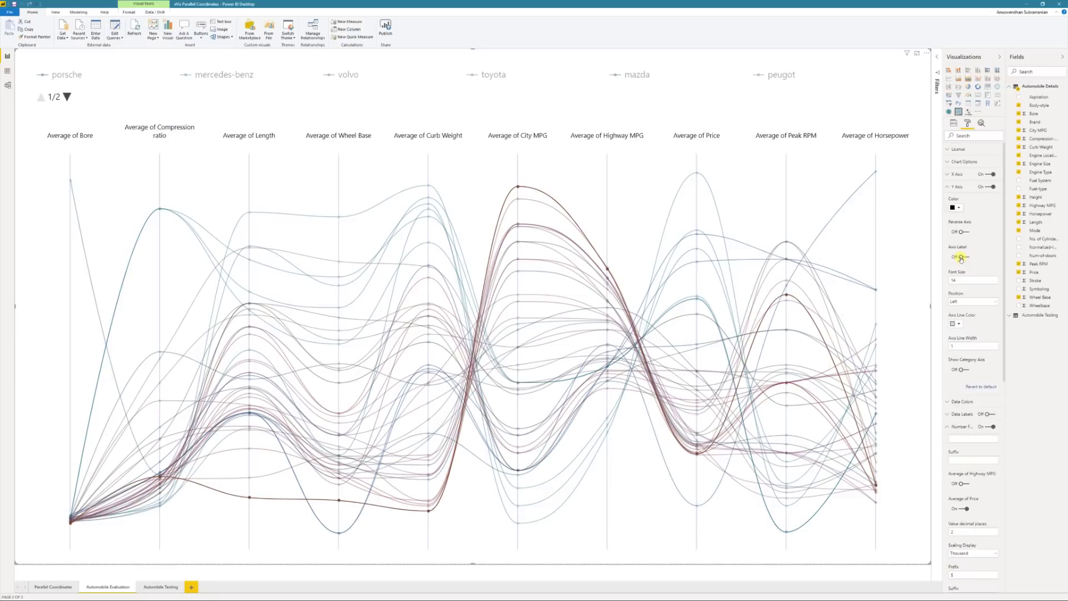
left_click(953, 192)
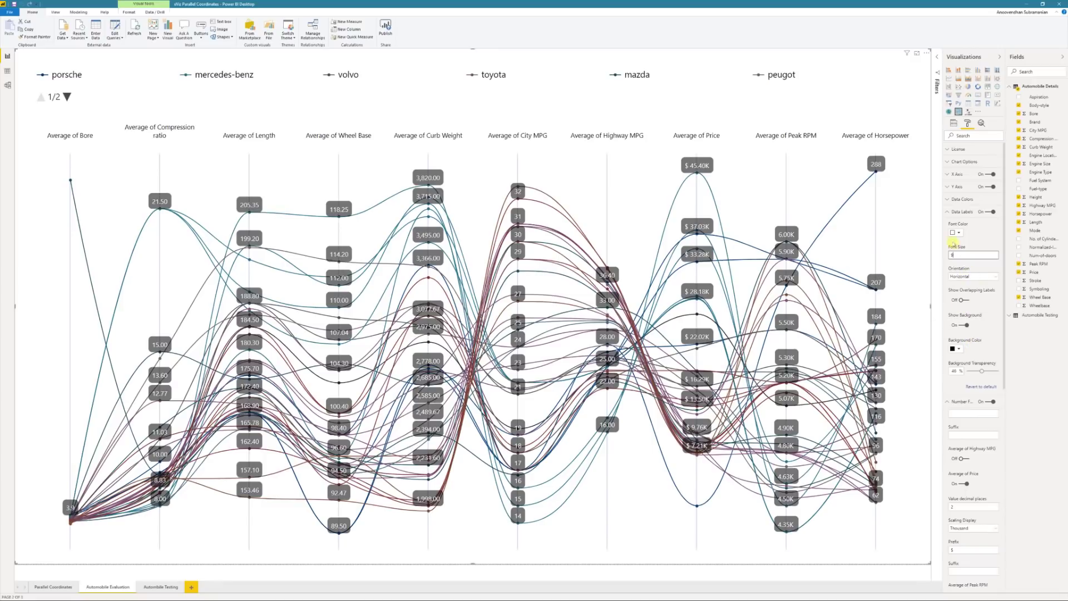
left_click(951, 215)
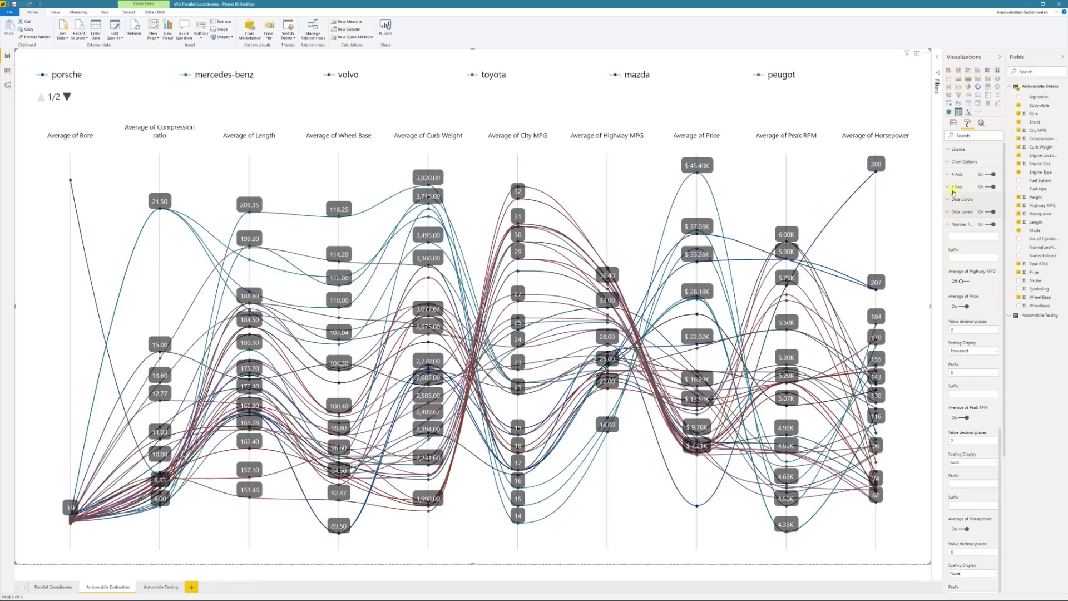
Increase the parallel coordinates chart's Series Line Width by 2.
left_click(959, 162)
left_click(968, 202)
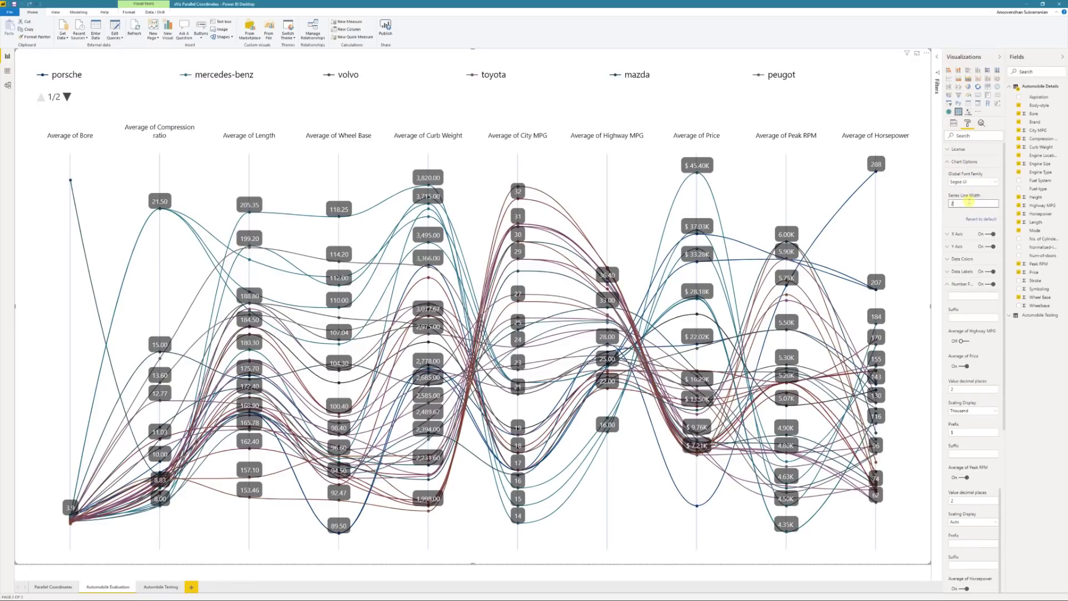
key("Up")
key("Up")
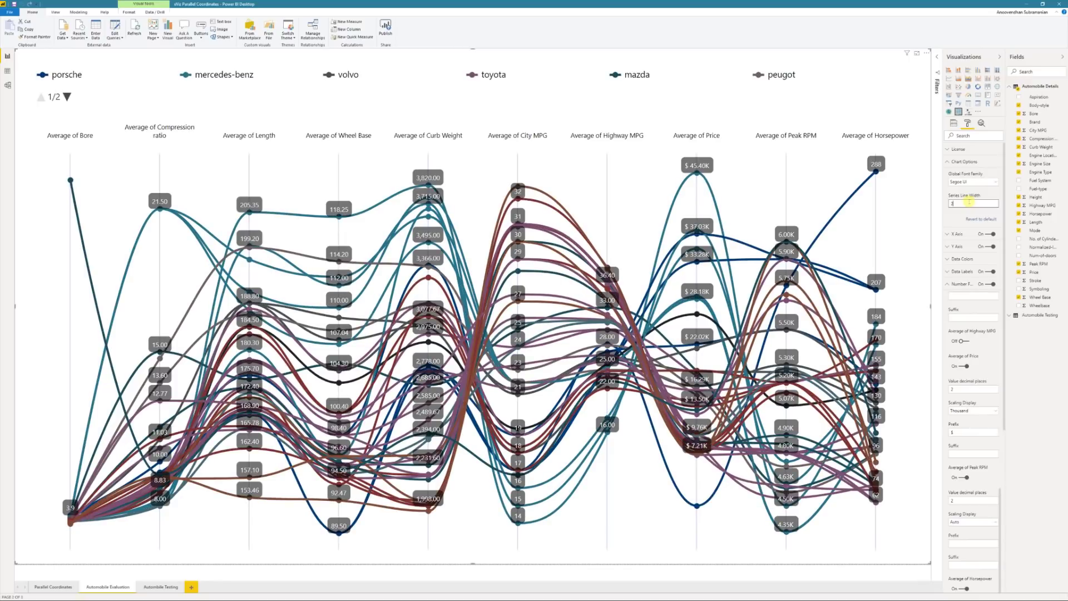
Decrease the parallel coordinates chart's Series Line Width by 2, and open the chart's menu on the published Automobile Evaluation page.
key("Down")
key("Down")
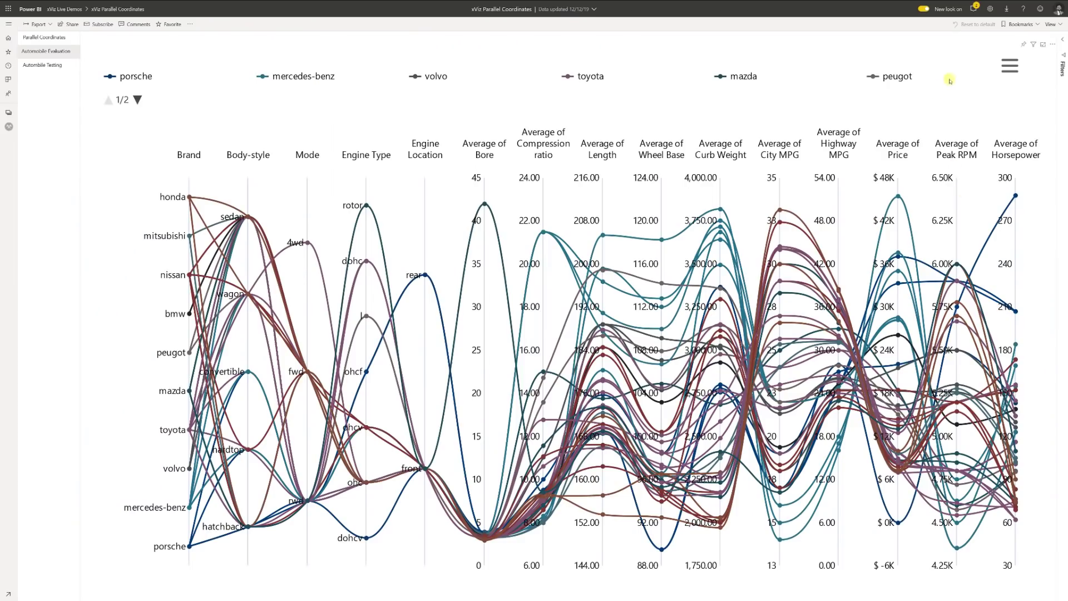
left_click(1005, 73)
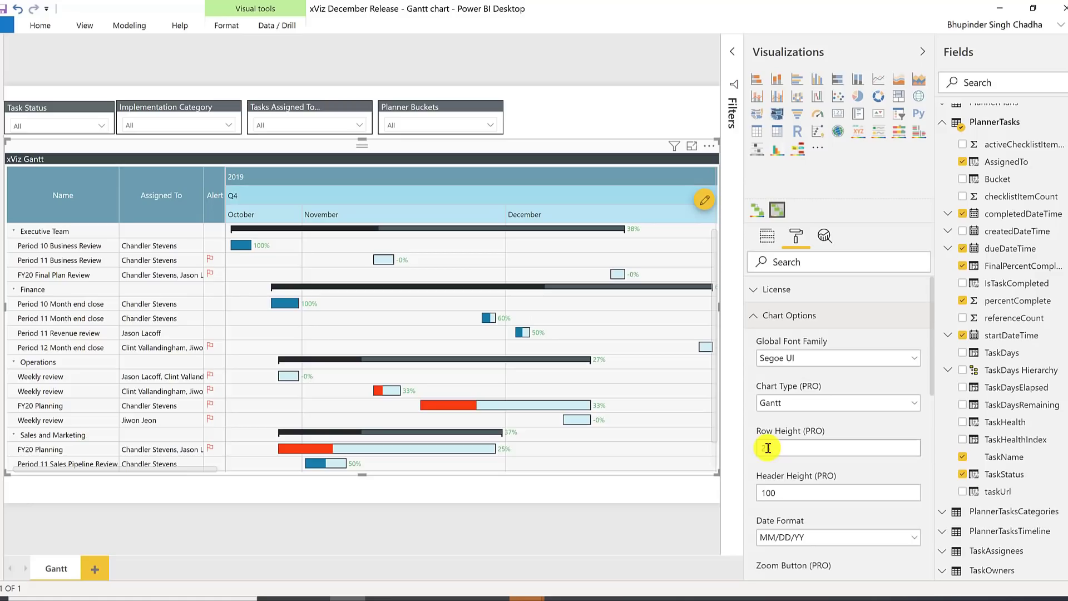
Keep Gantt as the xViz Gantt visual's Chart Type and turn on its Zoom Button option.
left_click(817, 403)
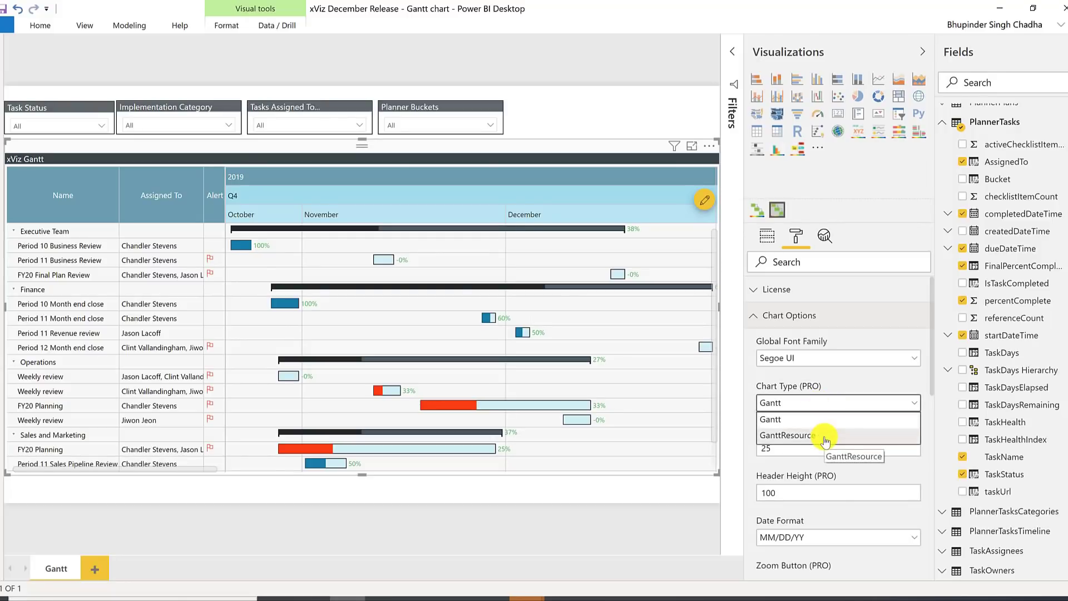
left_click(824, 424)
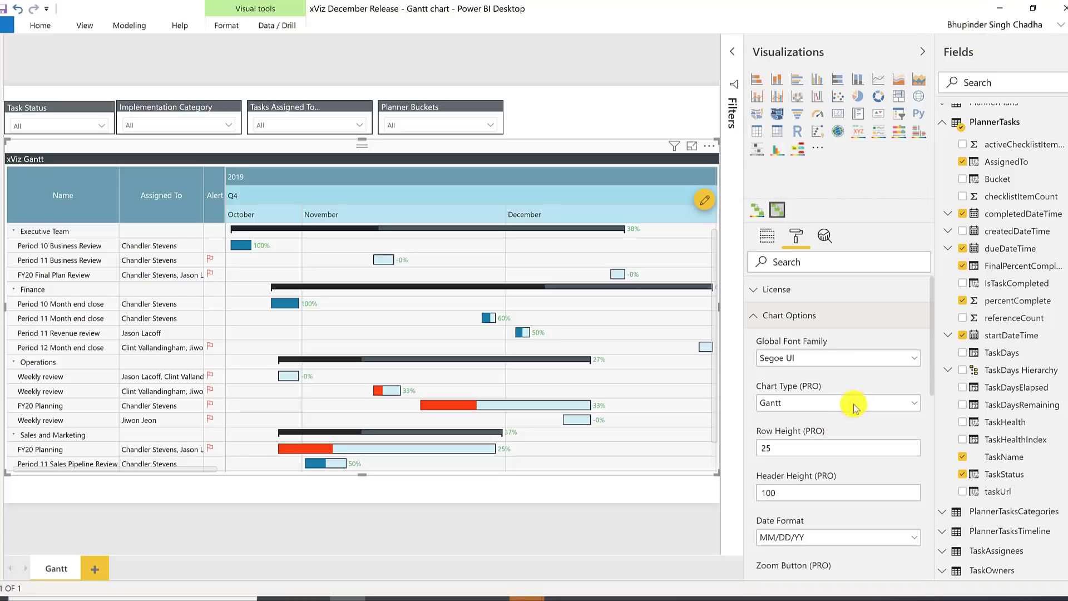
left_click_drag(933, 359, 937, 421)
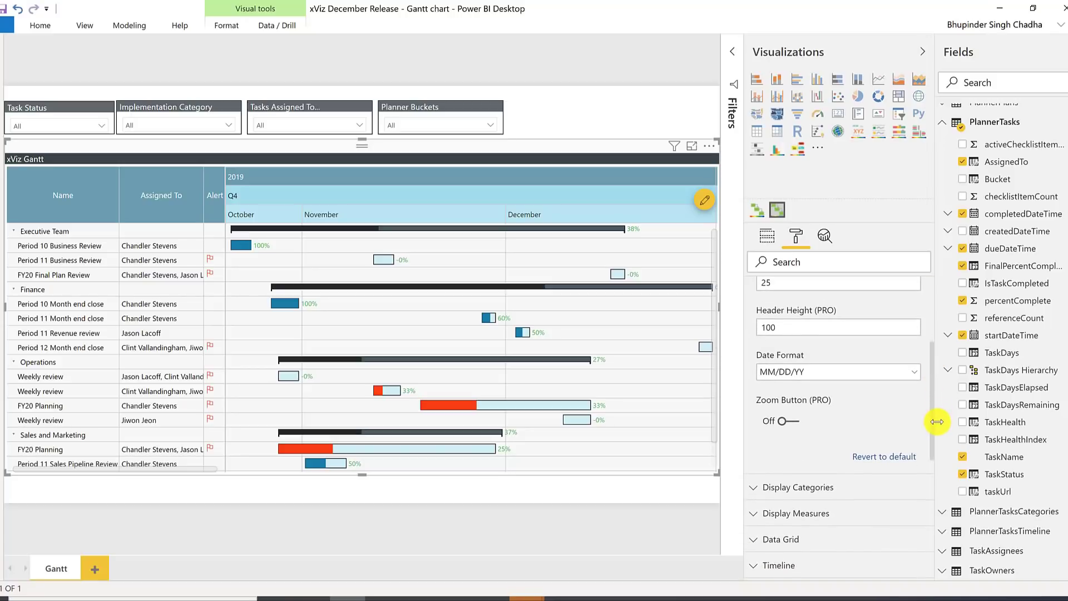
left_click(786, 423)
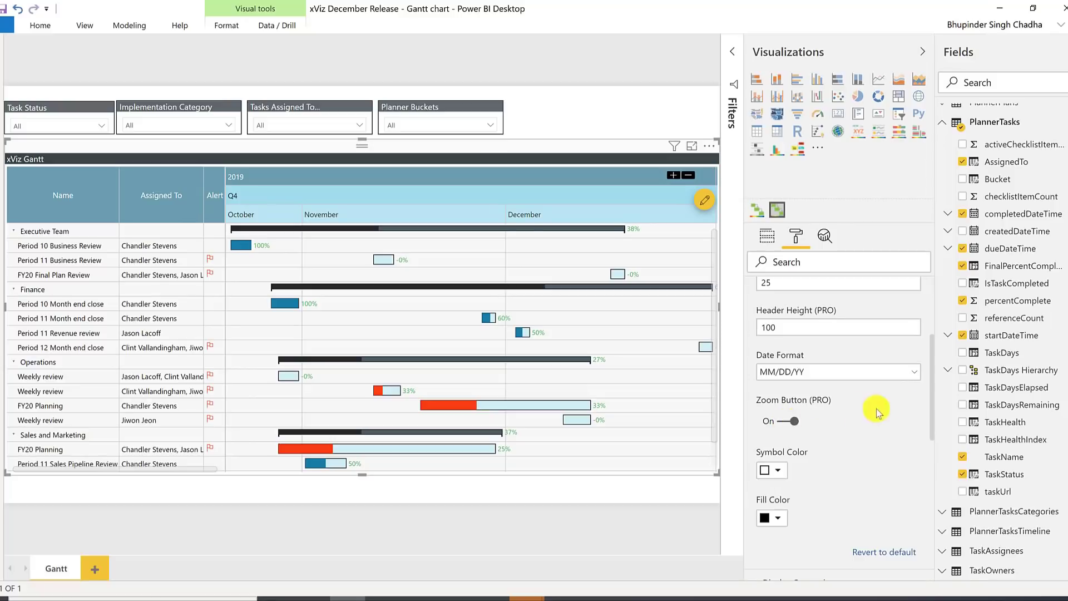
Zoom the Gantt timeline in and back out with the visual's zoom controls.
left_click_drag(932, 399, 932, 413)
left_click(674, 175)
left_click(687, 175)
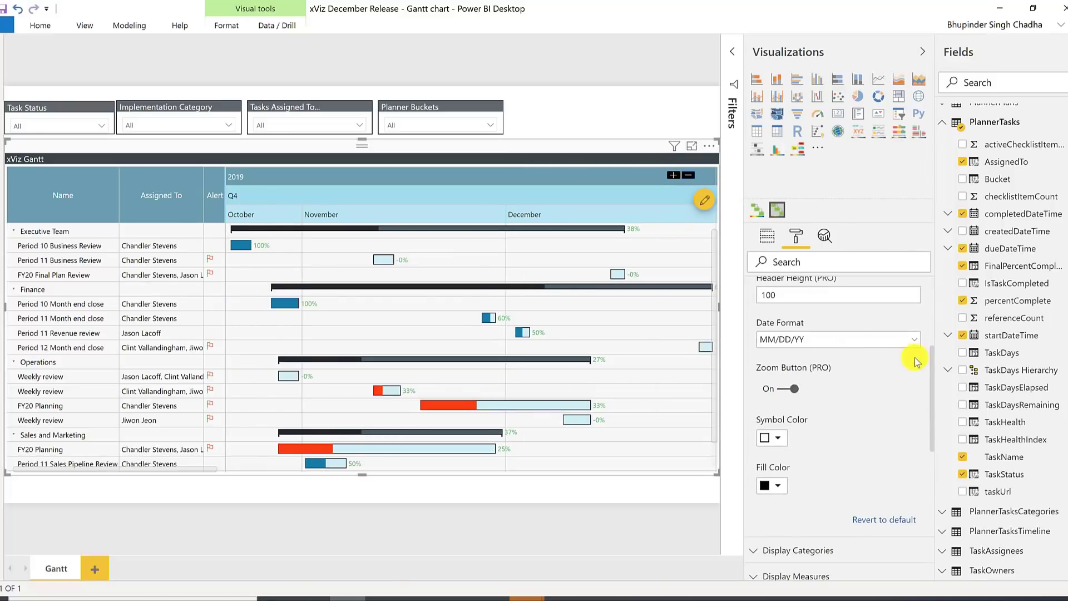
Set the Assigned To Width to 190 in the Gantt chart's Display Categories options.
scroll(913, 361, "down", 5)
left_click(866, 383)
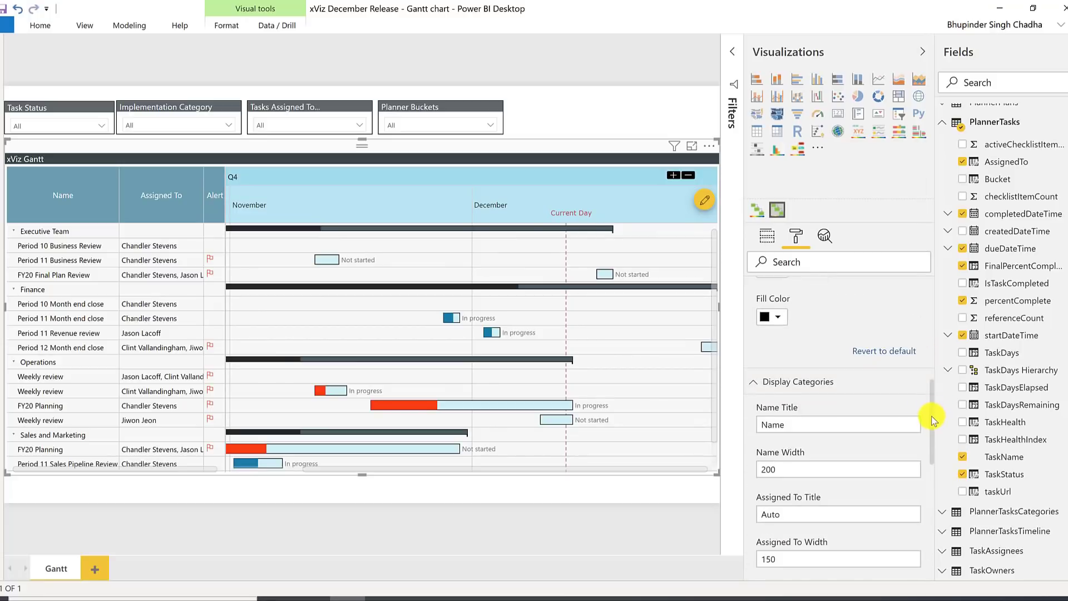
scroll(933, 420, "down", 1)
left_click(778, 491)
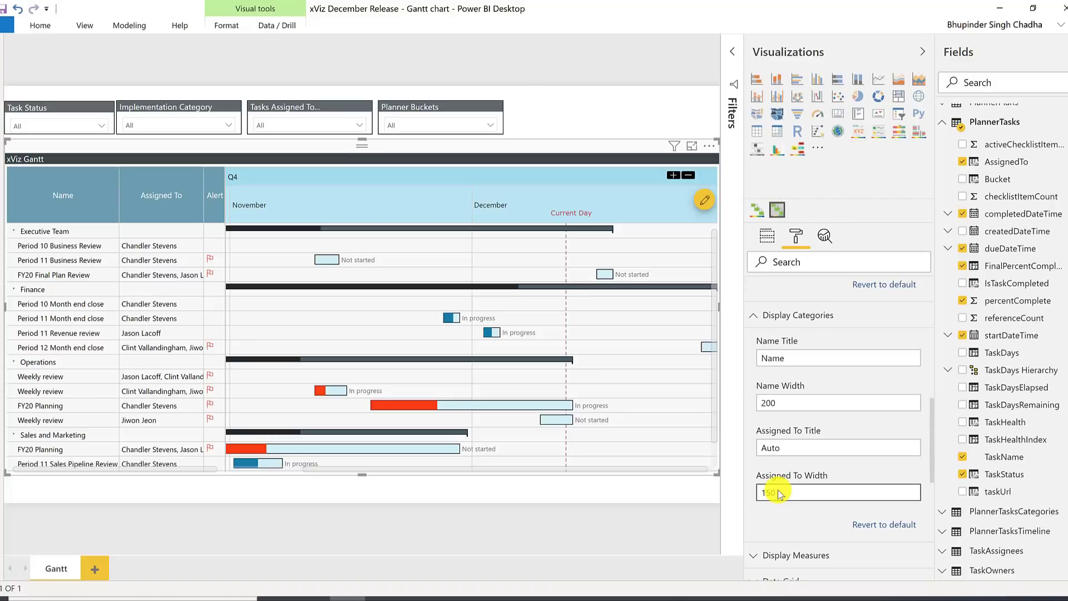
type("9")
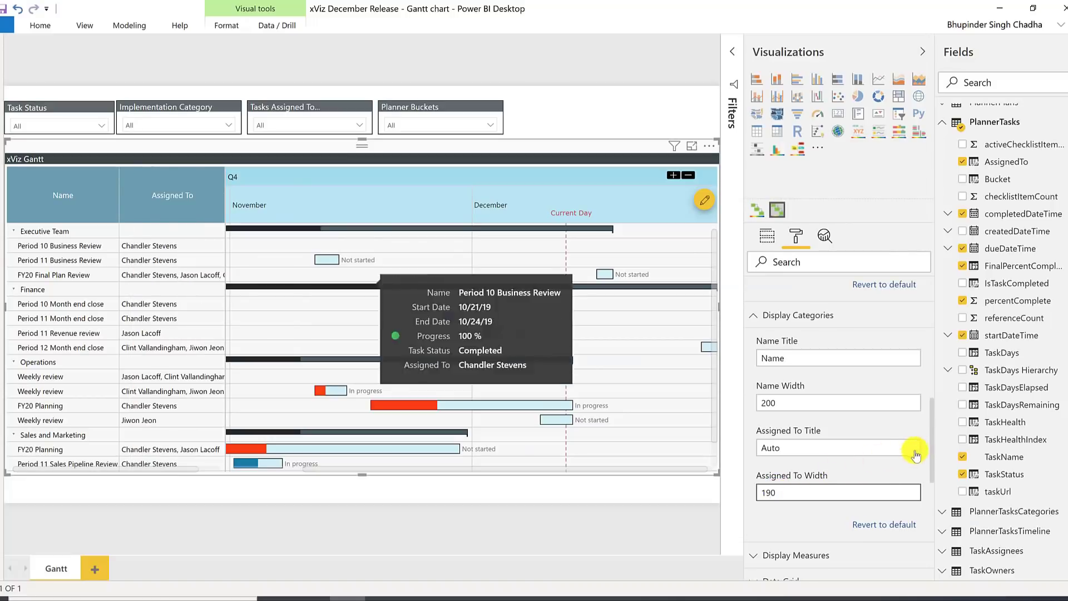
Turn on Collapse All Nodes in the Data Grid options, try an Expand Till Level of 0, and turn the option off again.
scroll(933, 474, "down", 1)
scroll(933, 475, "down", 2)
left_click(754, 351)
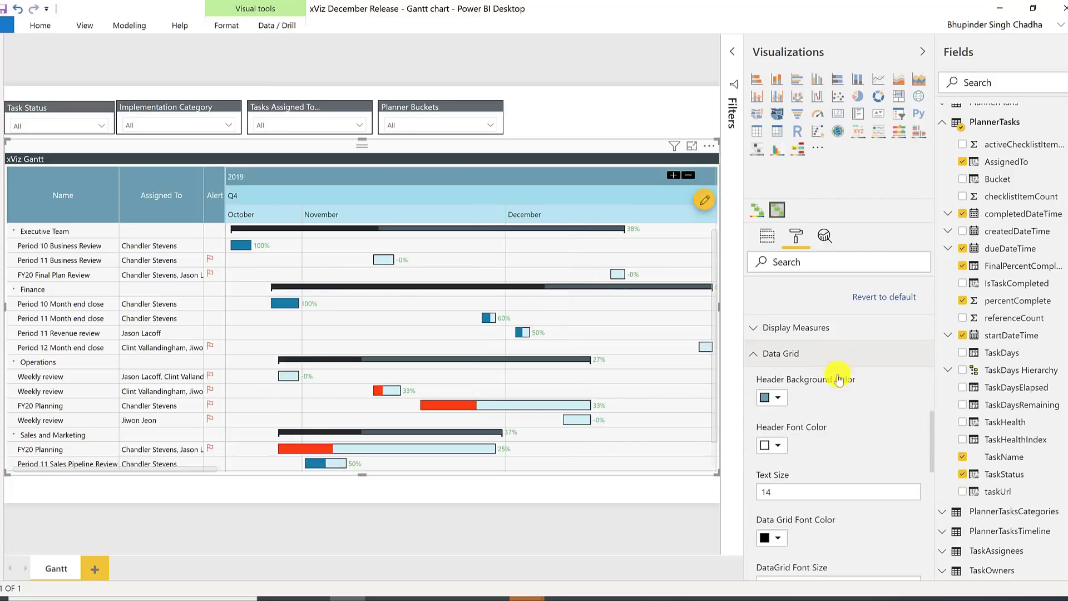
scroll(876, 417, "down", 1)
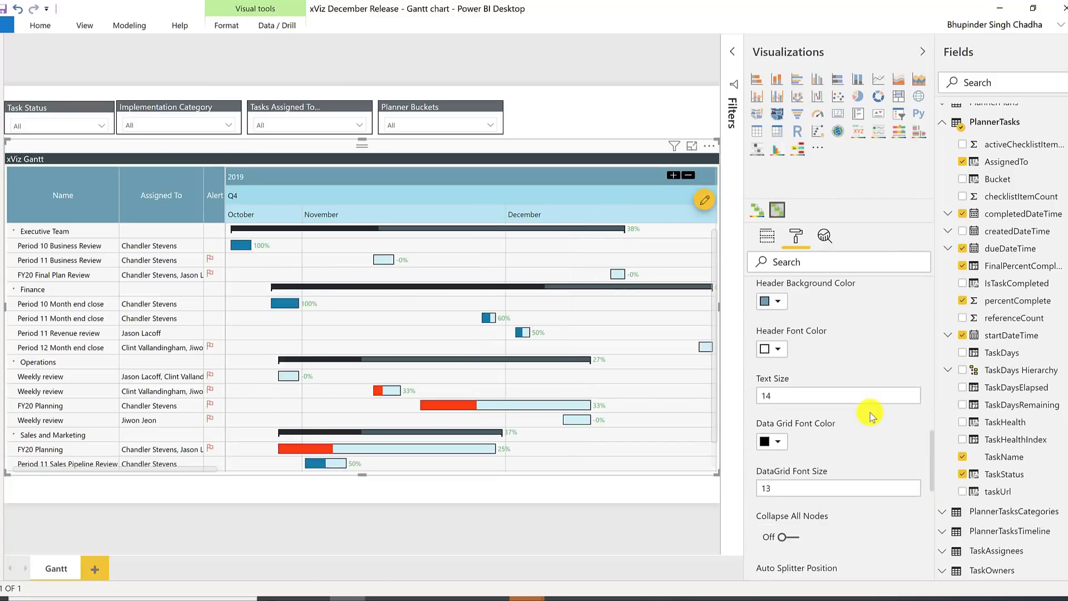
scroll(871, 416, "down", 2)
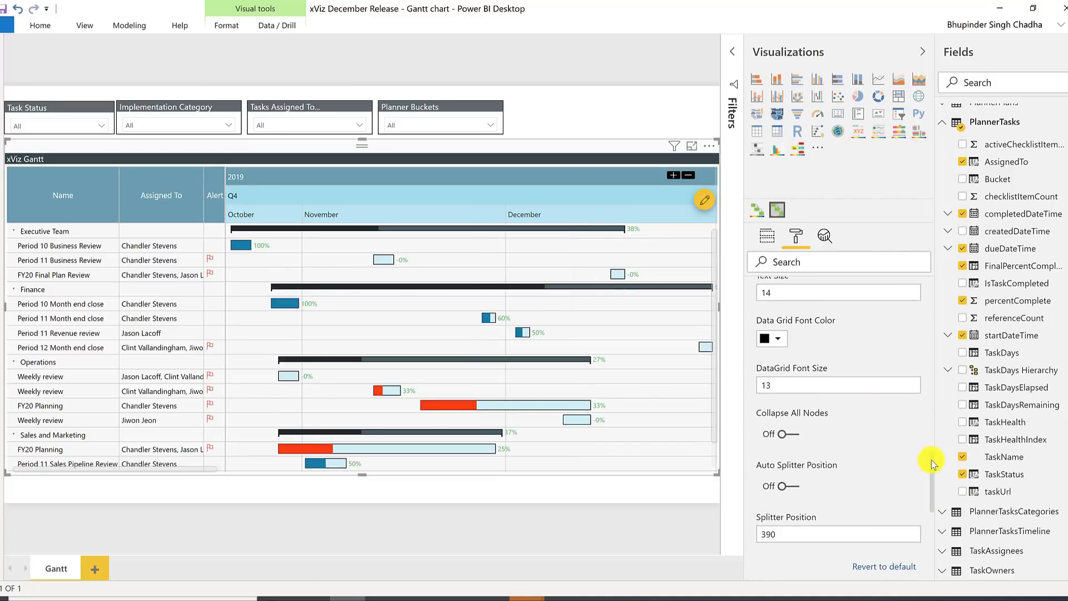
left_click(783, 434)
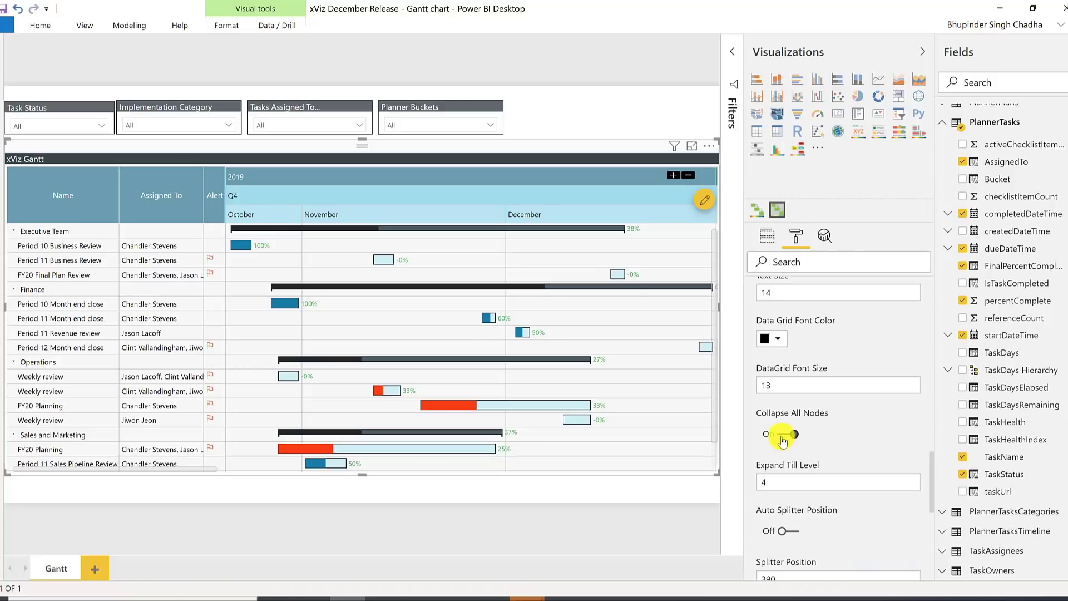
left_click(788, 478)
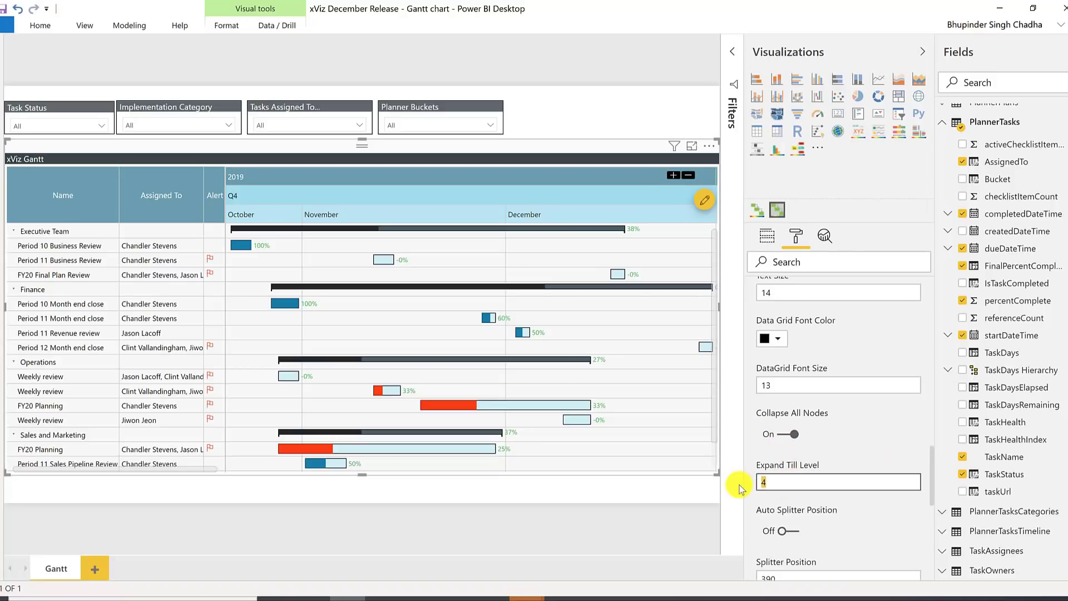
type("0")
left_click(783, 434)
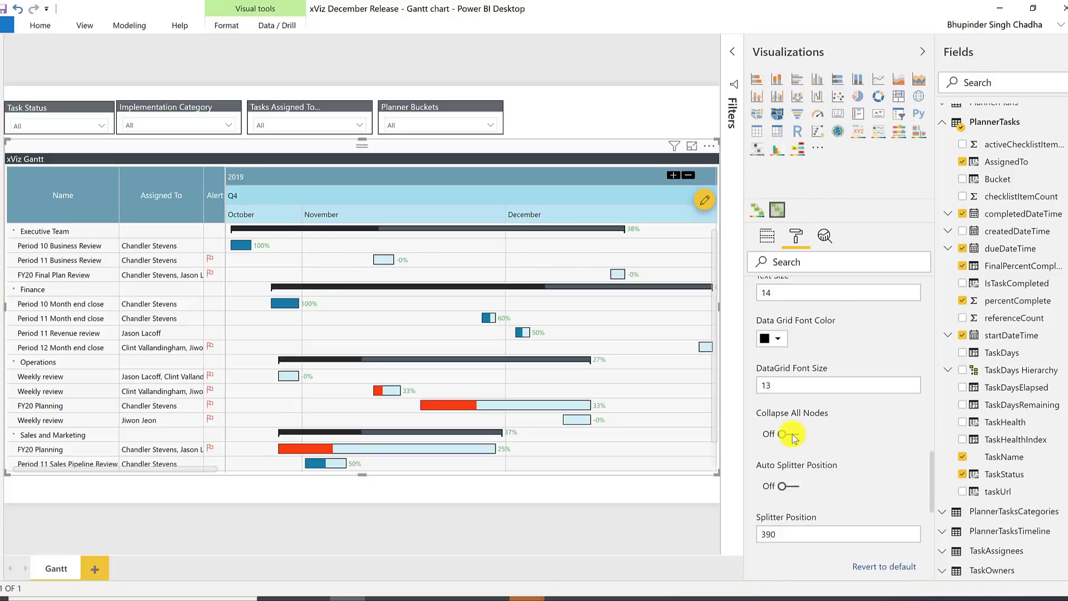
Set the timeline's Top Level Header Height to 40 and disable the top level in the timeline.
scroll(790, 422, "down", 3)
left_click(809, 396)
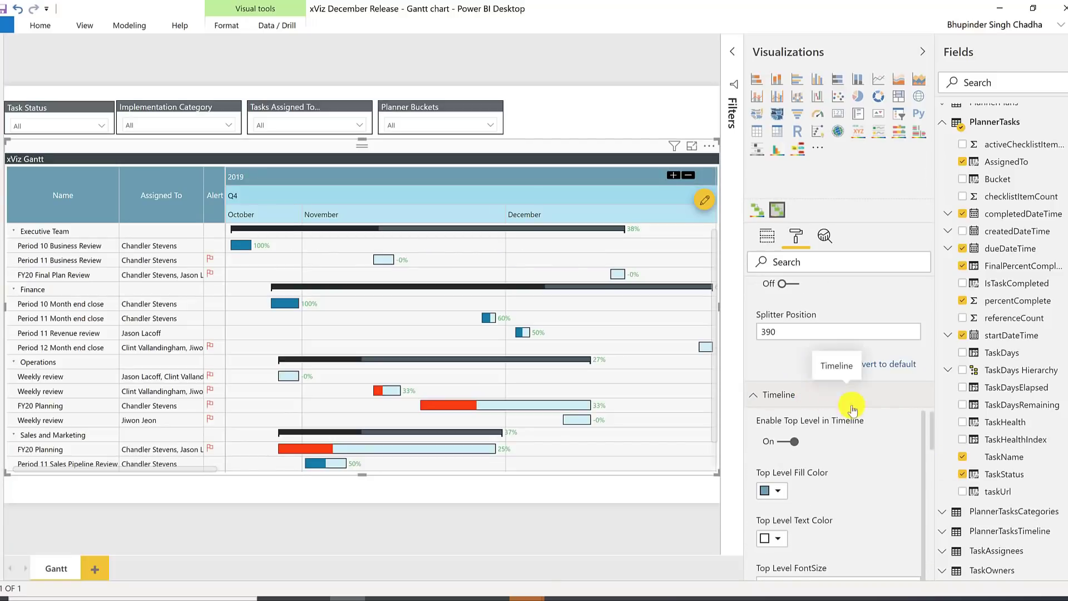
left_click_drag(932, 431, 937, 451)
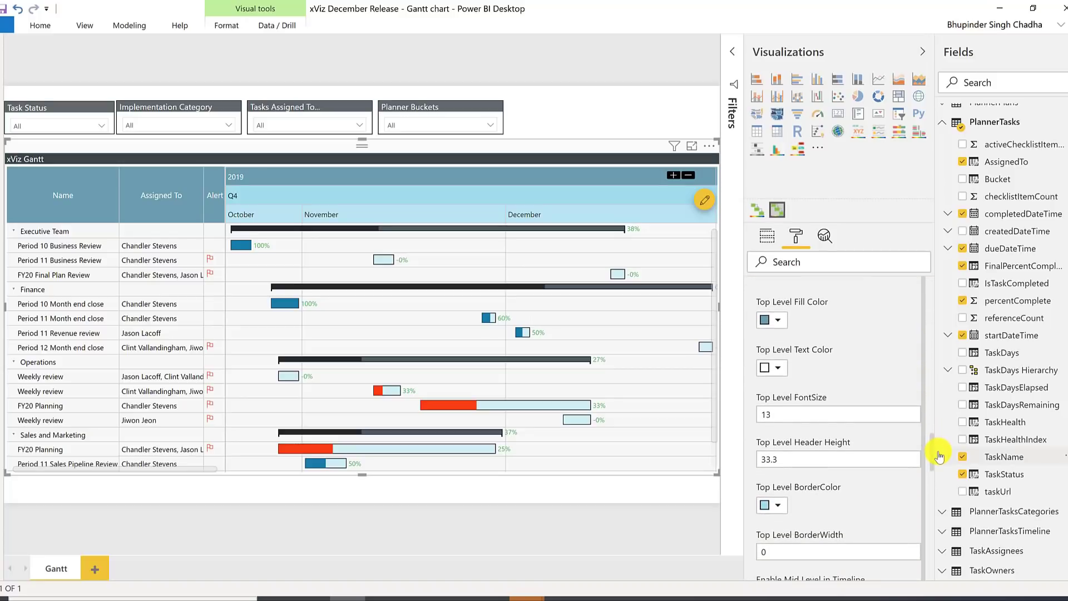
left_click(838, 455)
key("BackSpace")
key("BackSpace")
type("40")
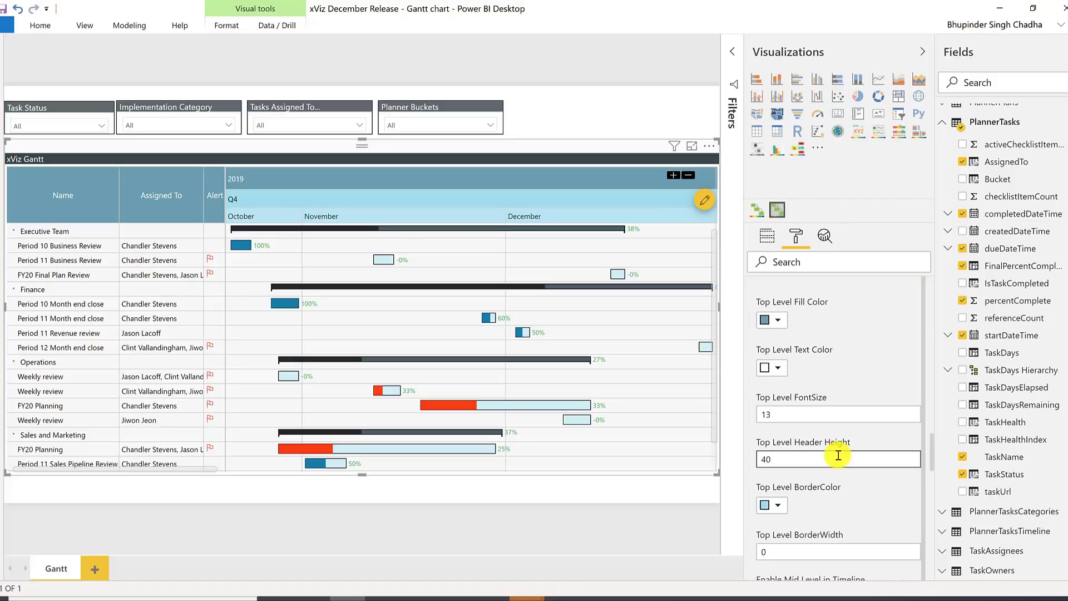
scroll(928, 489, "up", 2)
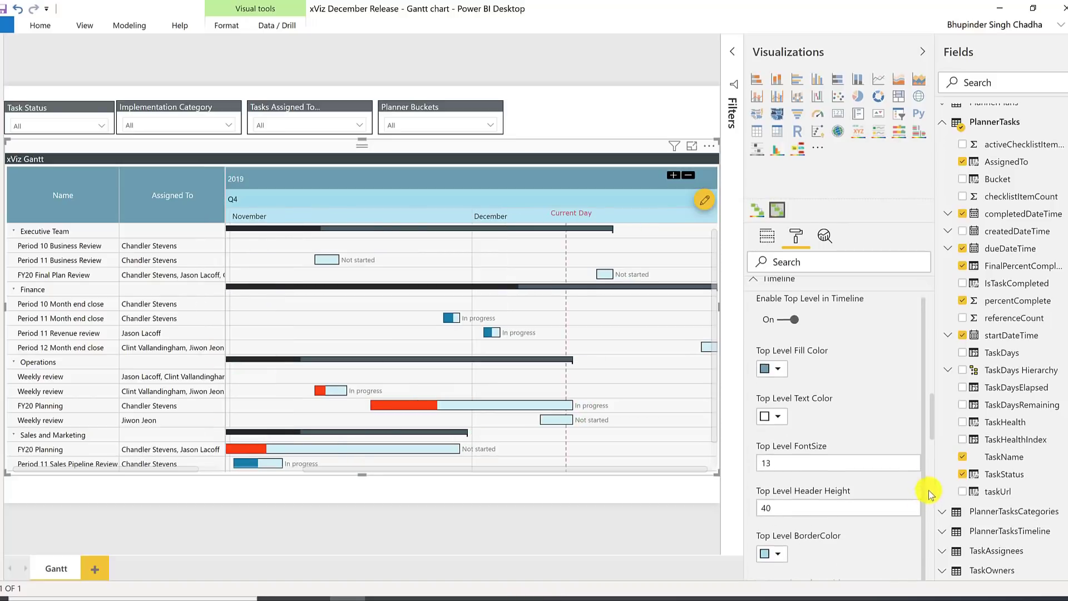
left_click(790, 326)
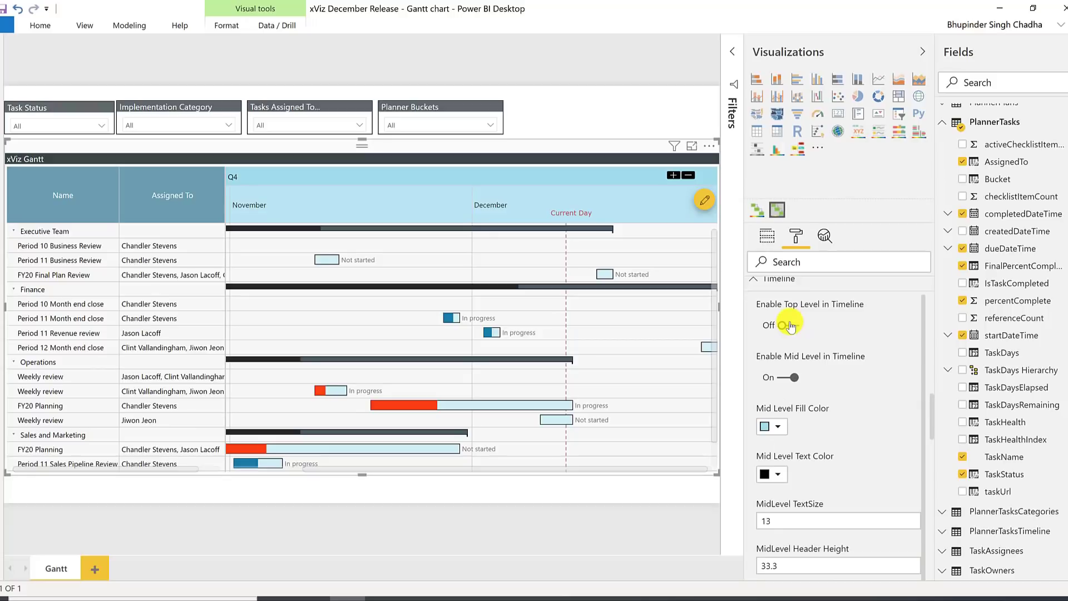
Enable the timeline's Zoom Range option and set its Zoom Range to 2 with month as the unit.
scroll(902, 448, "down", 8)
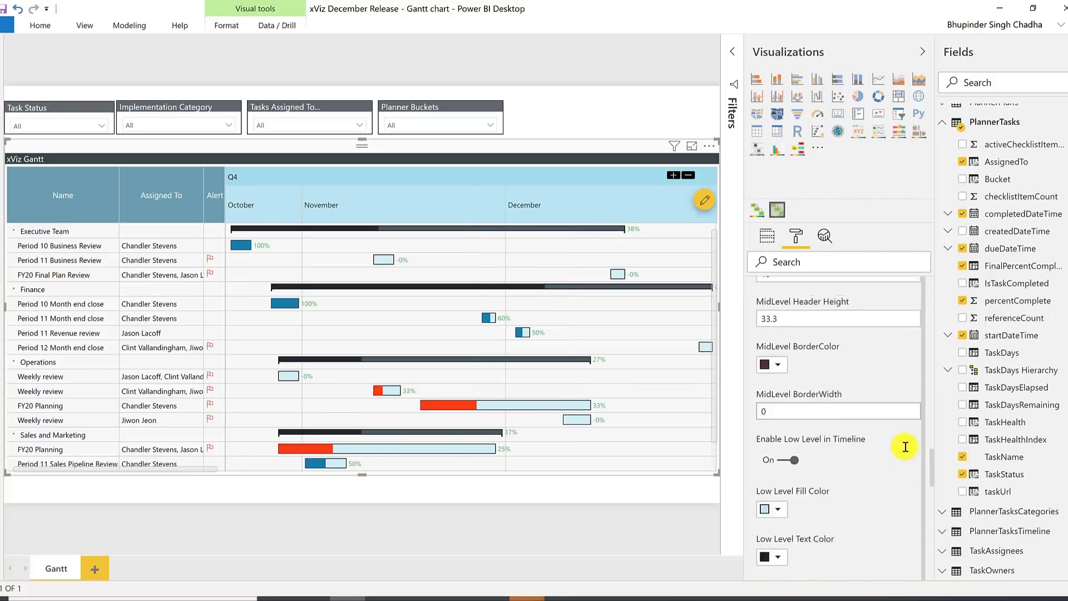
scroll(906, 447, "down", 3)
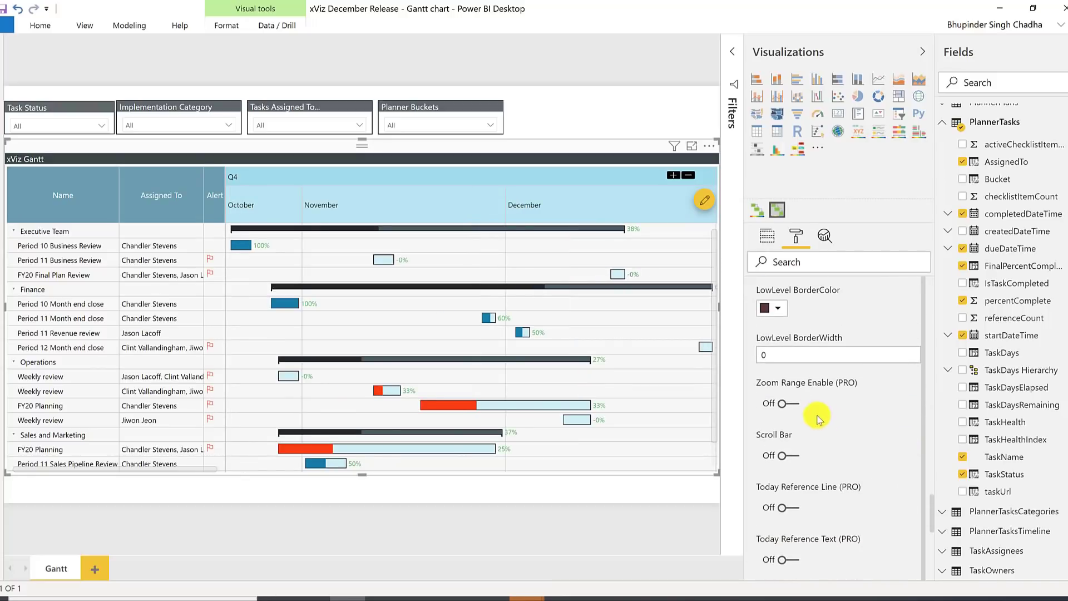
left_click(785, 408)
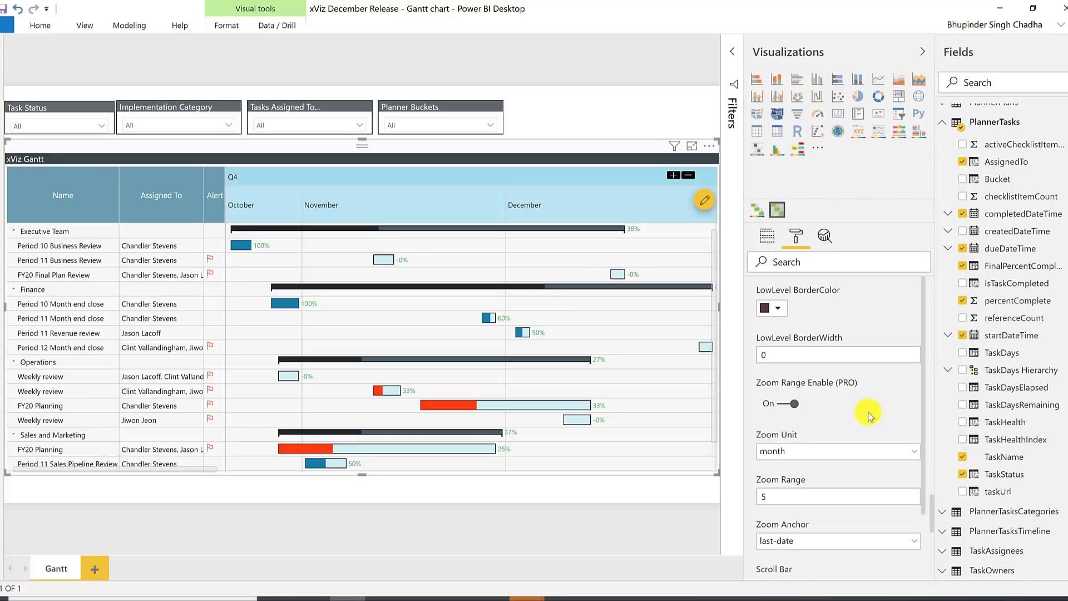
scroll(918, 409, "down", 1)
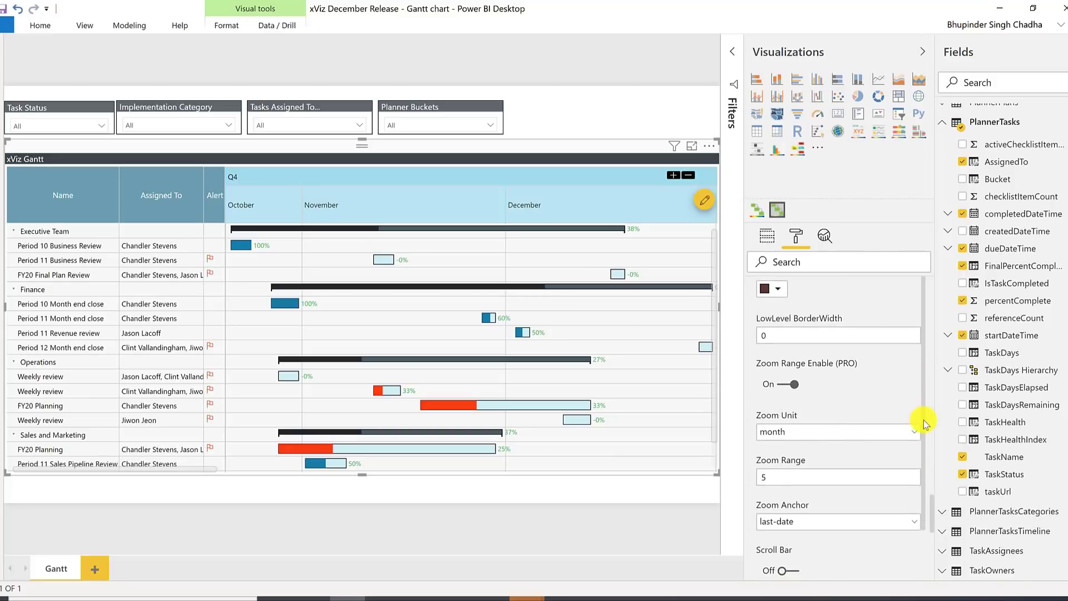
left_click(818, 473)
key("BackSpace")
type("2")
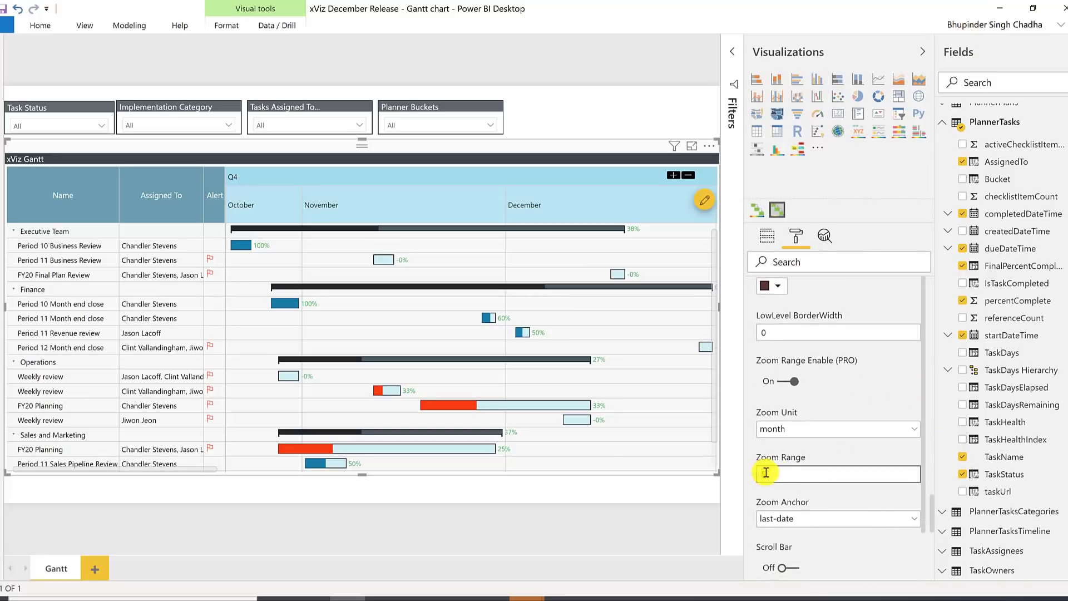
key("Return")
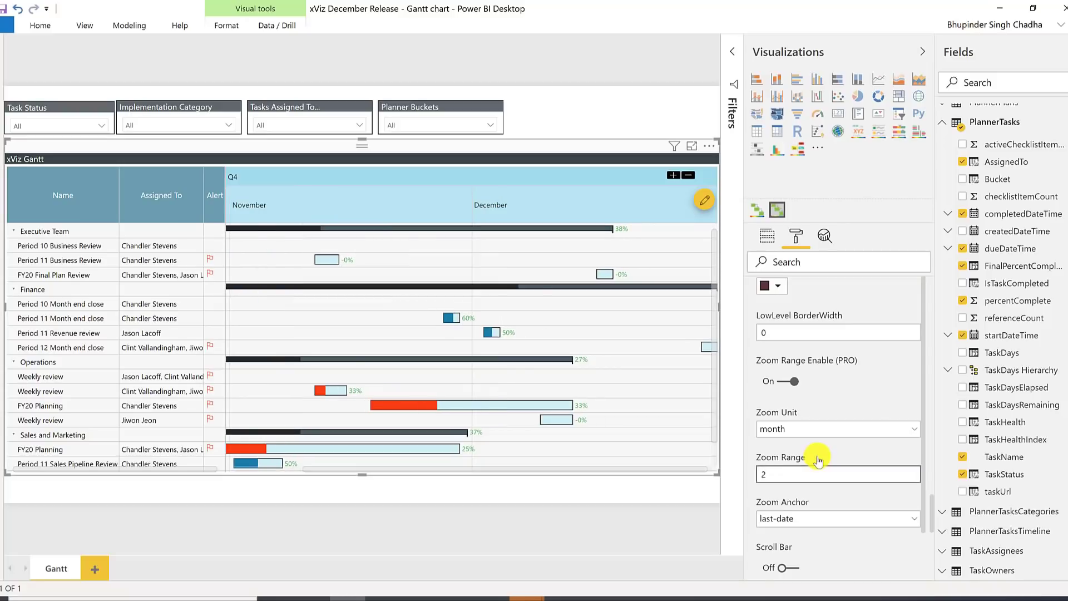
Turn on the Today Reference Line and the Today Reference Text for the Gantt timeline.
scroll(925, 432, "down", 1)
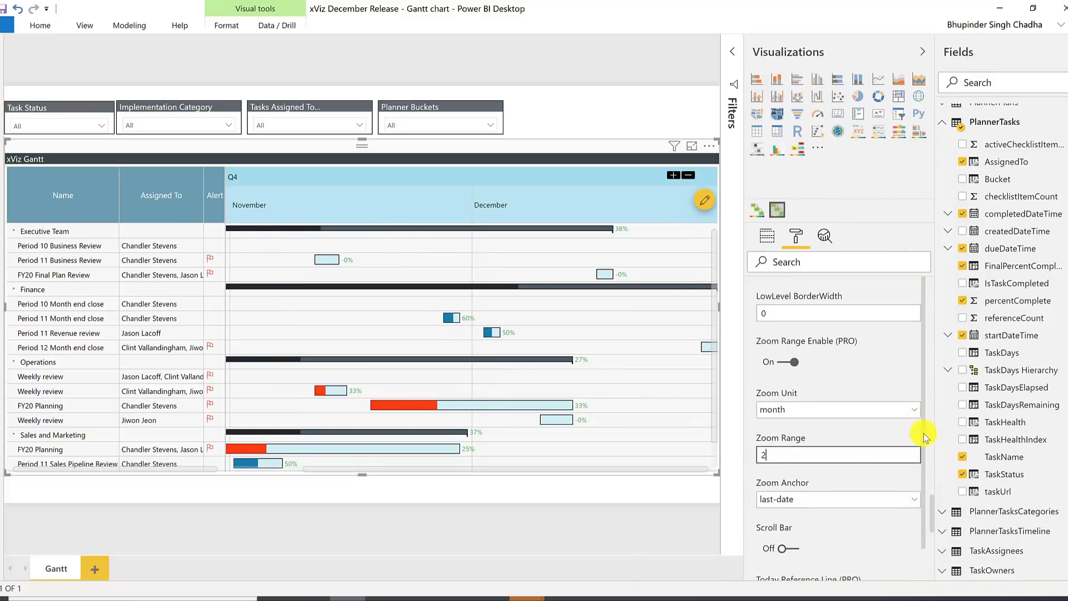
scroll(925, 440, "down", 5)
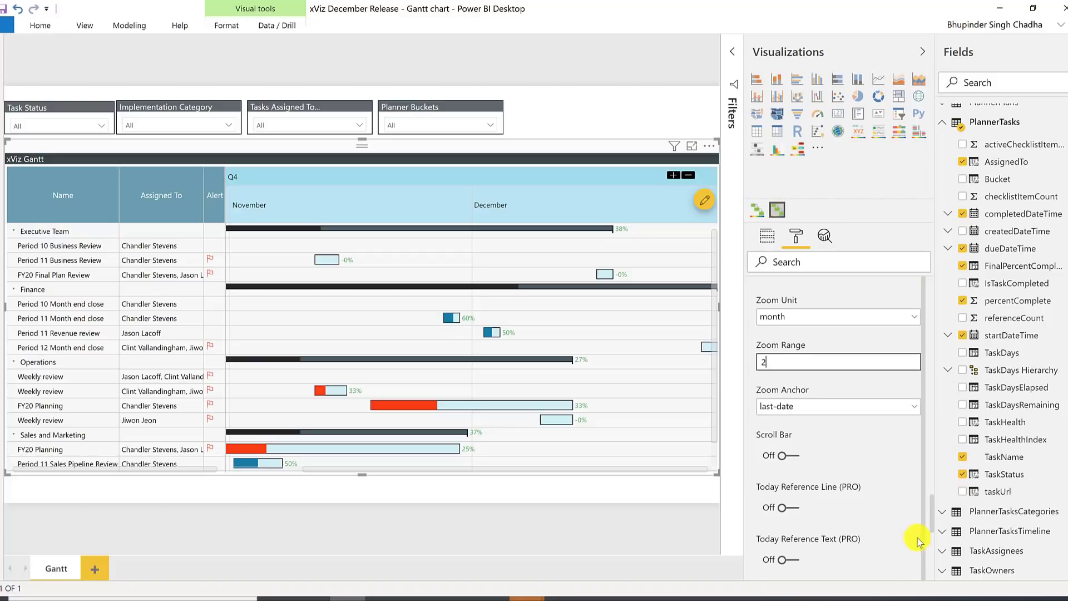
scroll(880, 496, "down", 5)
key("space")
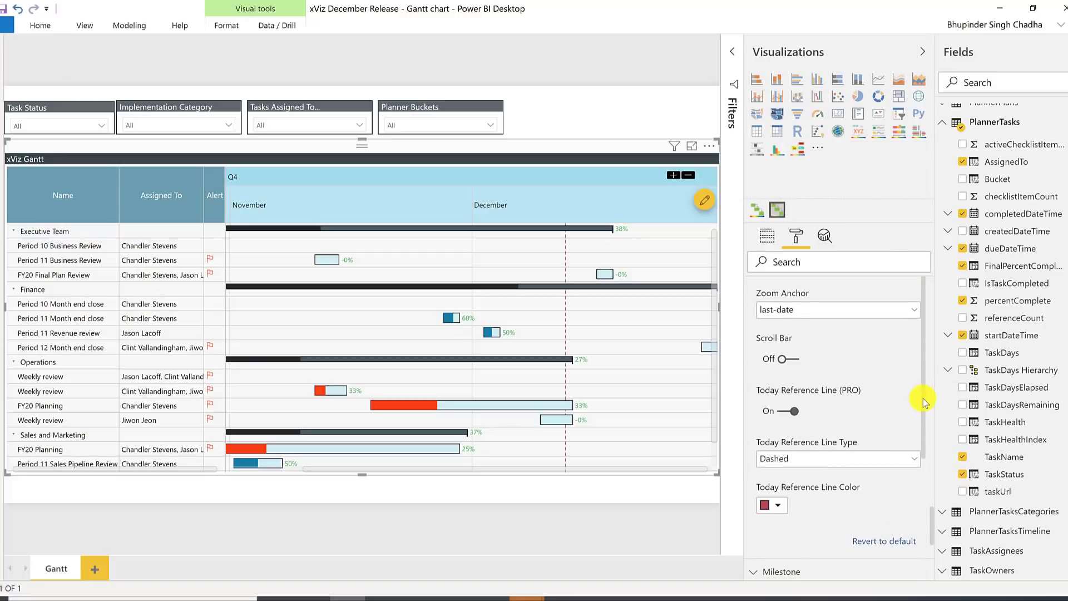
scroll(917, 417, "down", 5)
left_click(790, 463)
scroll(848, 390, "down", 3)
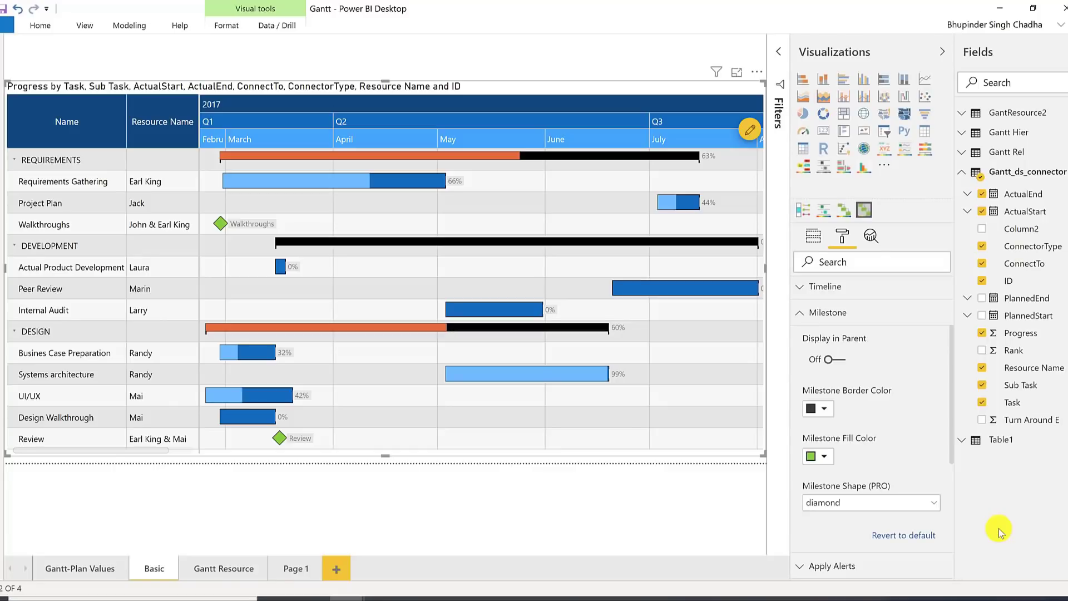
Turn on Display in Parent for milestones on the Basic page's Gantt chart, and collapse the REQUIREMENTS and DESIGN groups.
left_click(830, 360)
left_click(15, 160)
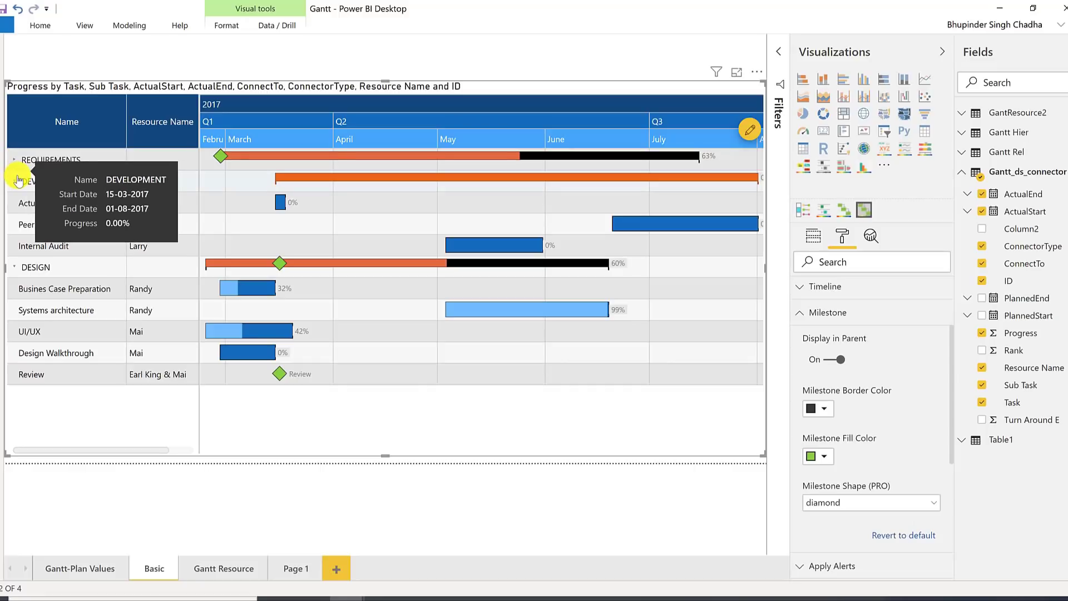
left_click(14, 267)
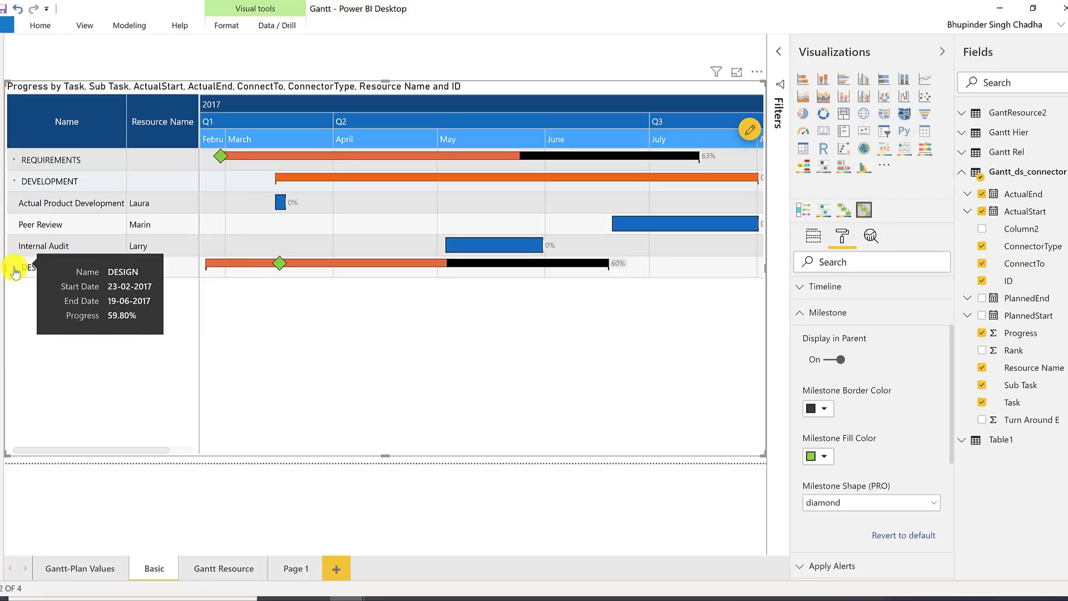
Change the Gantt chart's Milestone Shape to cross.
scroll(879, 404, "down", 2)
left_click(898, 405)
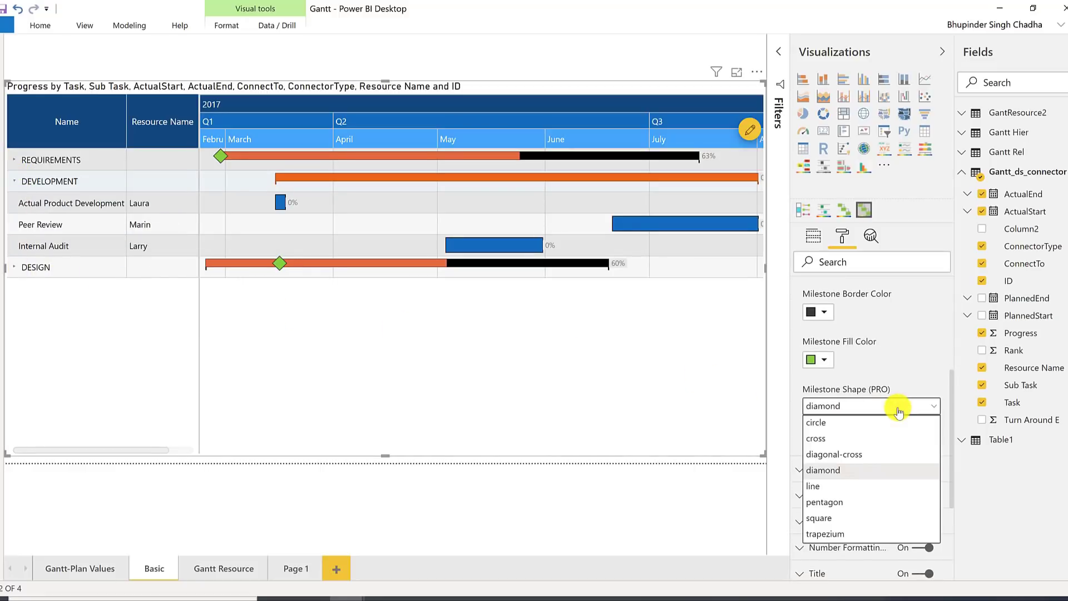
left_click(876, 439)
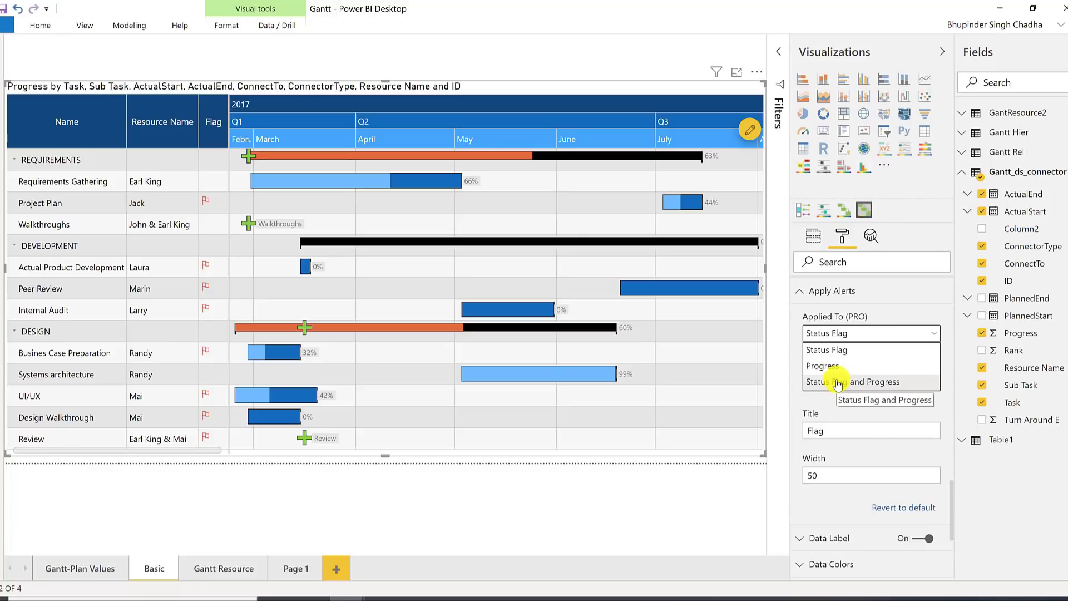
Open Rule 1 in the Gantt chart's Progress conditional formatting and review its Based On choices, keeping Progress.
left_click(837, 382)
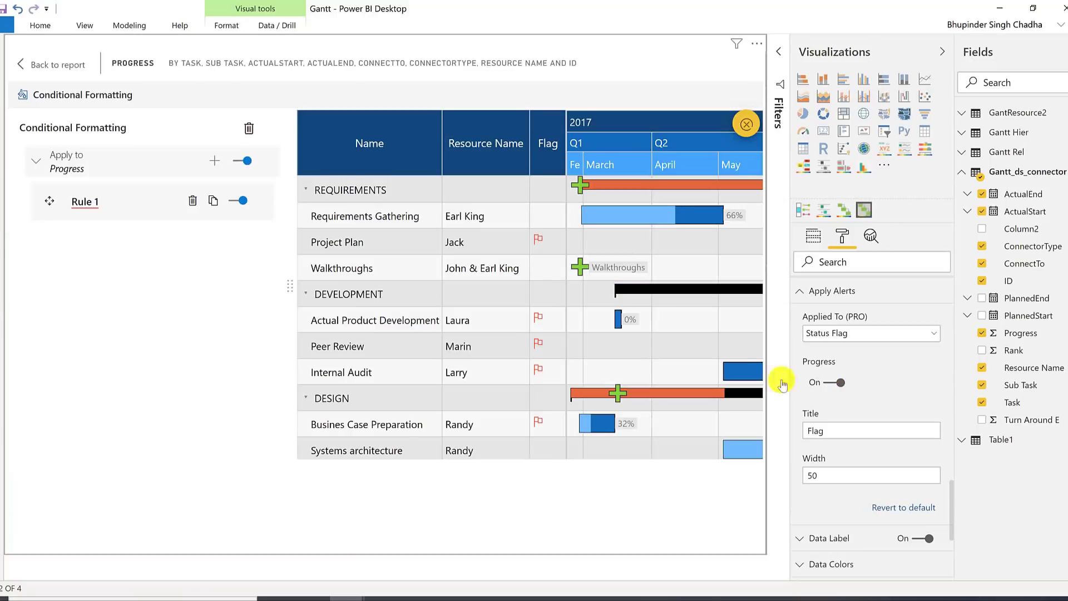
left_click(86, 202)
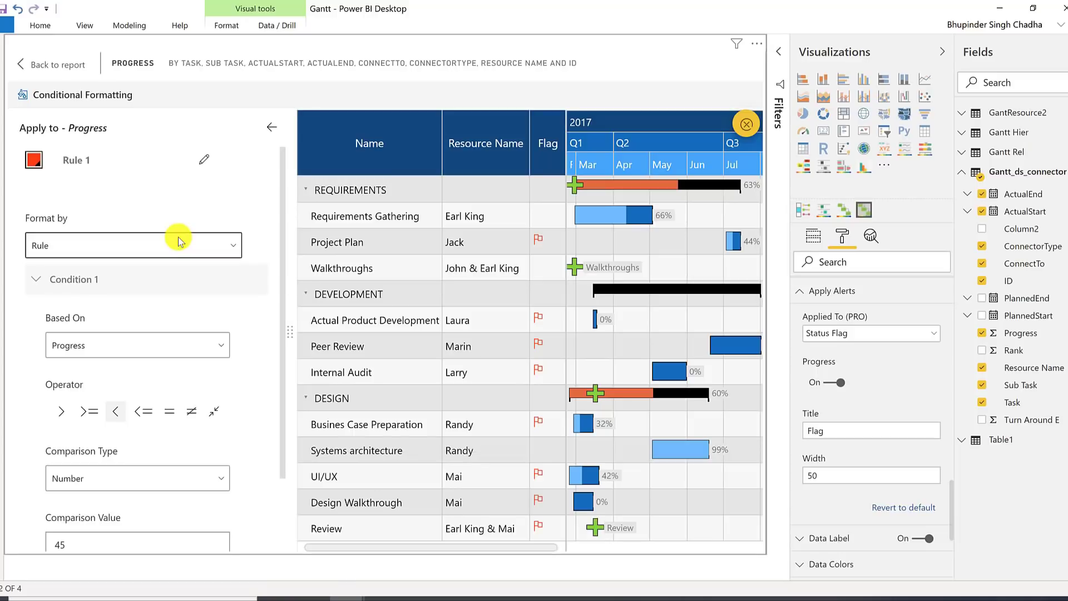
scroll(178, 240, "down", 2)
left_click(204, 255)
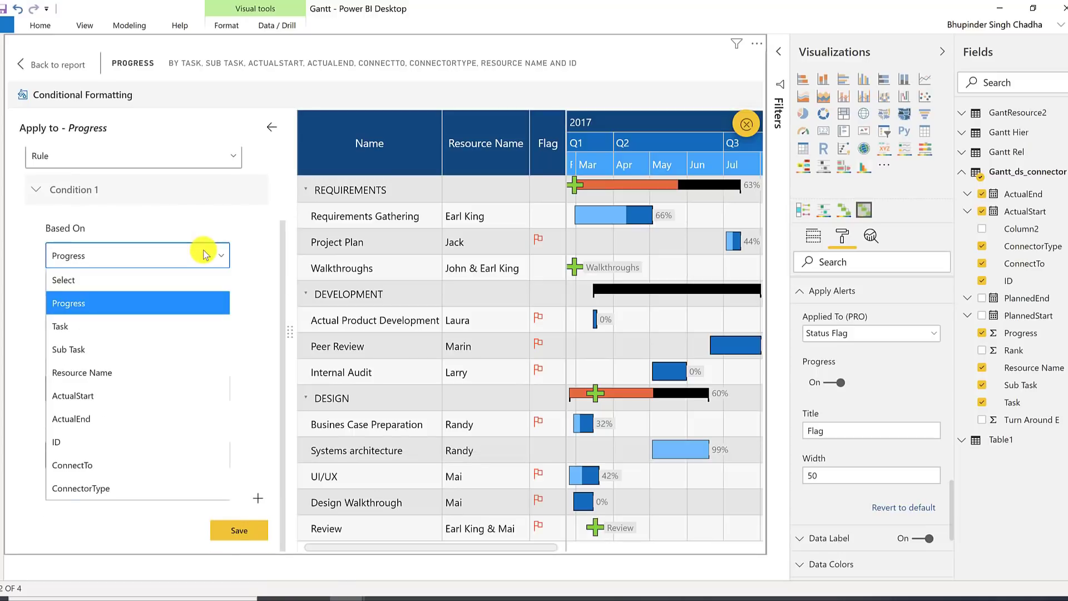
left_click(205, 300)
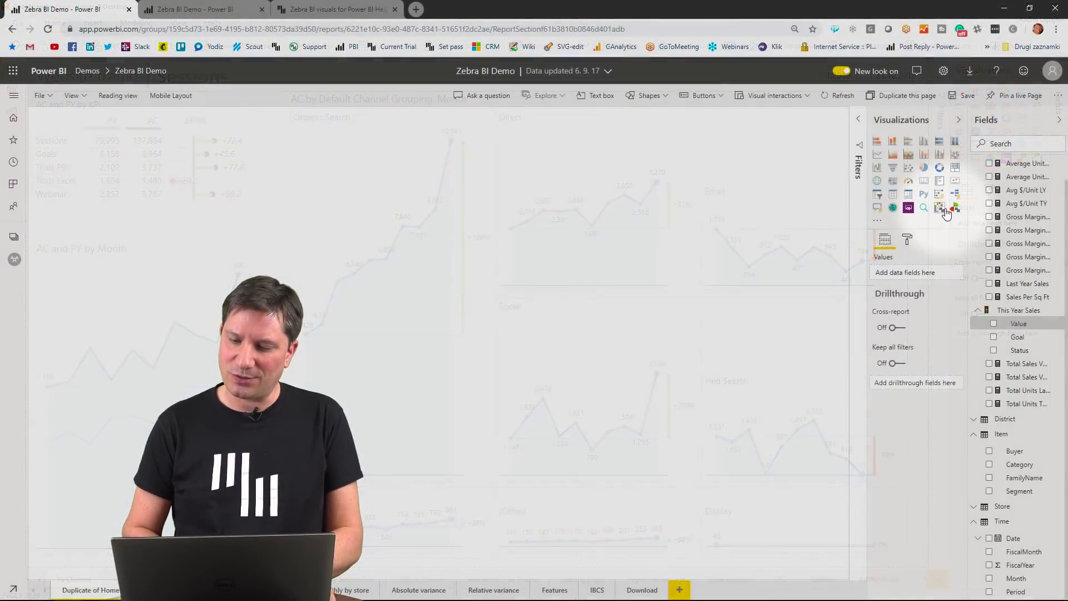
In the Zebra BI Demo report in the Power BI service, add a Zebra BI Charts visual of This Year Sales by FiscalMonth and place it mid-page.
left_click(944, 210)
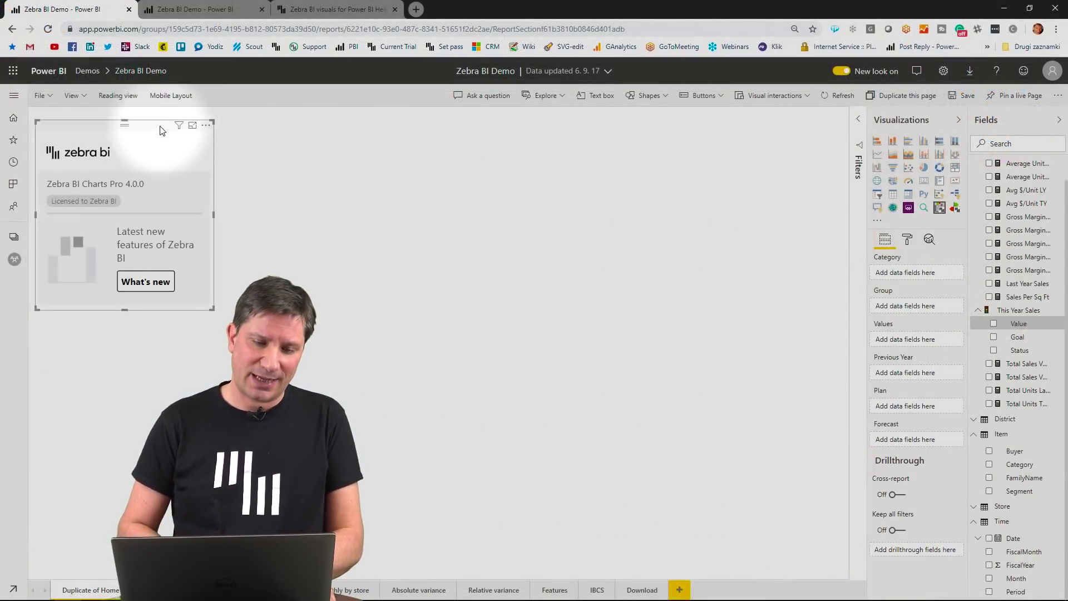
left_click_drag(160, 130, 728, 230)
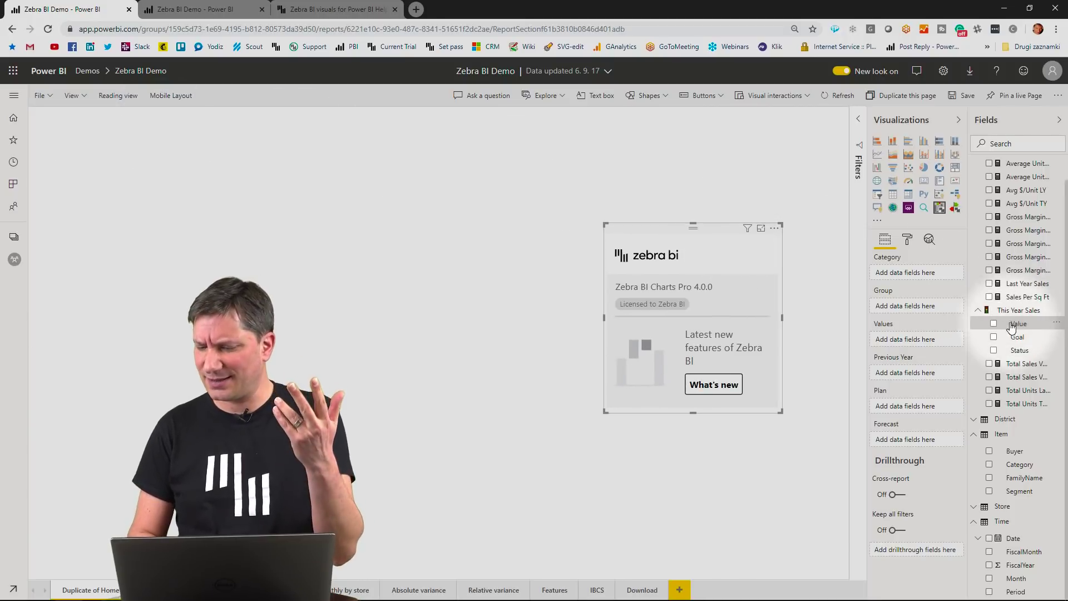
left_click(993, 324)
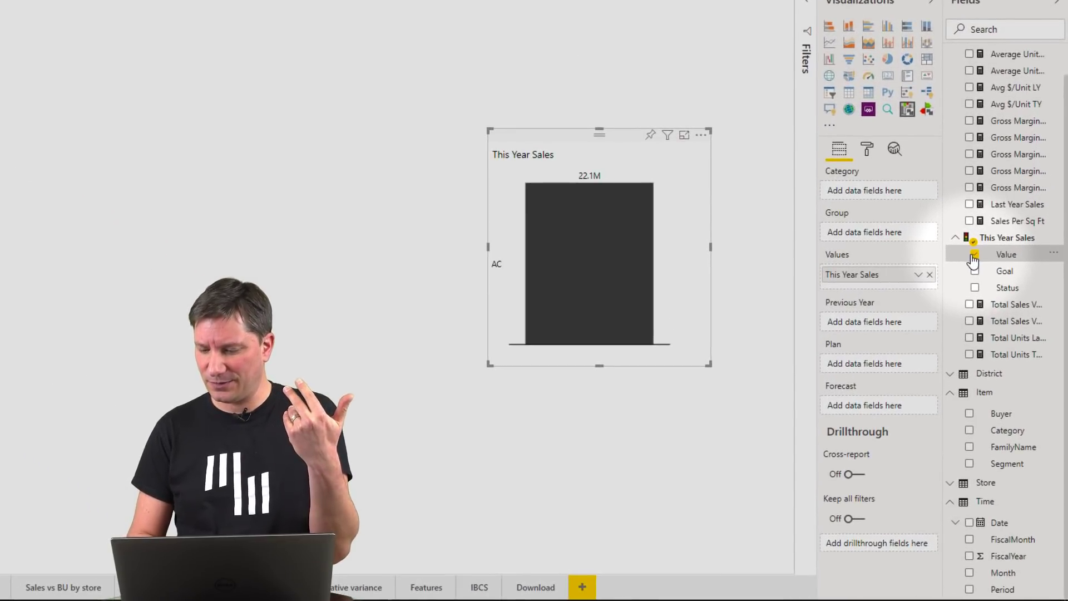
left_click(969, 540)
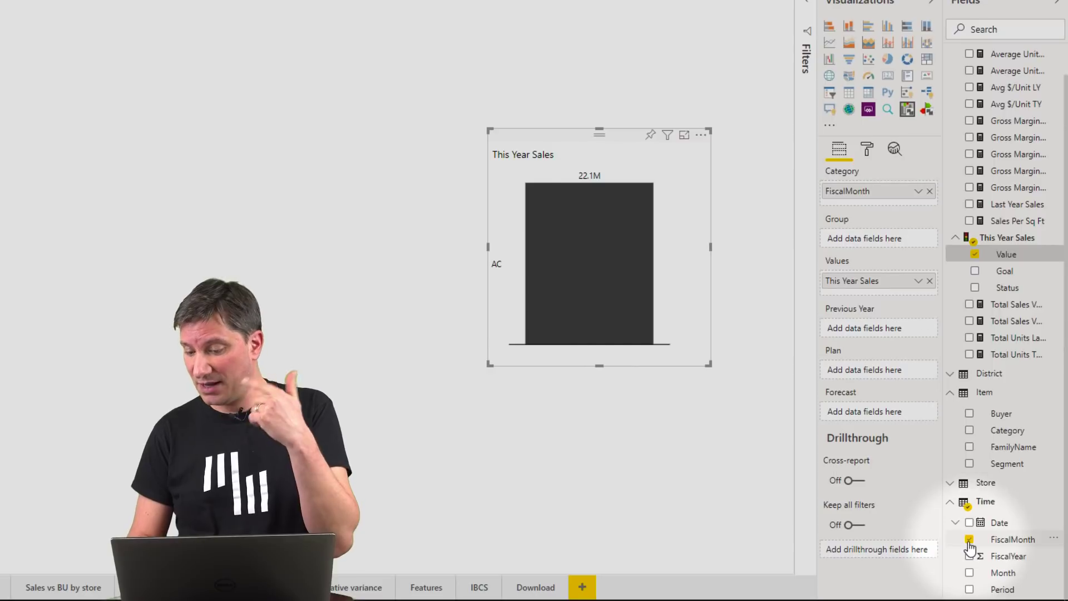
left_click_drag(625, 134, 519, 117)
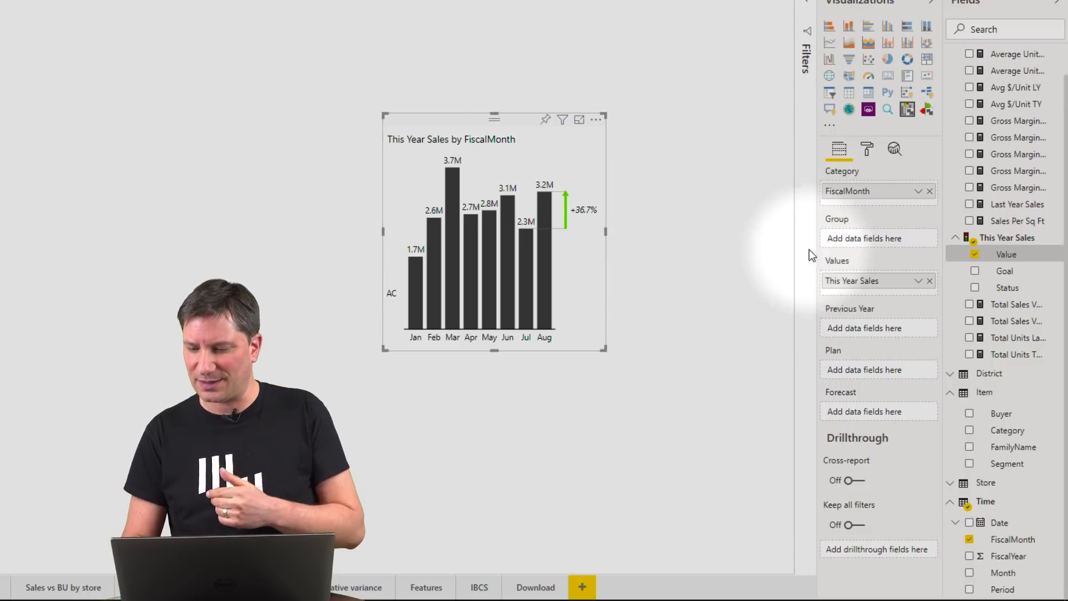
Add the This Year Sales Goal as the chart's Plan measure and shift the chart slightly up.
left_click_drag(1006, 277, 871, 376)
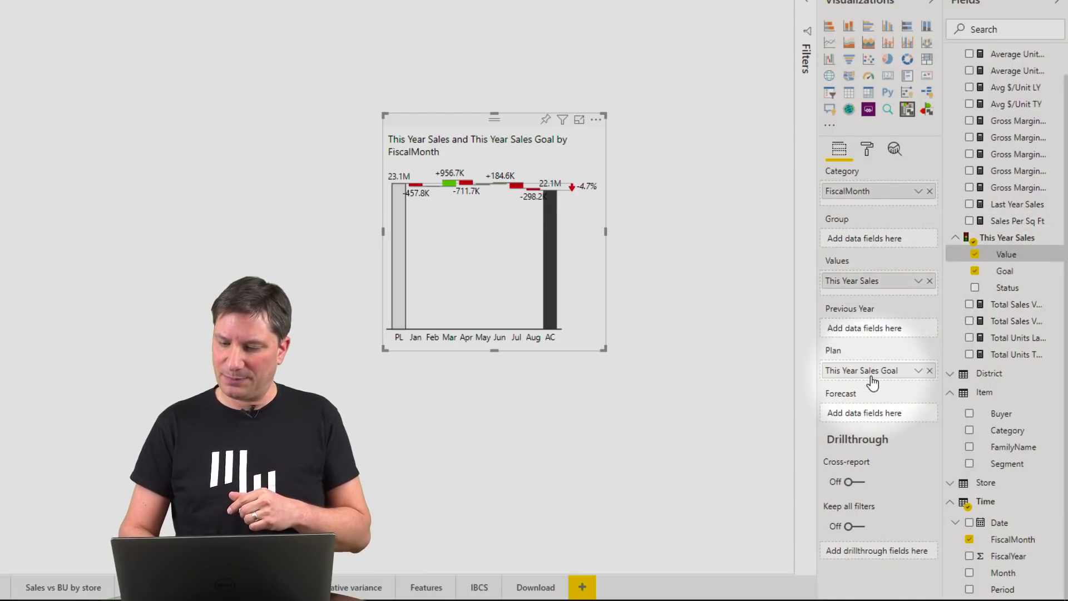
left_click_drag(473, 119, 418, 110)
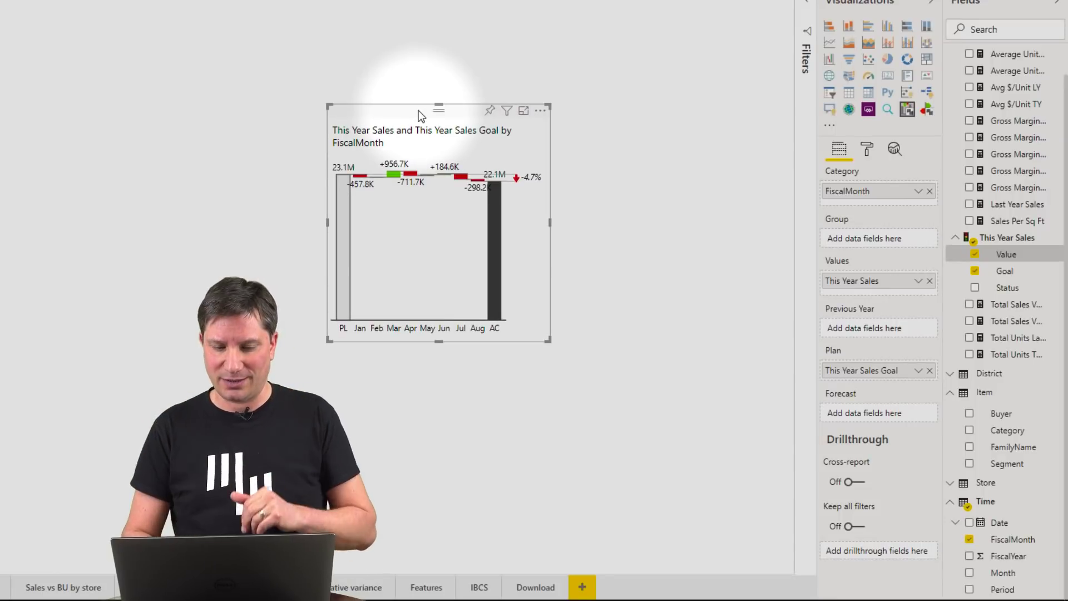
Set the waterfall chart's total variance label to show both absolute and percentage differences, and widen the chart.
mouse_move(343, 190)
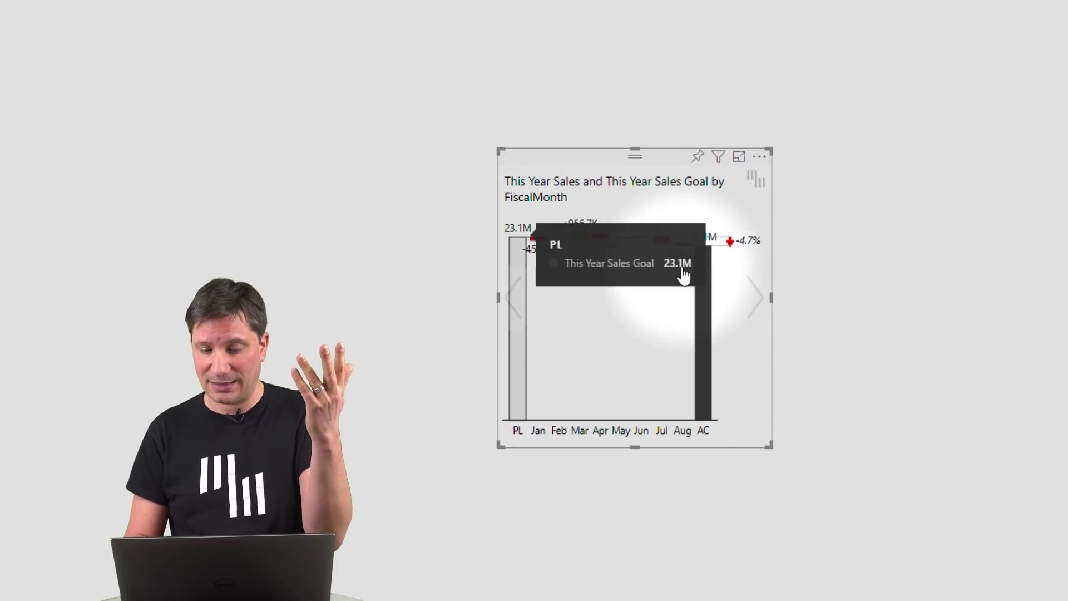
mouse_move(700, 272)
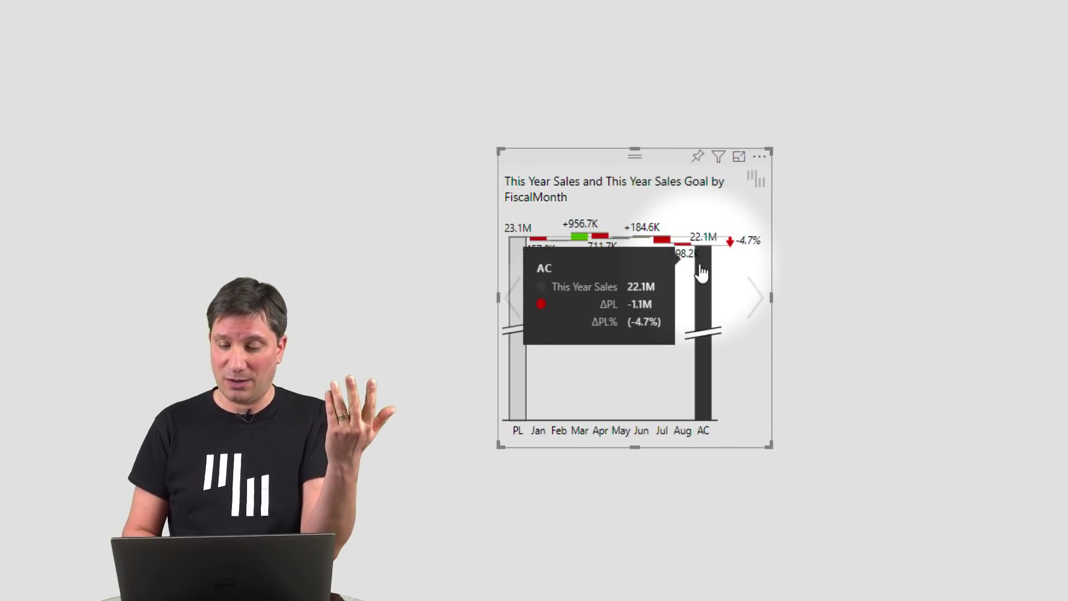
left_click(755, 249)
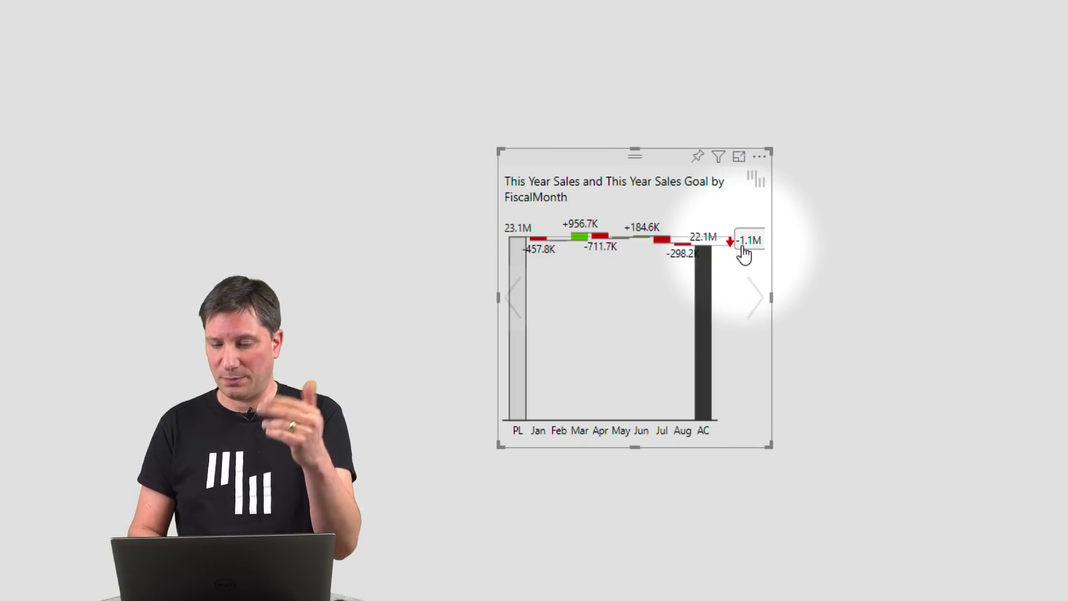
left_click(743, 249)
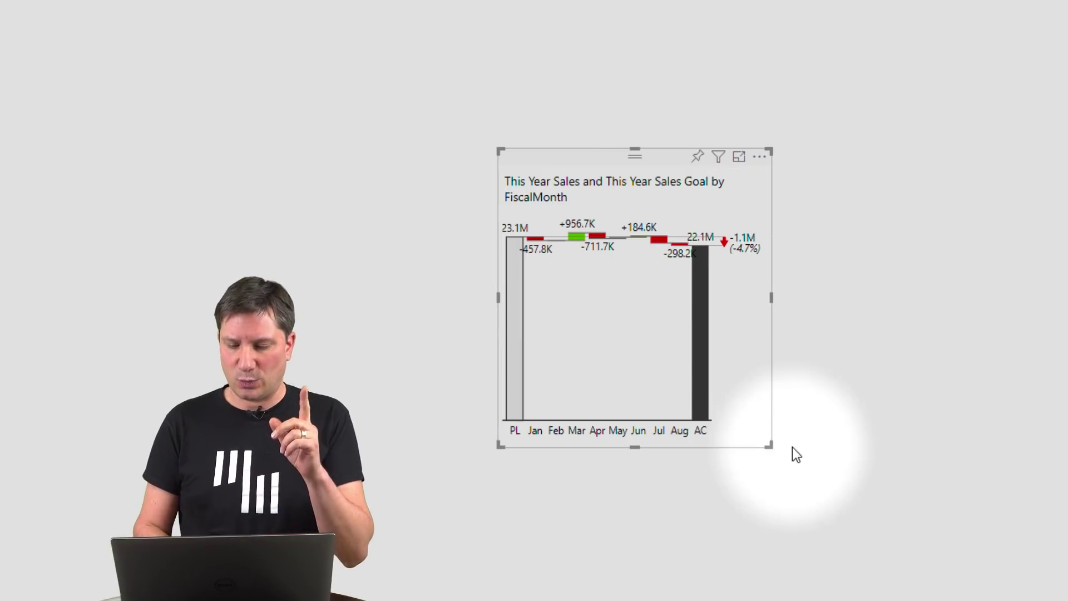
left_click_drag(770, 445, 816, 438)
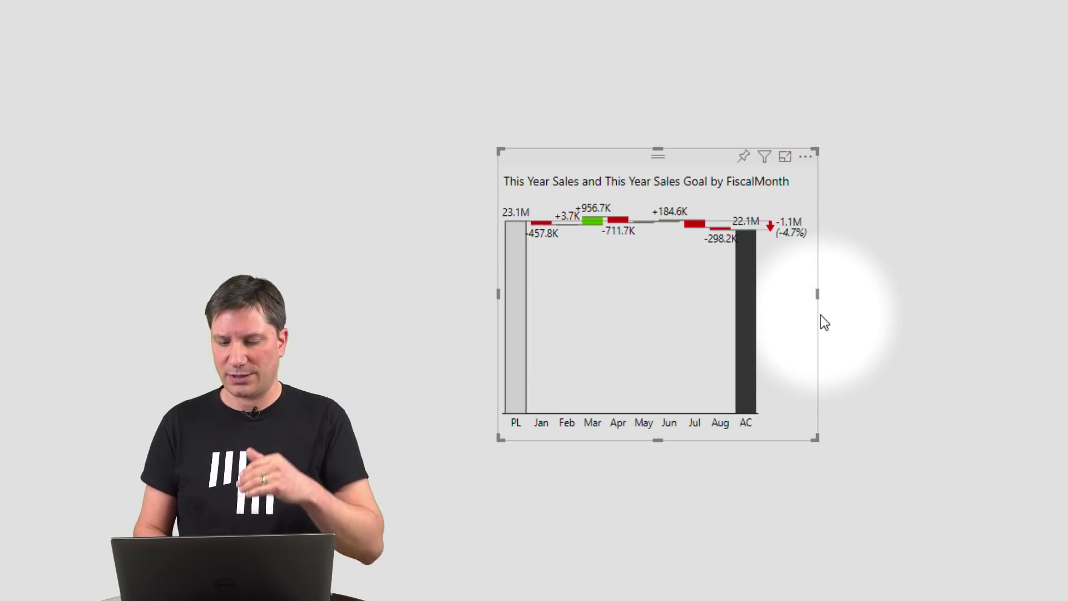
Cycle the chart through its column, area, line and waterfall types, ending on columns with integrated plan variances.
left_click(802, 285)
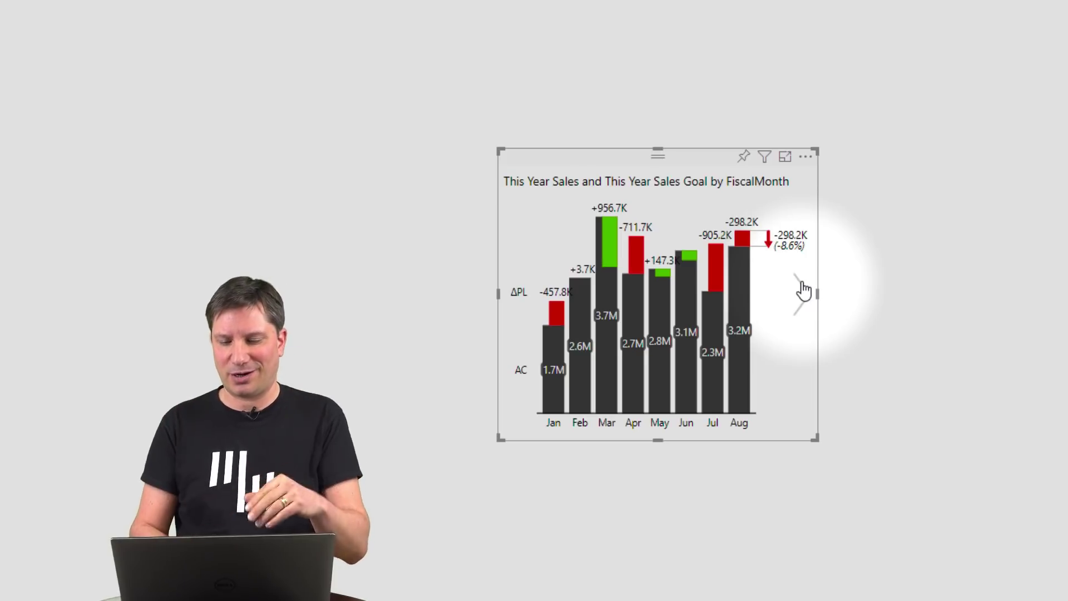
left_click(804, 289)
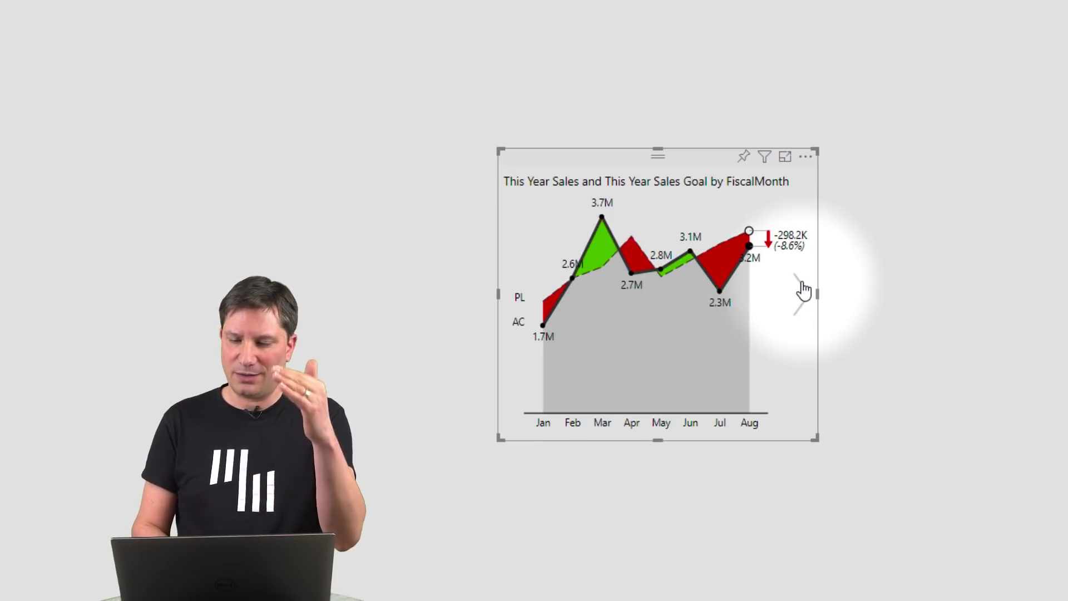
left_click(804, 290)
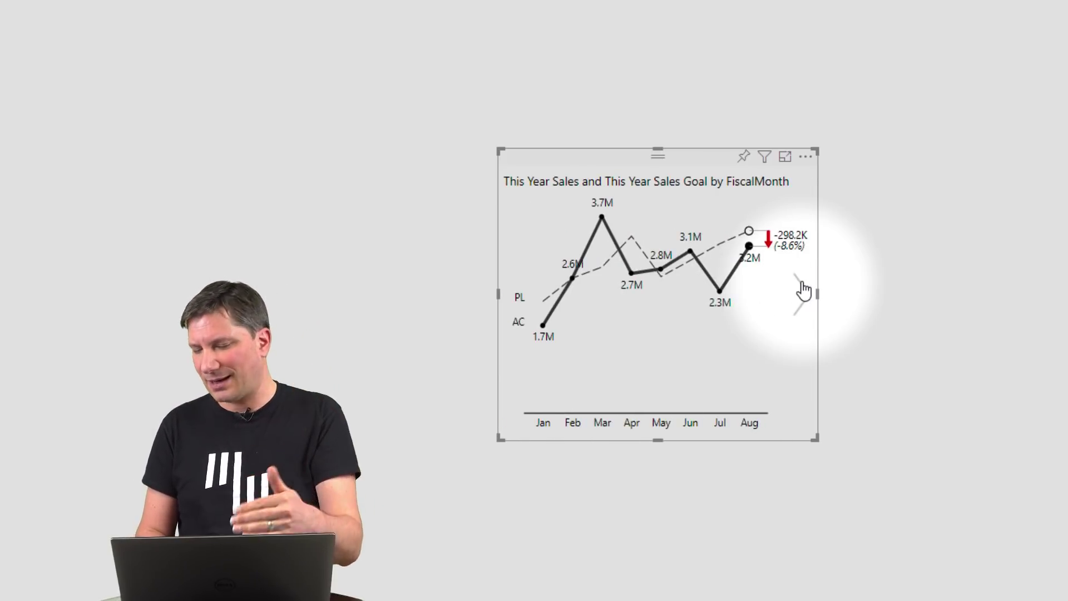
left_click(803, 290)
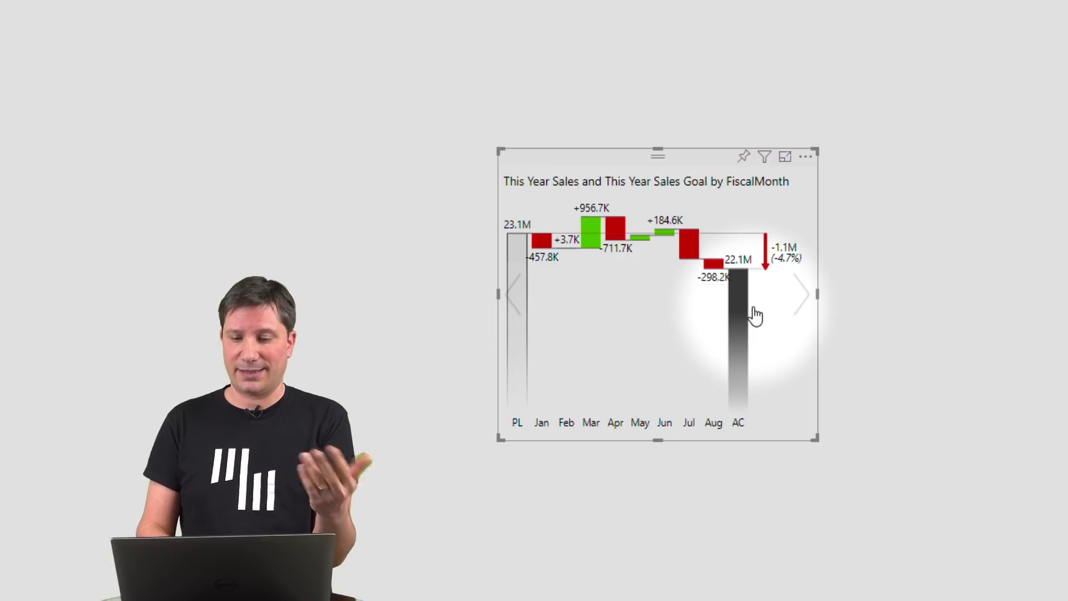
left_click(805, 304)
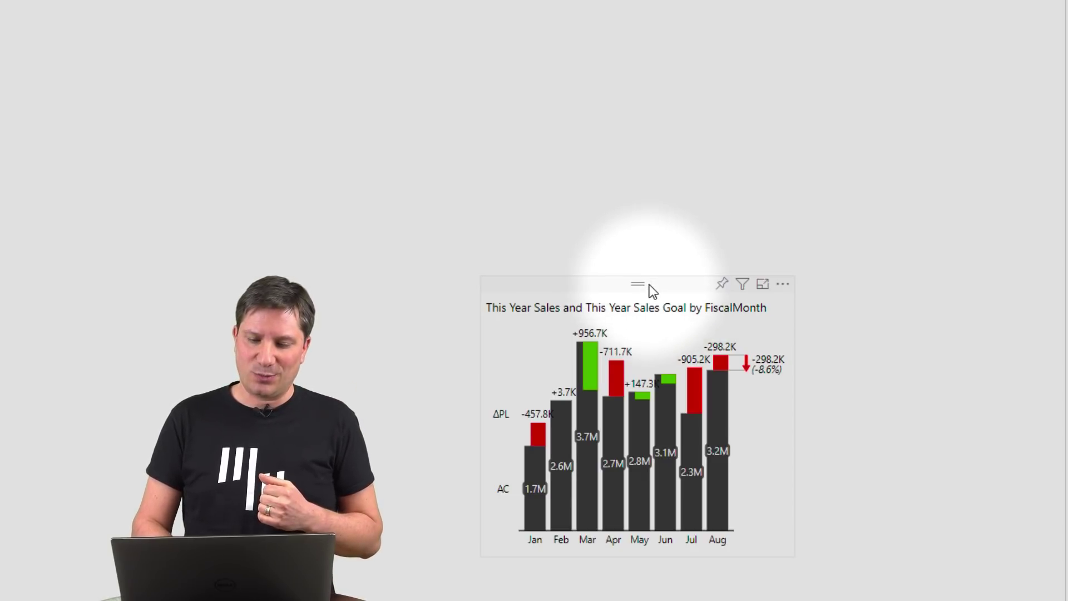
Make the chart taller until it shows separate absolute and relative plan variance charts above the columns, and reposition it.
left_click(641, 285)
left_click_drag(636, 274, 639, 186)
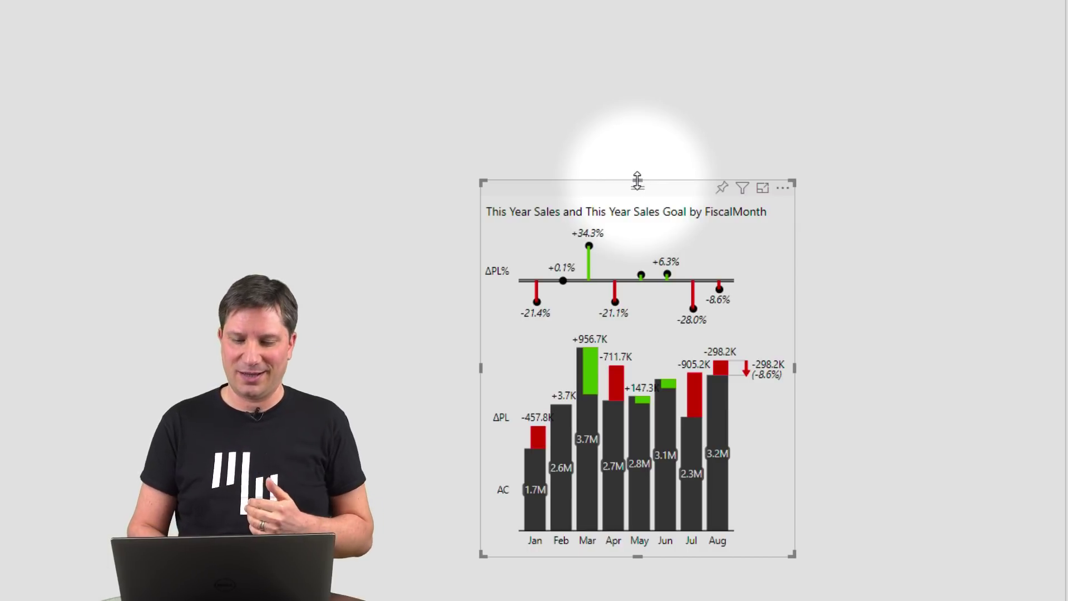
left_click_drag(638, 179, 640, 36)
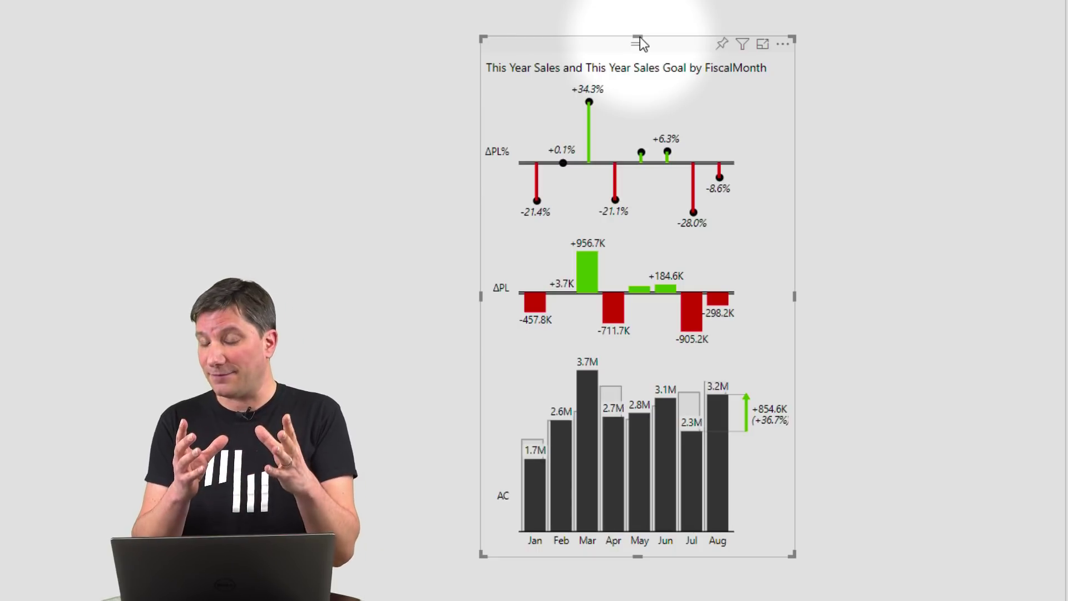
left_click_drag(669, 43, 595, 31)
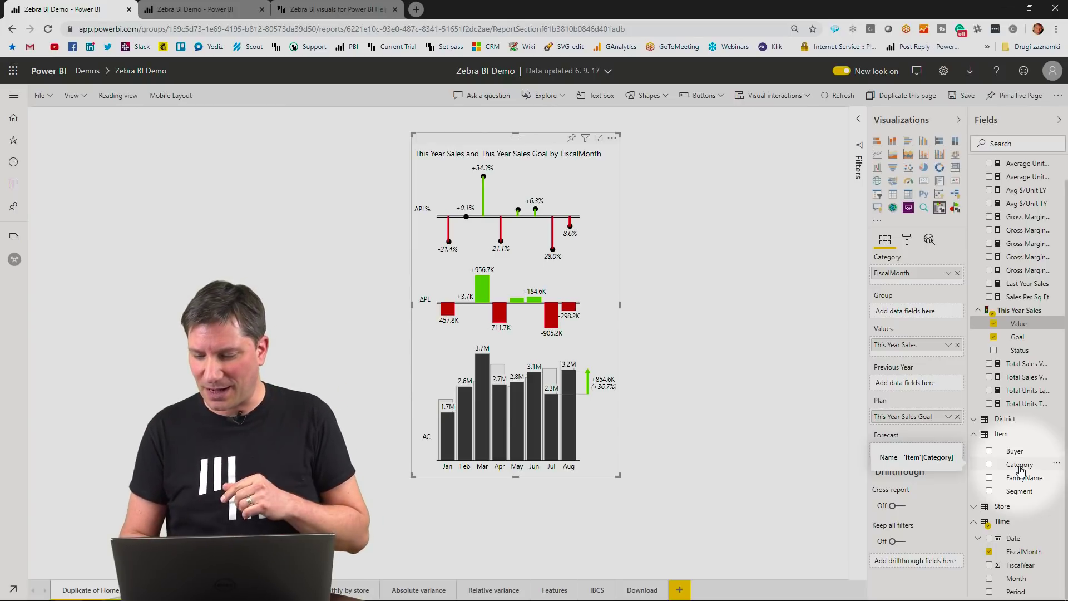
Group the chart by the Item table's Category and enlarge it across the page as three columns of small multiples.
left_click_drag(1021, 470, 922, 315)
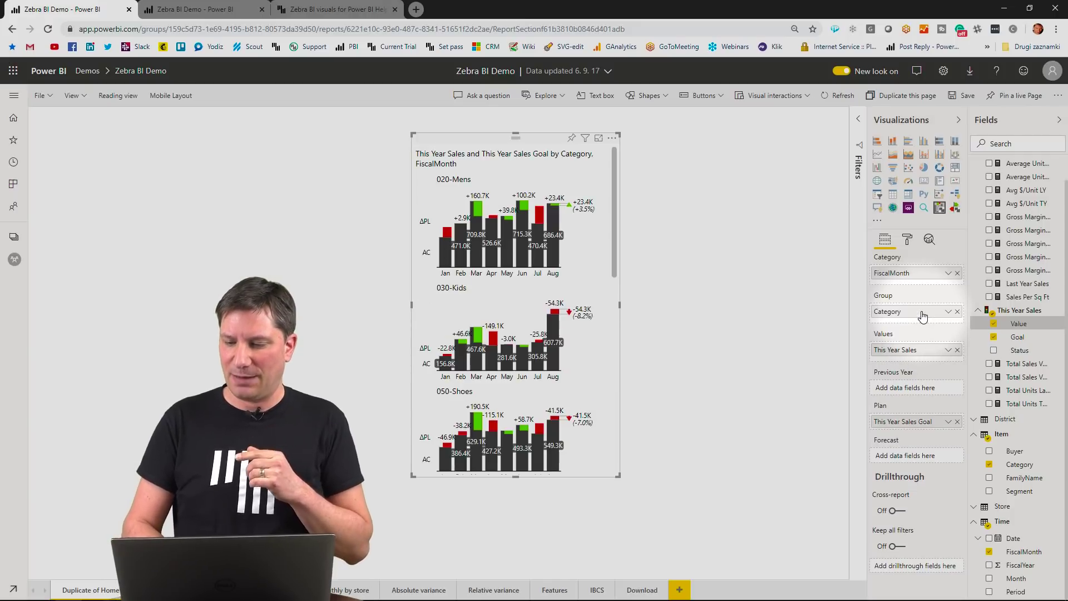
left_click_drag(534, 143, 341, 138)
left_click_drag(423, 469, 846, 538)
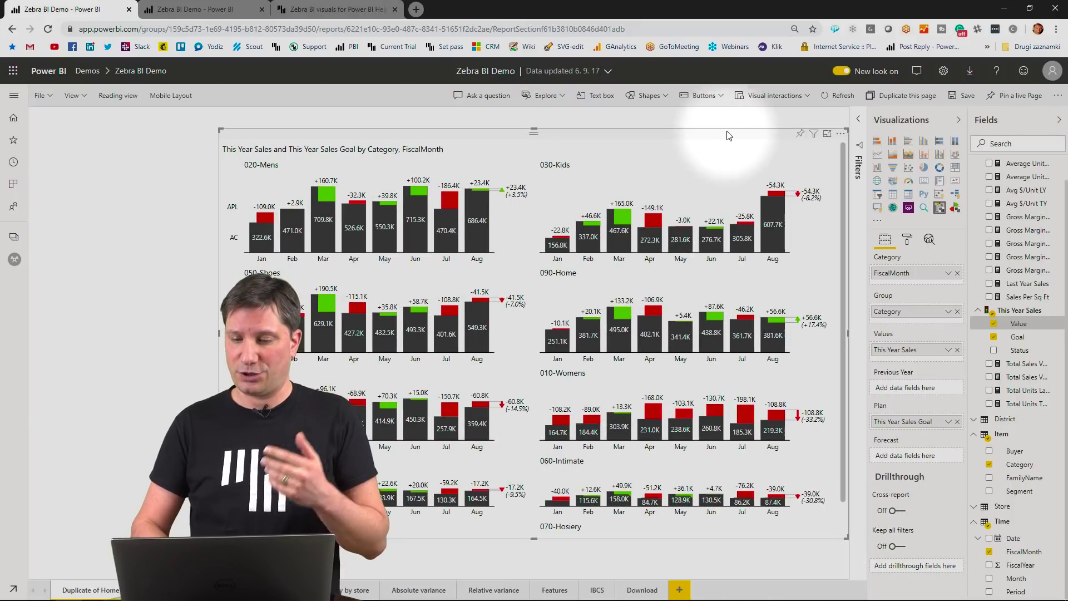
left_click_drag(728, 136, 612, 117)
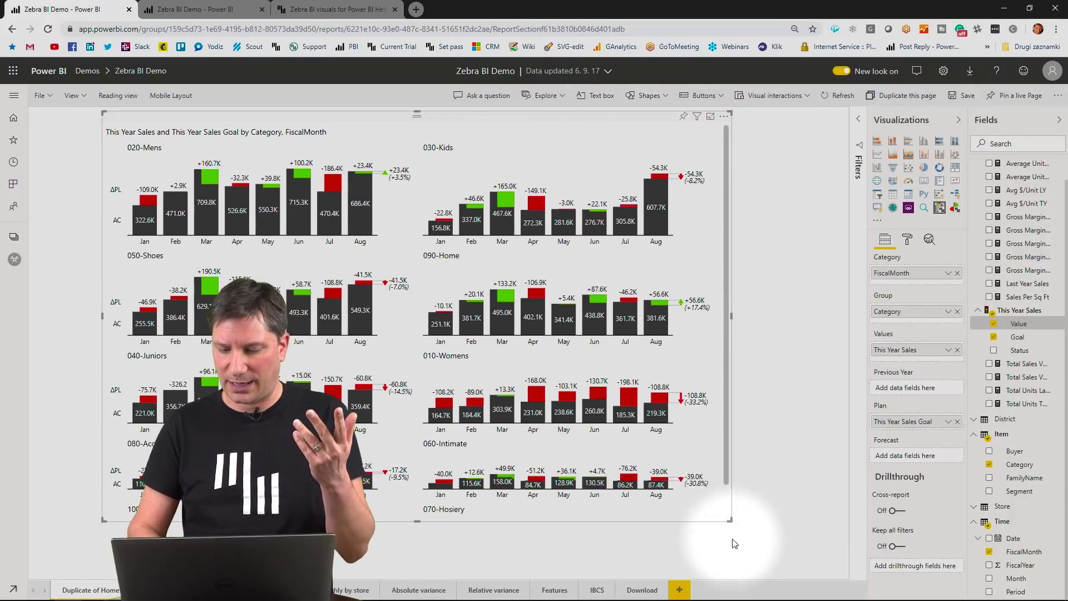
left_click_drag(729, 518, 829, 555)
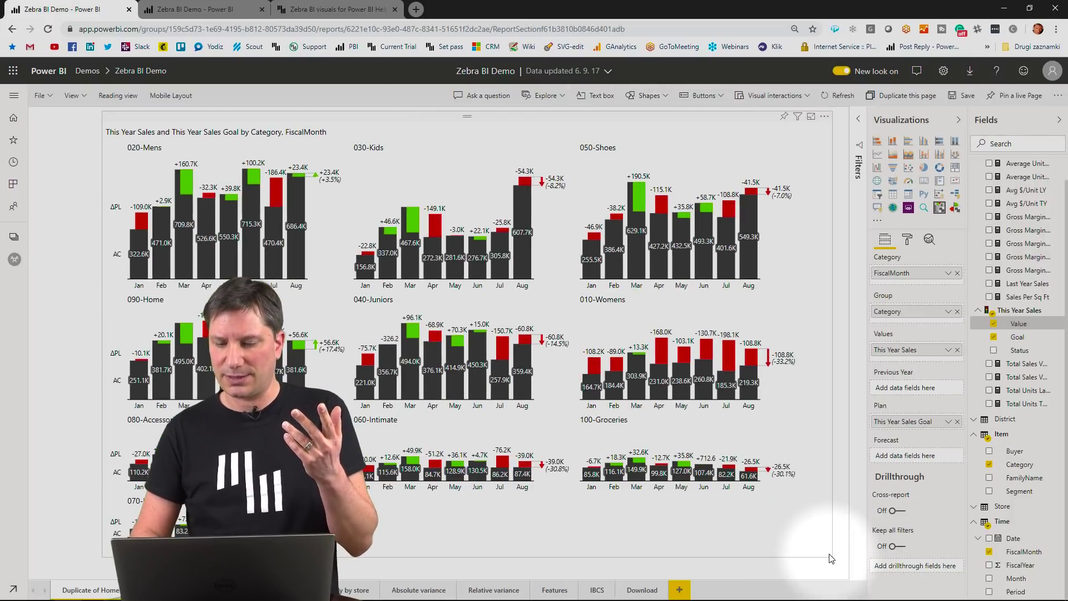
Switch the category small multiples to waterfall charts from plan to actual.
left_click(819, 339)
left_click(819, 338)
left_click(820, 338)
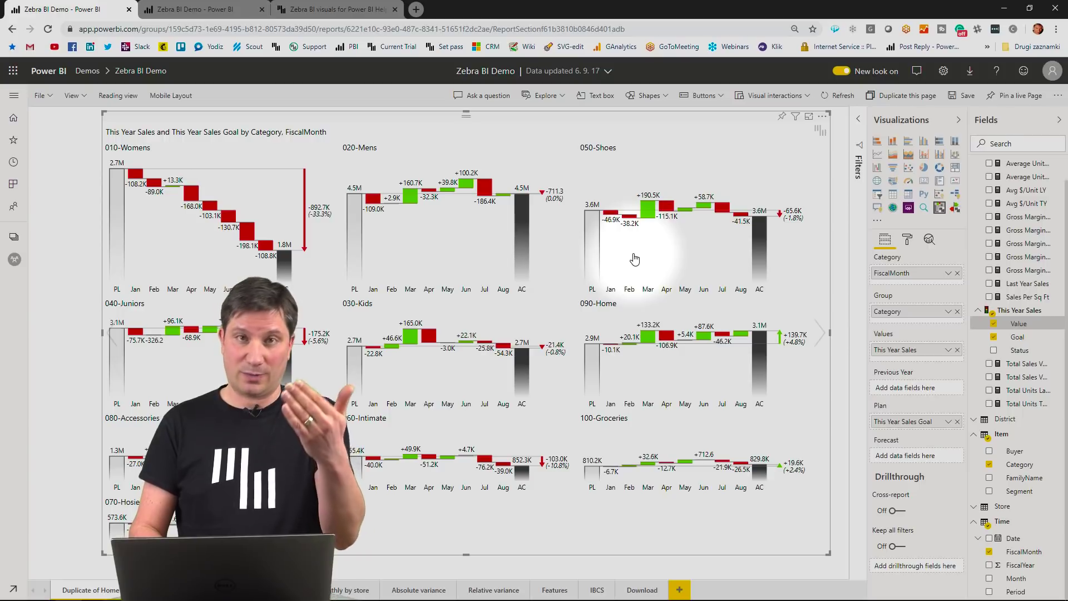
Show only percentage variances on the small-multiple waterfalls and remove the axis break from their total columns.
left_click(554, 194)
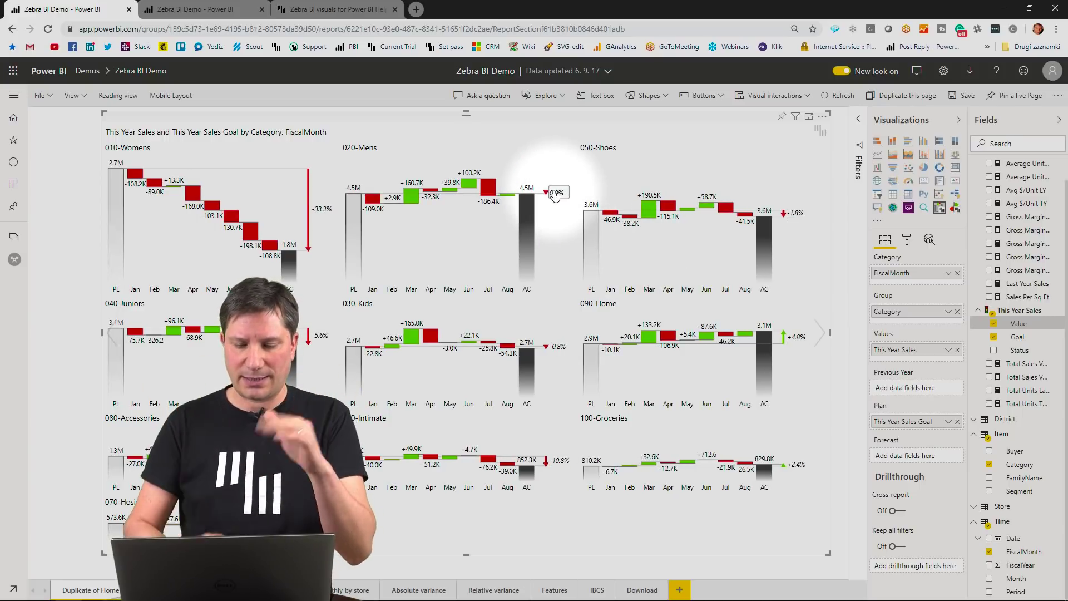
left_click(525, 239)
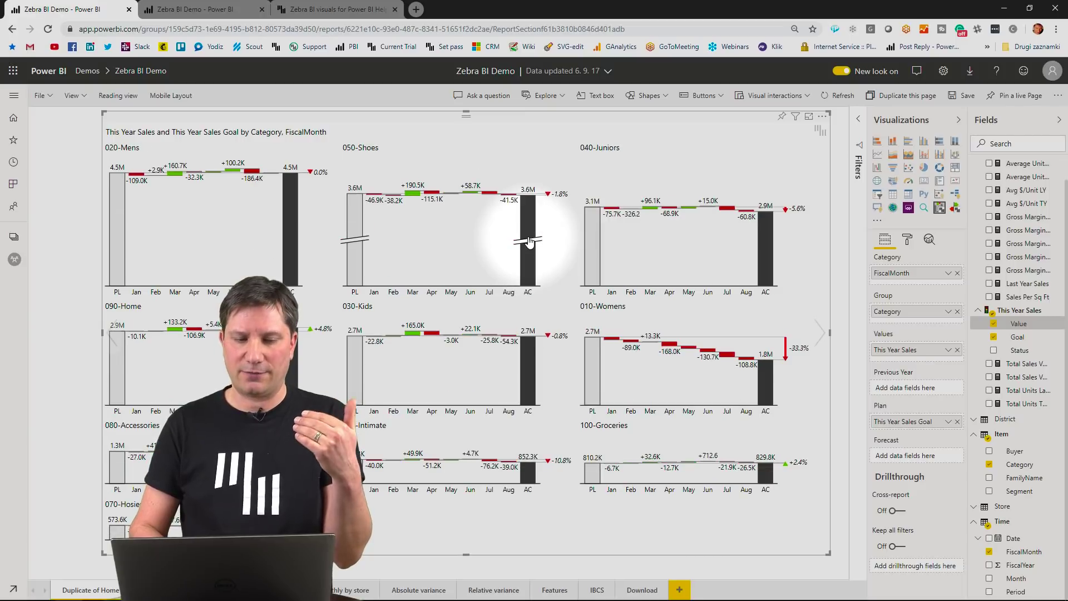
left_click(528, 242)
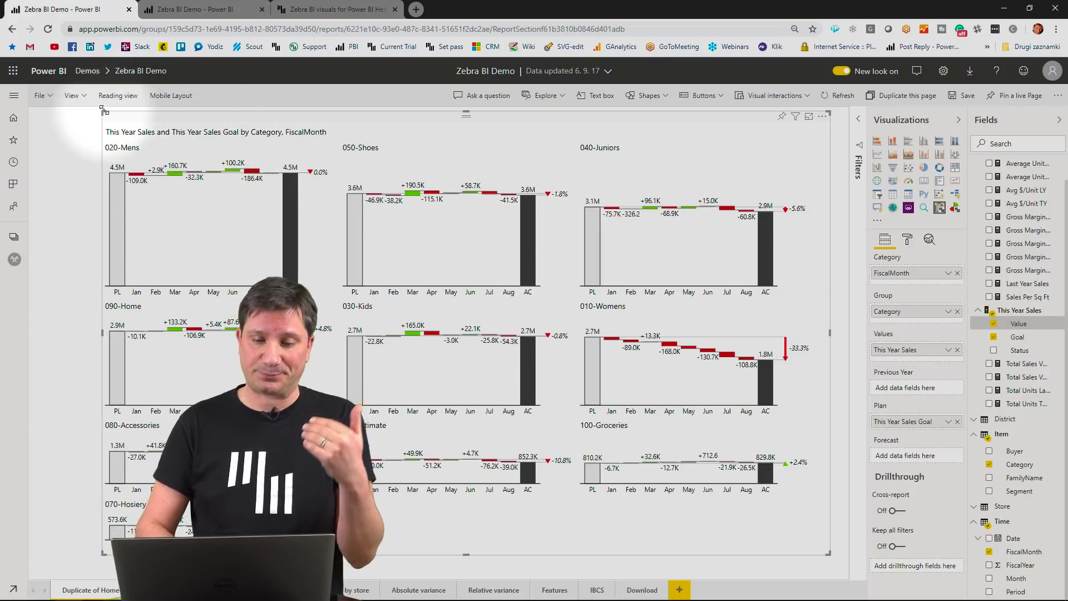
Narrow the category chart to a single column of small multiples and add a Zebra BI Tables visual to the page.
left_click_drag(103, 109, 552, 115)
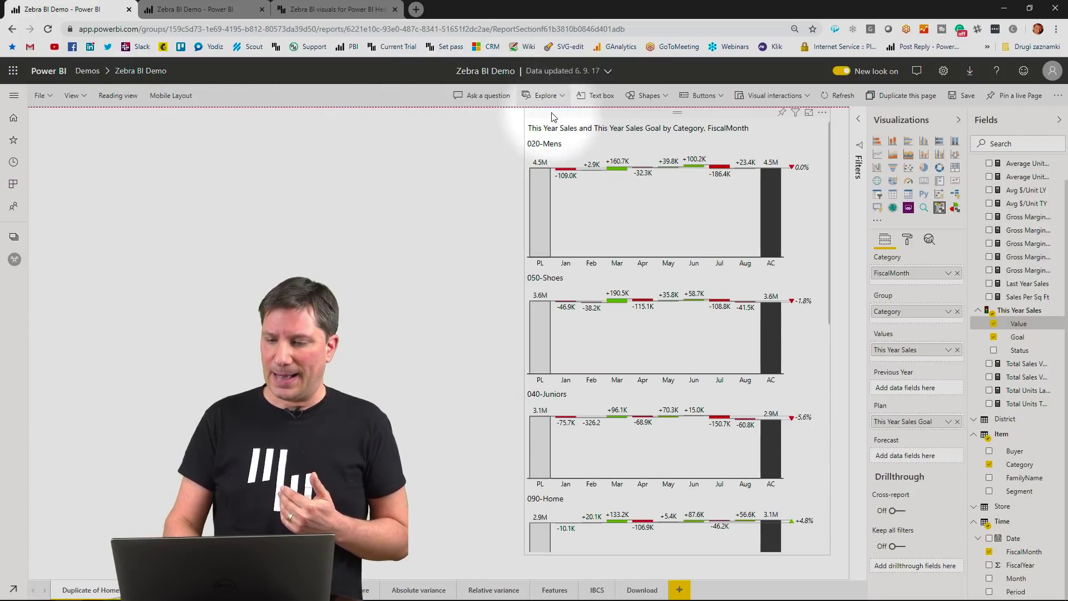
left_click(470, 187)
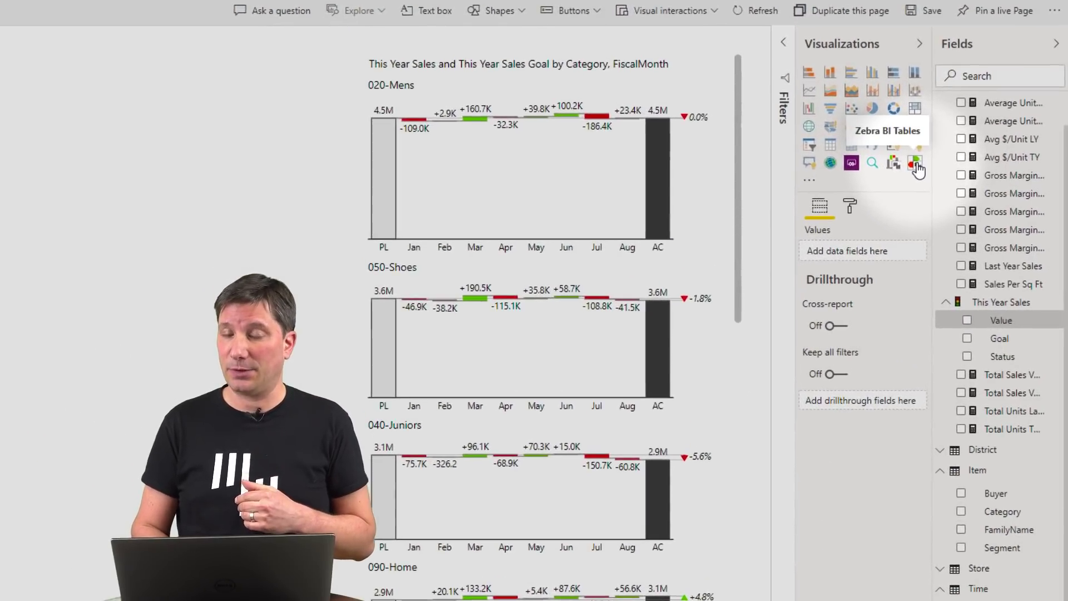
left_click(916, 165)
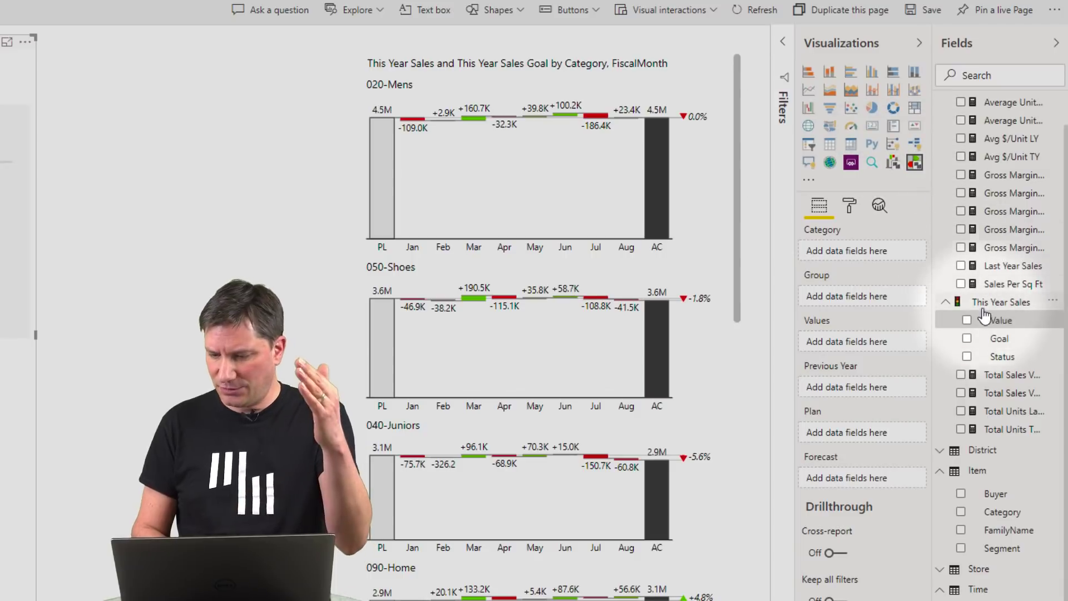
Fill the Zebra BI table with This Year Sales Value and Goal by Item Category, and widen it to show separate variance columns.
left_click(967, 320)
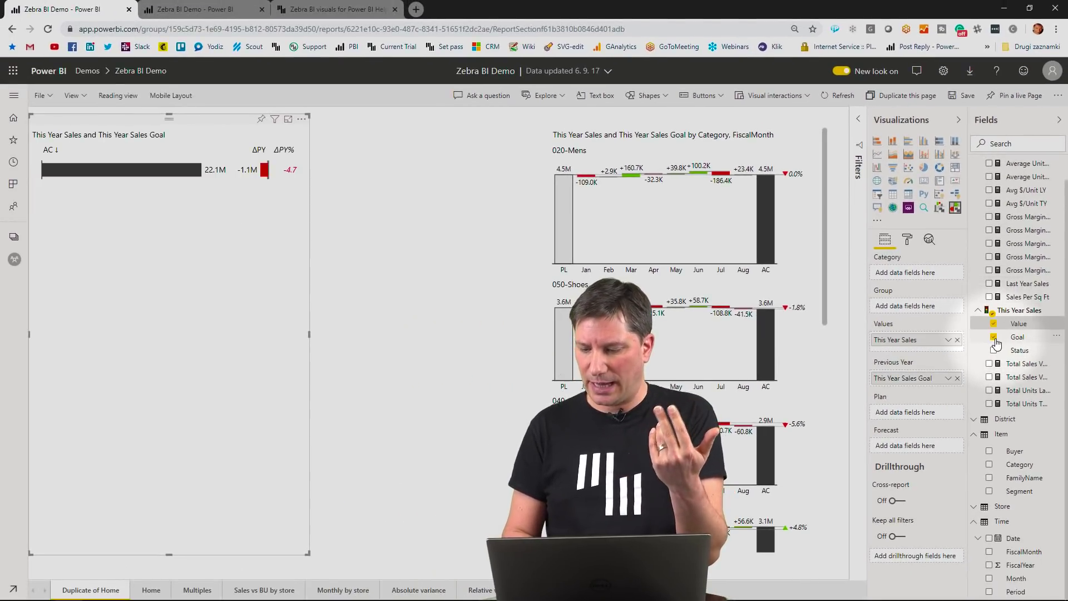
left_click(989, 464)
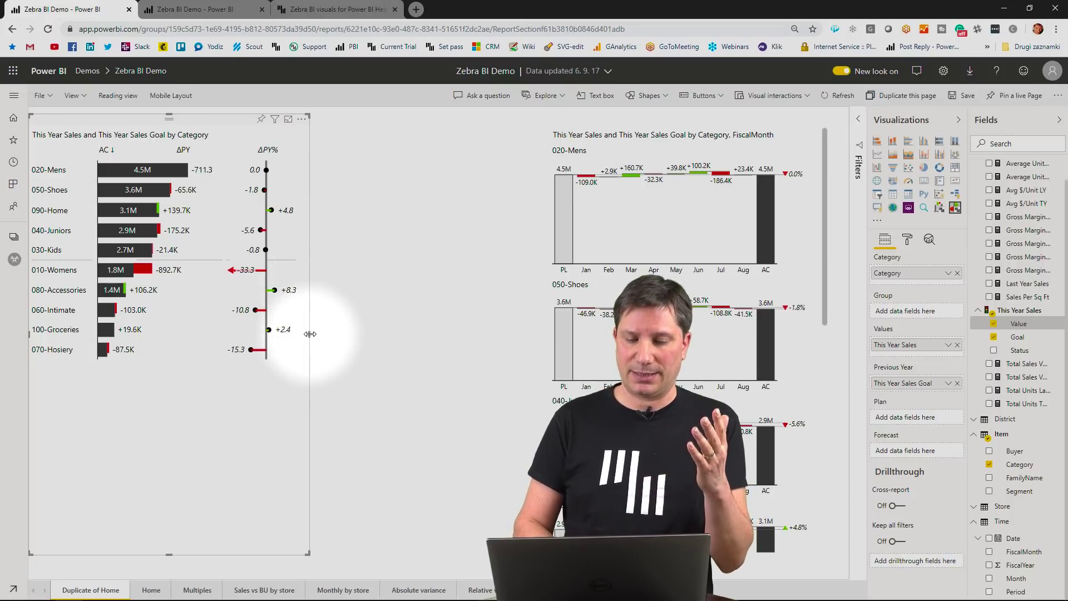
left_click_drag(310, 333, 496, 329)
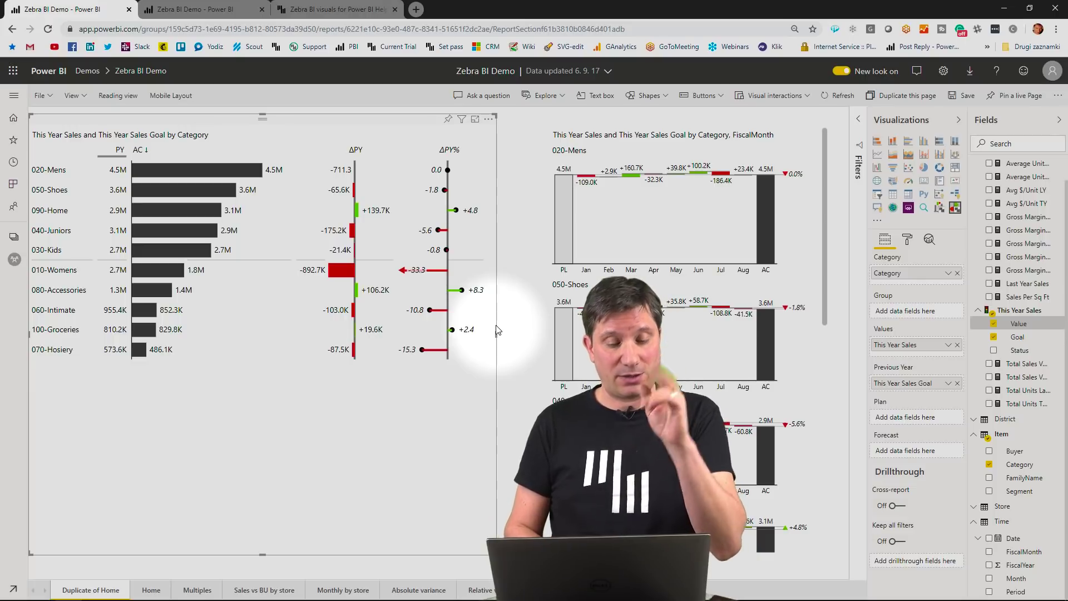
Sort the category table by ΔPY descending, followed by ΔPY% ascending.
left_click(356, 150)
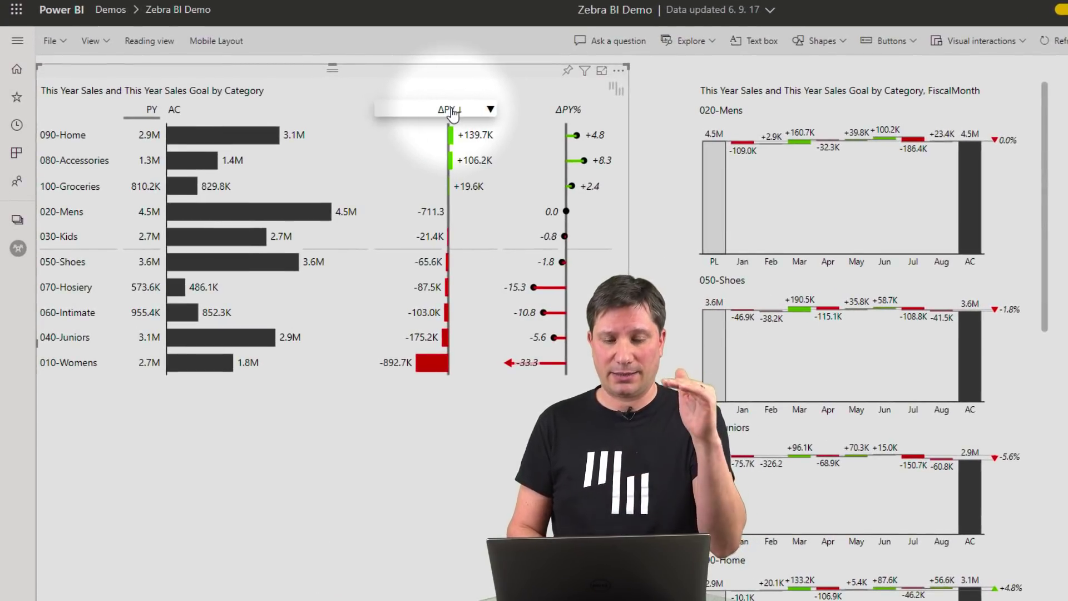
left_click(556, 110)
left_click(555, 111)
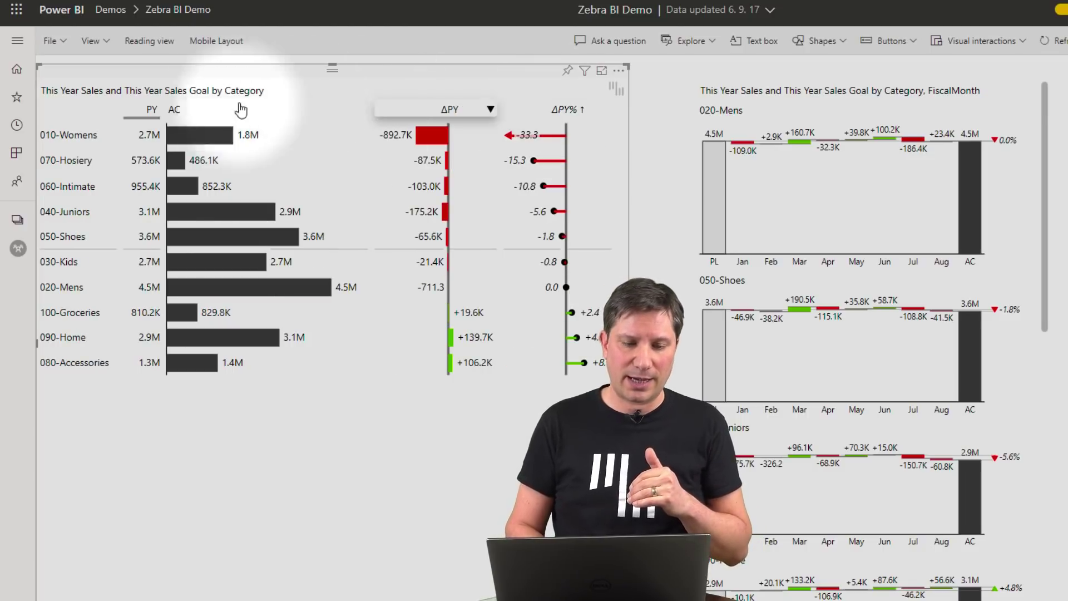
Hide the PY column from the category table and sort the rows by ΔPY descending.
left_click(152, 109)
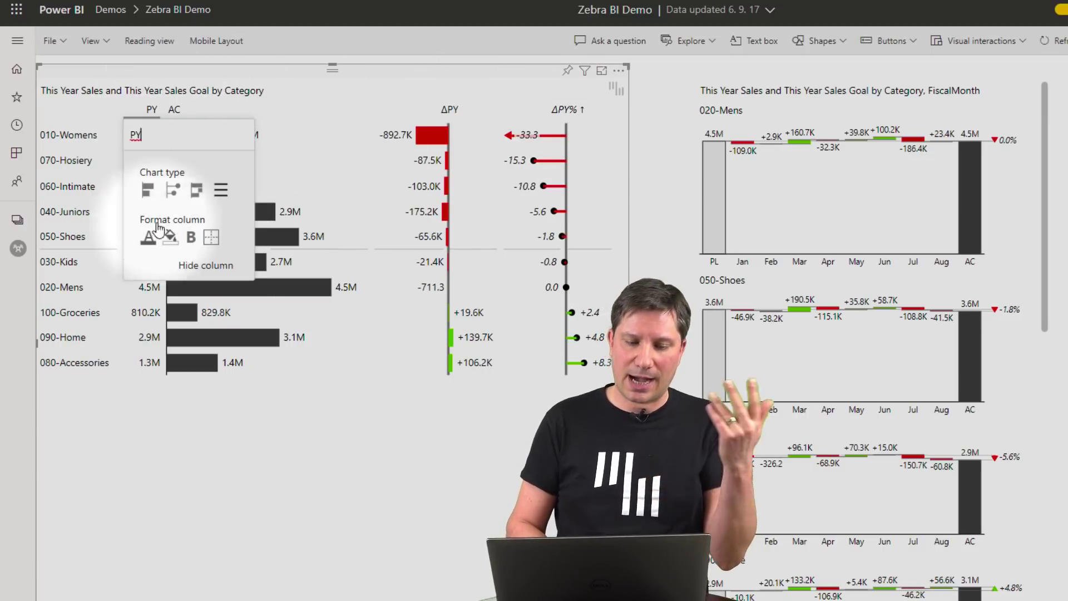
left_click(206, 266)
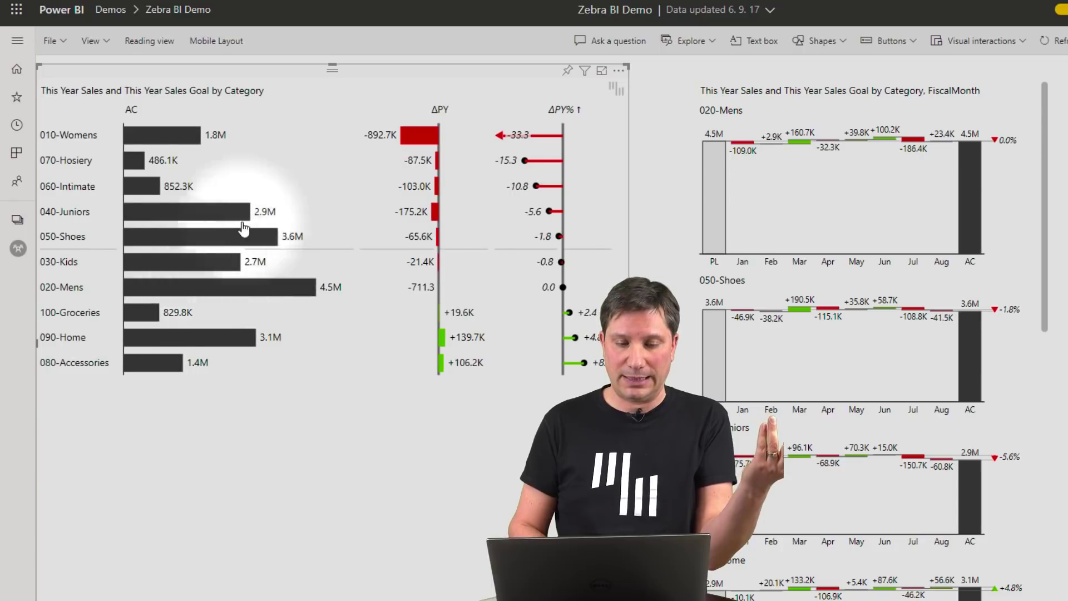
left_click(428, 111)
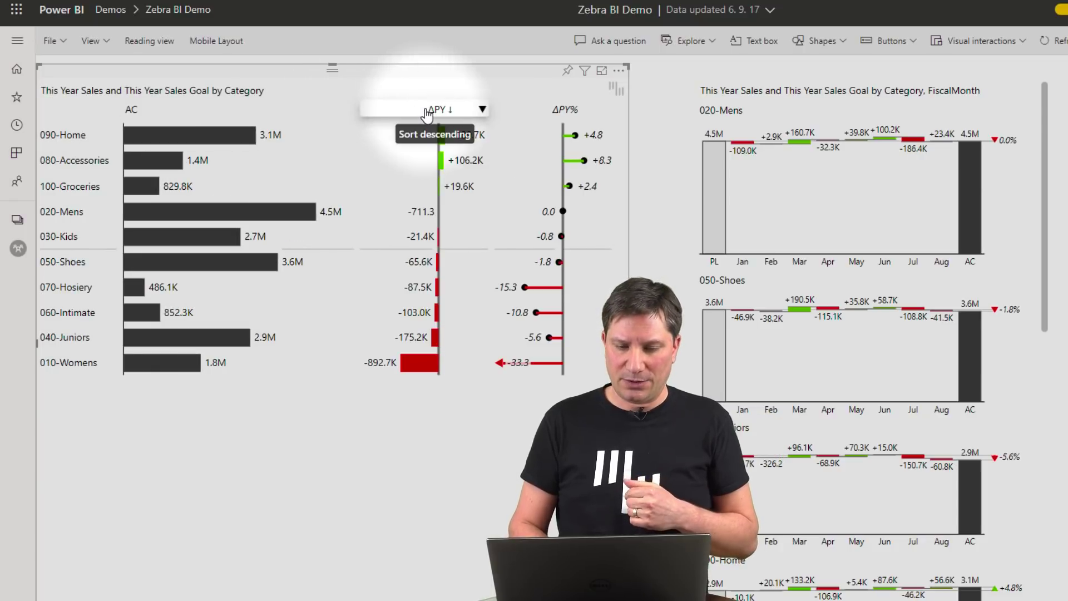
Try the ΔPY column as a waterfall and as plain numbers, and return it to variance bars.
left_click(482, 110)
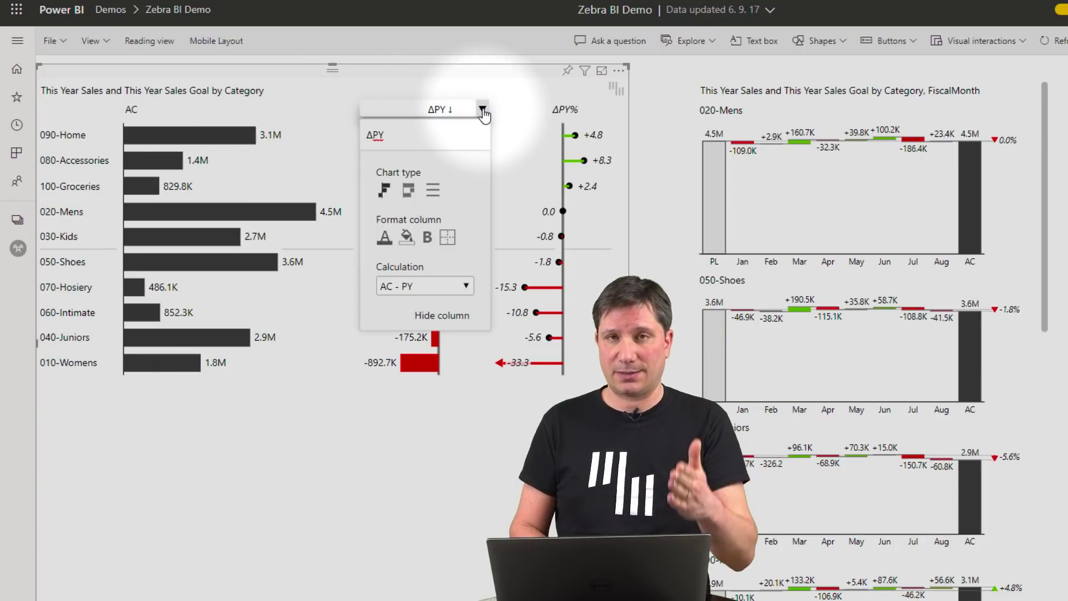
left_click(384, 190)
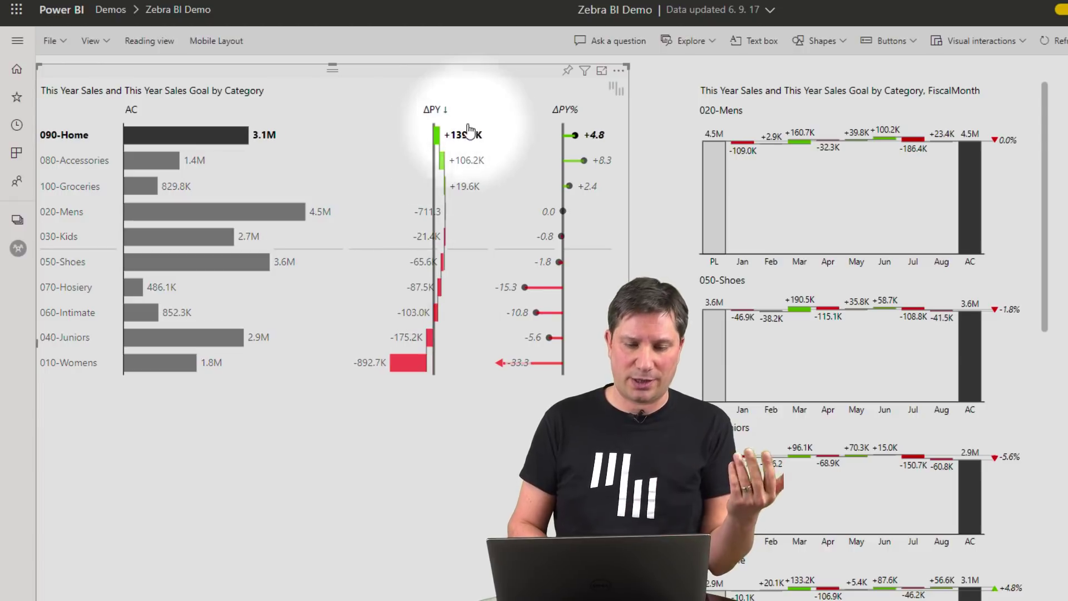
left_click(480, 110)
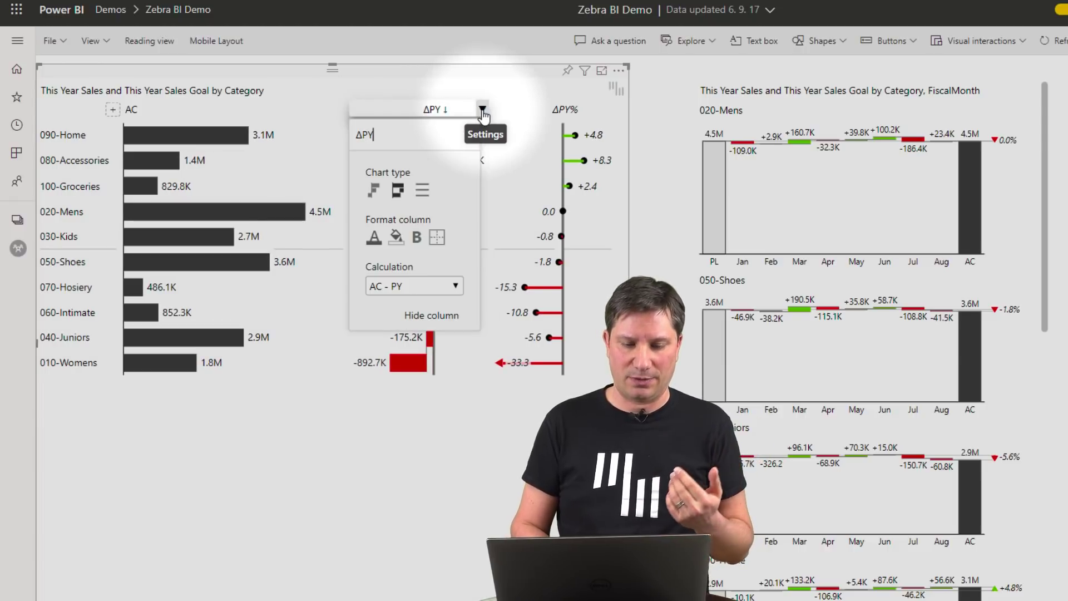
left_click(426, 190)
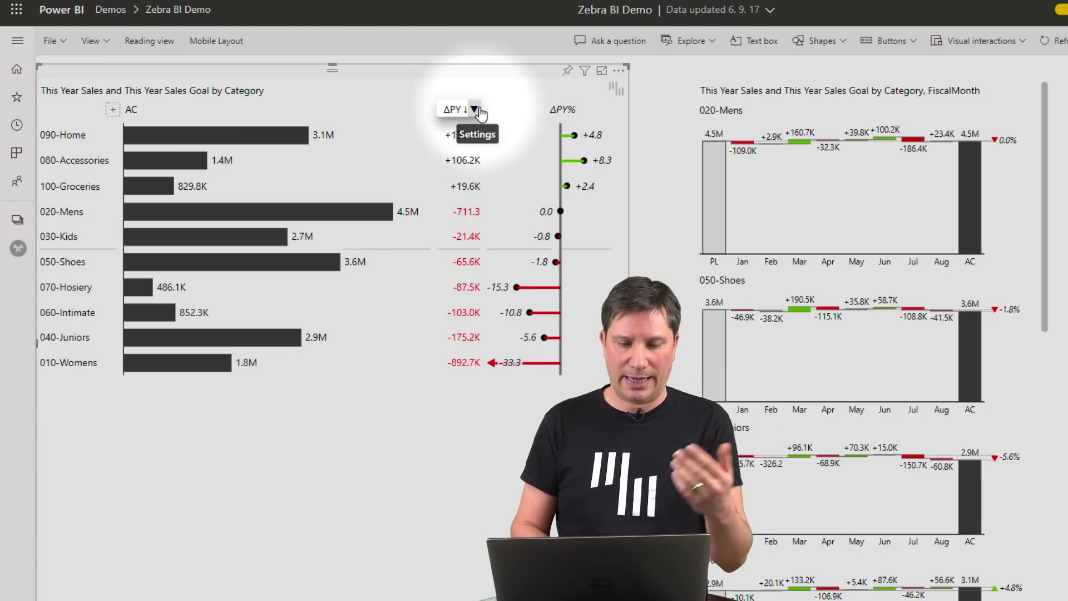
left_click(480, 109)
left_click(461, 192)
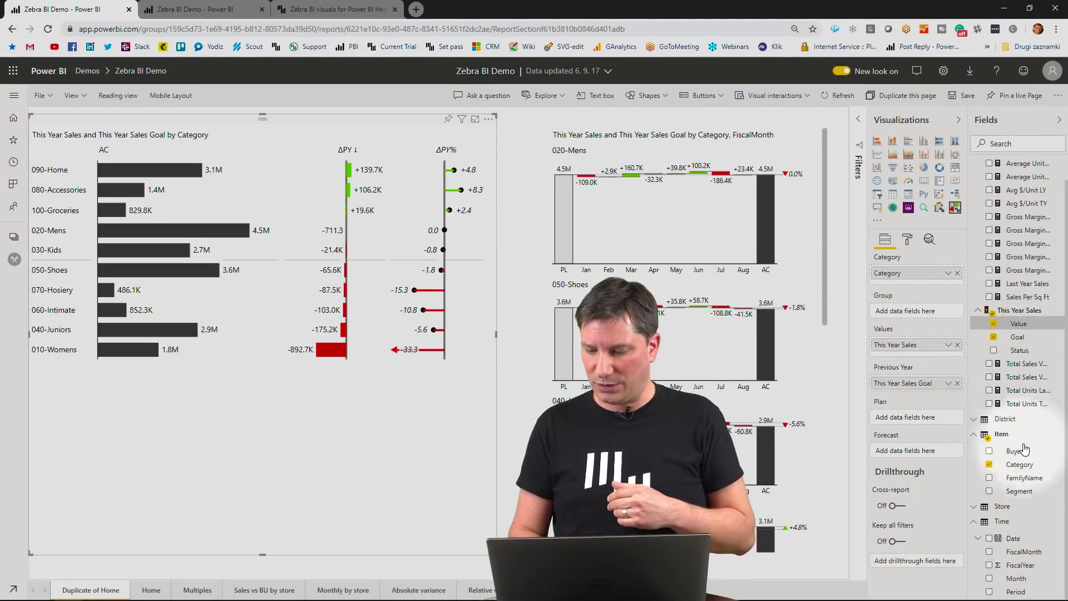
Nest the table's categories under the Store table's Chain, collapse both chain groups and expand Lindseys again.
left_click(975, 506)
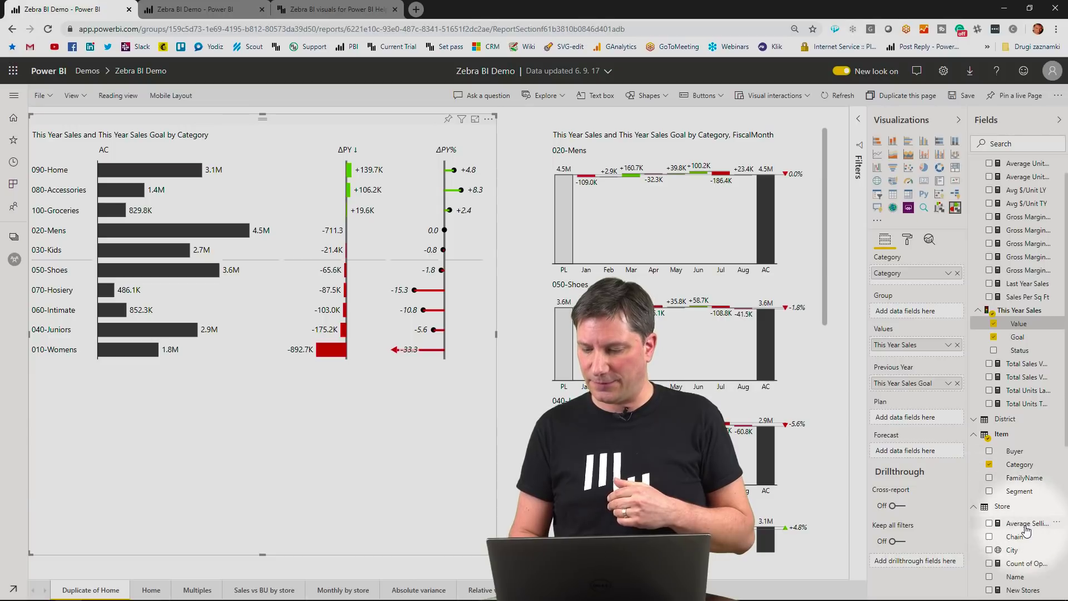
left_click_drag(1023, 539, 920, 276)
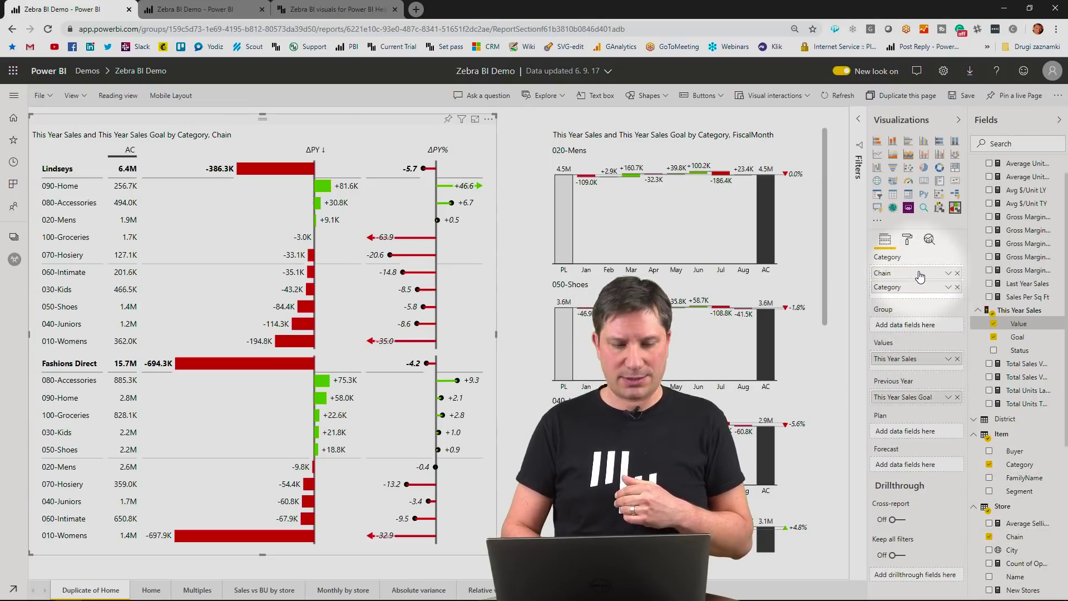
left_click(35, 170)
left_click(35, 195)
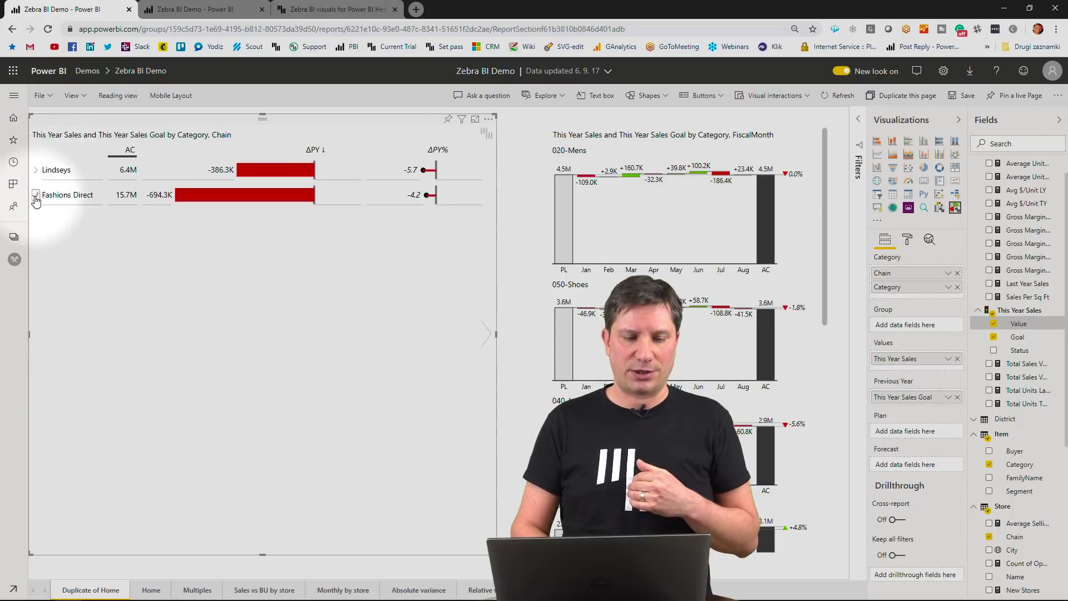
left_click(35, 169)
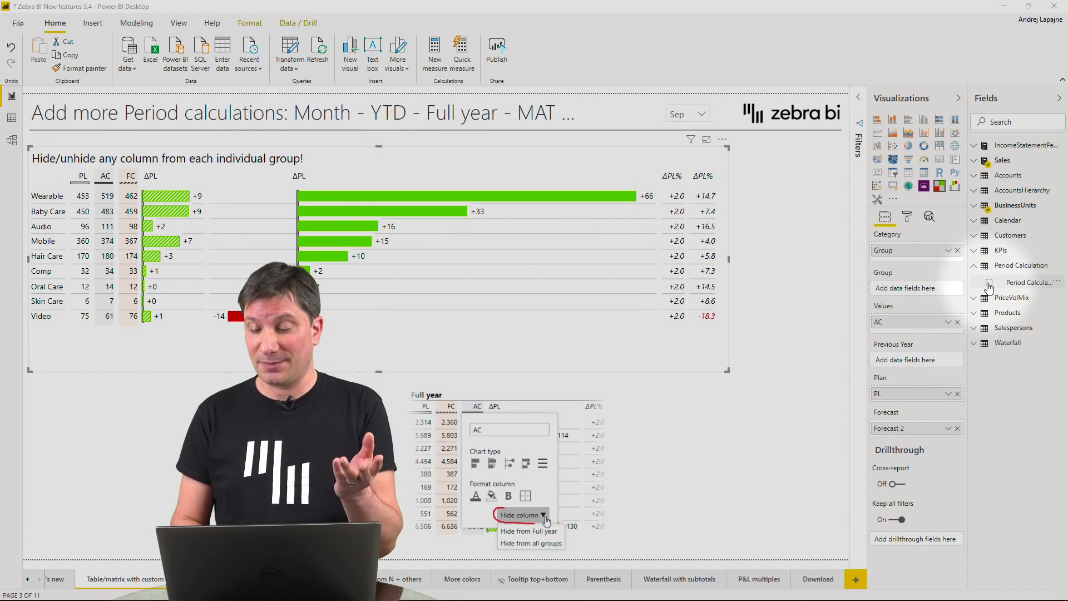
Group the product table by Period Calculation and move the FC column ahead of AC in the Full year group.
left_click(988, 284)
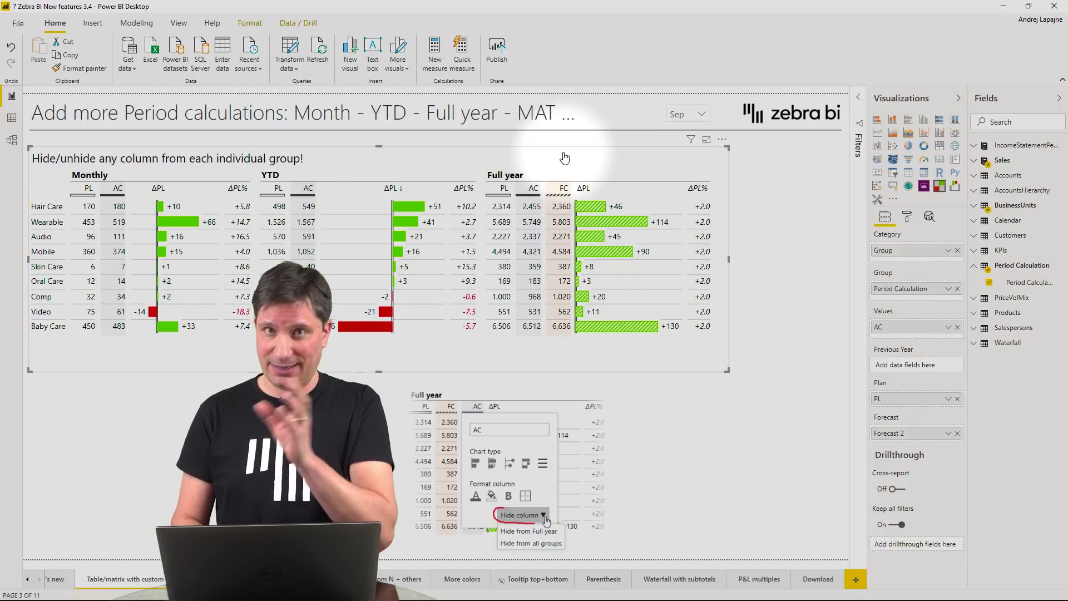
left_click_drag(563, 189, 526, 196)
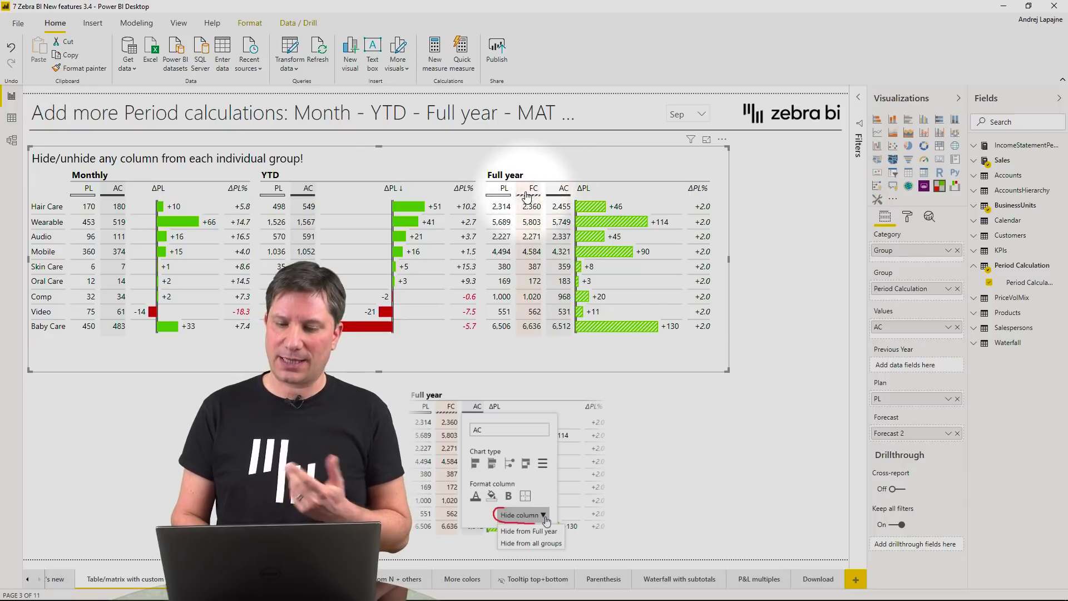
Hide the AC column from the Full year group only.
left_click(565, 189)
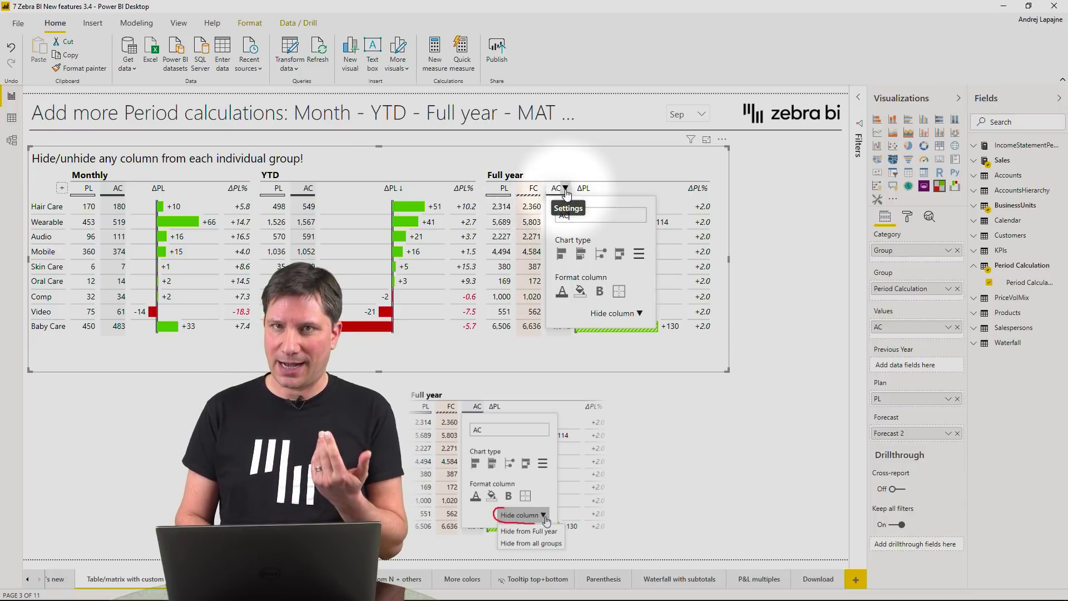
left_click(596, 315)
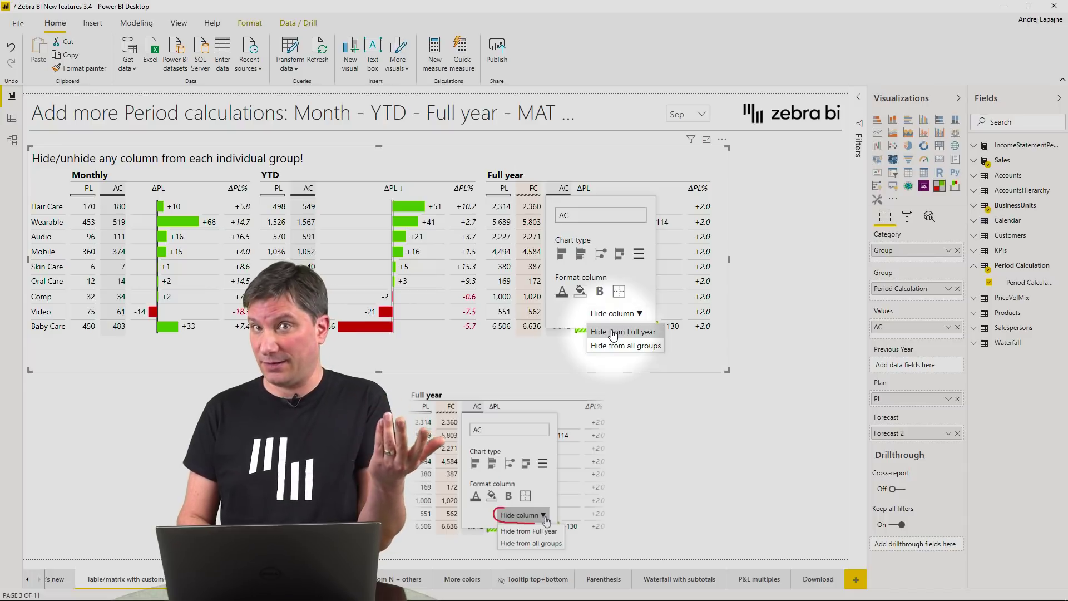
left_click(612, 332)
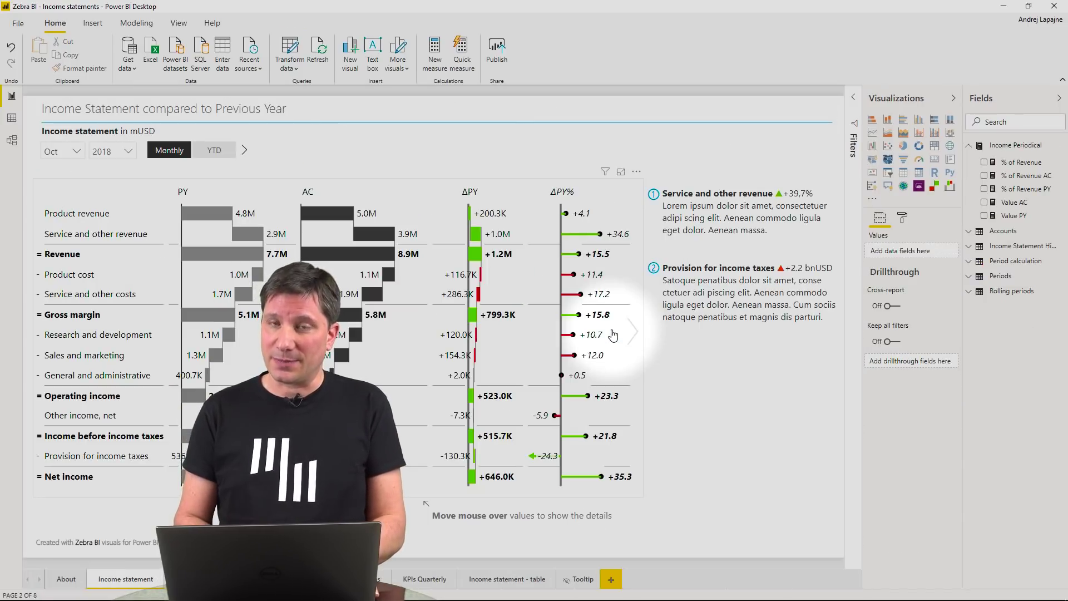
Remove the Result marking from the income statement's Revenue row and apply it again.
left_click(71, 256)
left_click(71, 258)
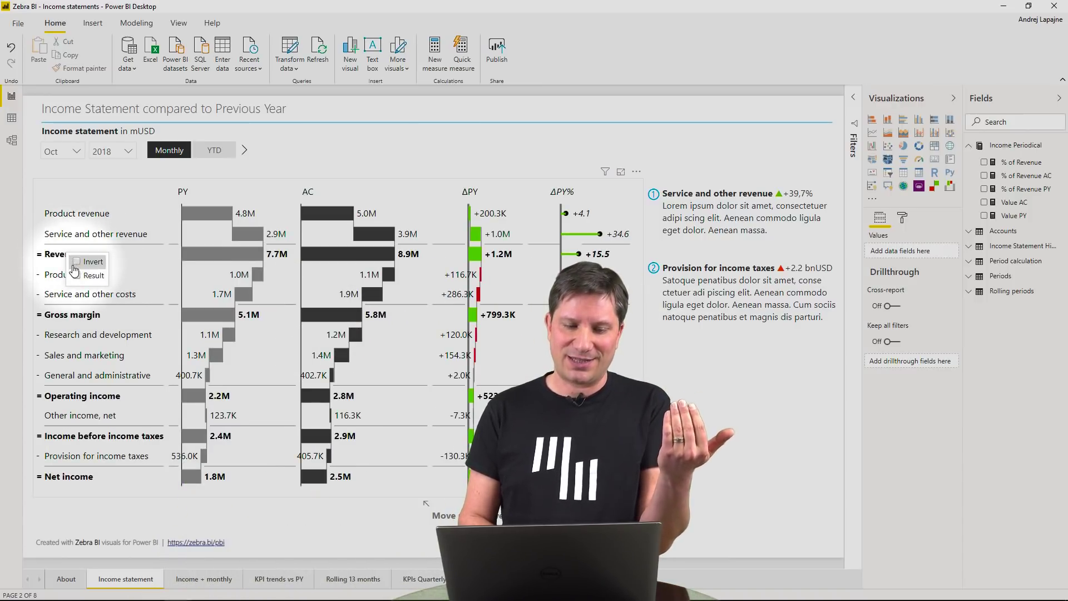
left_click(75, 272)
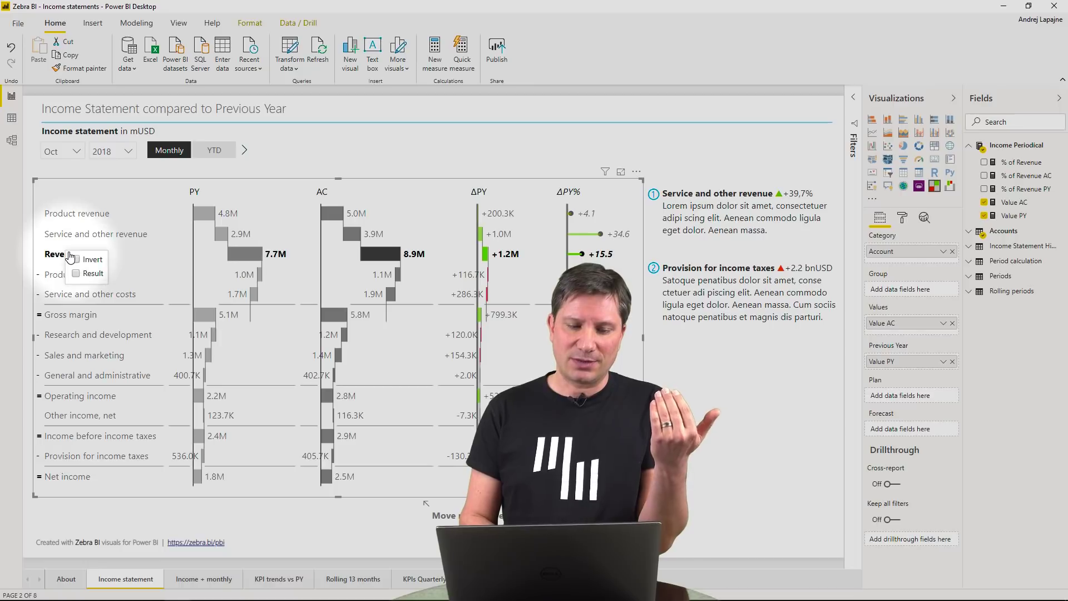
left_click(76, 273)
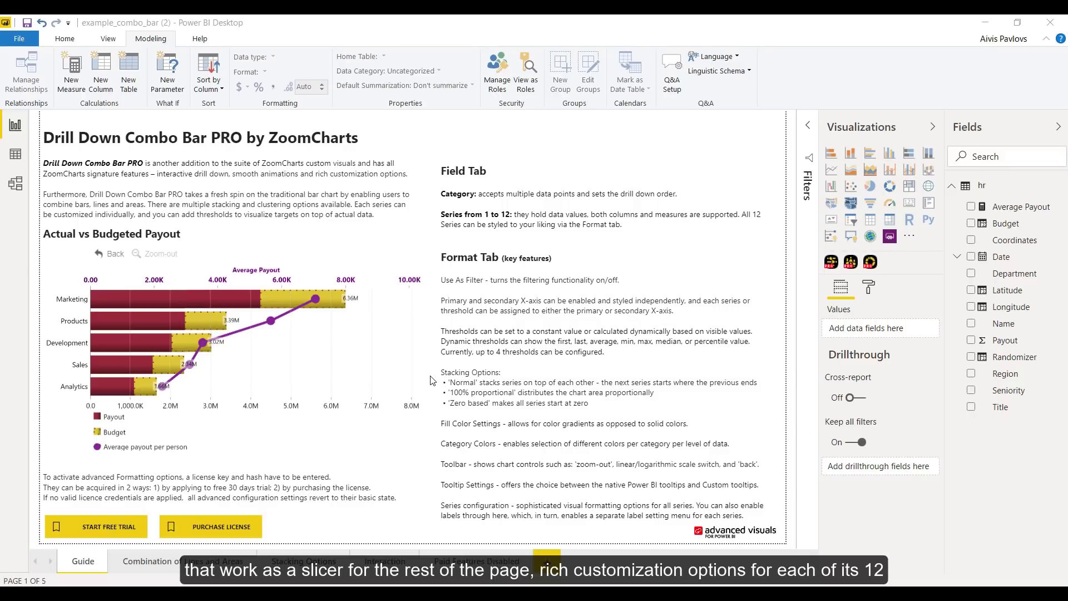
On the Combination of Lines and Areas page, set the combo chart's Series 1 type to Bars.
left_click(431, 379)
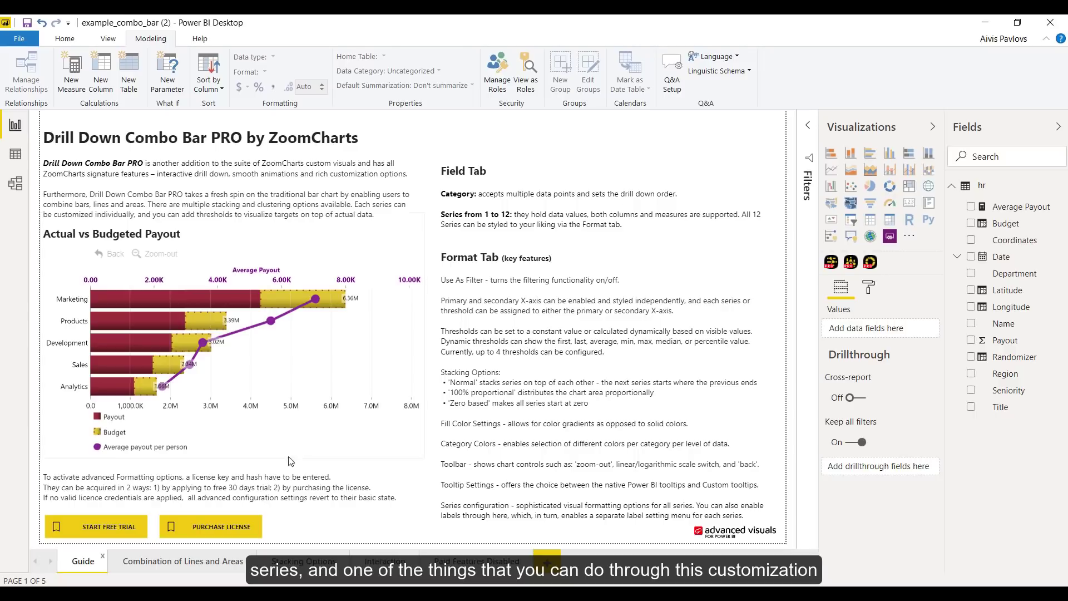
left_click(183, 561)
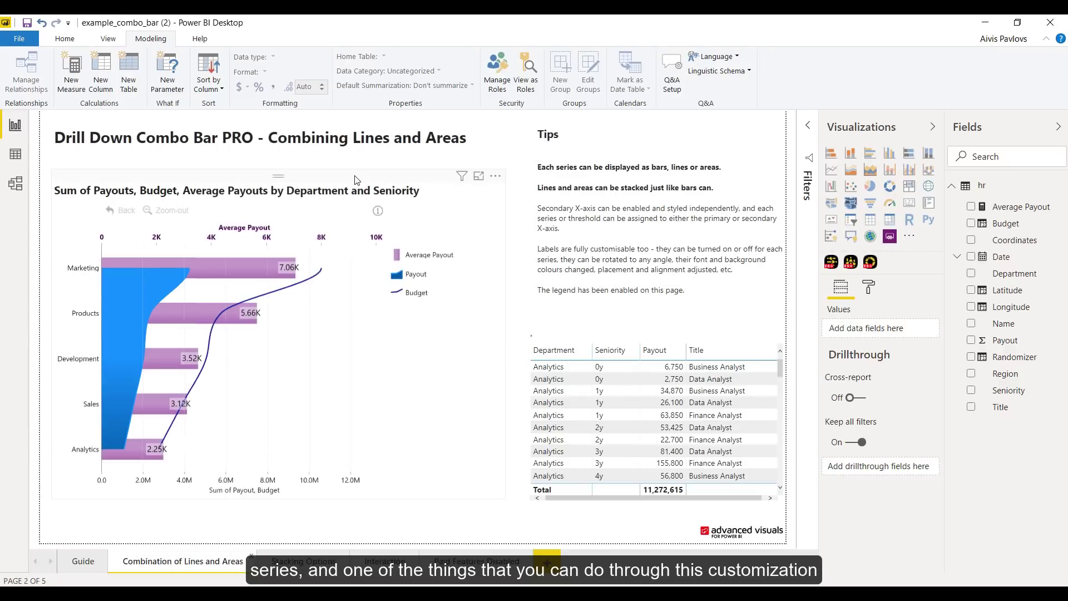
left_click(353, 236)
left_click(868, 287)
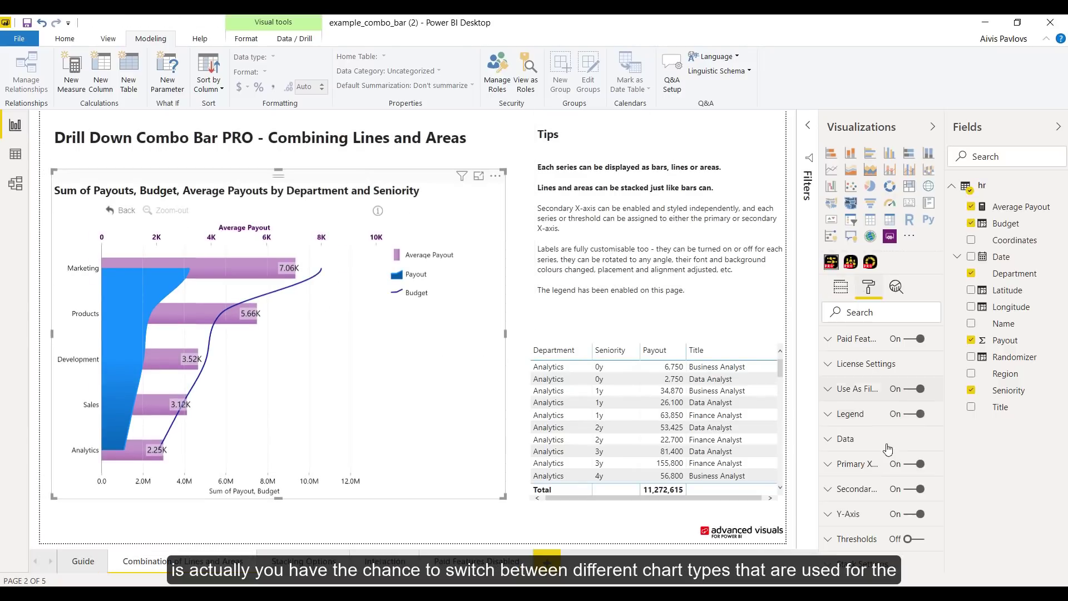
scroll(866, 487, "down", 5)
left_click(859, 439)
scroll(866, 453, "down", 2)
left_click(867, 454)
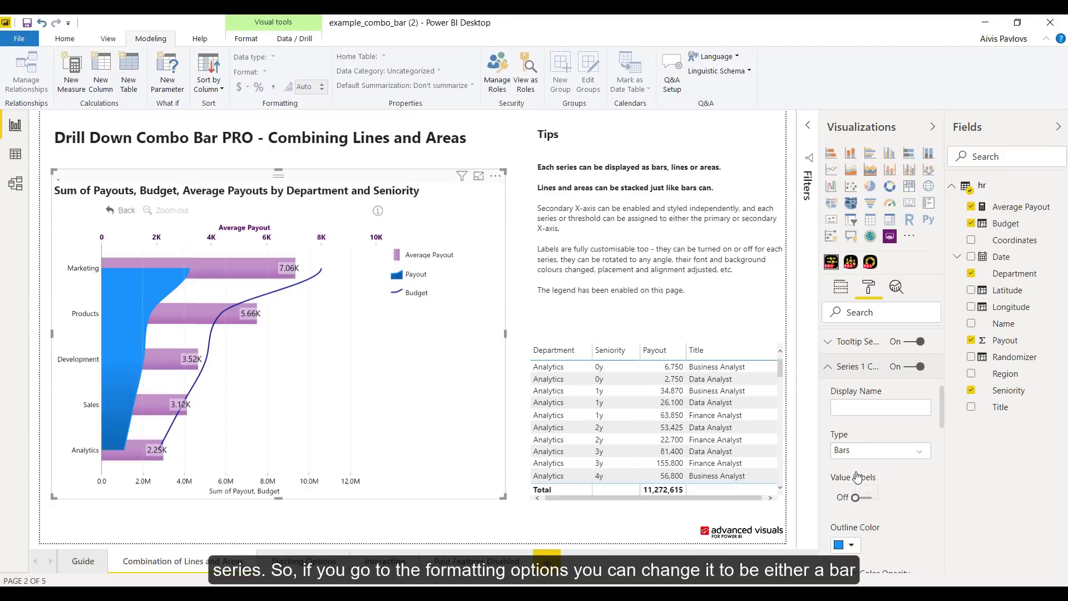
left_click(854, 466)
Change the combo chart's Series 1 type to Line, and after that to Area.
left_click(859, 452)
left_click(855, 474)
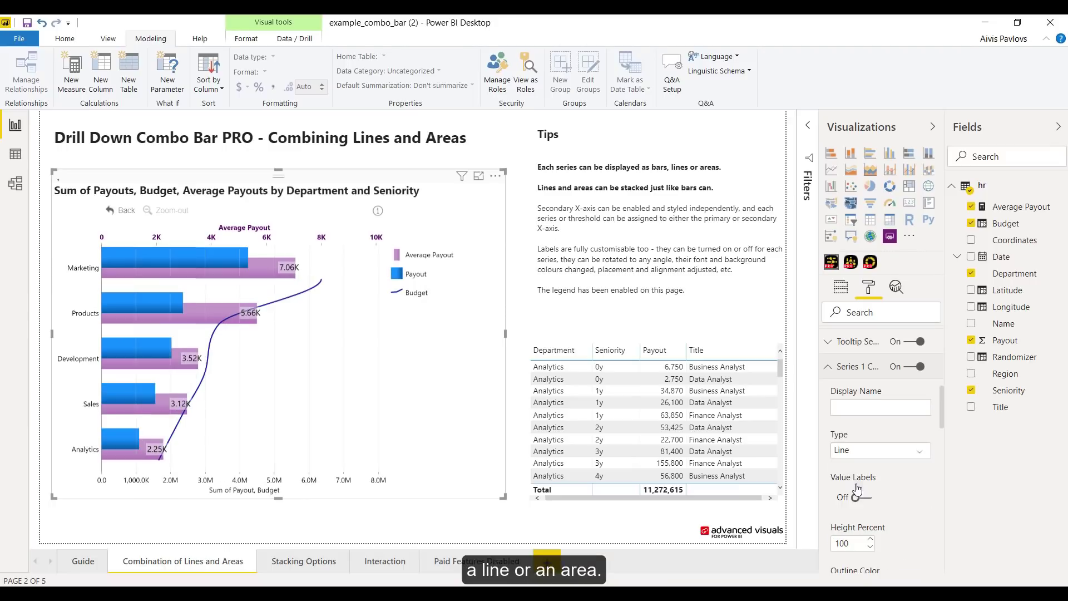
left_click(859, 450)
left_click(854, 494)
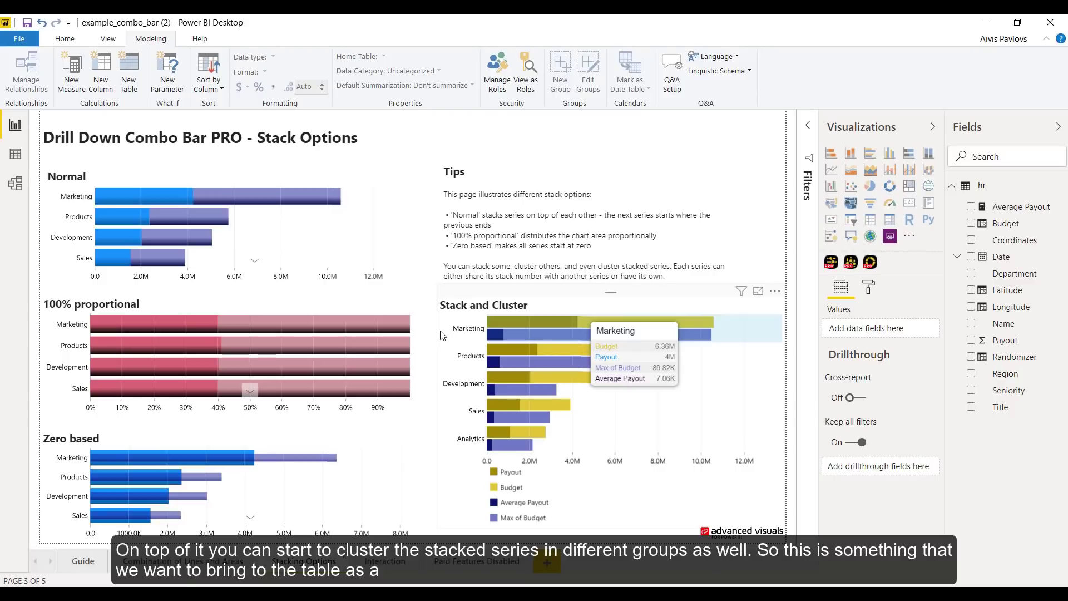
On the Interaction page, drill into Development's payouts by seniority, move through the bars, and zoom back out to all departments.
left_click(385, 561)
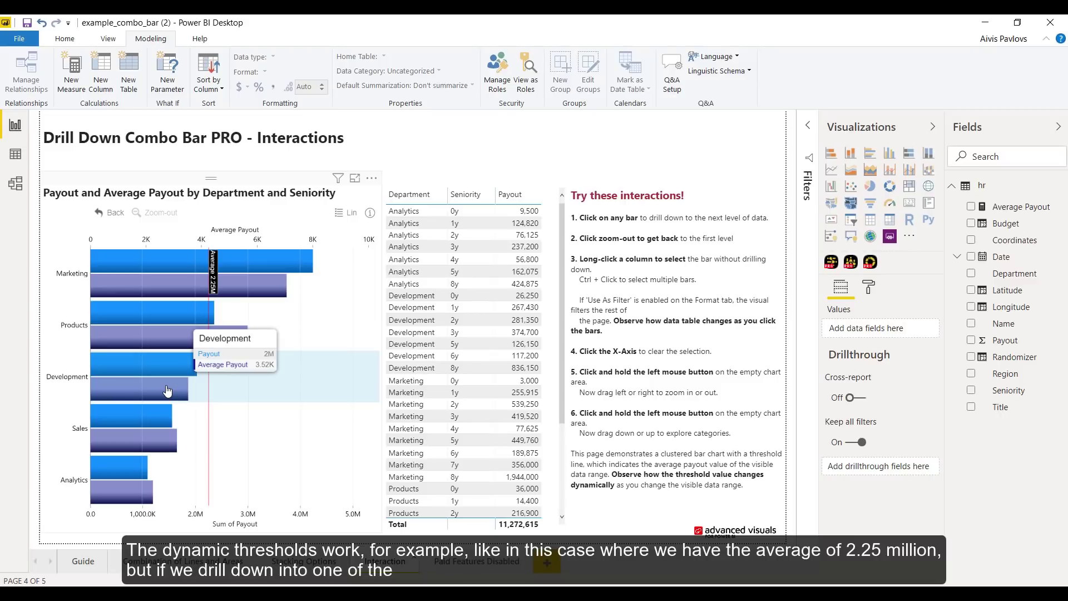
left_click(167, 389)
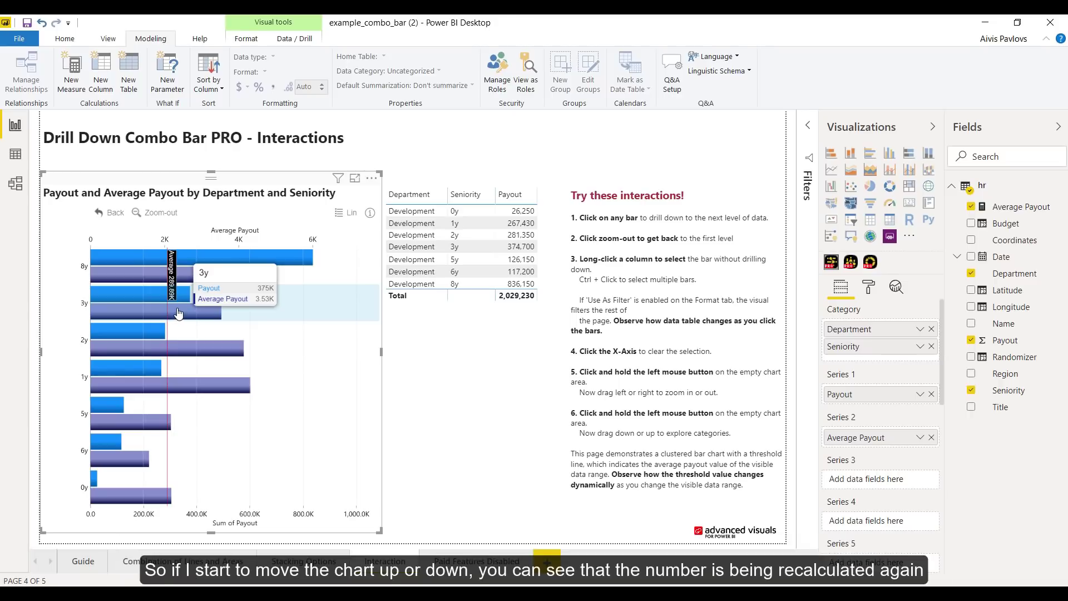
left_click_drag(178, 314, 159, 207)
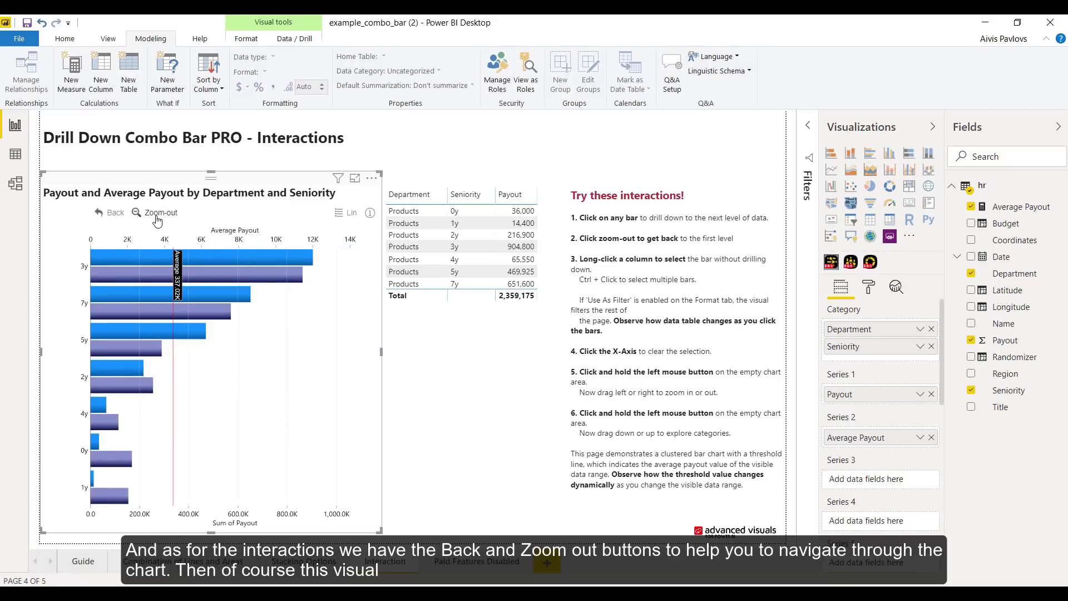
left_click(158, 212)
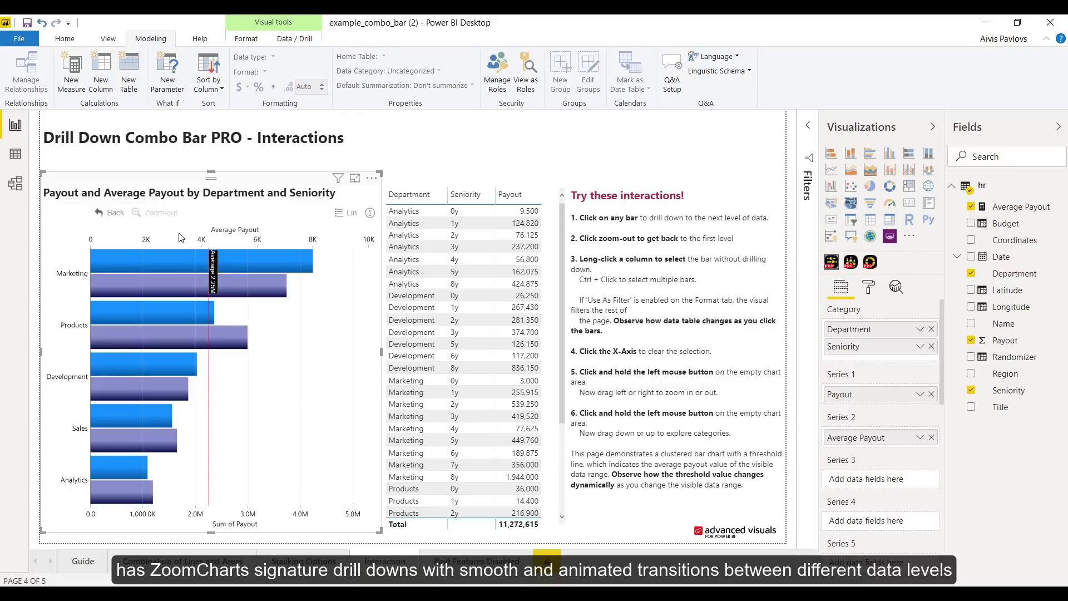
Drill into Marketing's payouts, select the 2y, 3y, 1y and 6y bars together to filter the table, and clear the selection.
left_click(170, 263)
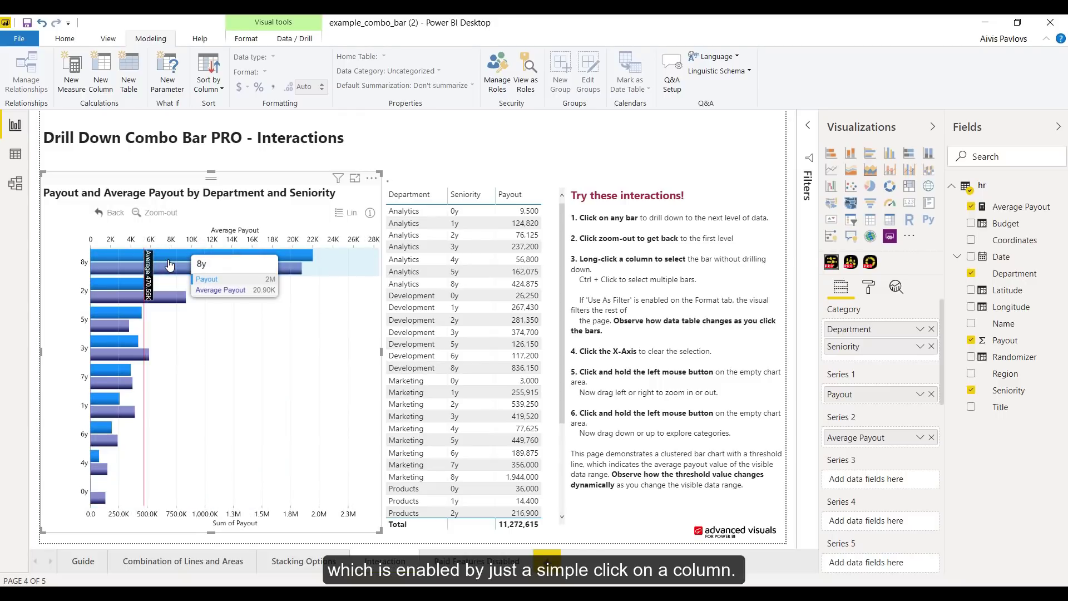
left_click(132, 284)
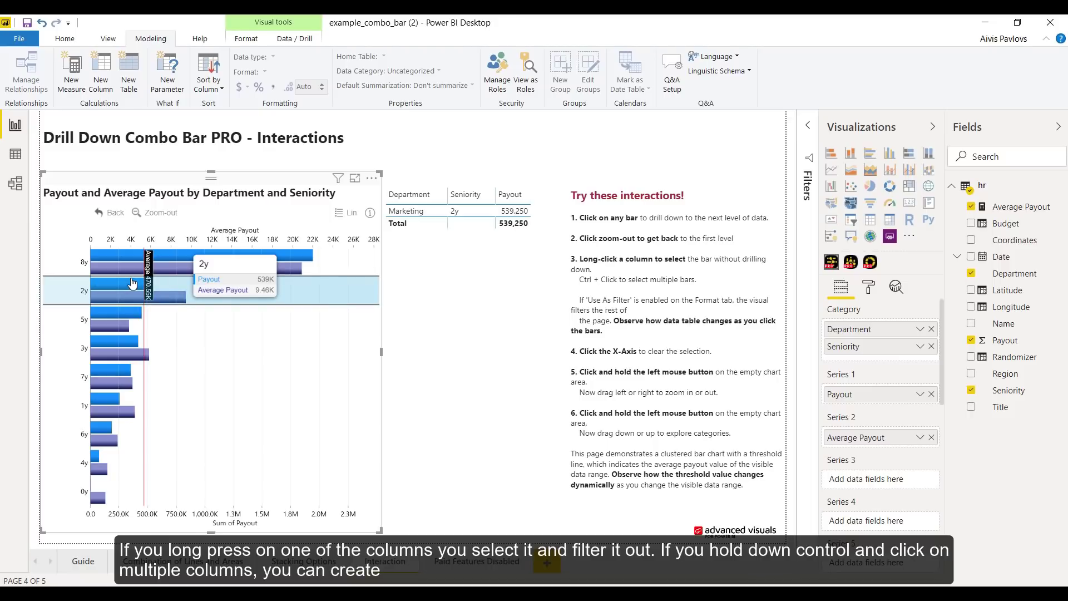
left_click(119, 347, "ctrl")
left_click(117, 408, "ctrl")
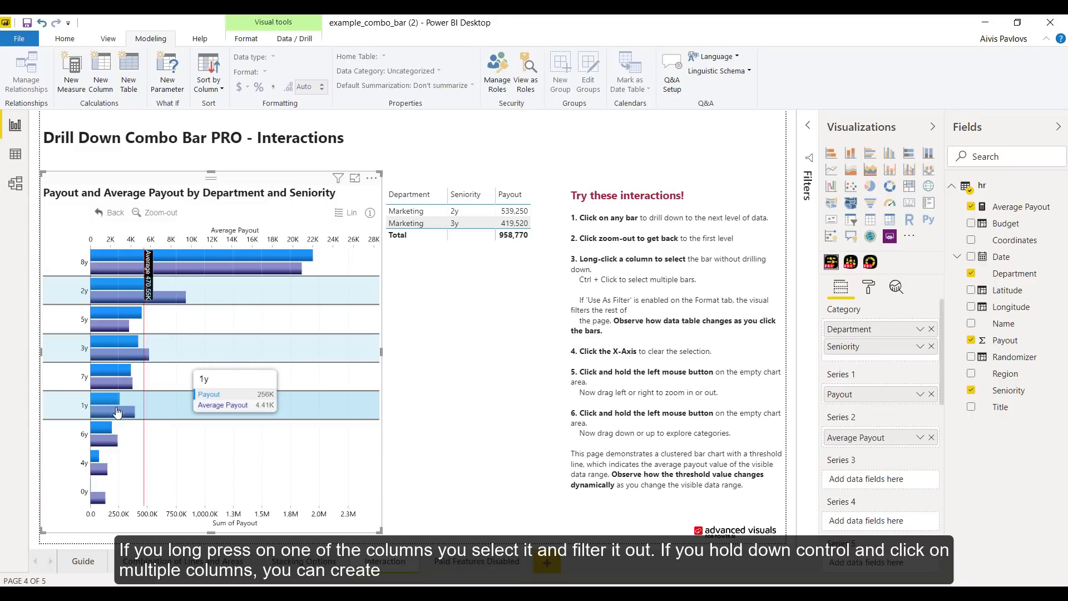
left_click(115, 444, "ctrl")
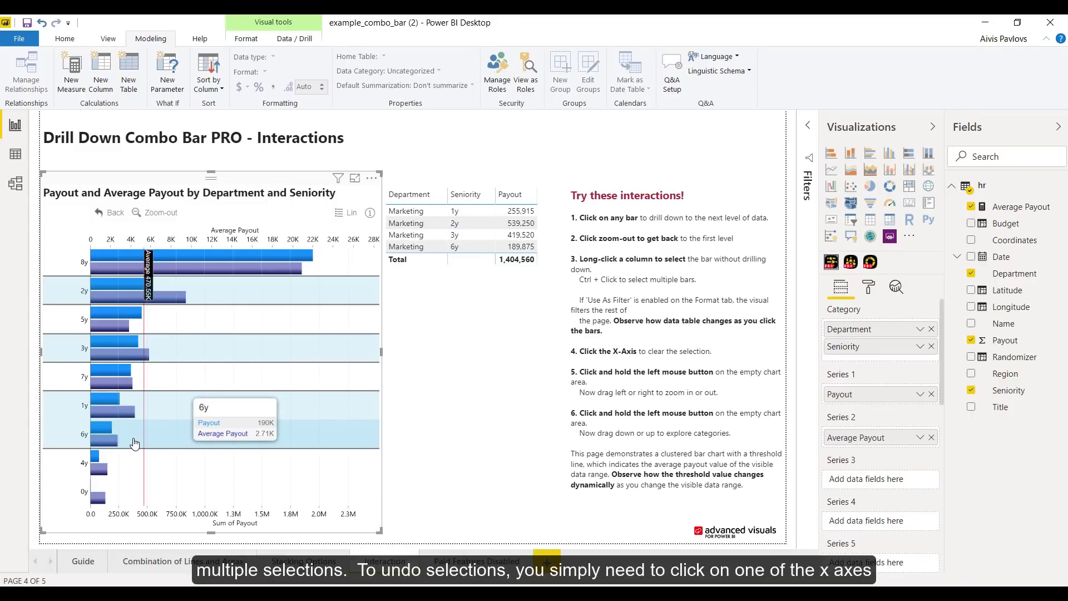
left_click(184, 239)
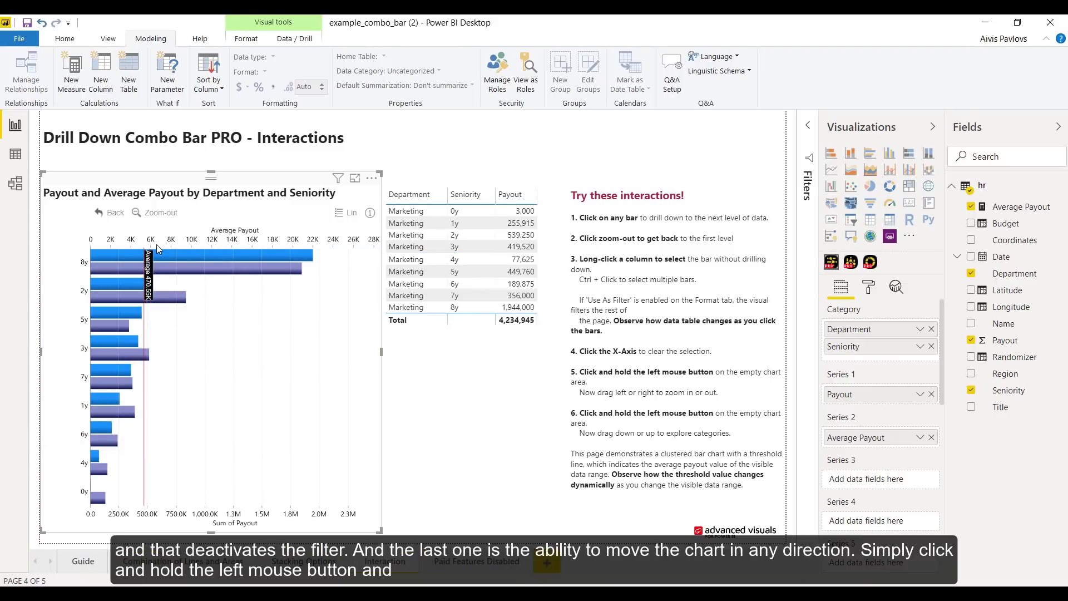
mouse_move(154, 407)
left_mouse_down()
mouse_move(176, 403)
mouse_move(103, 422)
mouse_move(178, 422)
mouse_move(152, 413)
left_mouse_up()
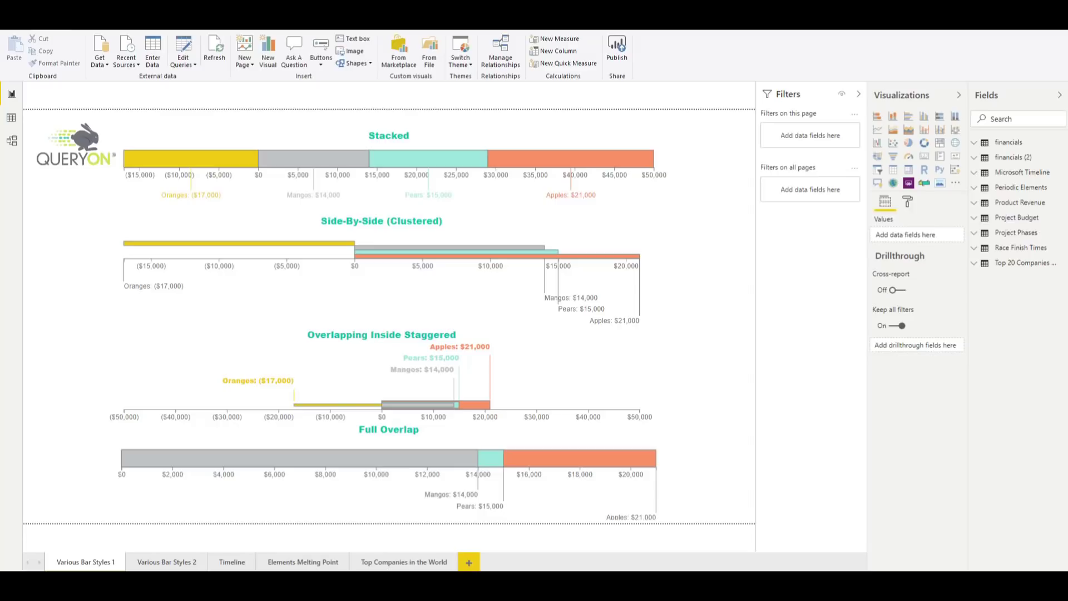
Show the Various Bar Styles 2 page of the QueryOn report.
left_click(167, 561)
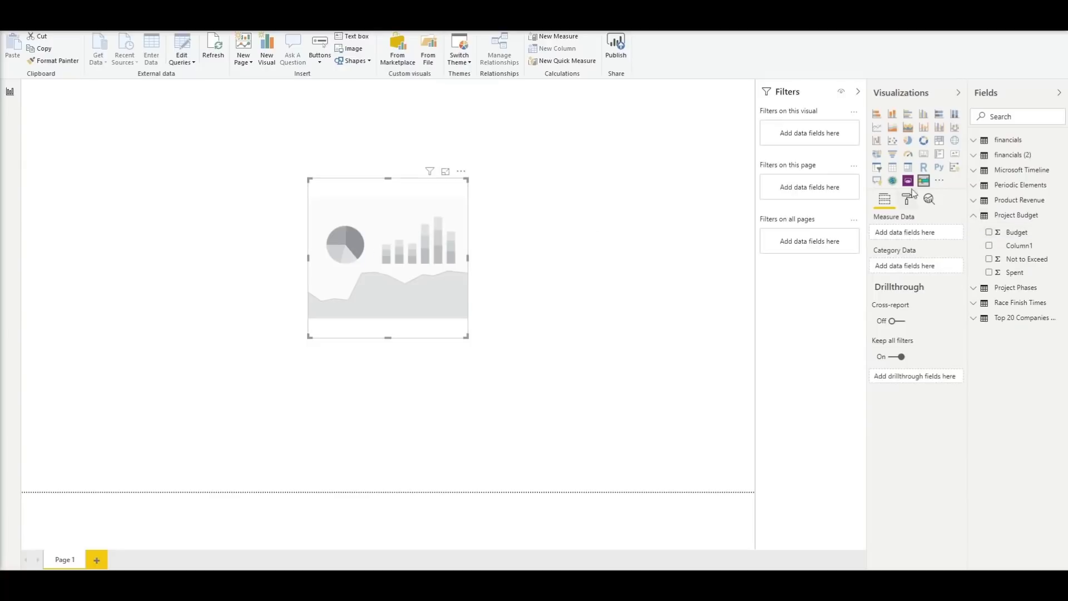
Add Budget, Spent and Not to Exceed from Project Budget as the empty visual's measures, then widen and reposition the visual.
left_click(988, 232)
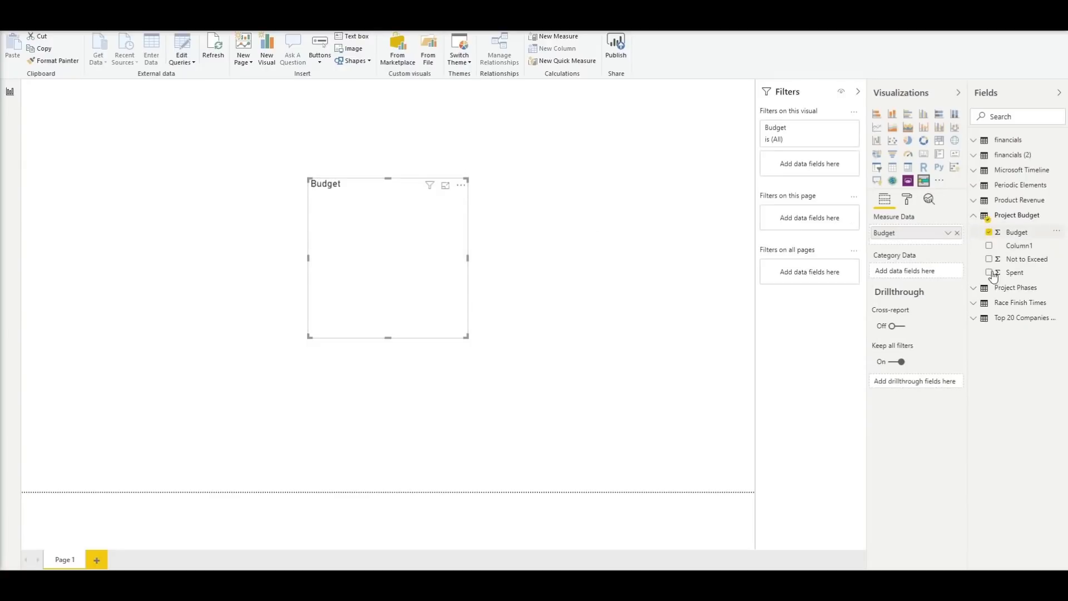
left_click(988, 272)
left_click(988, 258)
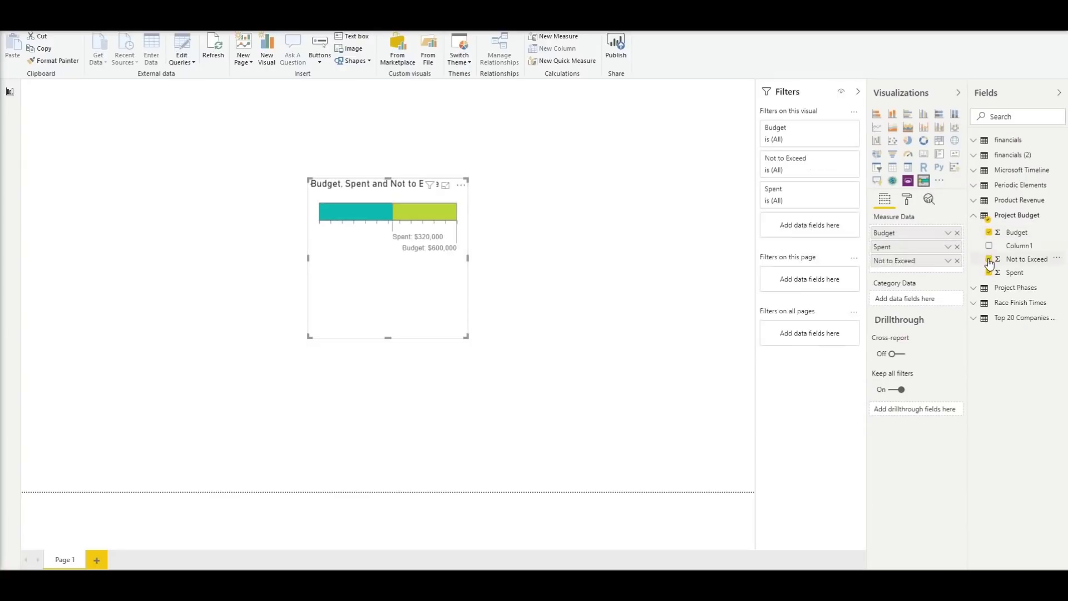
left_click_drag(467, 257, 644, 258)
left_click_drag(485, 182, 440, 202)
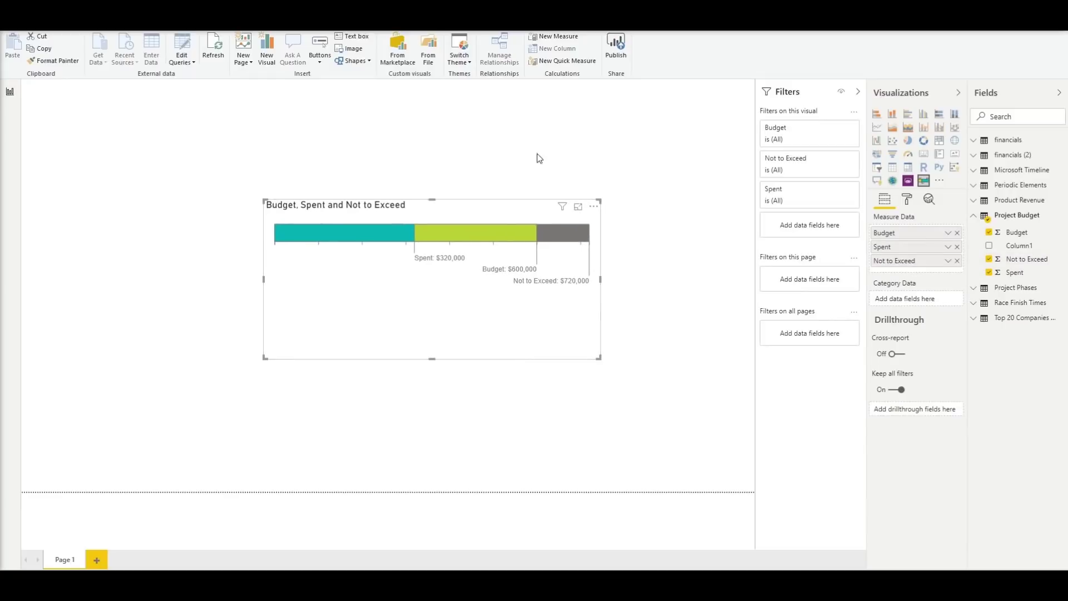
Turn off the display of Not to Exceed in the bar.
left_click(907, 205)
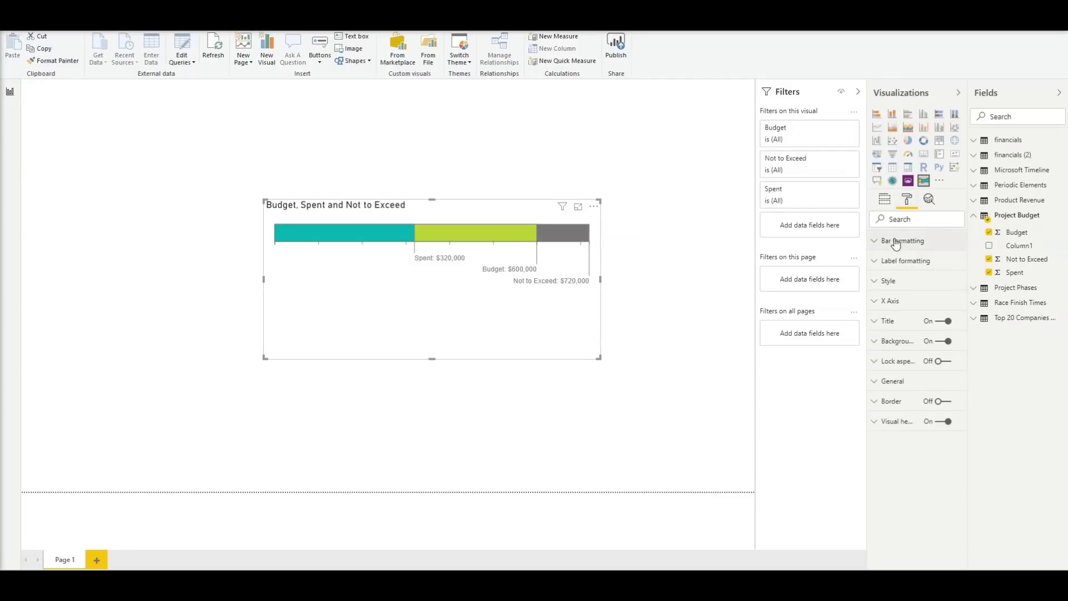
left_click(869, 241)
scroll(891, 399, "down", 2)
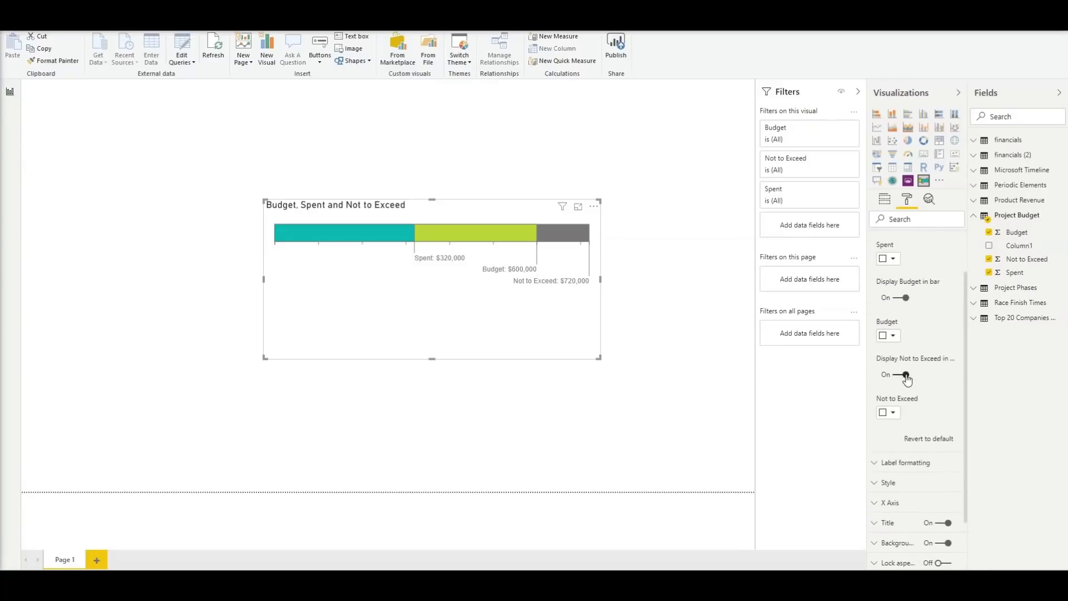
left_click(900, 375)
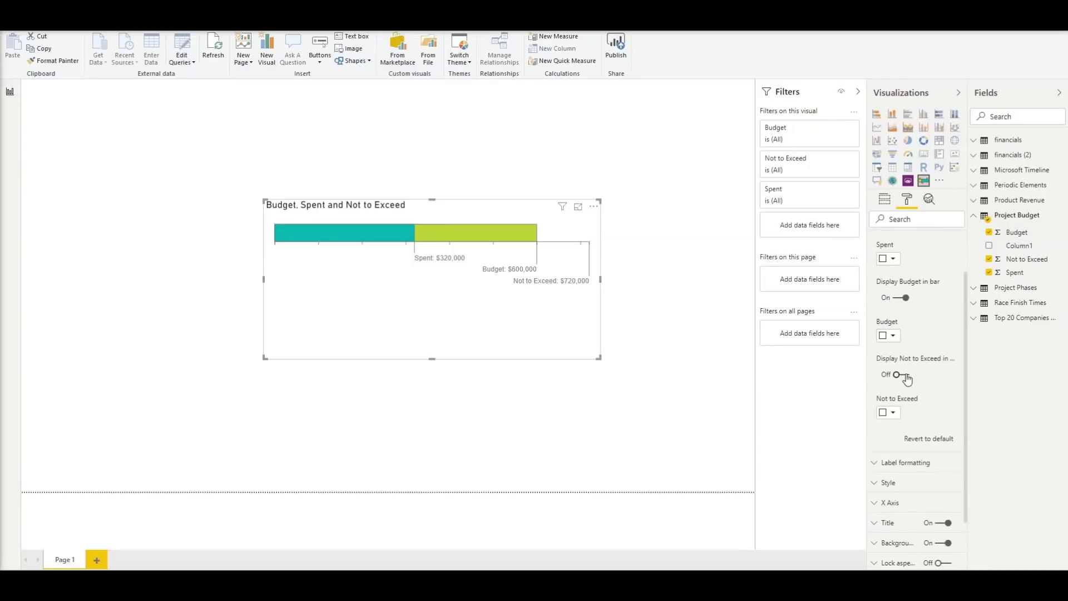
scroll(887, 264, "up", 2)
left_click(891, 242)
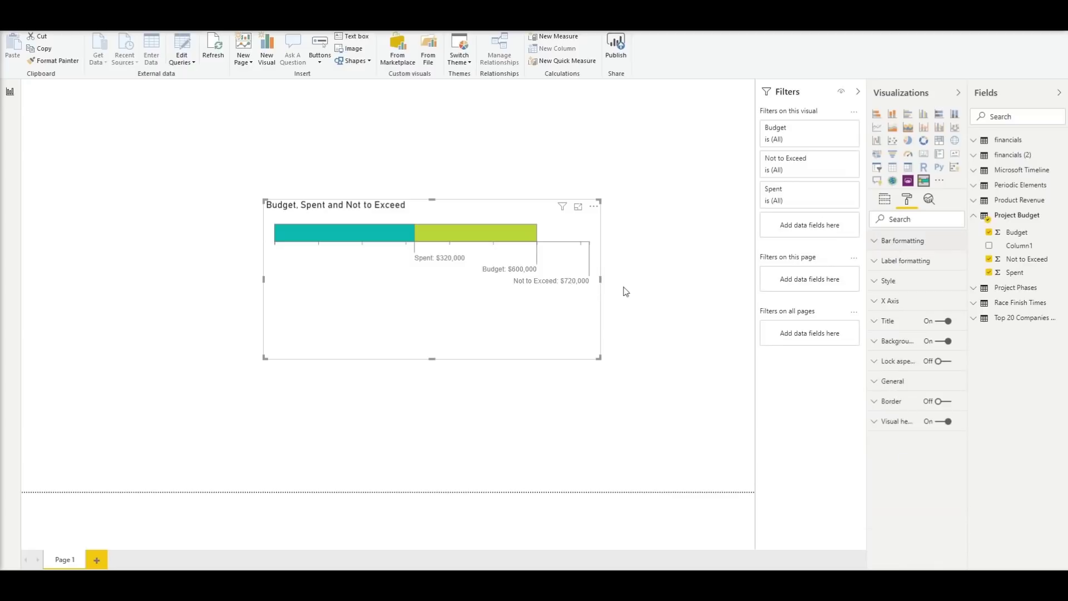
Enable a custom format for the Not to Exceed label and colour the label red.
left_click(875, 270)
scroll(899, 278, "down", 5)
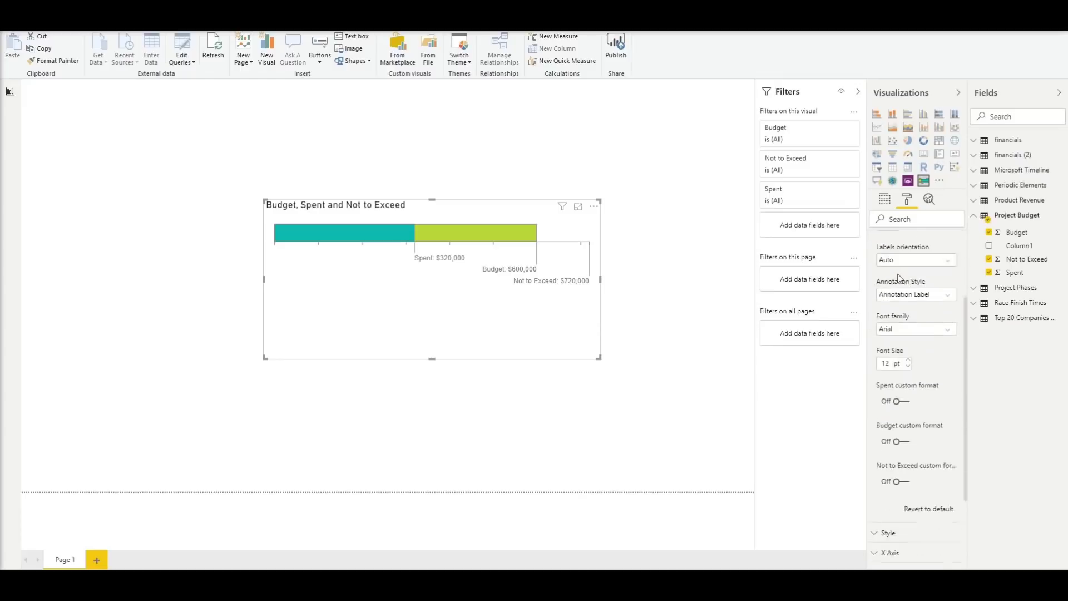
left_click(895, 368)
scroll(896, 368, "down", 2)
left_click(895, 351)
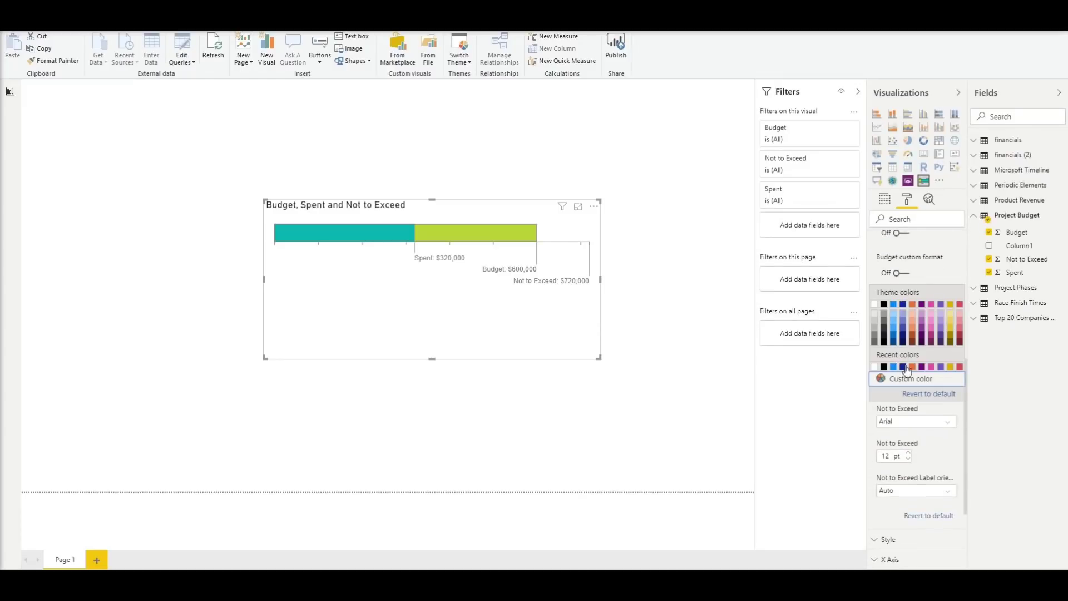
left_click(960, 366)
left_click(702, 333)
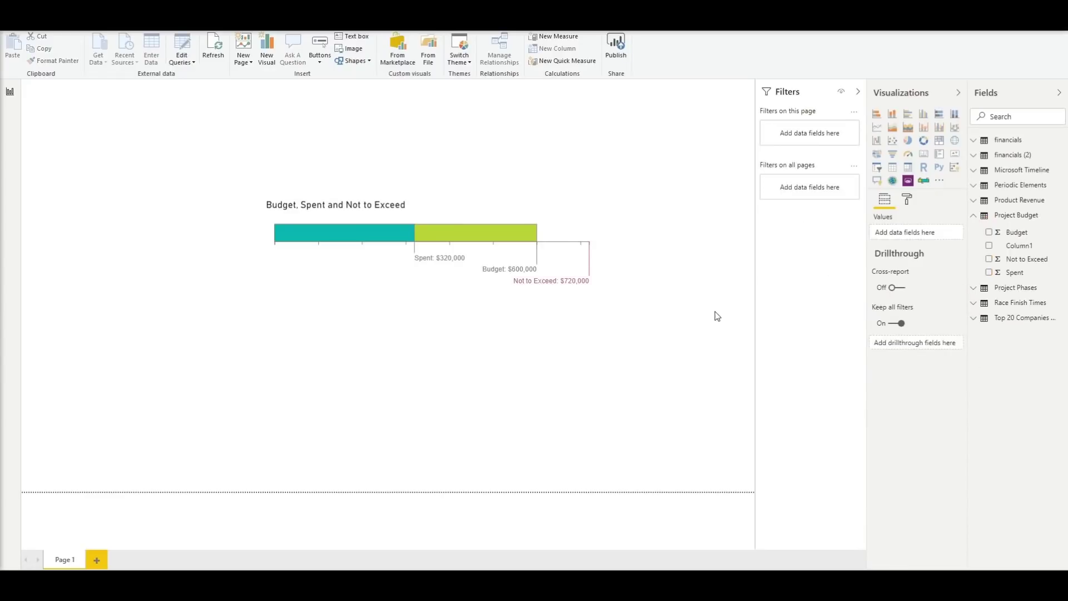
Set the budget bar's overlap style to the inside staggered option.
left_click(445, 322)
left_click(875, 240)
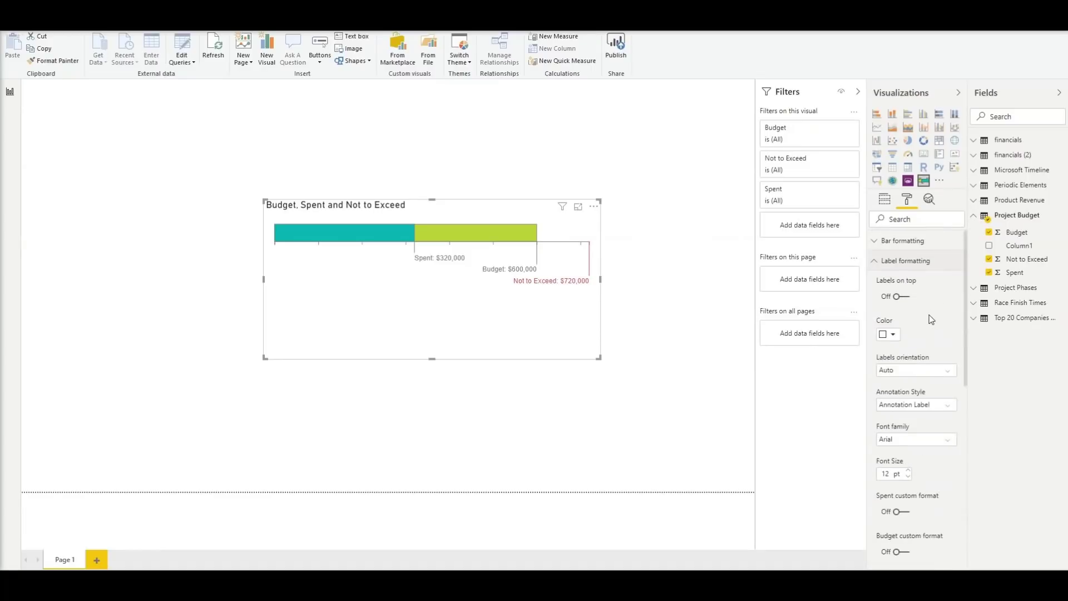
left_click(876, 260)
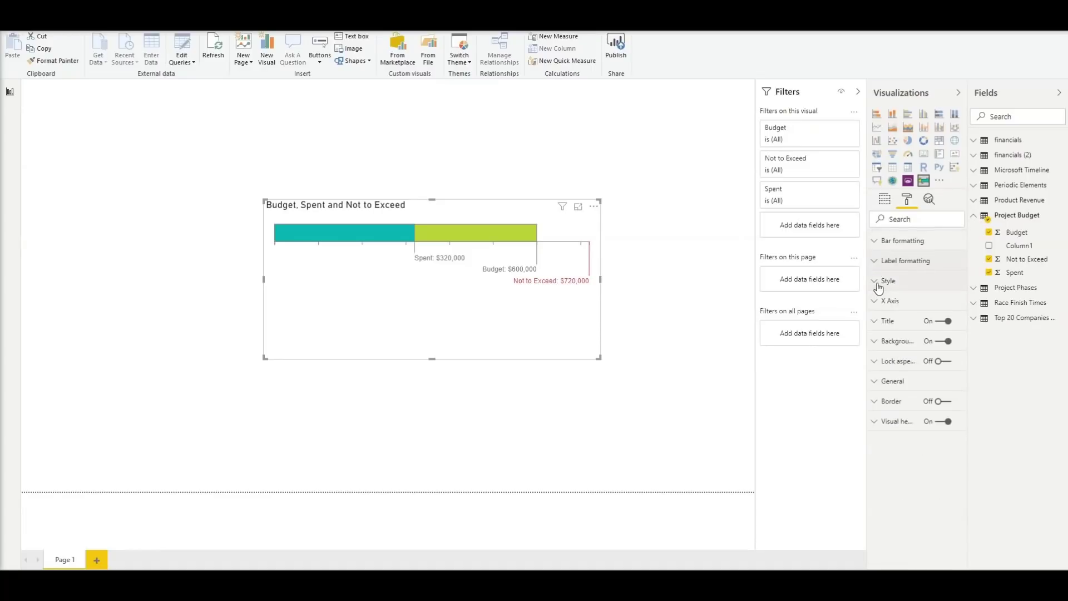
left_click(875, 281)
left_click(909, 314)
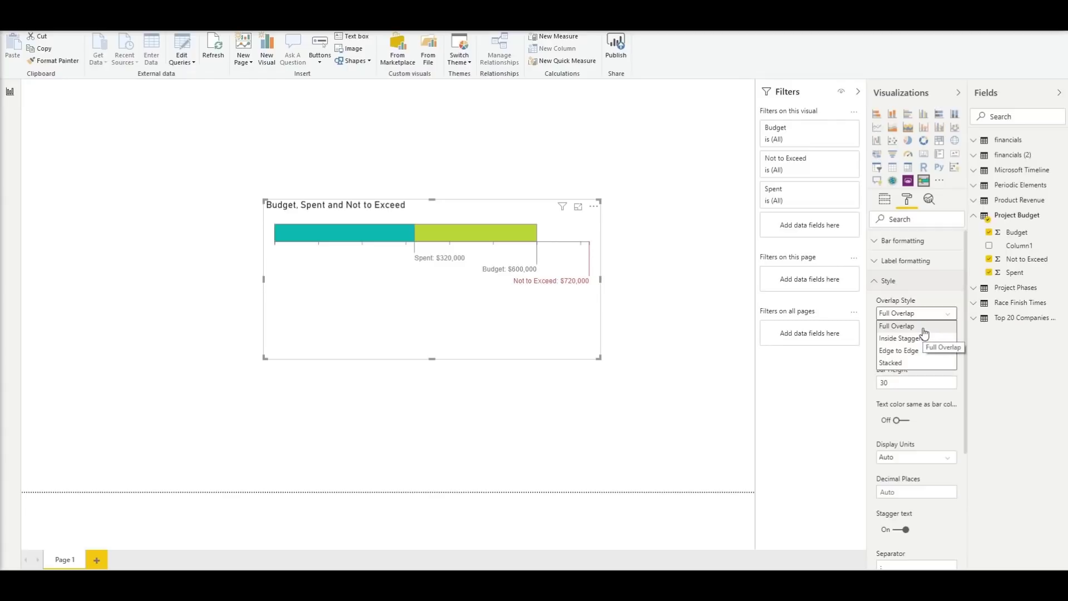
left_click(920, 337)
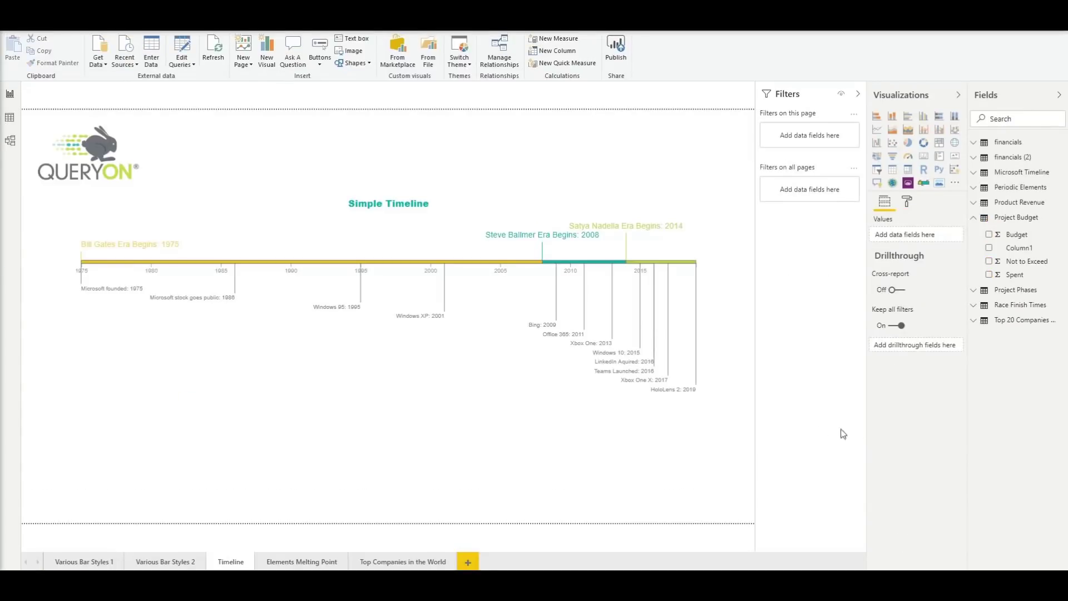
Examine the fields used by the Simple Timeline visual and open the Elements Melting Point page.
left_click(333, 316)
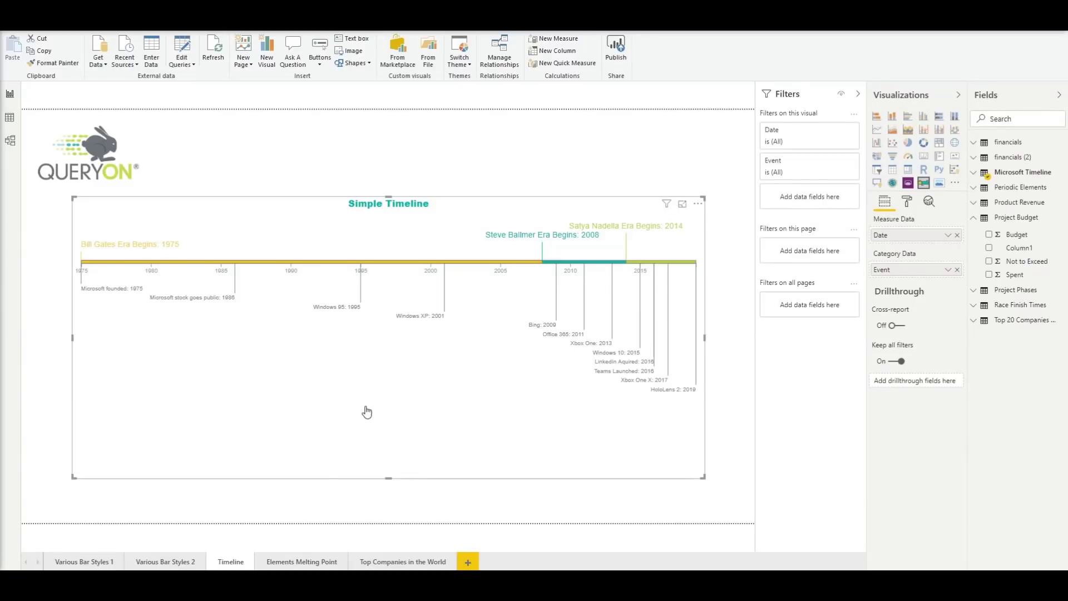
left_click(296, 562)
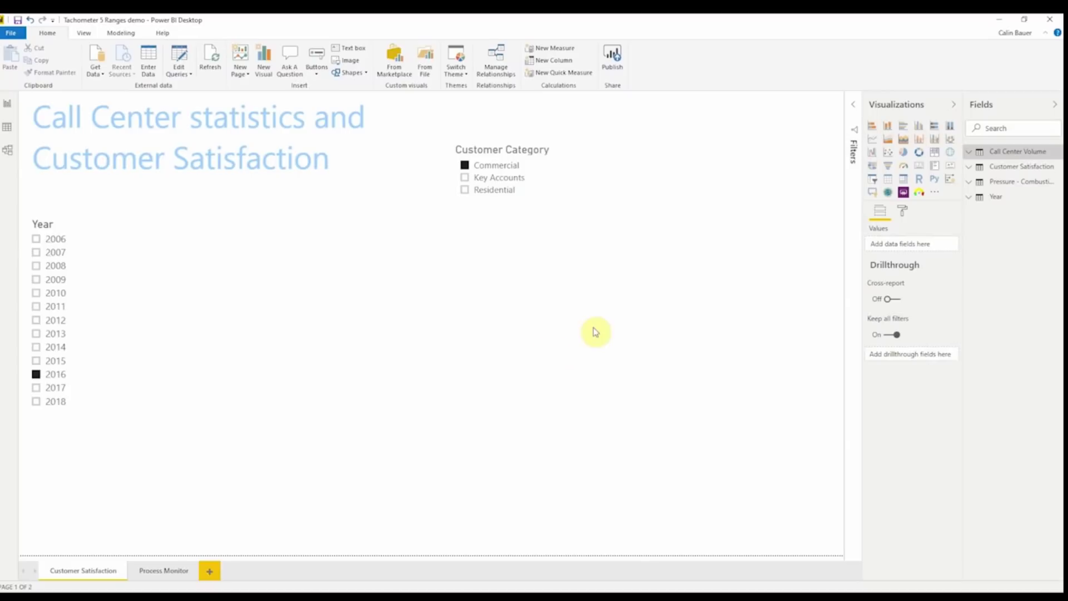
Insert a tachometer visual with Satisfaction Rating as its value and Target Rating as its target value, both from Customer Satisfaction.
left_click(920, 194)
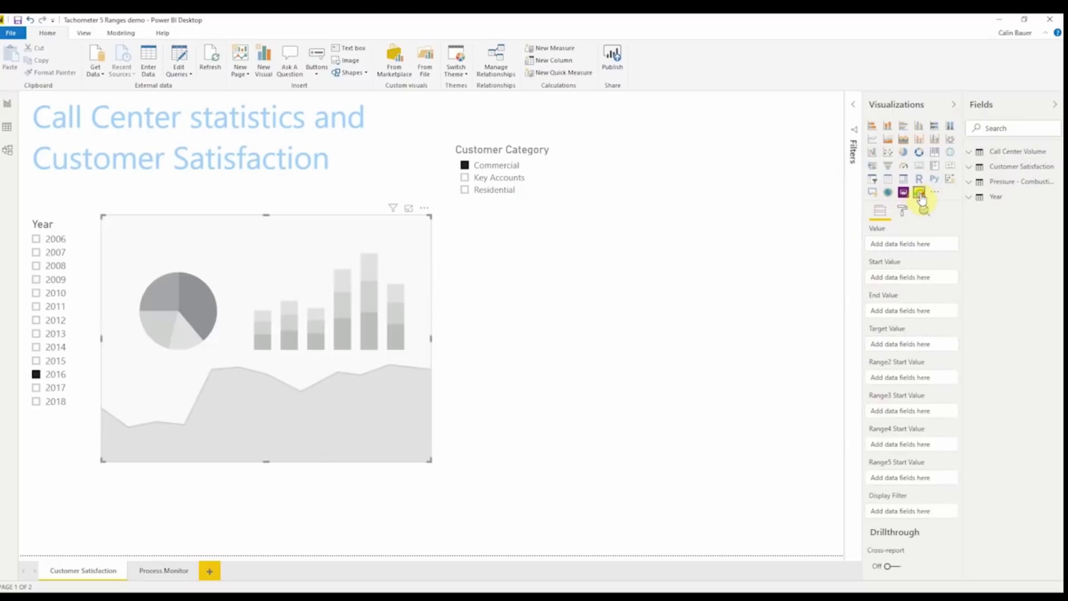
left_click(971, 168)
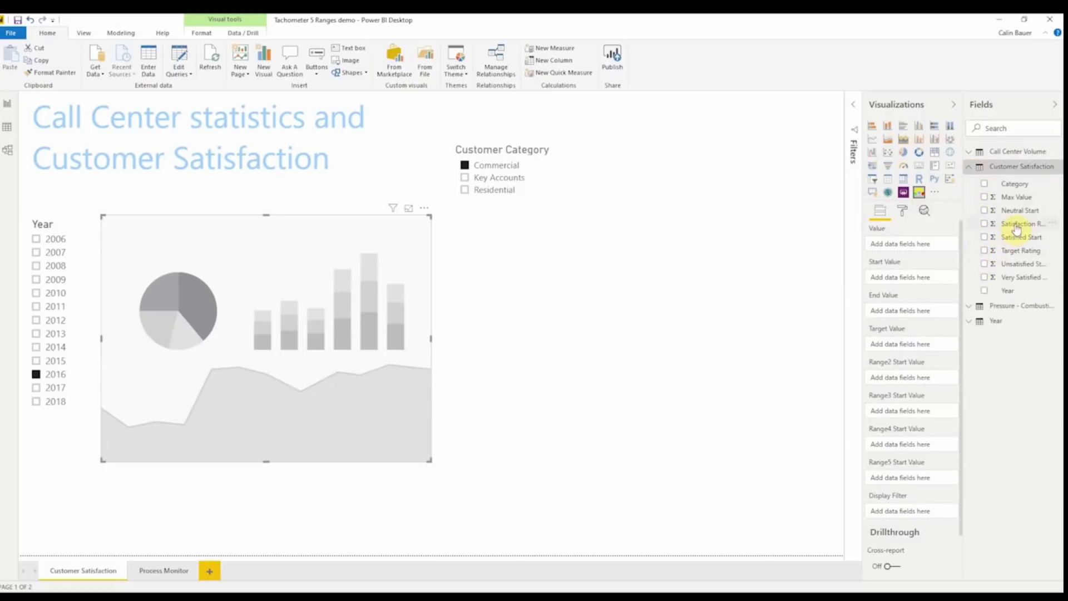
left_click_drag(1012, 223, 926, 245)
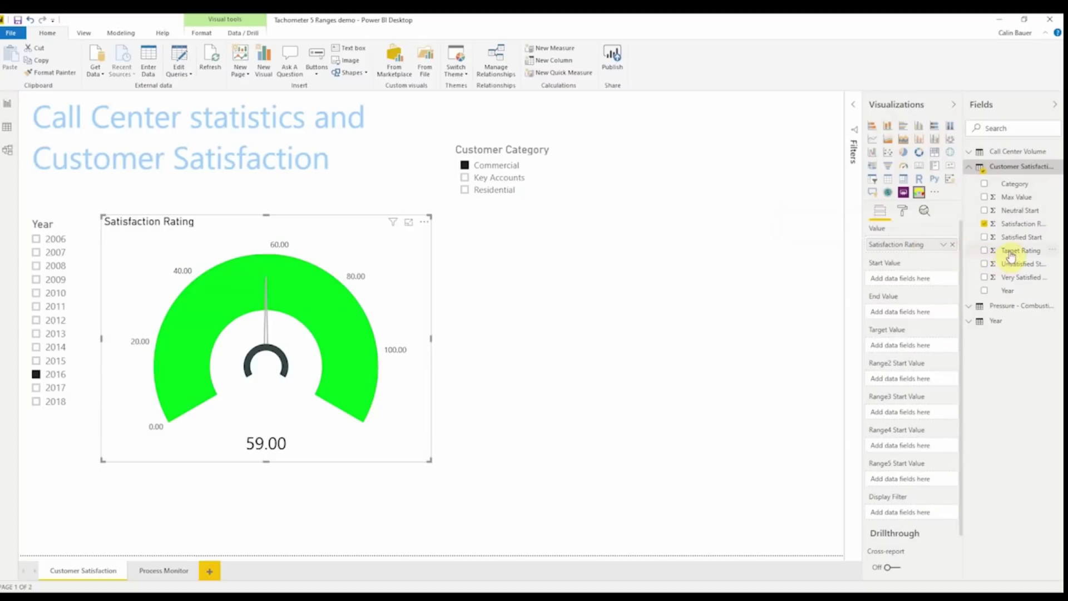
mouse_move(1009, 253)
left_mouse_down()
mouse_move(936, 341)
mouse_move(907, 347)
left_mouse_up()
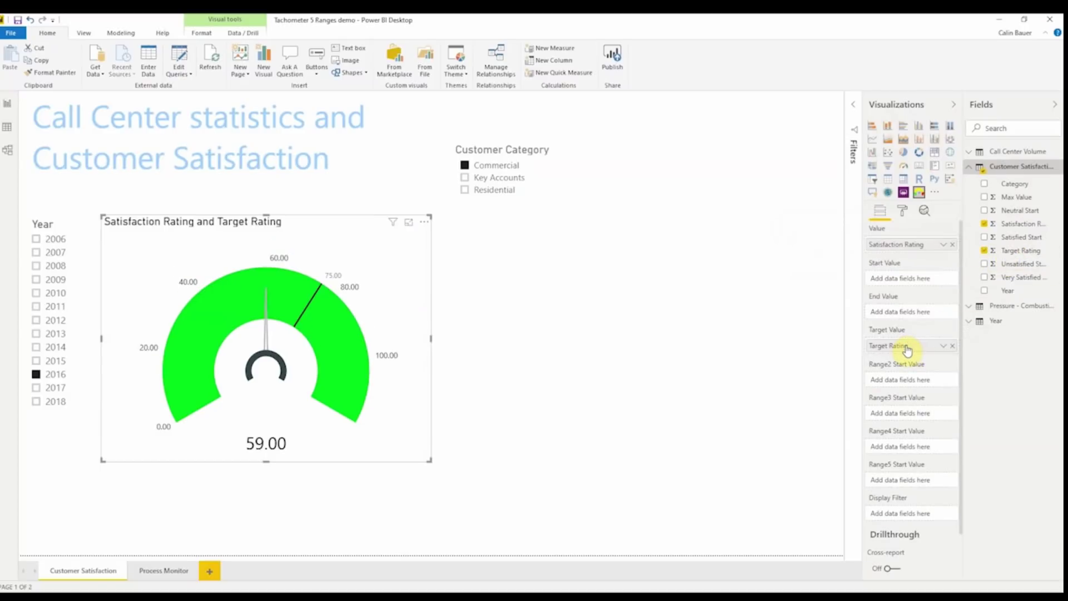
Rename the tachometer's Satisfaction Rating value field to Customer Satisfaction.
right_click(892, 248)
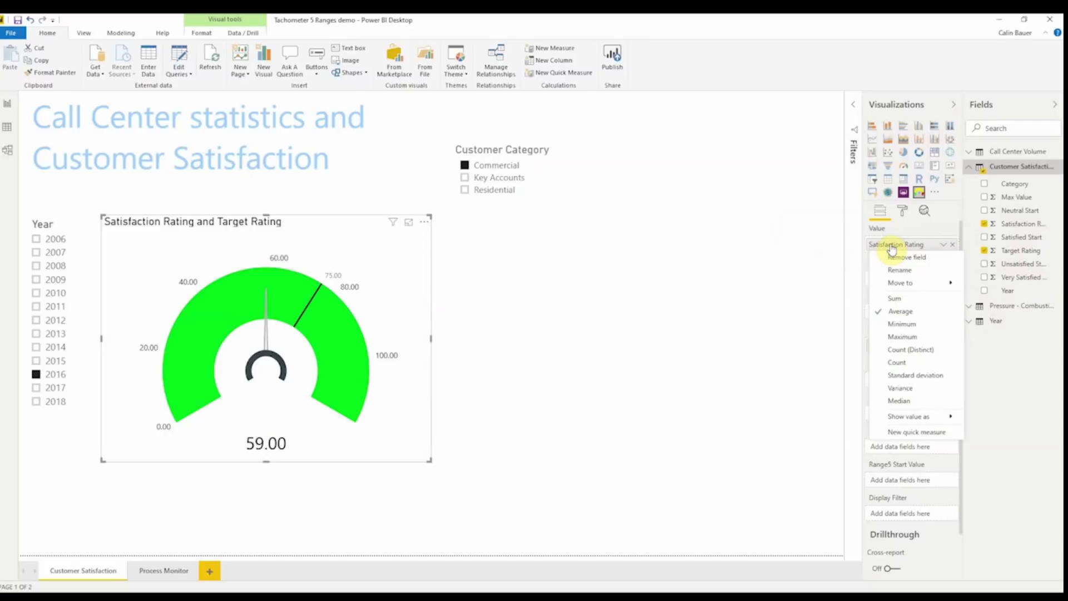
left_click(899, 269)
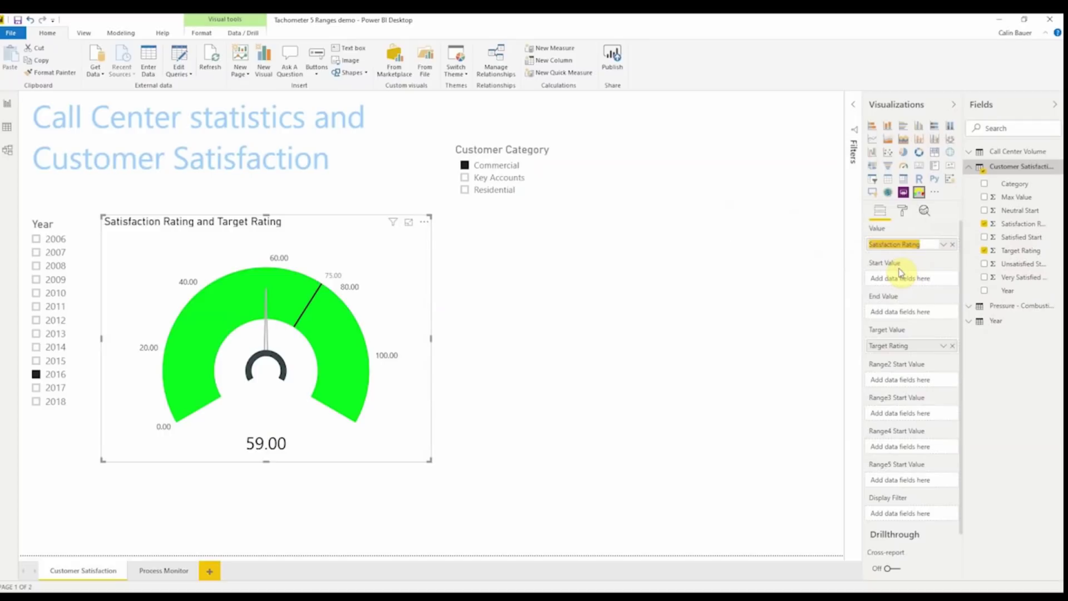
type("Customer Satisfaction")
key("Return")
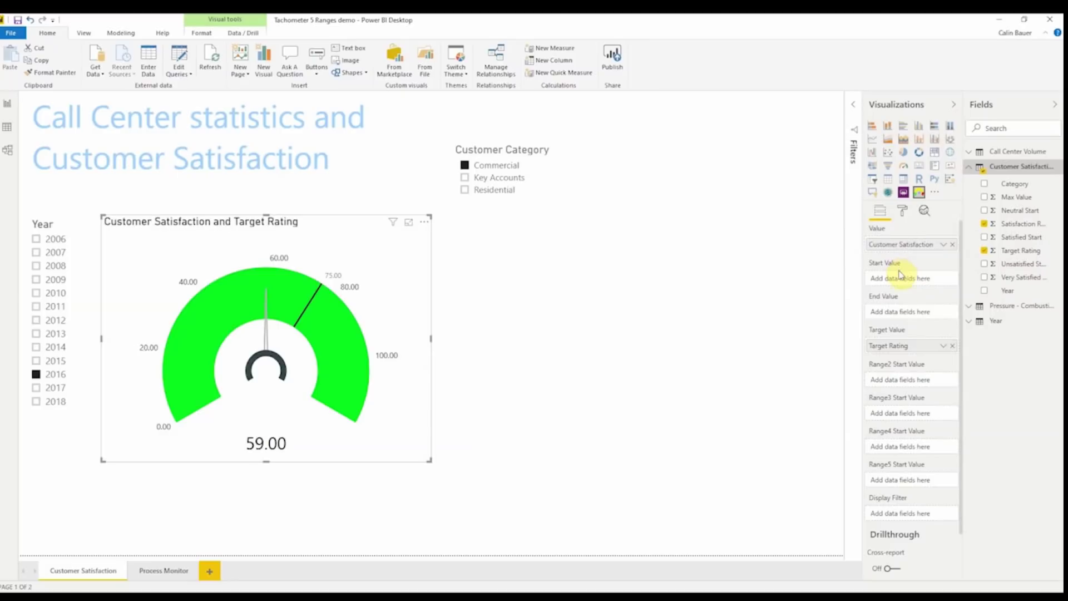
Rename the tachometer's Target Rating field to Target.
right_click(892, 347)
left_click(904, 348)
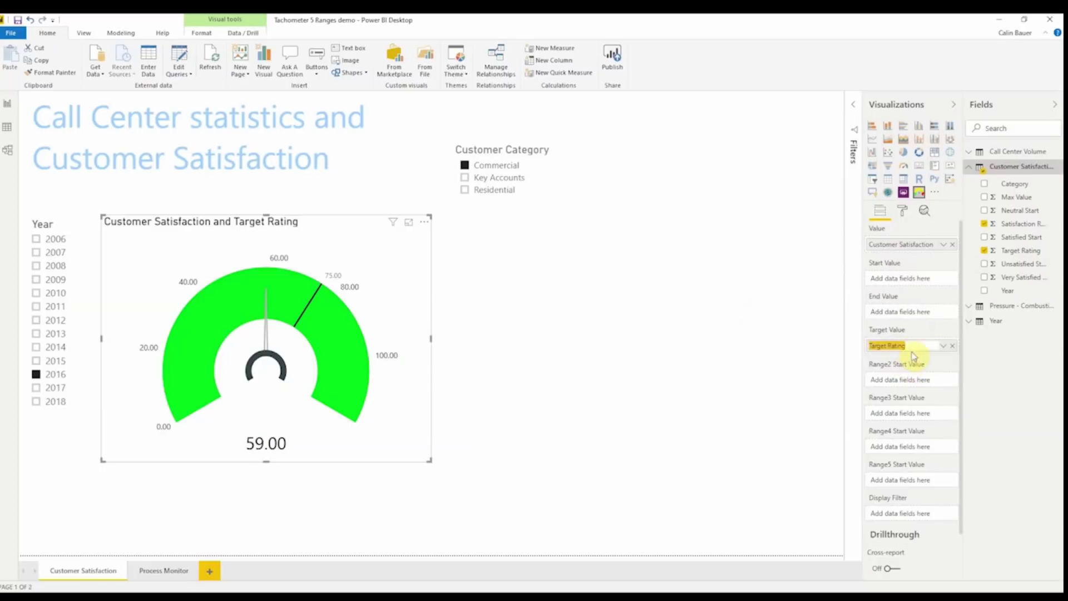
double_click(913, 347)
double_click(918, 345)
key("BackSpace")
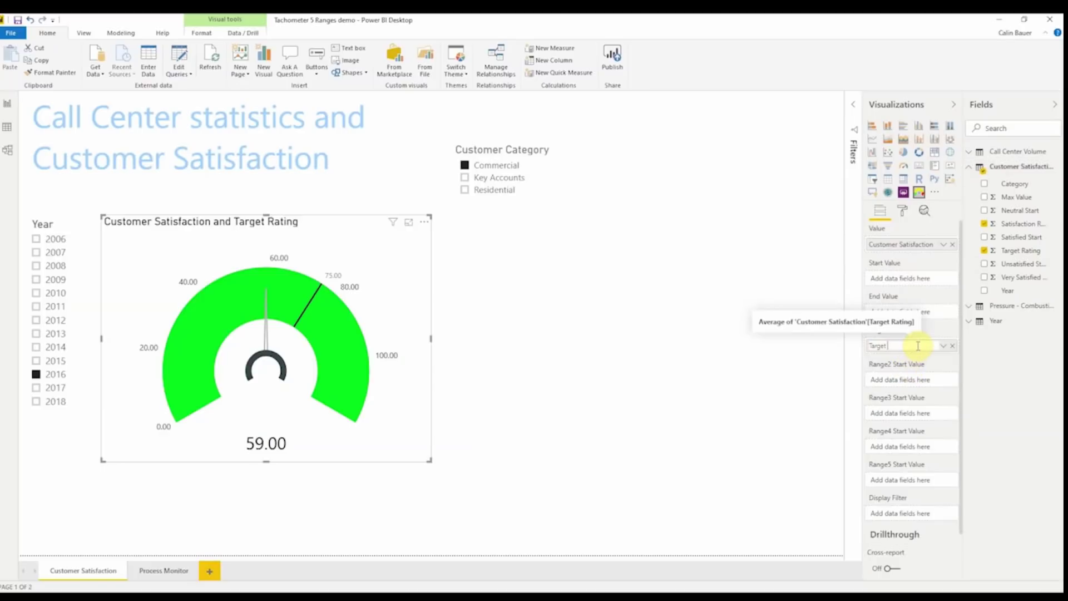
key("Return")
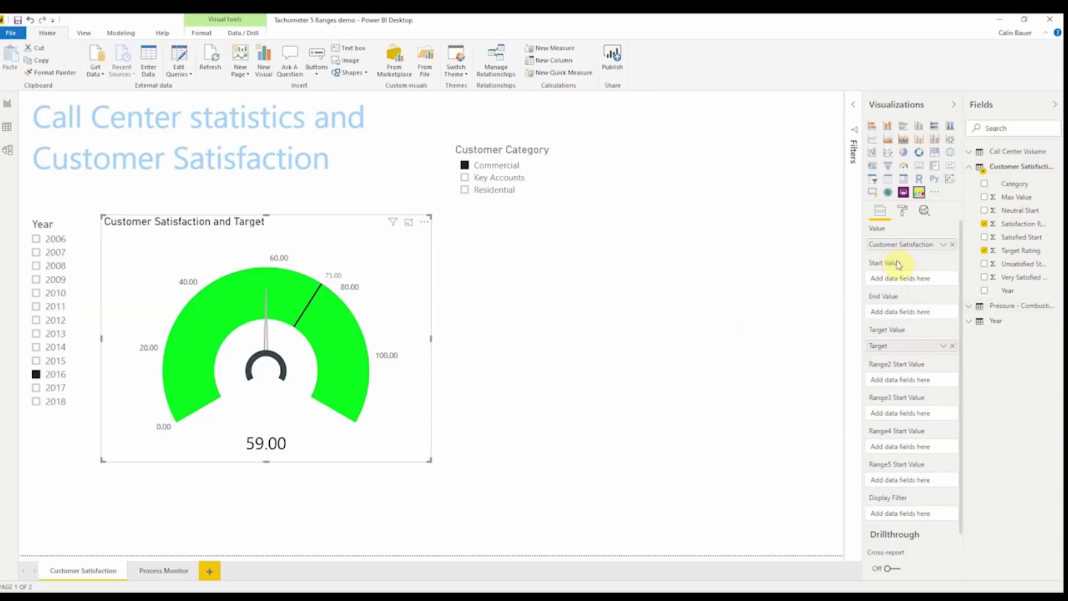
Set the tachometer's gauge axis start value to 0 and end value to 100.
left_click(902, 212)
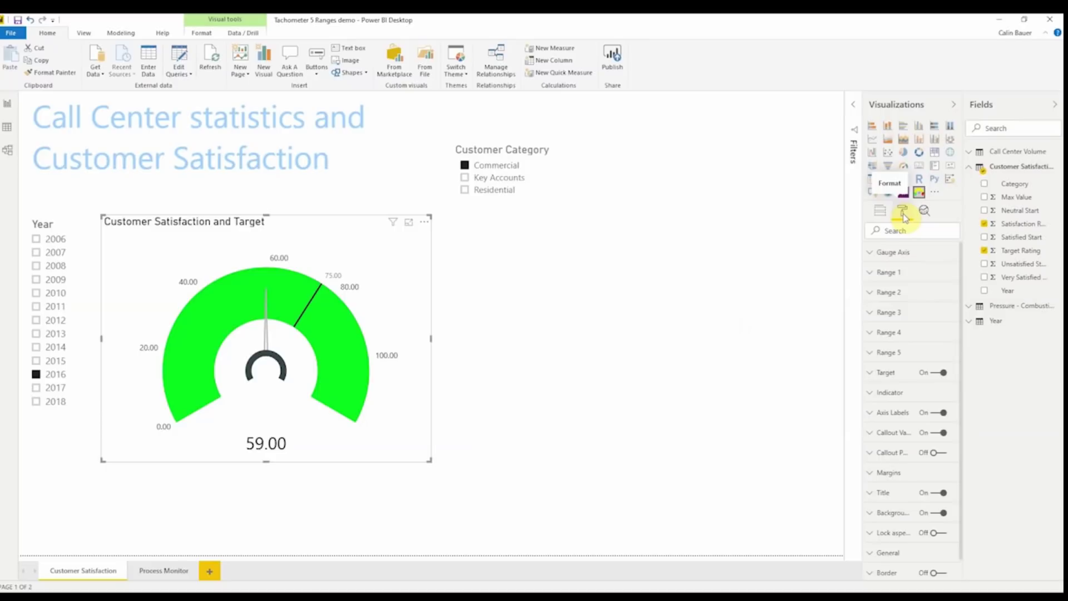
left_click(868, 253)
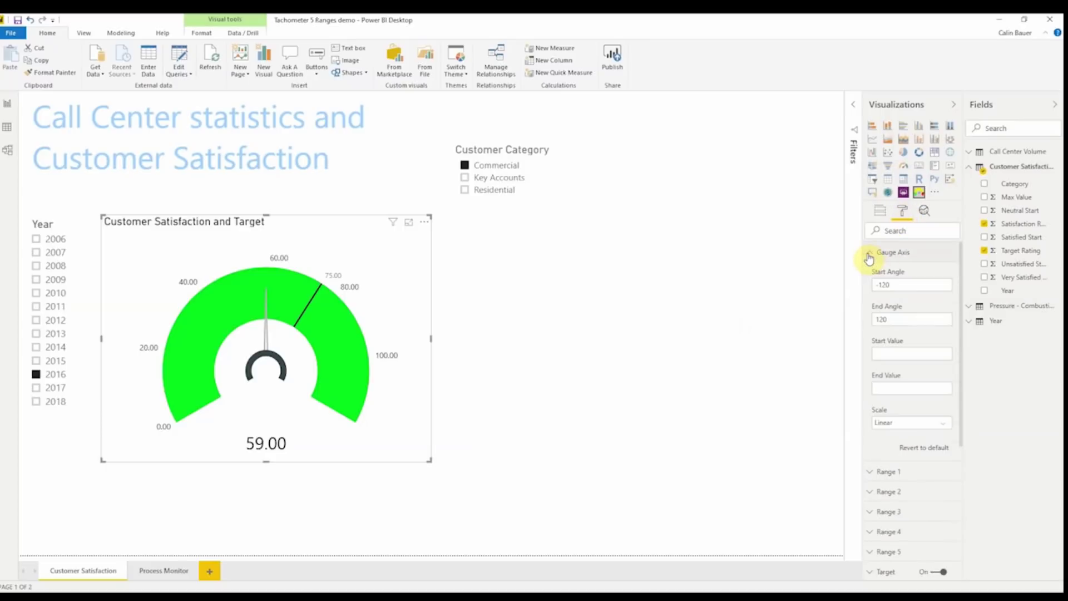
left_click(888, 356)
type("0")
left_click(889, 386)
type("100")
left_click(921, 372)
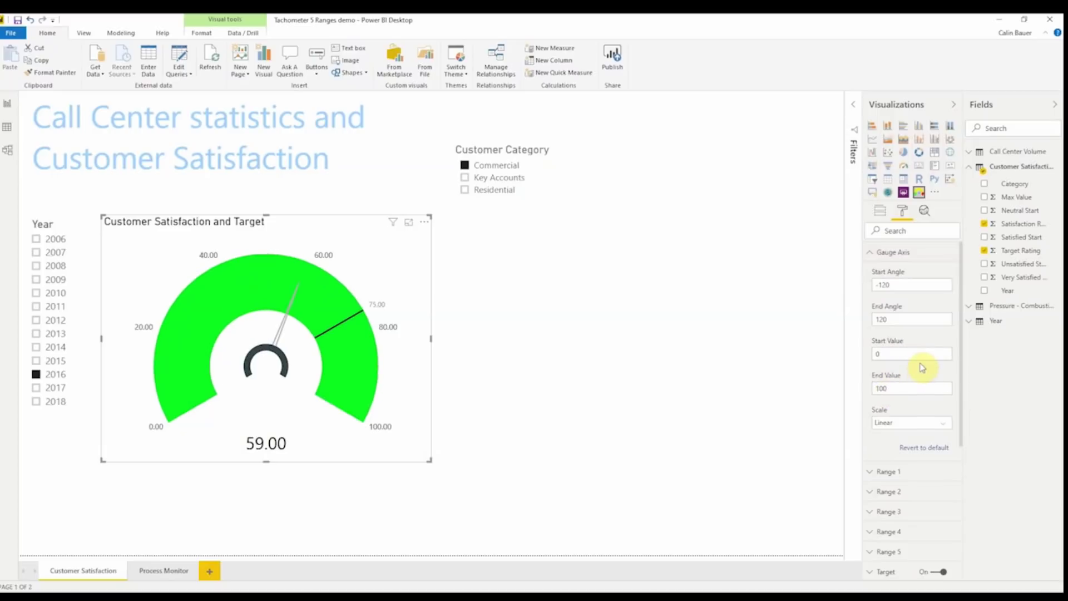
Set the gauge axis start angle to -90 and end angle to 90.
left_click(893, 284)
key("BackSpace")
key("BackSpace")
key("BackSpace")
key("BackSpace")
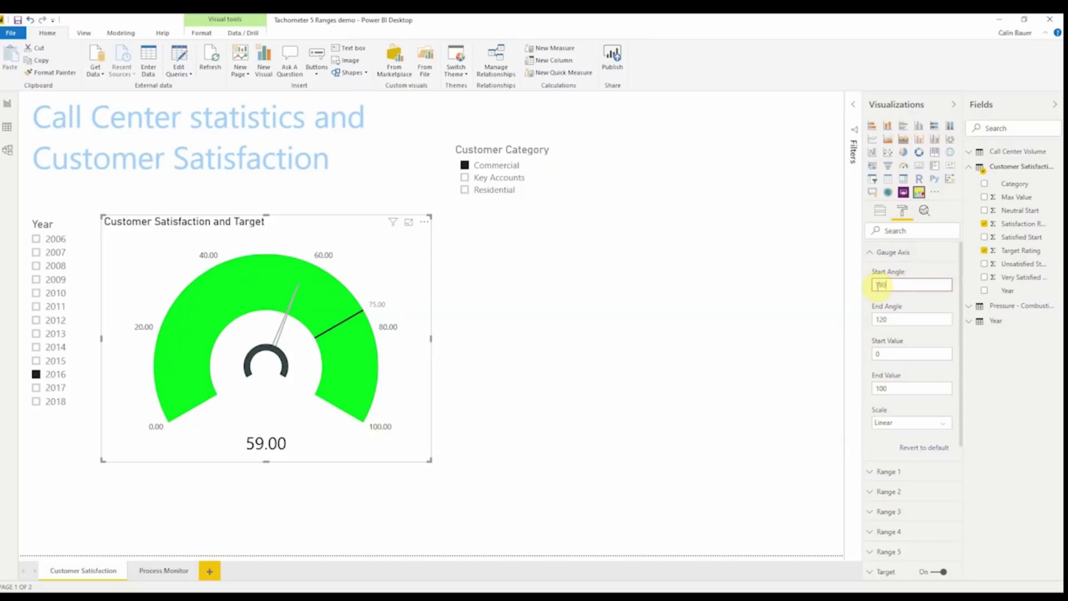
type("-90")
key("Return")
left_click(896, 319)
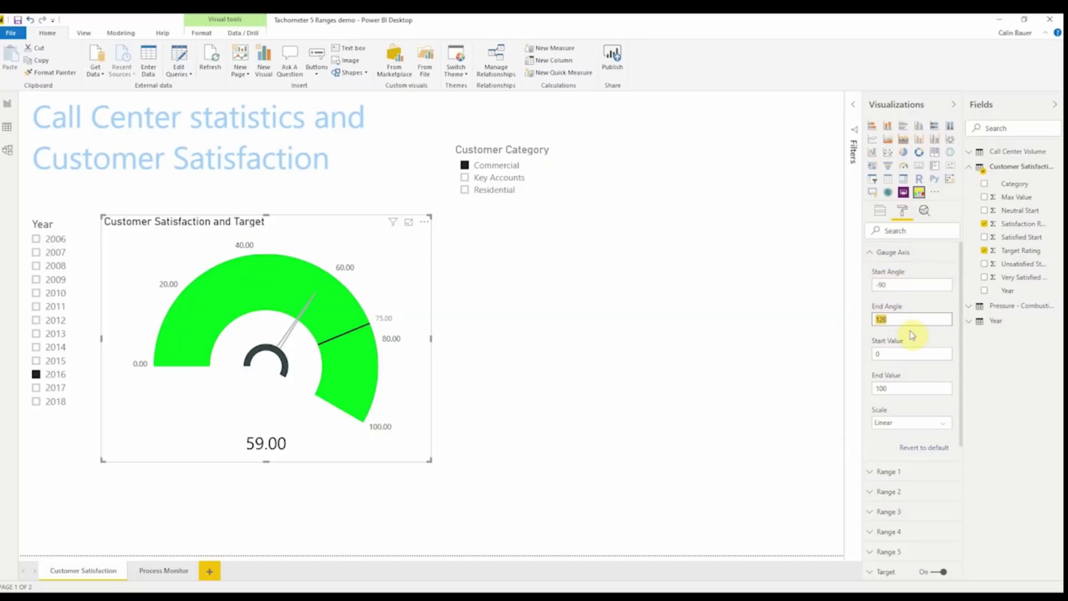
type("90")
key("Return")
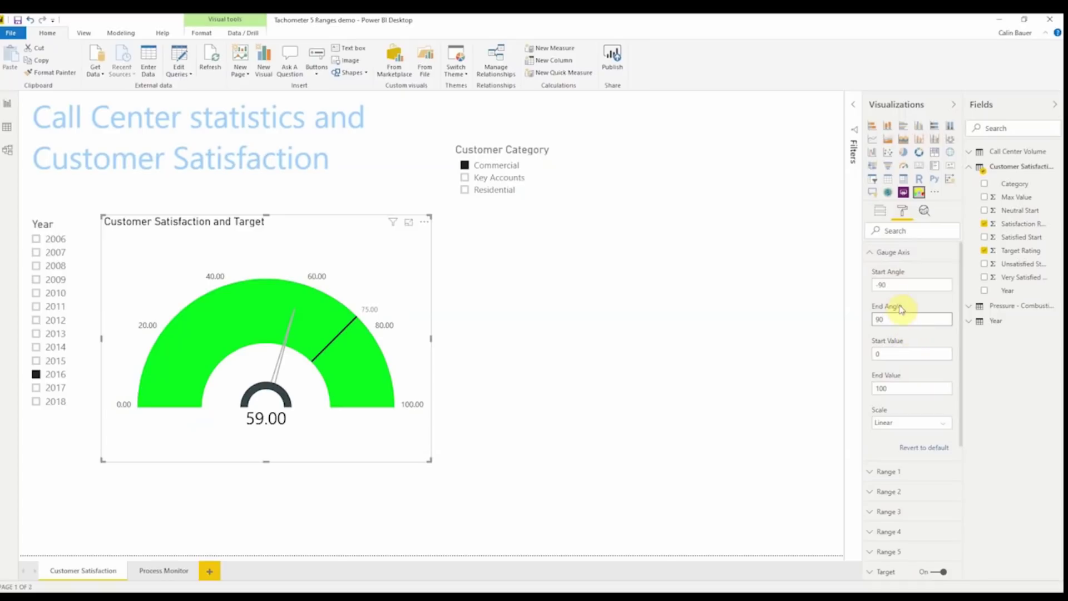
Restore the gauge axis start angle to -120 and end angle to 120.
left_click(885, 284)
type("-120")
key("Return")
left_click(876, 318)
type("1")
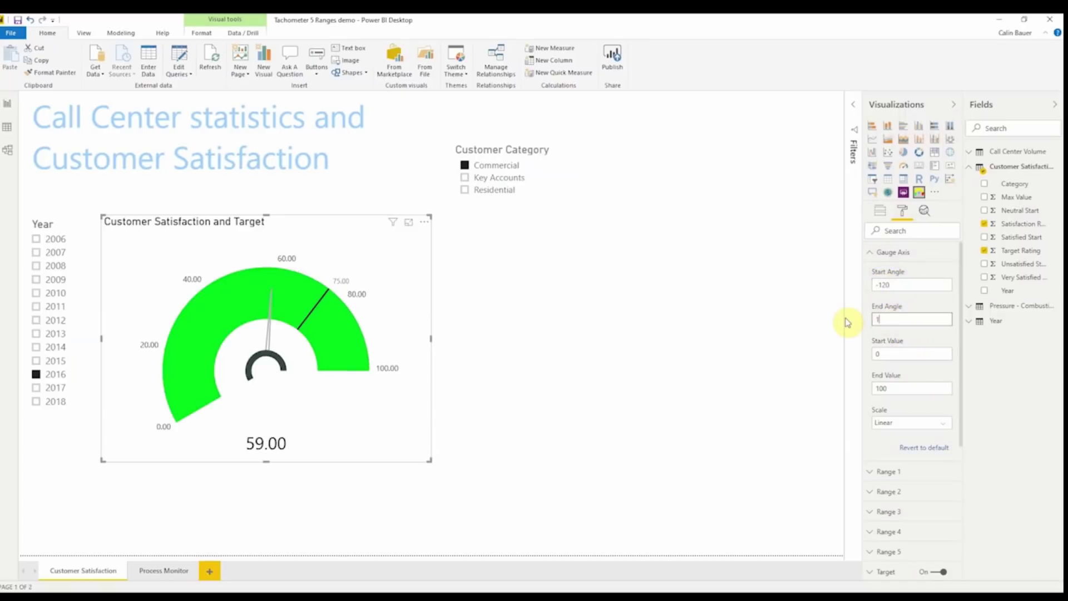
type("20")
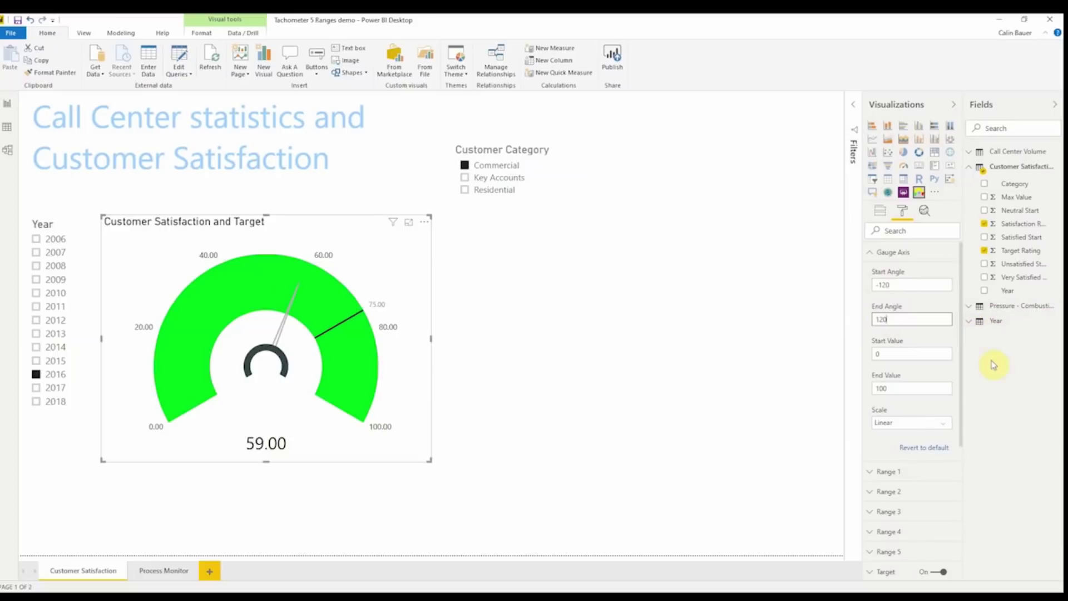
Set the tachometer's Range 1 color to the custom red FF0000.
left_click(872, 258)
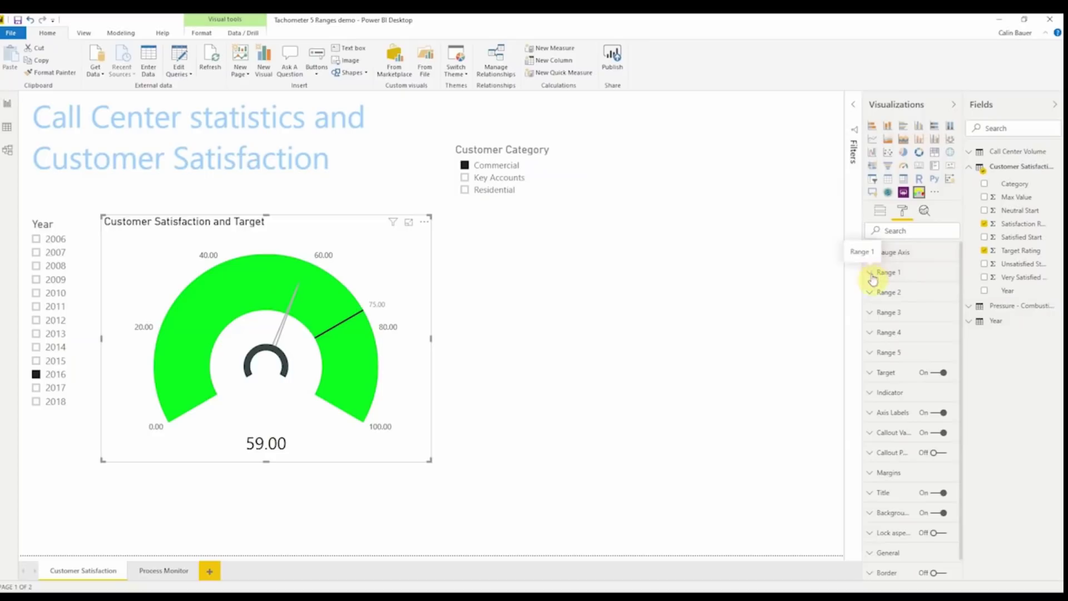
left_click(873, 273)
left_click(887, 305)
left_click(900, 404)
left_click(893, 417)
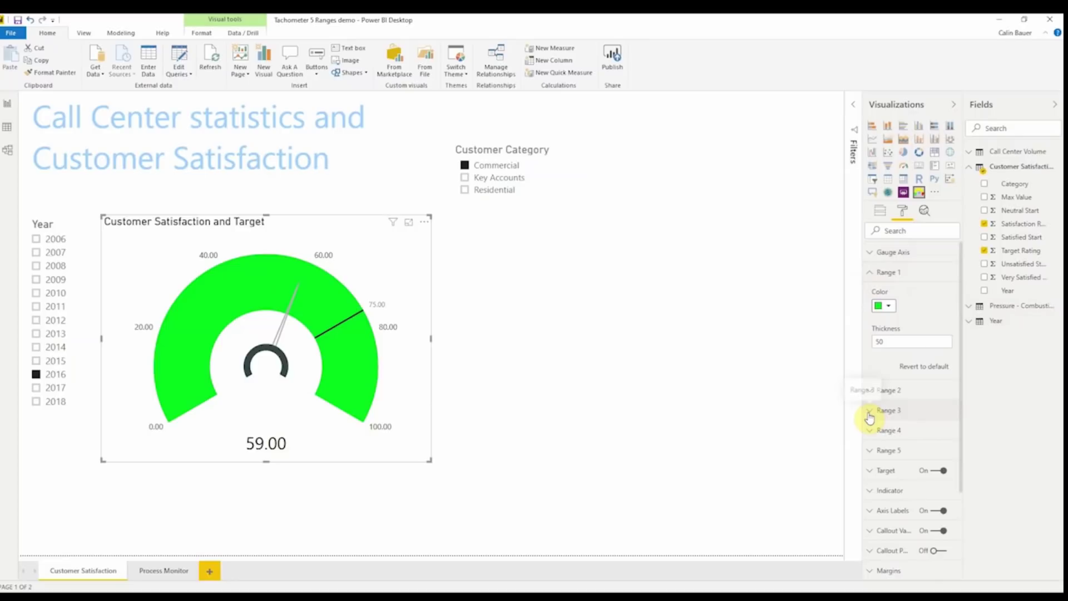
left_click(887, 306)
left_click(906, 406)
double_click(906, 418)
type("FF0000")
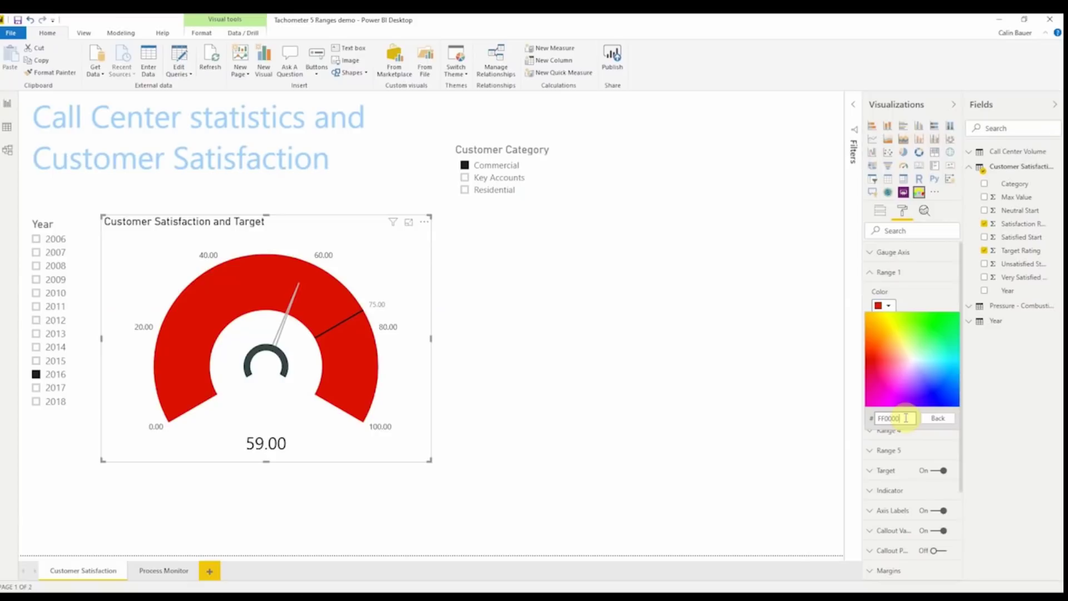
left_click(938, 419)
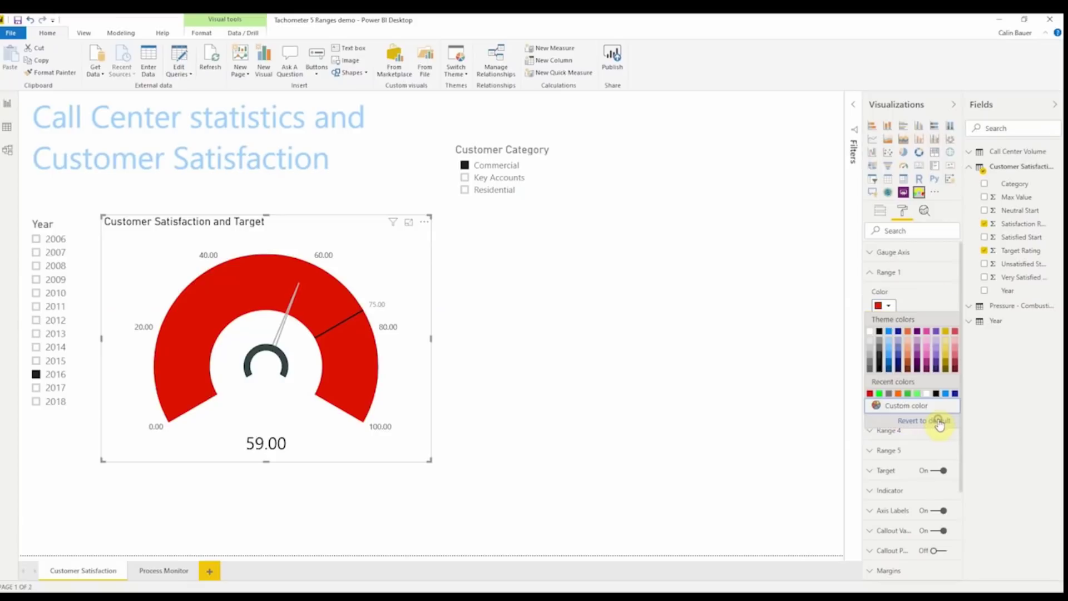
left_click(934, 304)
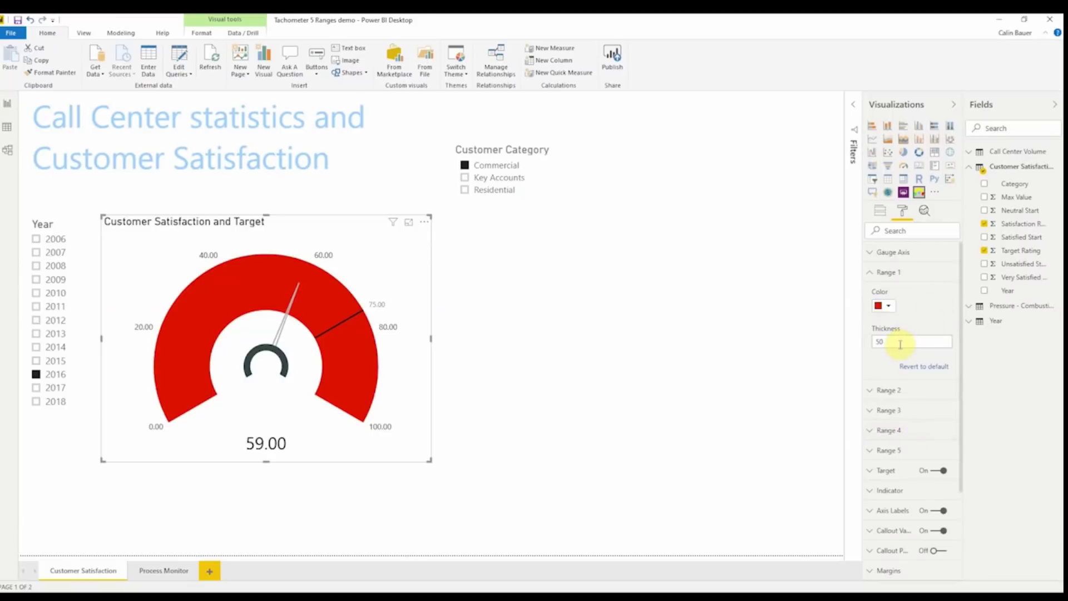
Set the start value of the yellow Range 2 to 30.
left_click(872, 390)
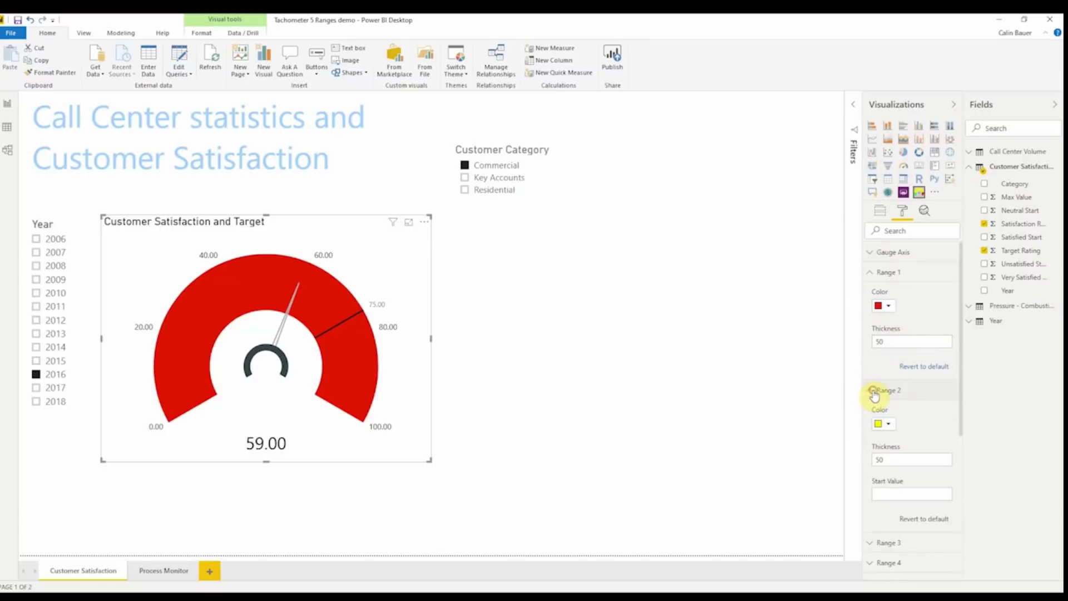
left_click(894, 497)
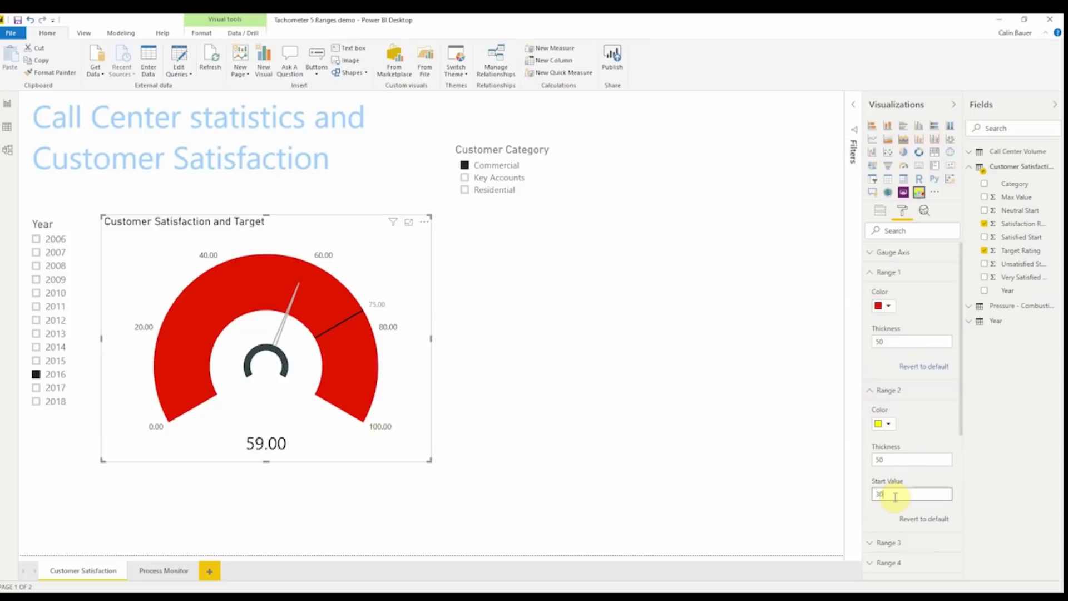
type("30")
Set Range 3 to the custom gray CCCCCC with a start value of 45.
scroll(940, 439, "down", 3)
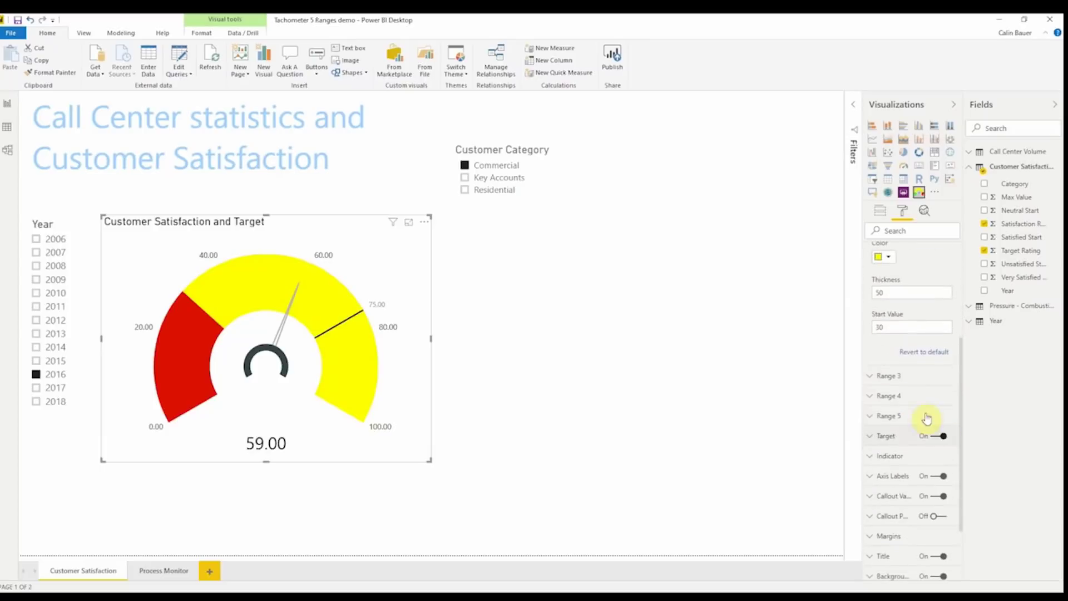
left_click(872, 378)
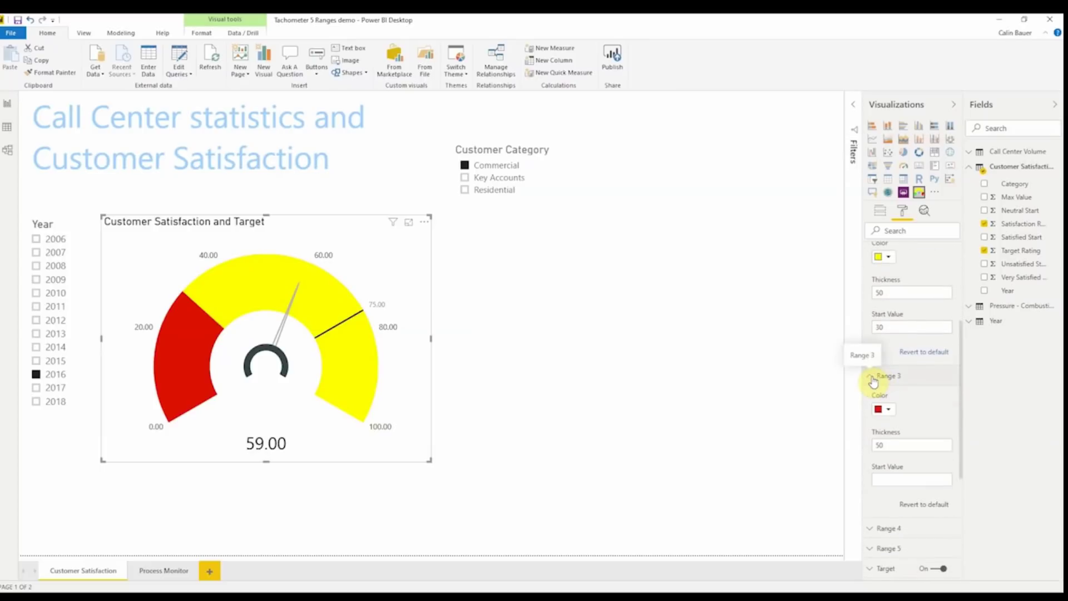
left_click(883, 409)
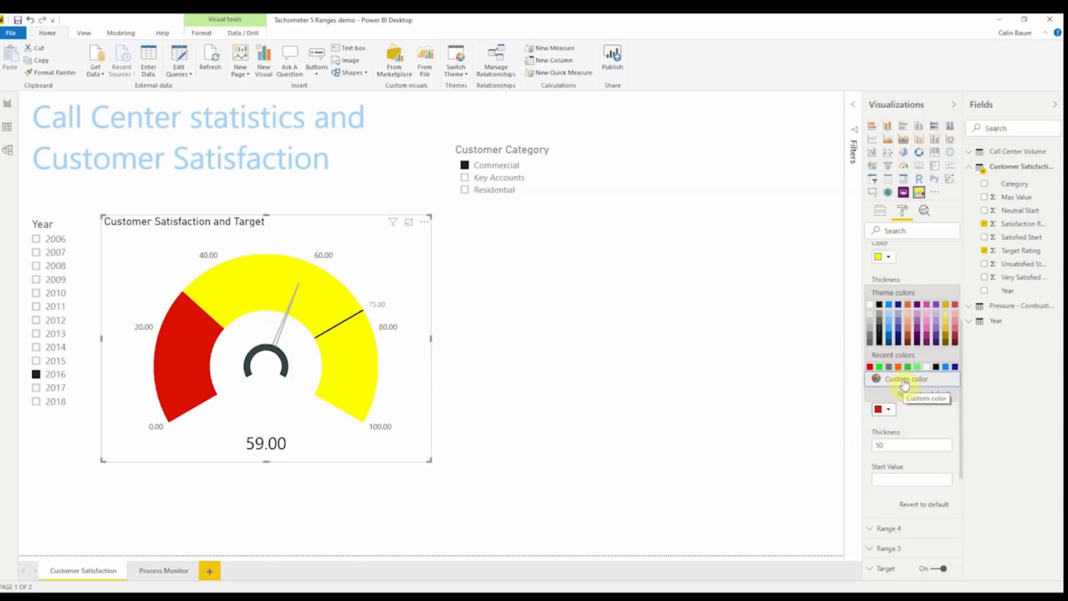
left_click(905, 383)
left_click(895, 391)
type("CCCCCC")
left_click(922, 422)
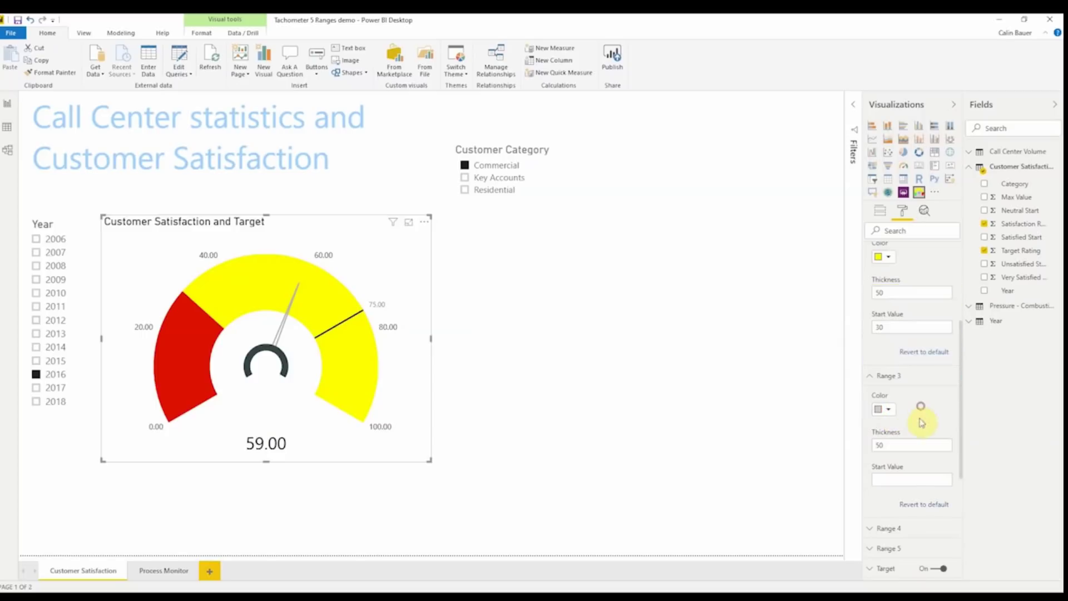
left_click(909, 479)
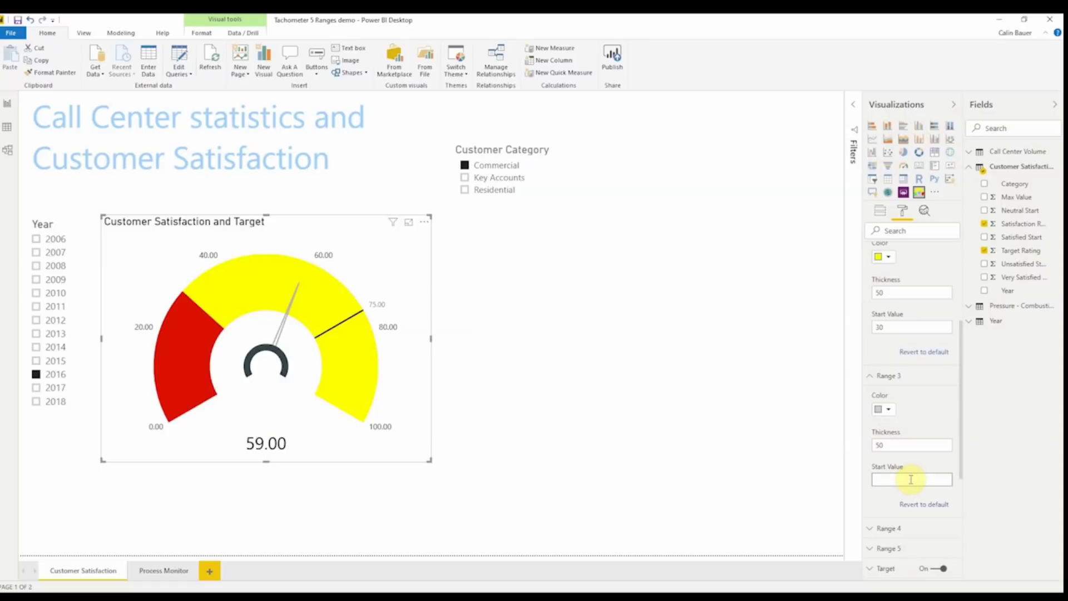
type("45")
key("Return")
Set Range 4 to the custom green 33CC33 with a start value of 60.
scroll(934, 423, "down", 4)
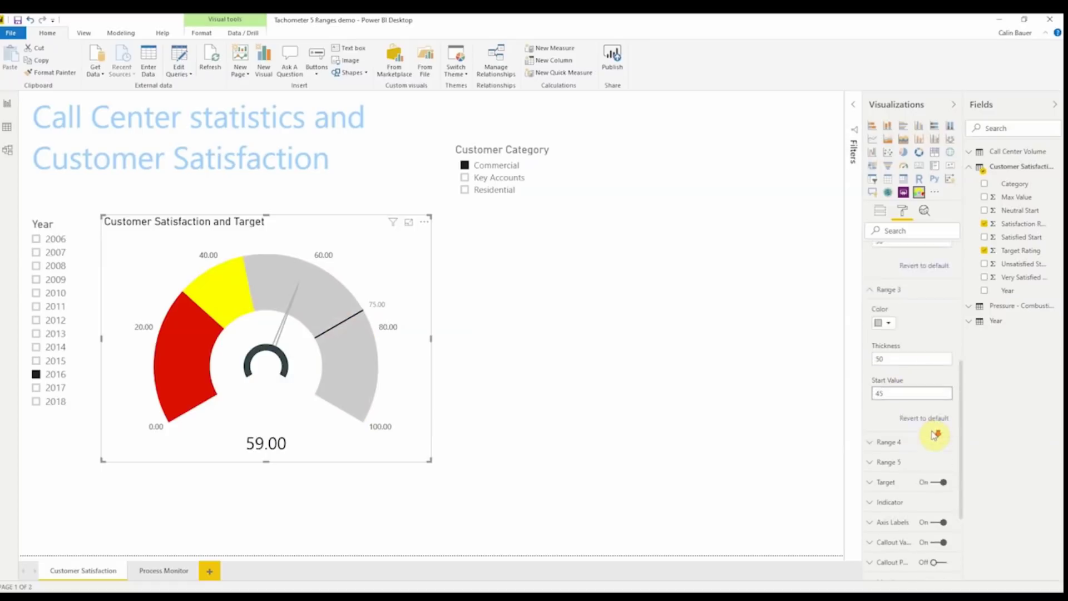
left_click(876, 422)
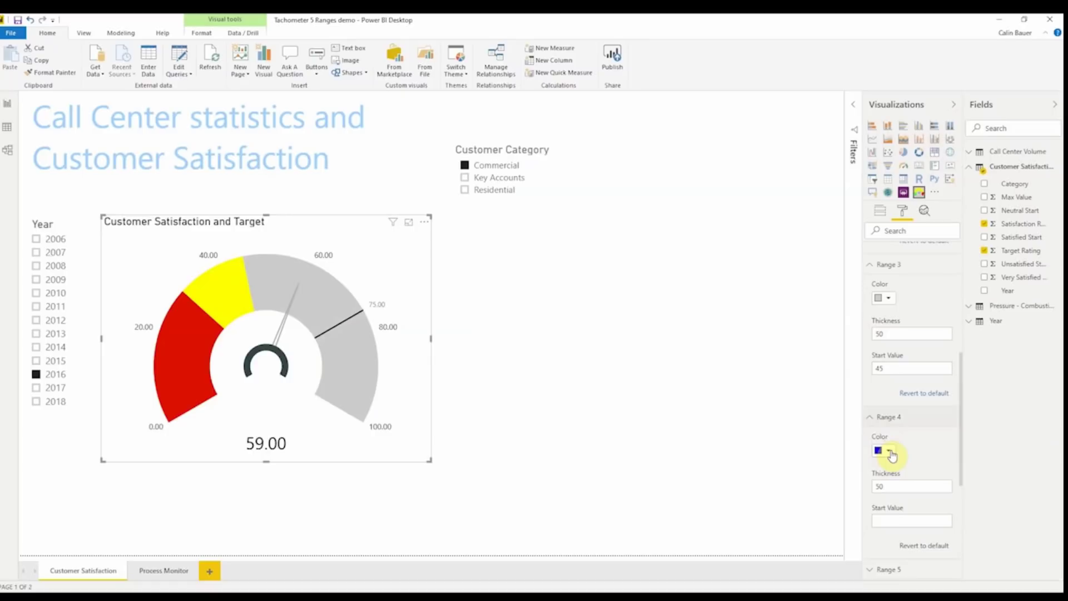
left_click(891, 451)
left_click(899, 424)
double_click(904, 434)
type("33CC33")
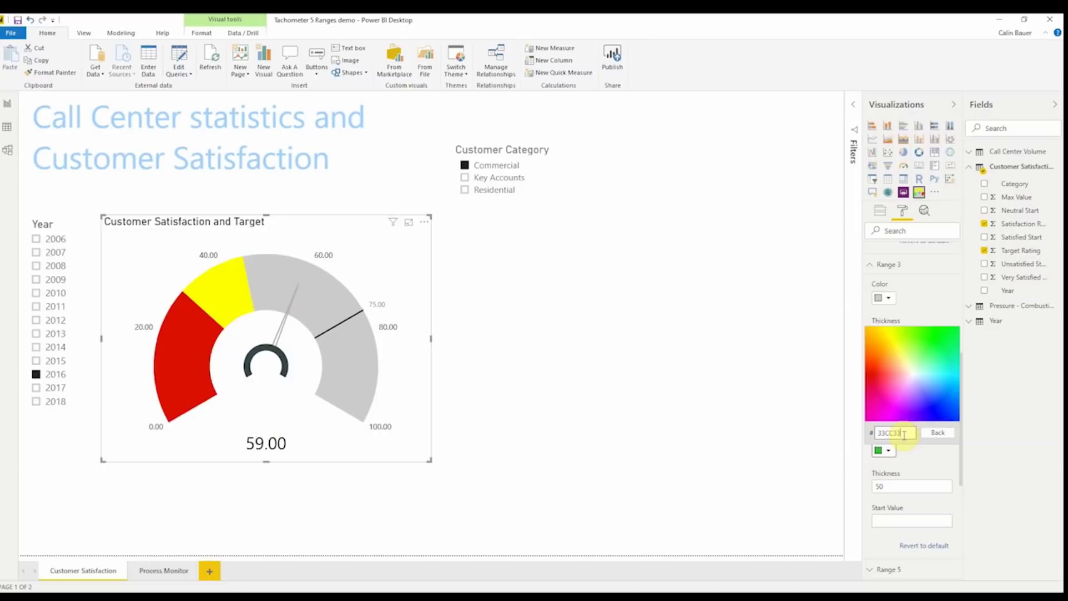
left_click(917, 465)
left_click(894, 521)
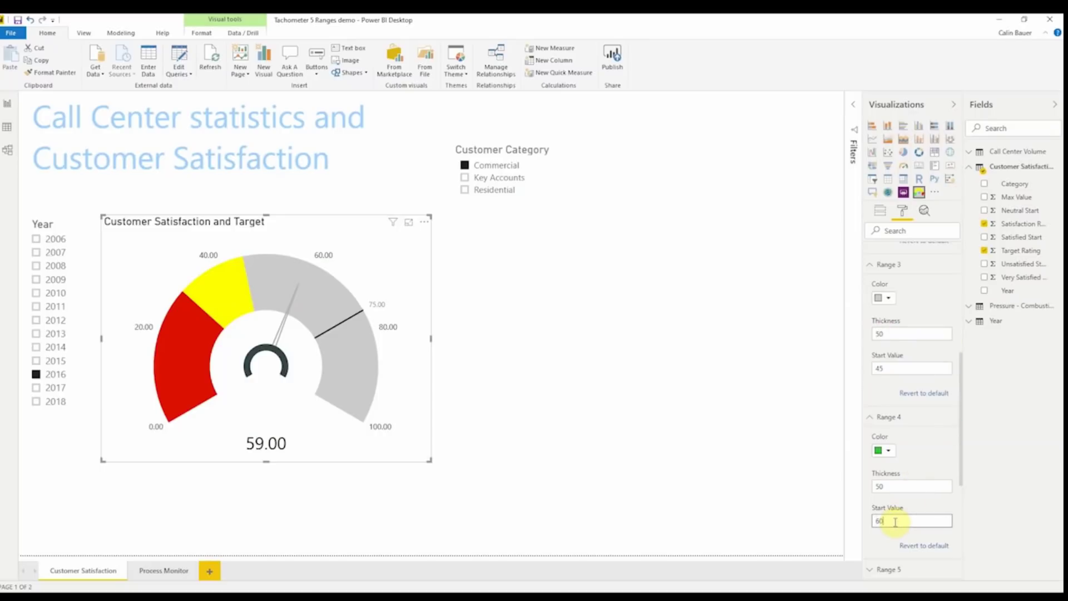
key("Return")
Set Range 5 to the custom dark green 00A000 with a start value of 80.
scroll(912, 503, "down", 3)
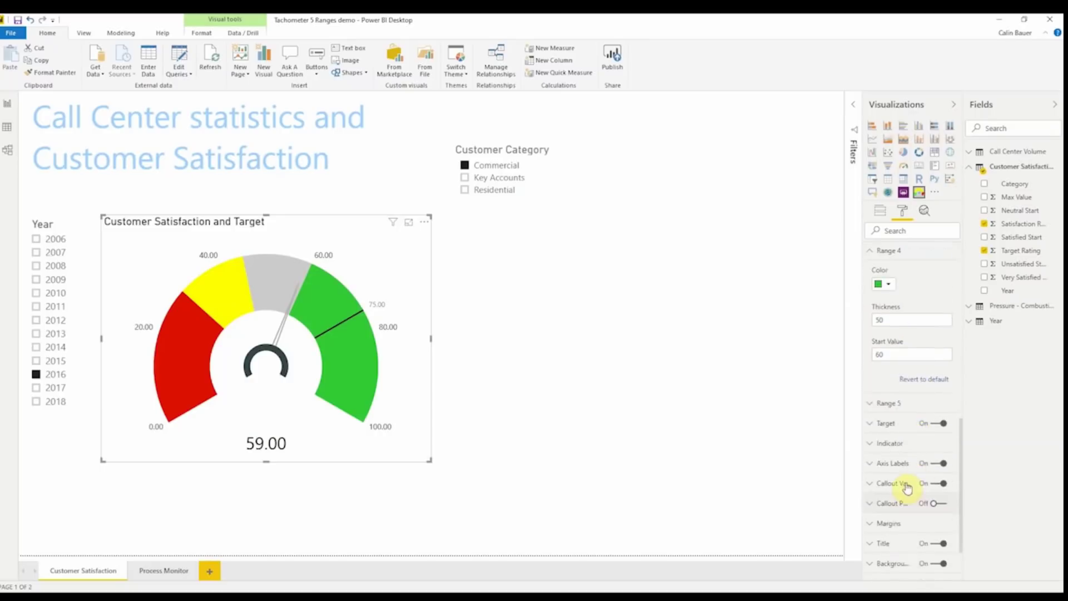
left_click(870, 404)
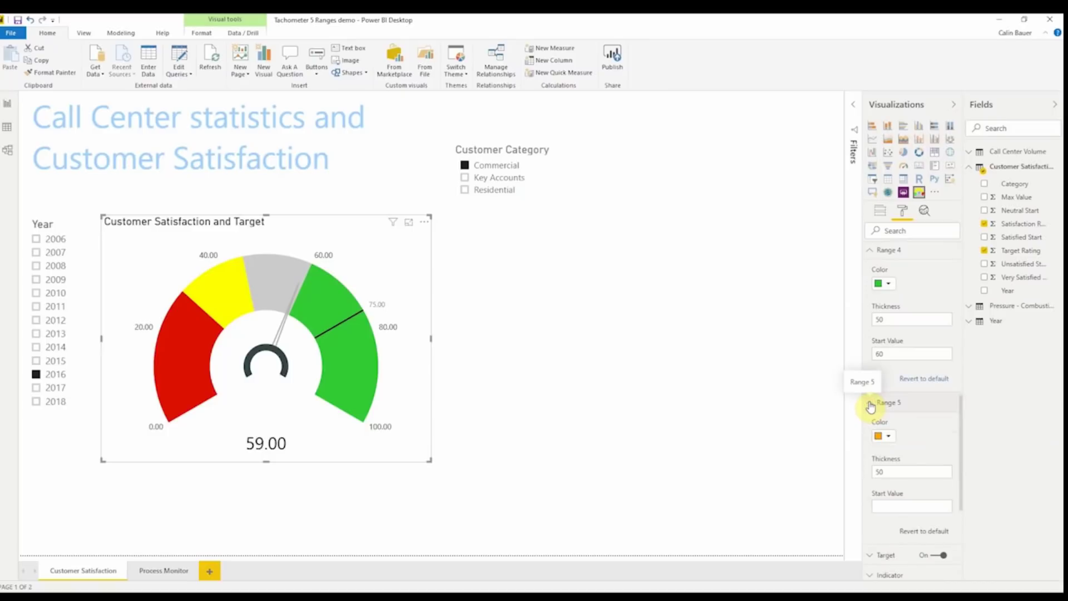
left_click(887, 436)
left_click(900, 418)
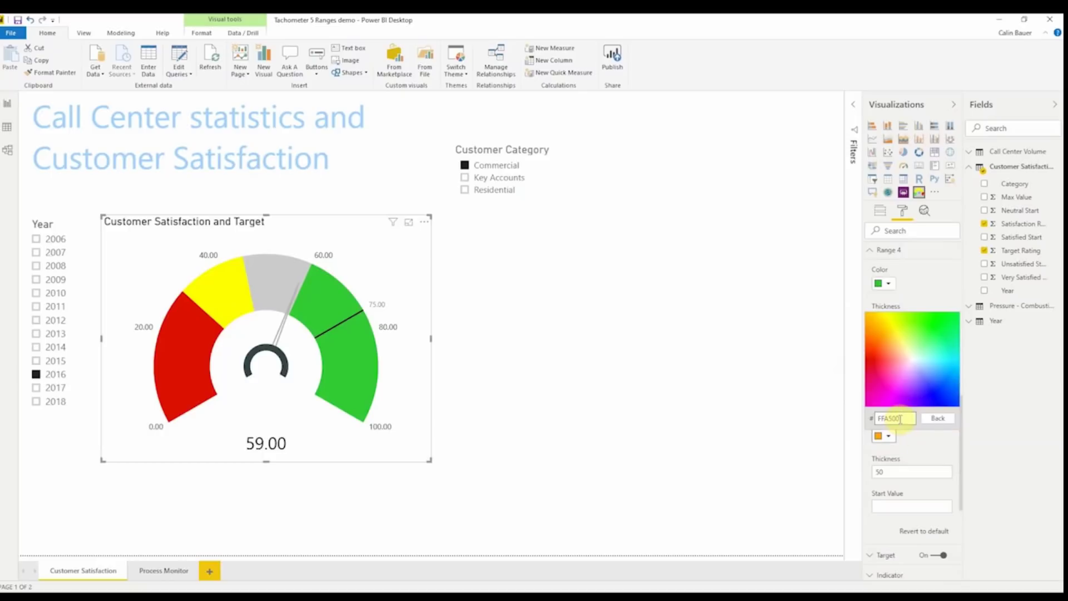
double_click(902, 419)
type("00A000")
left_click(933, 453)
left_click(893, 506)
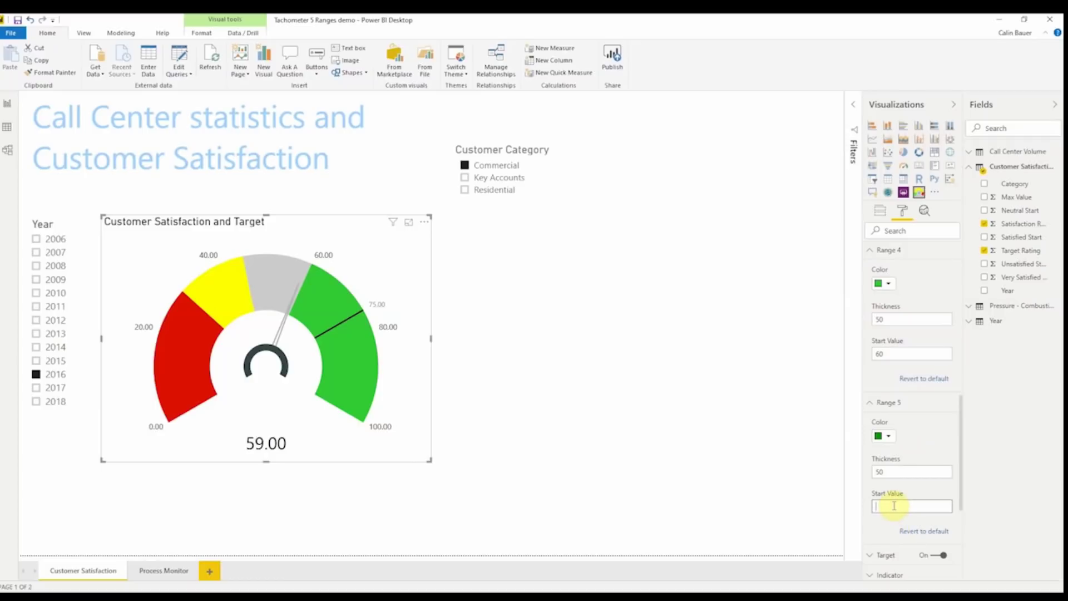
type("80")
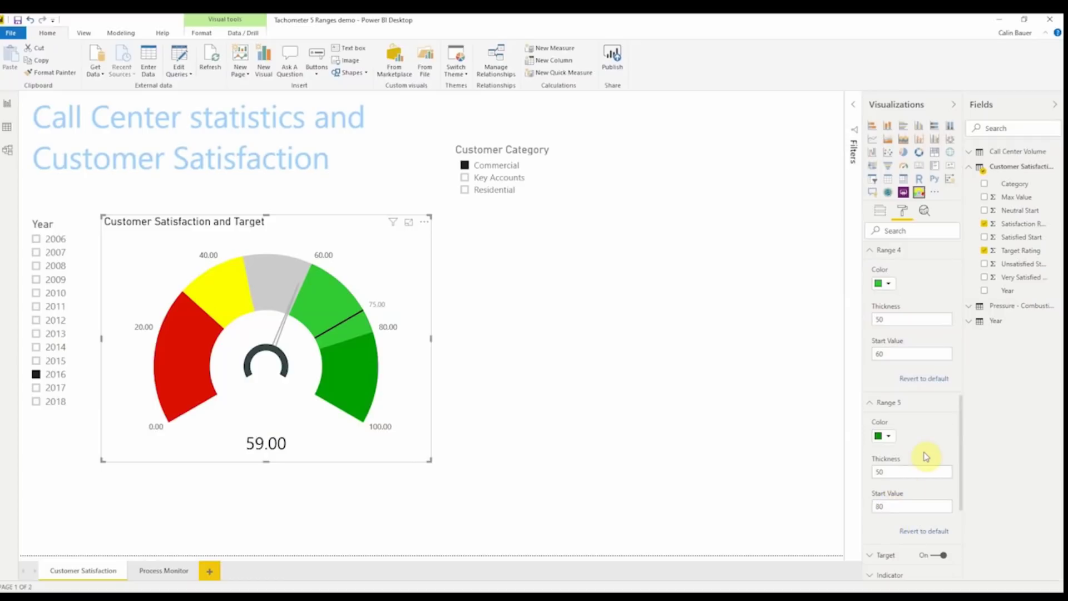
Try a larger thickness for Range 1 and restore its previous thickness.
scroll(923, 439, "up", 5)
left_click(893, 341)
key("BackSpace")
key("BackSpace")
type("60")
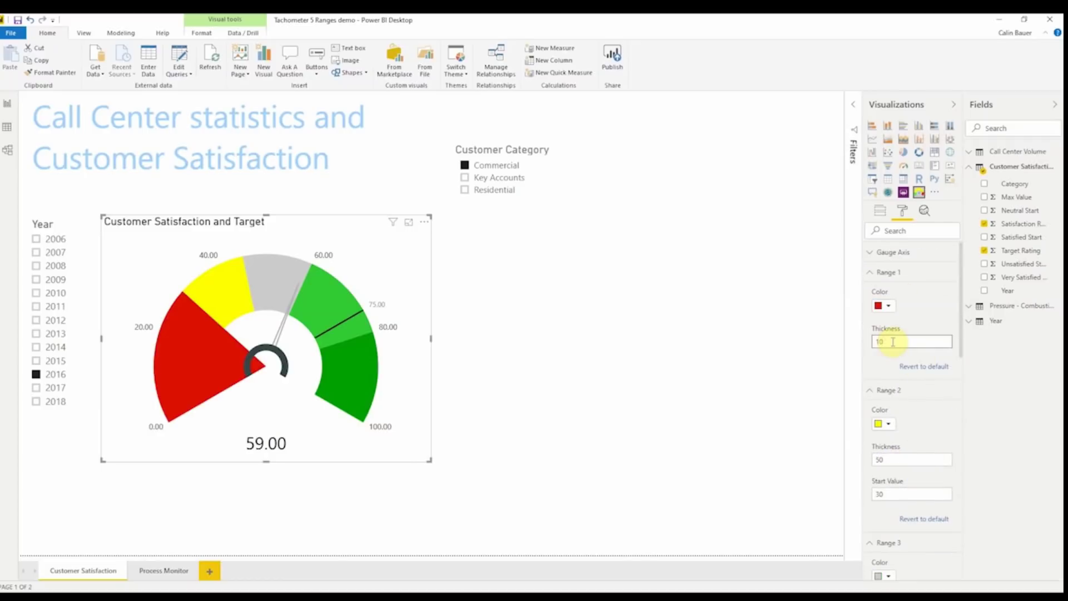
double_click(892, 342)
Format the gauge's target with a blue line, length 0, and blue text at 10 pt.
scroll(913, 317, "down", 6)
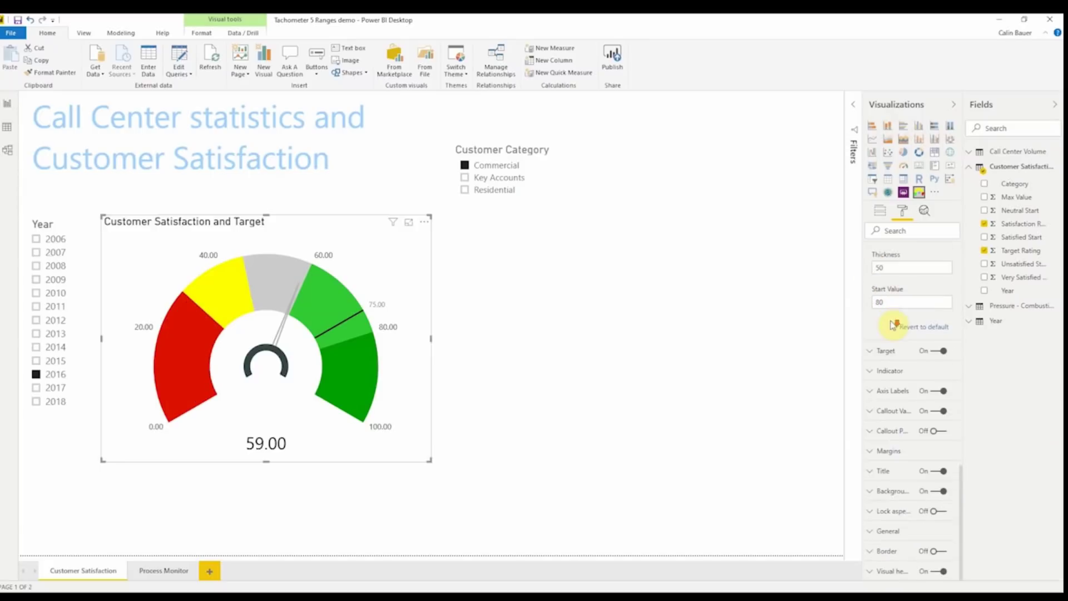
left_click(871, 351)
left_click(883, 383)
left_click(895, 366)
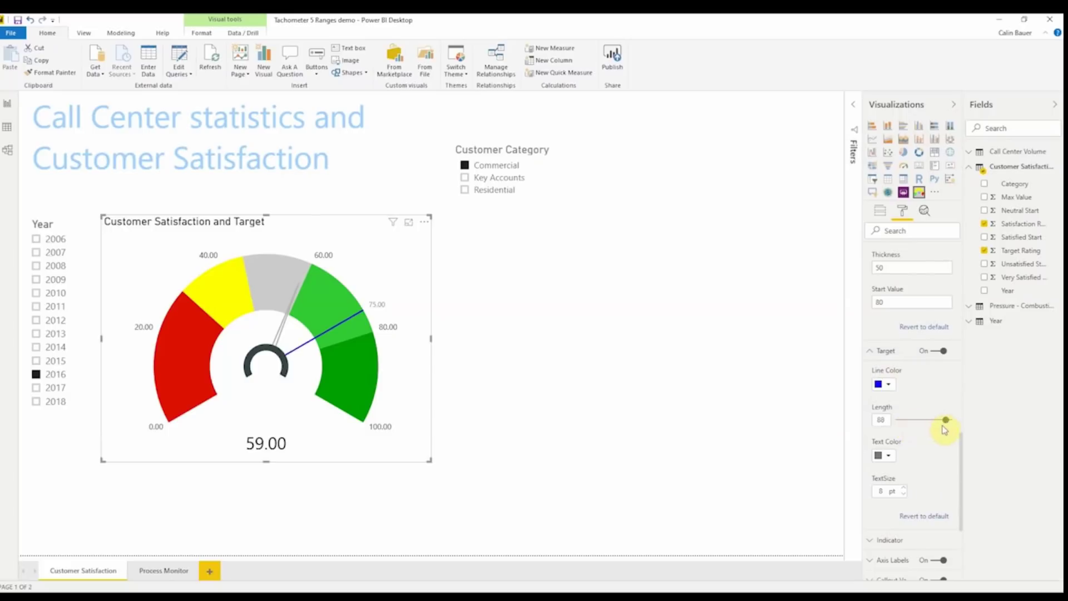
left_click(888, 455)
left_click(895, 437)
left_click(903, 487)
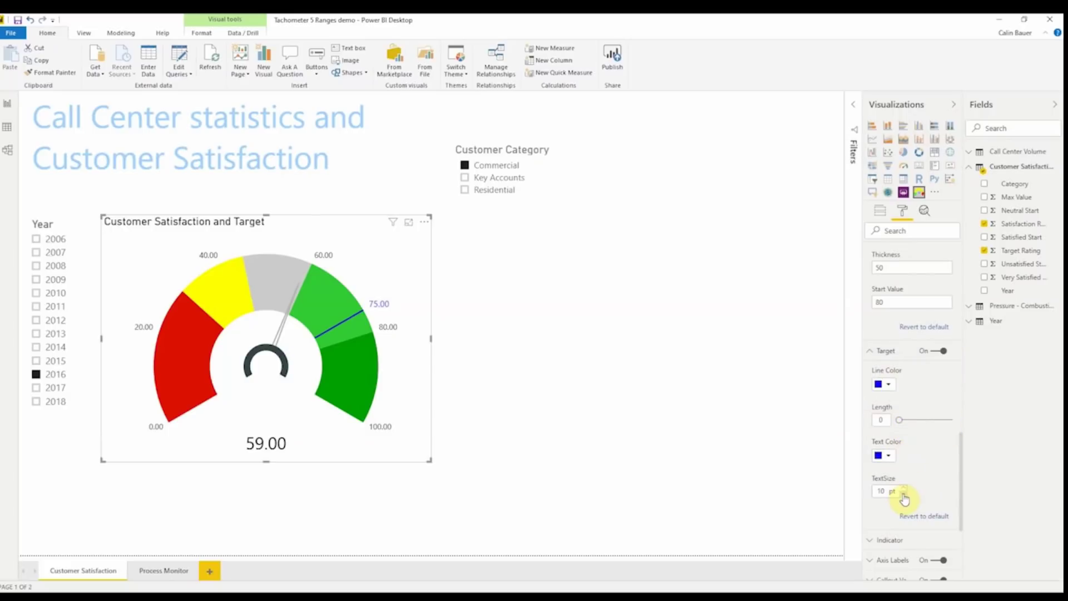
Try other needle colors for the tachometer's indicator.
left_click(869, 351)
left_click(871, 373)
left_click(887, 404)
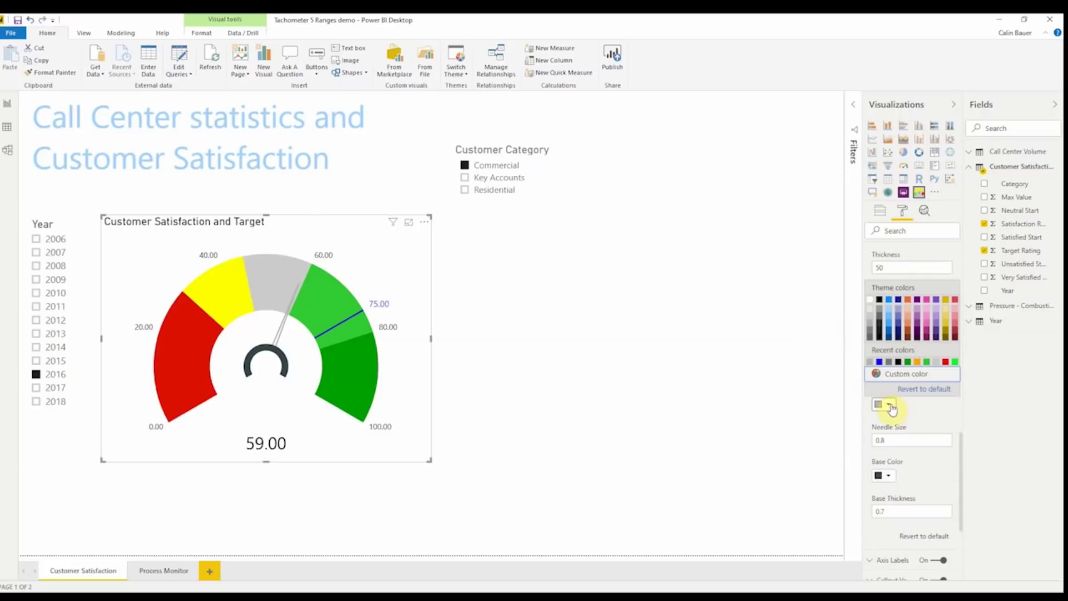
left_click(911, 366)
left_click(887, 403)
left_click(899, 392)
Try a larger needle size, set it back to 0.8, and color the indicator's needle dark gray.
double_click(901, 439)
type("5")
key("BackSpace")
type("90")
left_click(888, 404)
left_click(886, 360)
double_click(893, 441)
type("0.8")
left_click(888, 404)
left_click(880, 369)
Open the color choices for the indicator's base and try a different base thickness.
left_click(883, 474)
left_click(929, 483)
left_click_drag(918, 511, 862, 514)
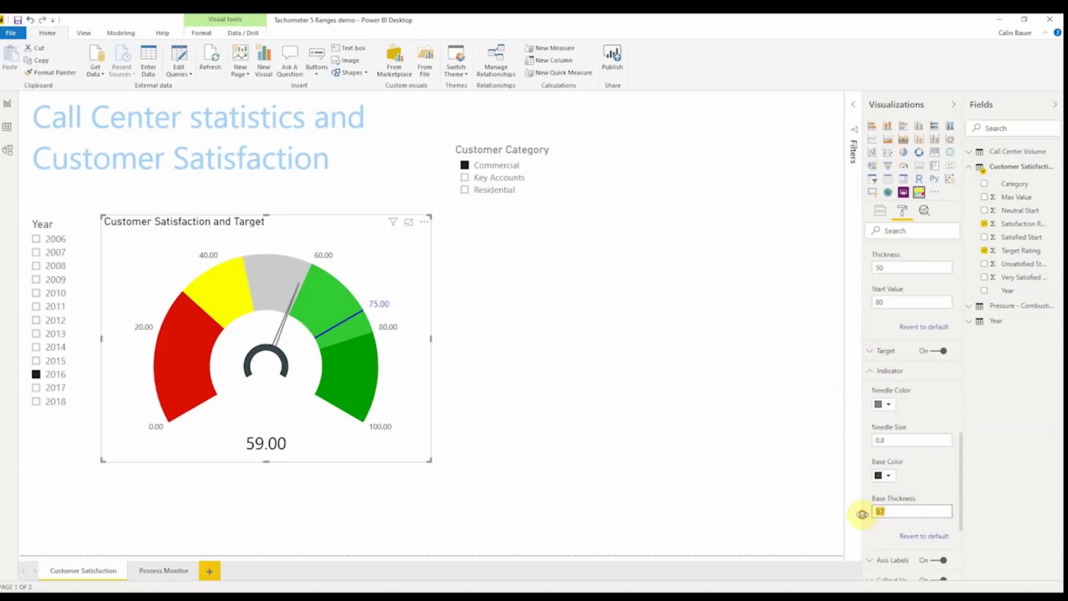
type("0.01")
key("Return")
Review the axis labels' display units and toggle their Round option off and back on.
left_click(870, 371)
left_click(872, 391)
scroll(923, 378, "down", 2)
left_click(912, 349)
left_click(912, 360)
left_click(897, 455)
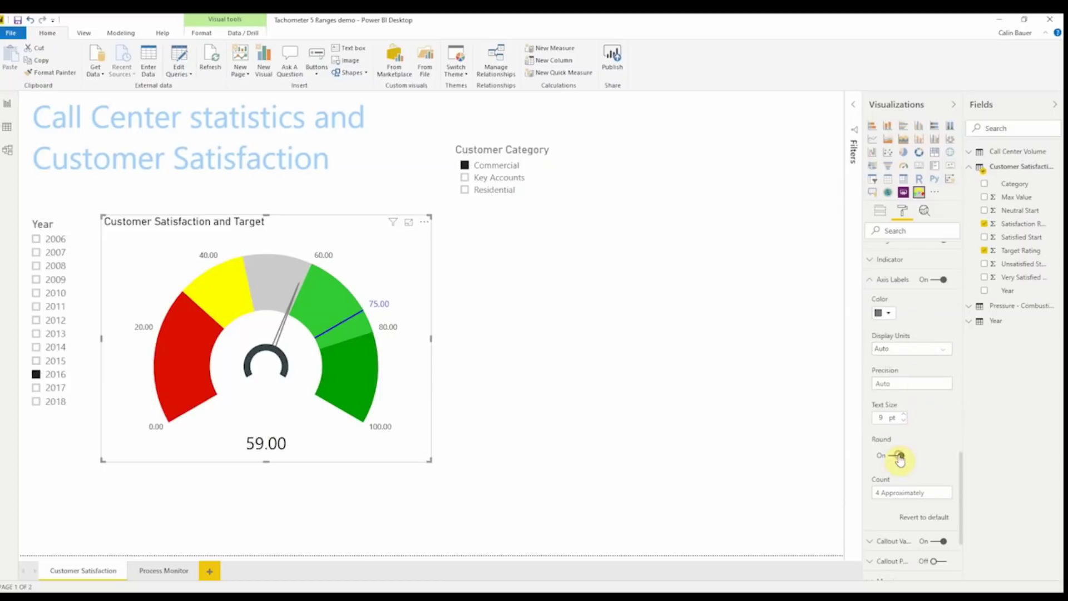
left_click(893, 455)
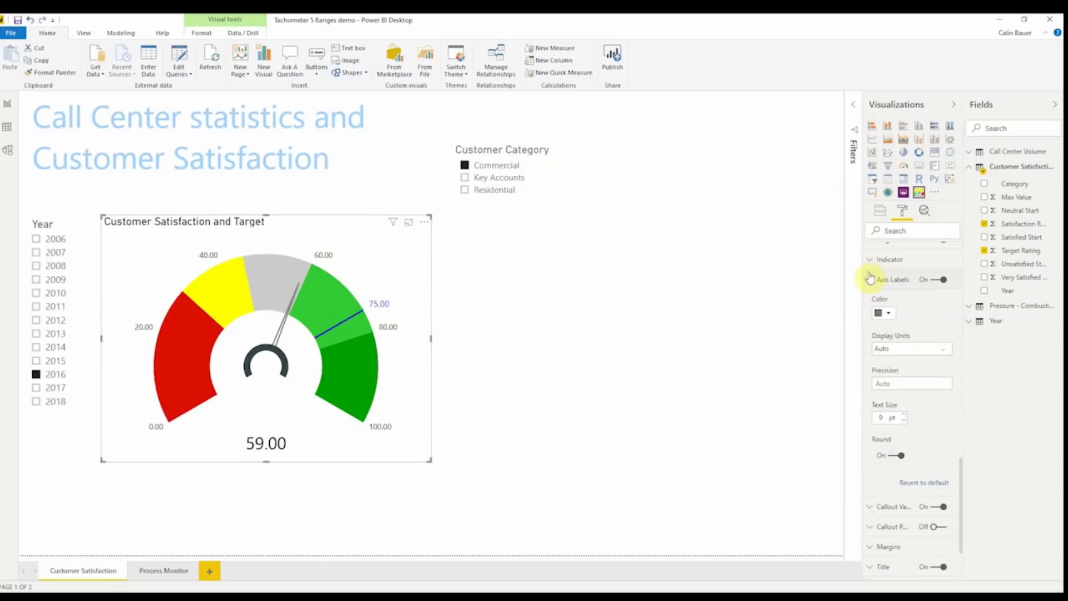
Toggle the gauge's callout value off and back on, and review its color choices.
left_click(871, 279)
left_click(871, 410)
left_click(938, 301)
left_click(939, 300)
left_click(885, 332)
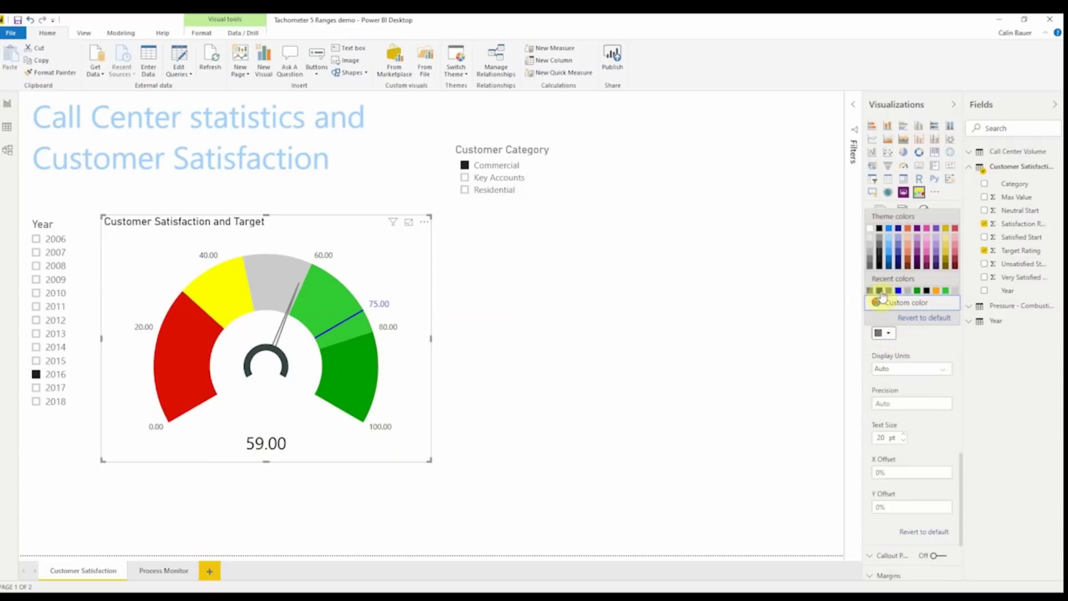
left_click(920, 353)
Shift the callout value vertically, trying a Y offset of 20 and settling on 15.
left_click(904, 507)
type("20")
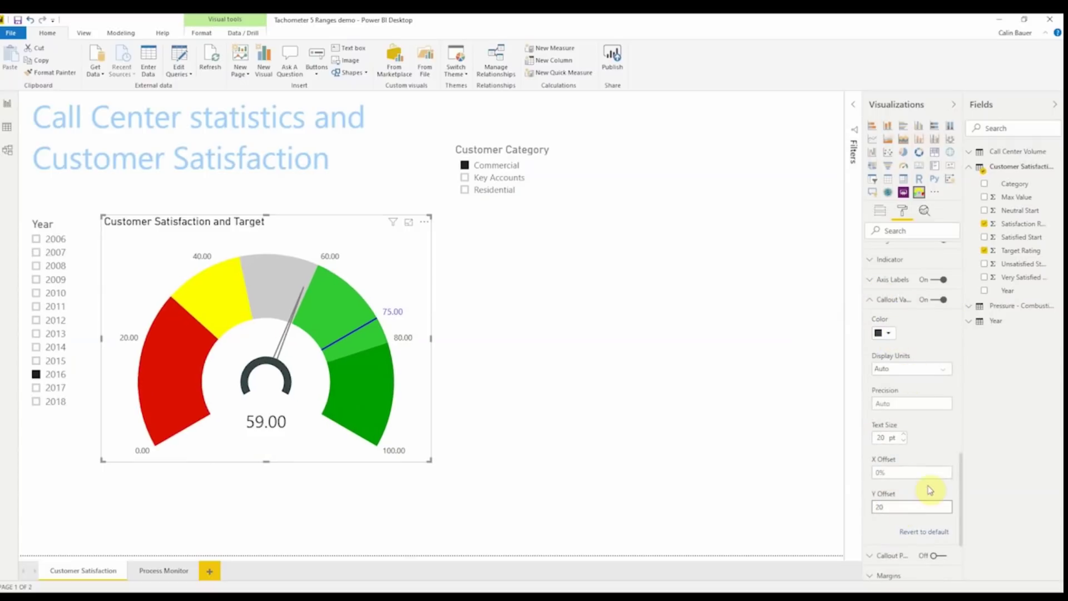
left_click_drag(886, 507, 863, 506)
type("15")
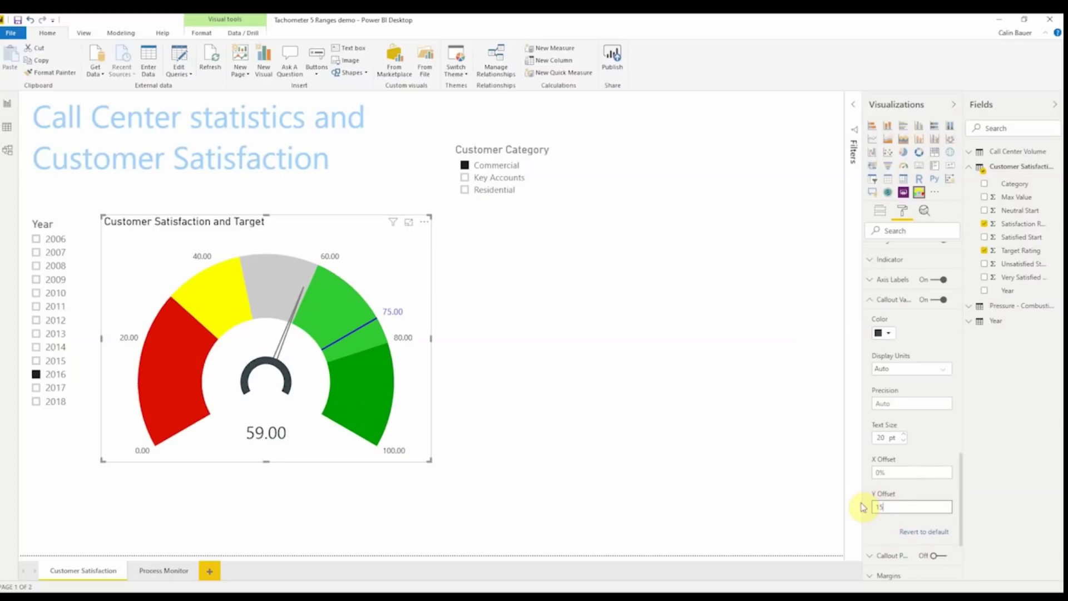
left_click(933, 445)
Shorten the gauge's title text to "Customer Satisfaction".
scroll(933, 453, "down", 3)
left_click(868, 445)
left_click(868, 445)
scroll(904, 431, "down", 1)
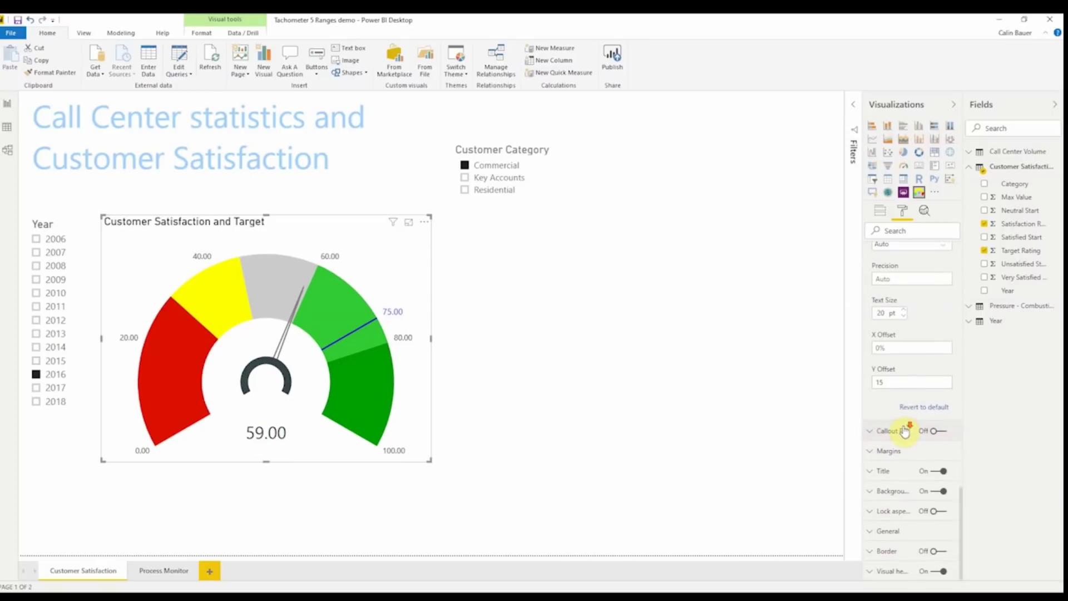
left_click(869, 451)
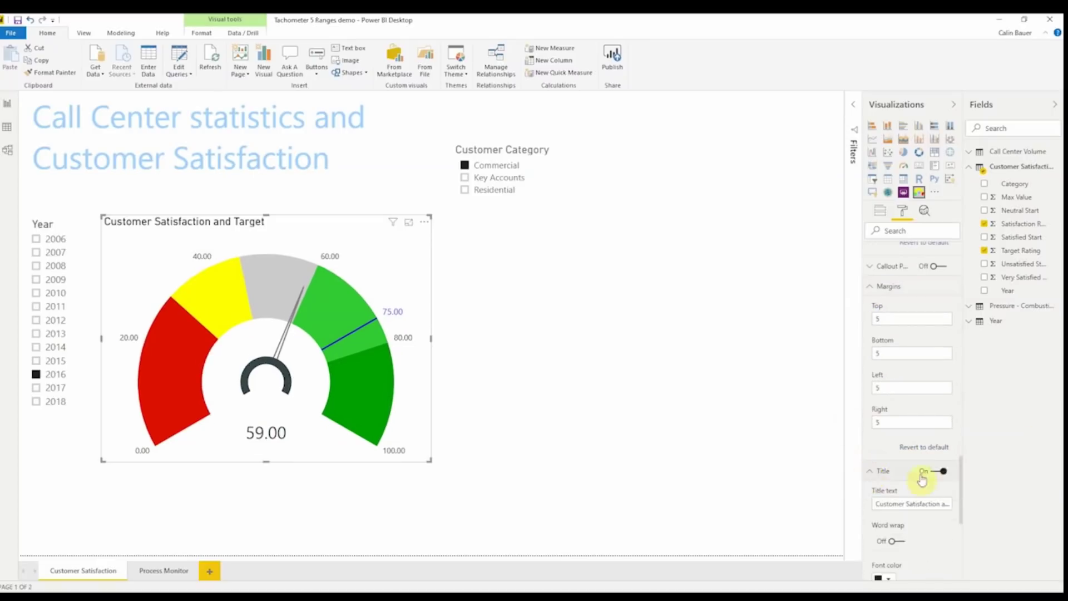
left_click(868, 470)
left_click_drag(939, 448, 957, 449)
key("BackSpace")
key("BackSpace")
Give the gauge's title a custom font color.
left_click(884, 523)
left_click(922, 505)
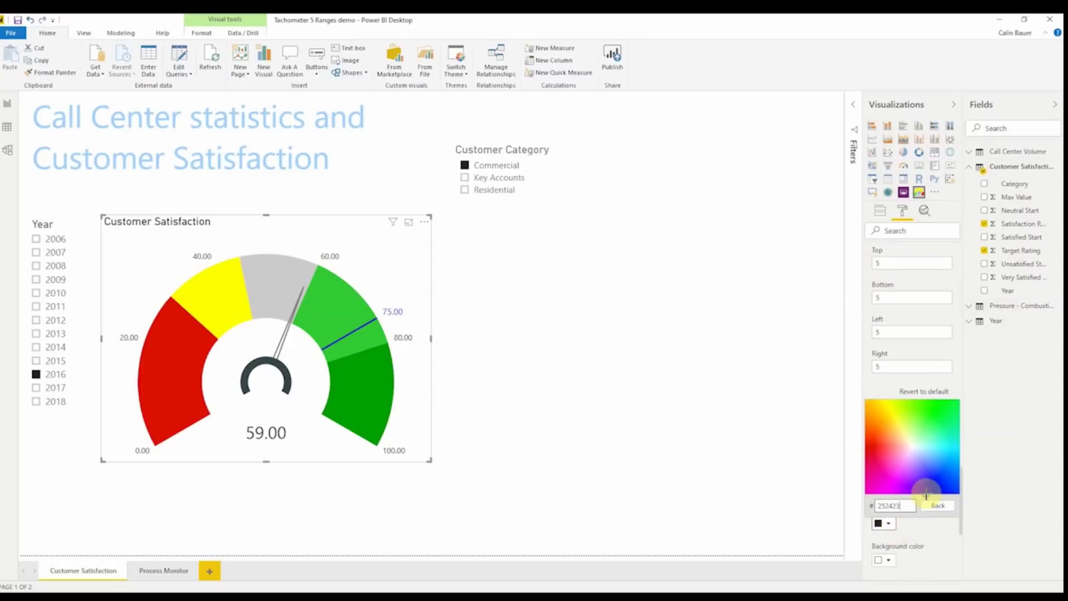
type("B383")
left_click(922, 505)
In the gauge's general settings, set the X position to 670 and the Y position to 190.
scroll(929, 501, "up", 2)
left_click(903, 462)
scroll(937, 479, "up", 3)
left_click(870, 428)
left_click(871, 531)
scroll(890, 445, "down", 3)
left_click(895, 355)
type("670")
key("Return")
left_click(911, 389)
type("190")
key("Return")
Resize the gauge to a width of 475 and a height of 400.
left_click(912, 424)
type("475")
key("Return")
left_click(863, 458)
type("400")
key("Return")
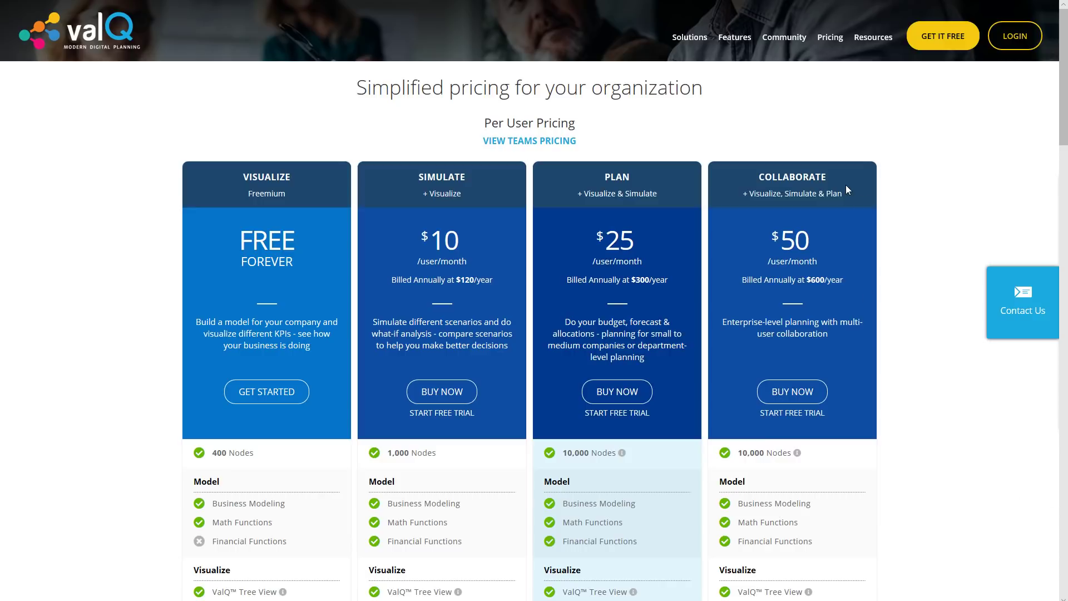
On the ValQ website, view the Features page.
left_click(735, 38)
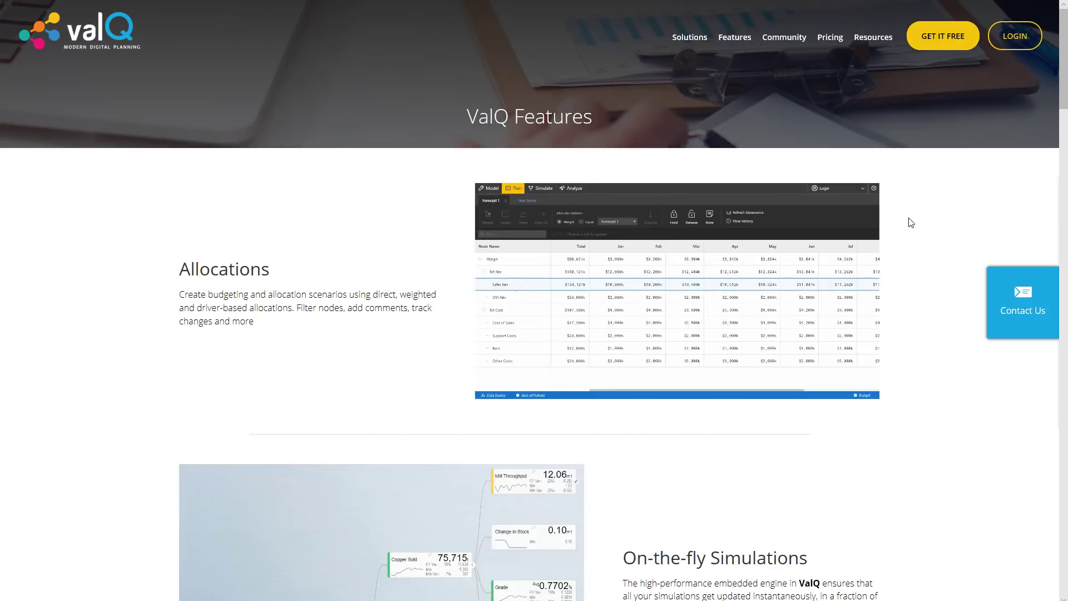
scroll(910, 222, "up", 1)
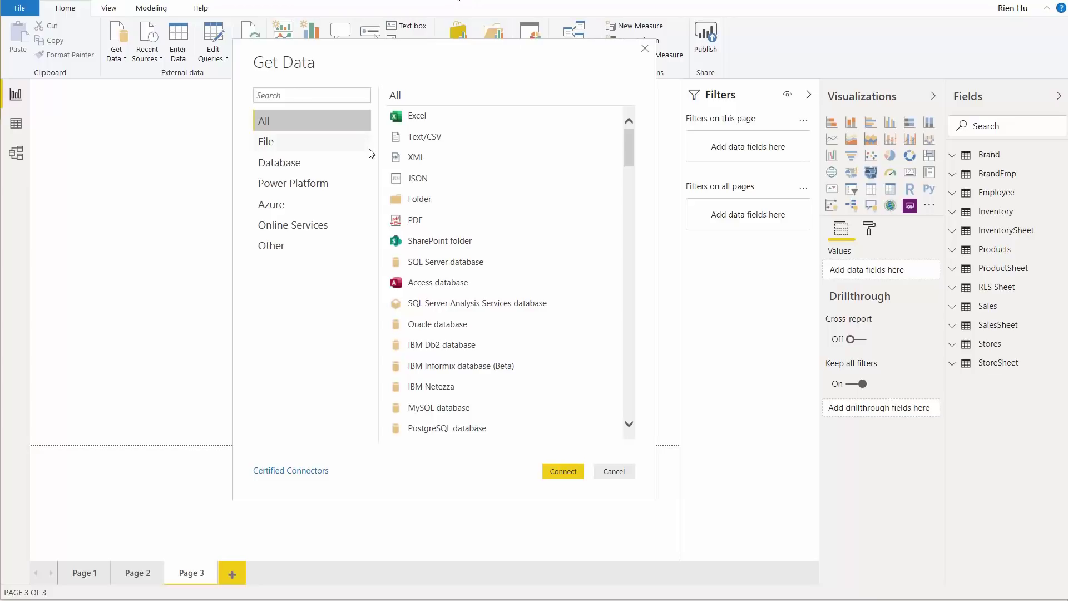
In Power BI Desktop, list the Azure data connectors in Get Data.
left_click(307, 204)
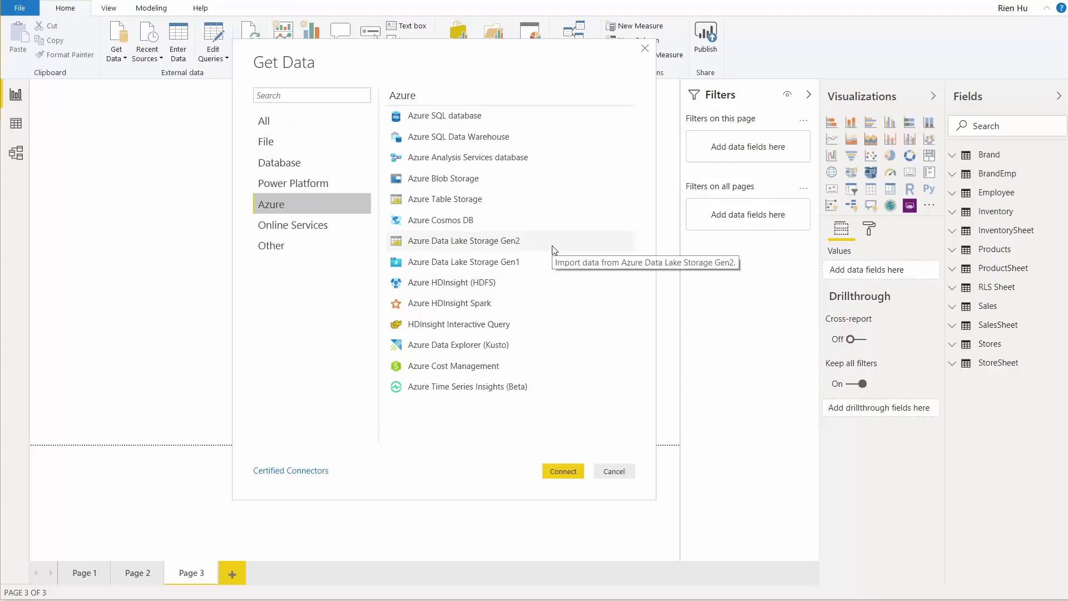